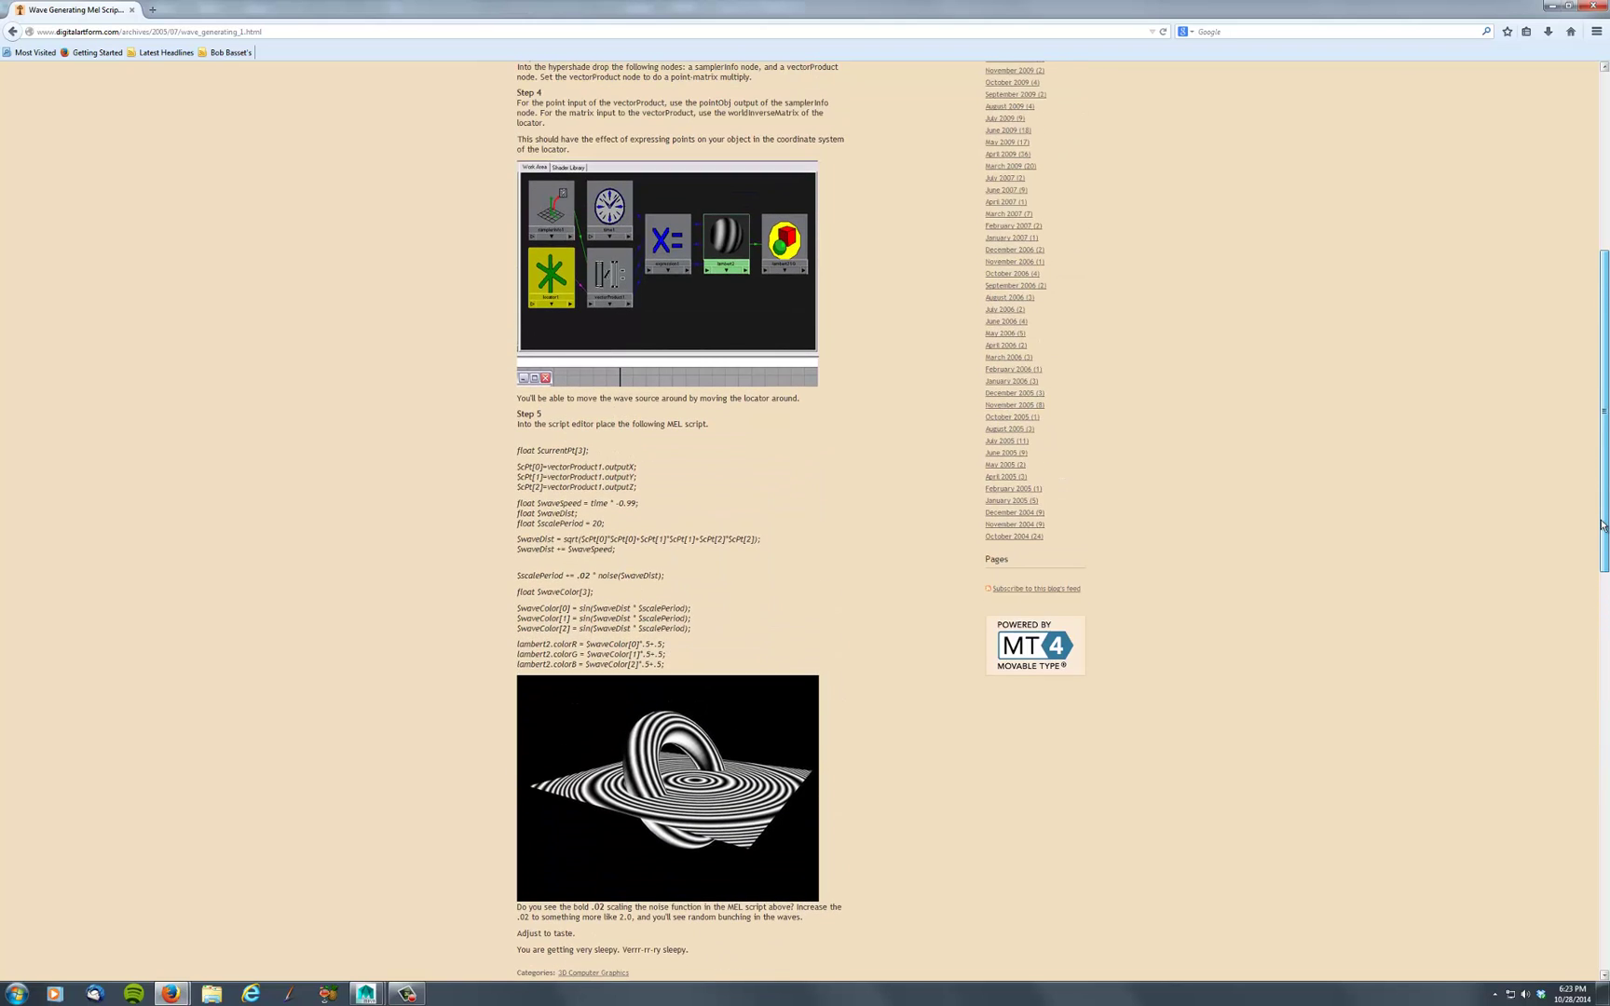
Review the wave generating MEL shader article, and open the Math Node plug-in page from the "maya math node" search results
drag(1602, 527, 1603, 347)
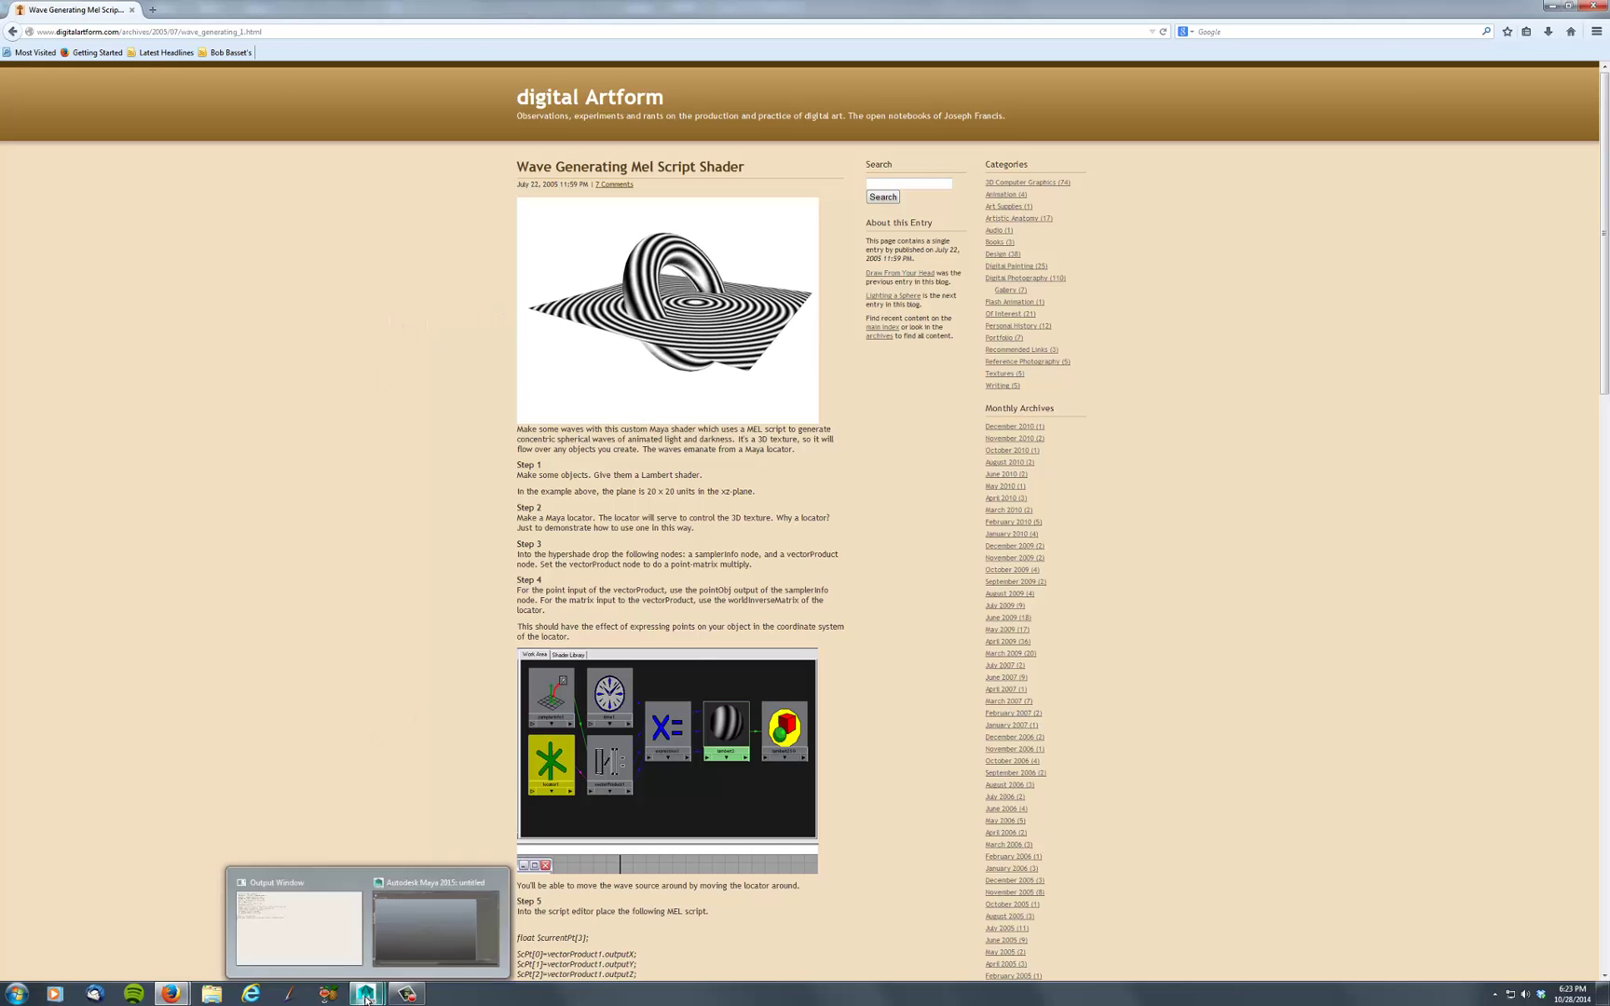
mouse_move(185, 996)
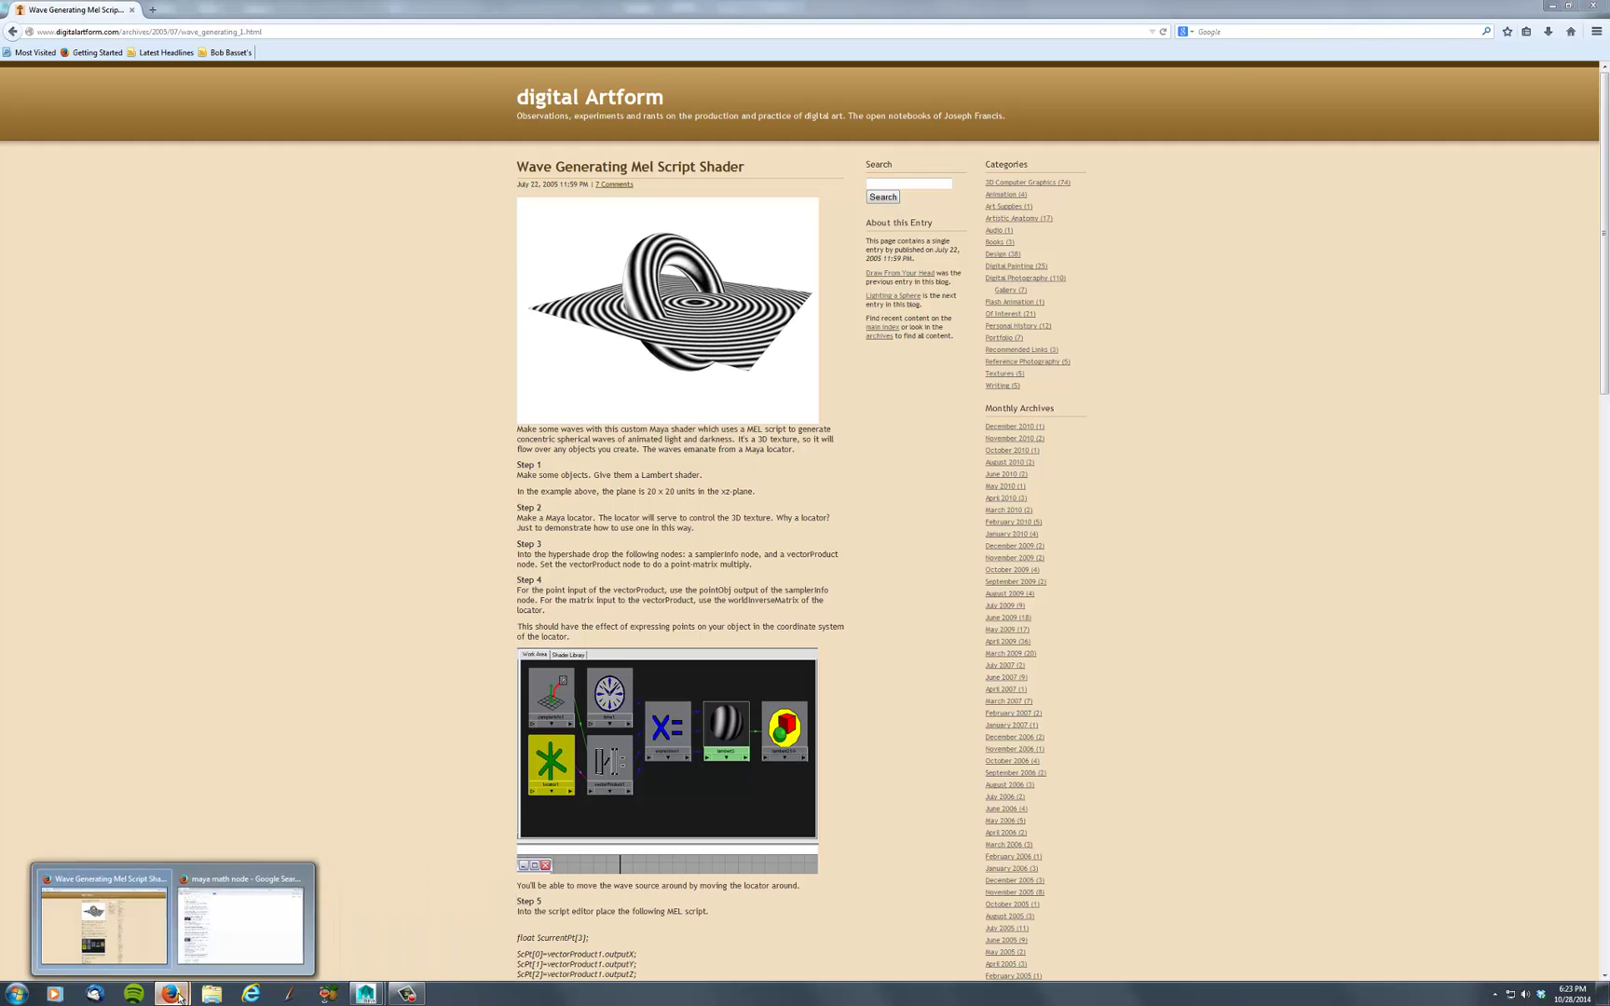
click(303, 919)
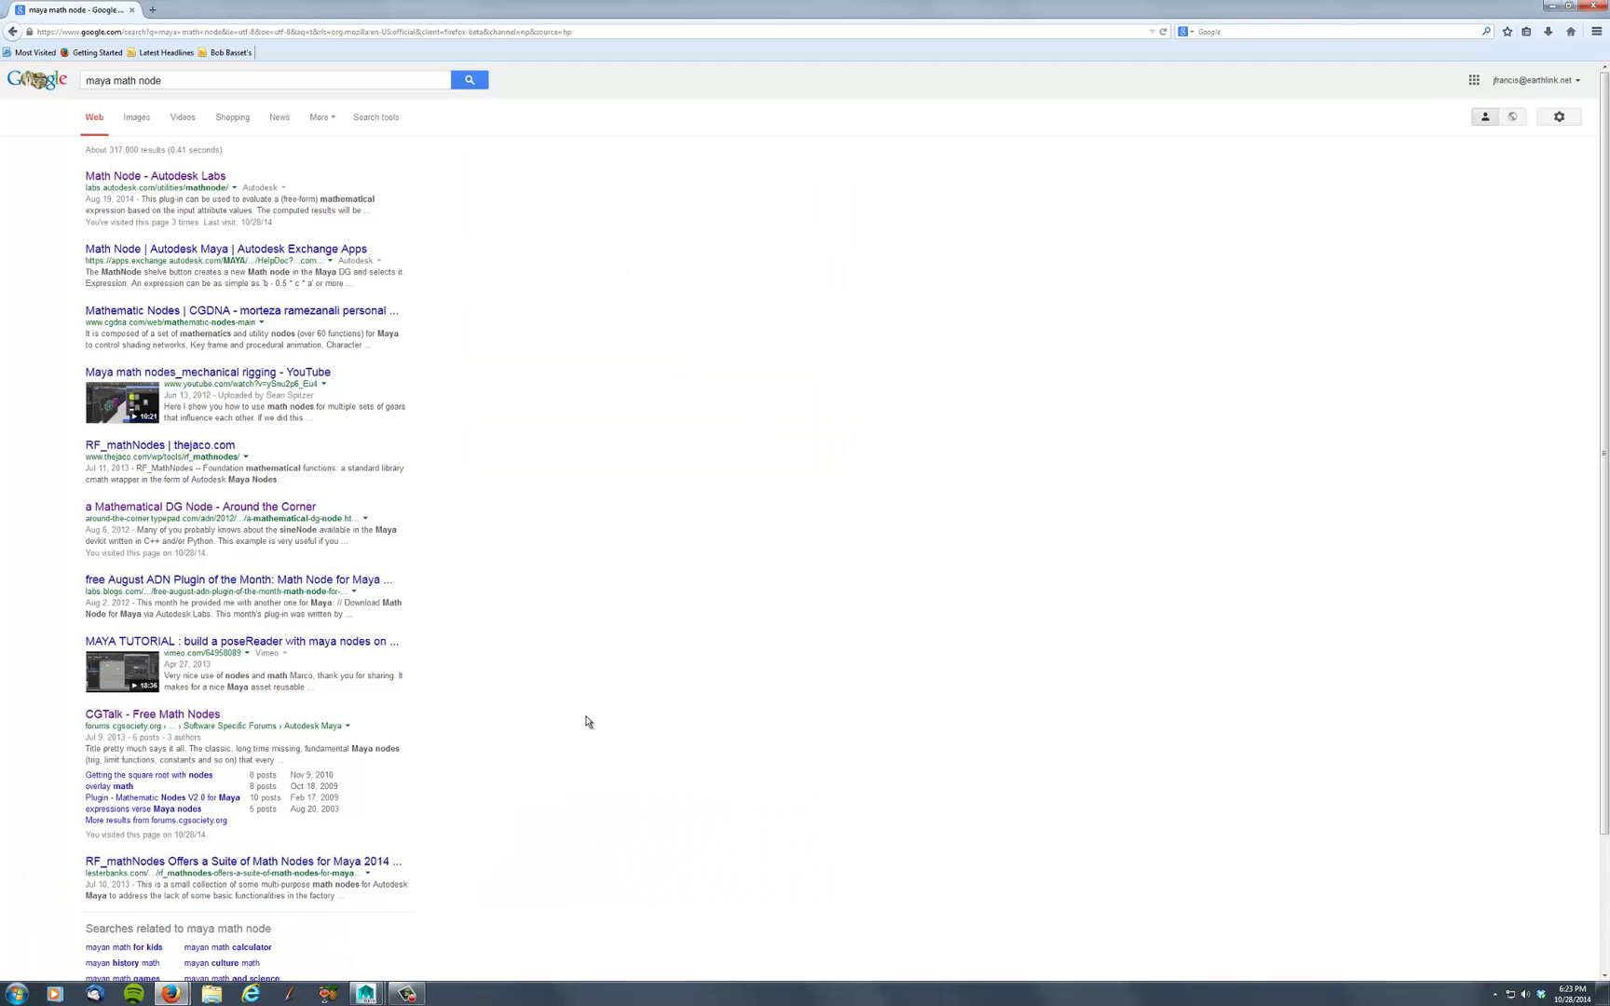
click(168, 177)
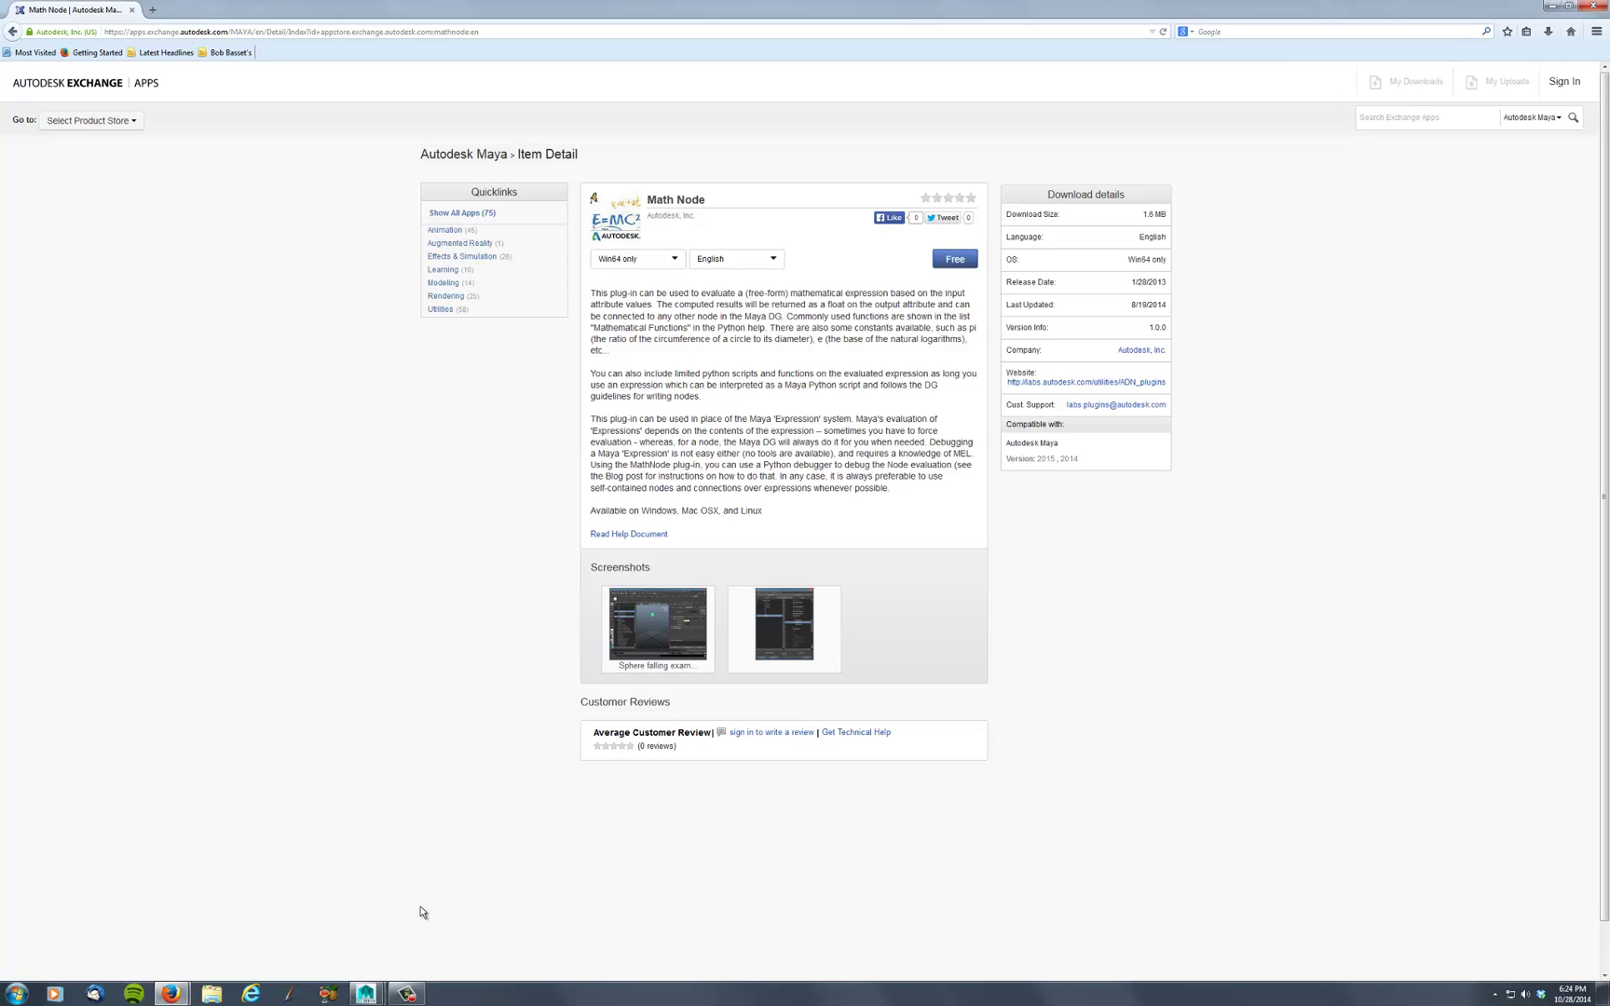
Switch to the empty untitled scene in Autodesk Maya 2015
click(408, 995)
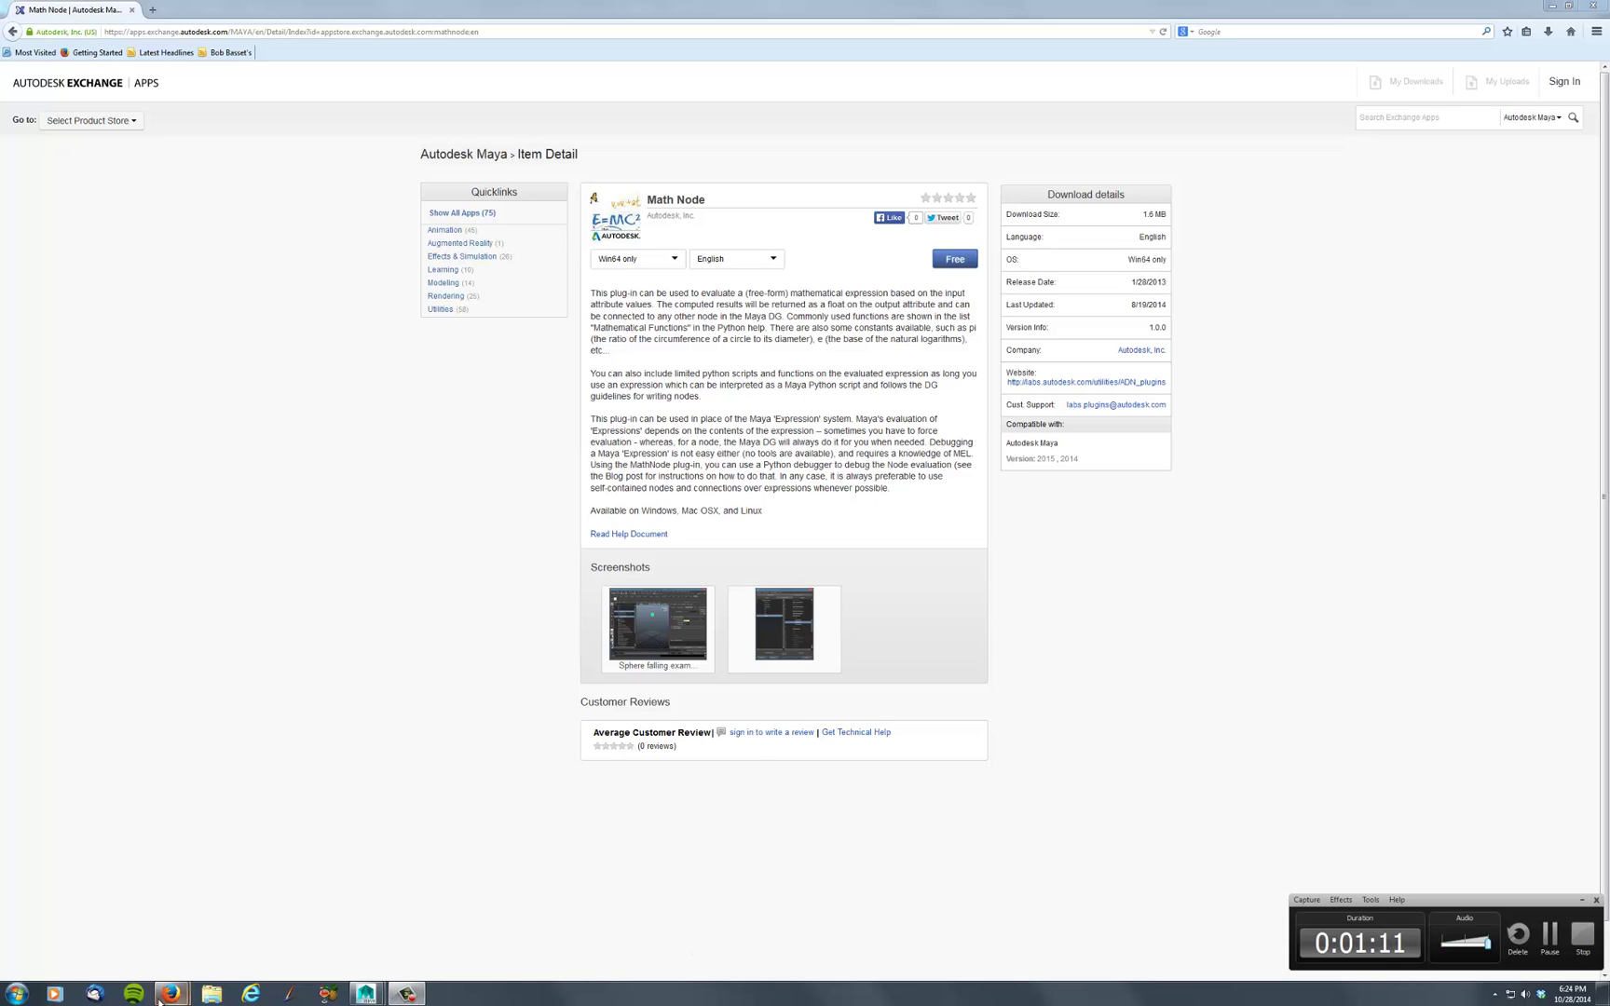
mouse_move(366, 993)
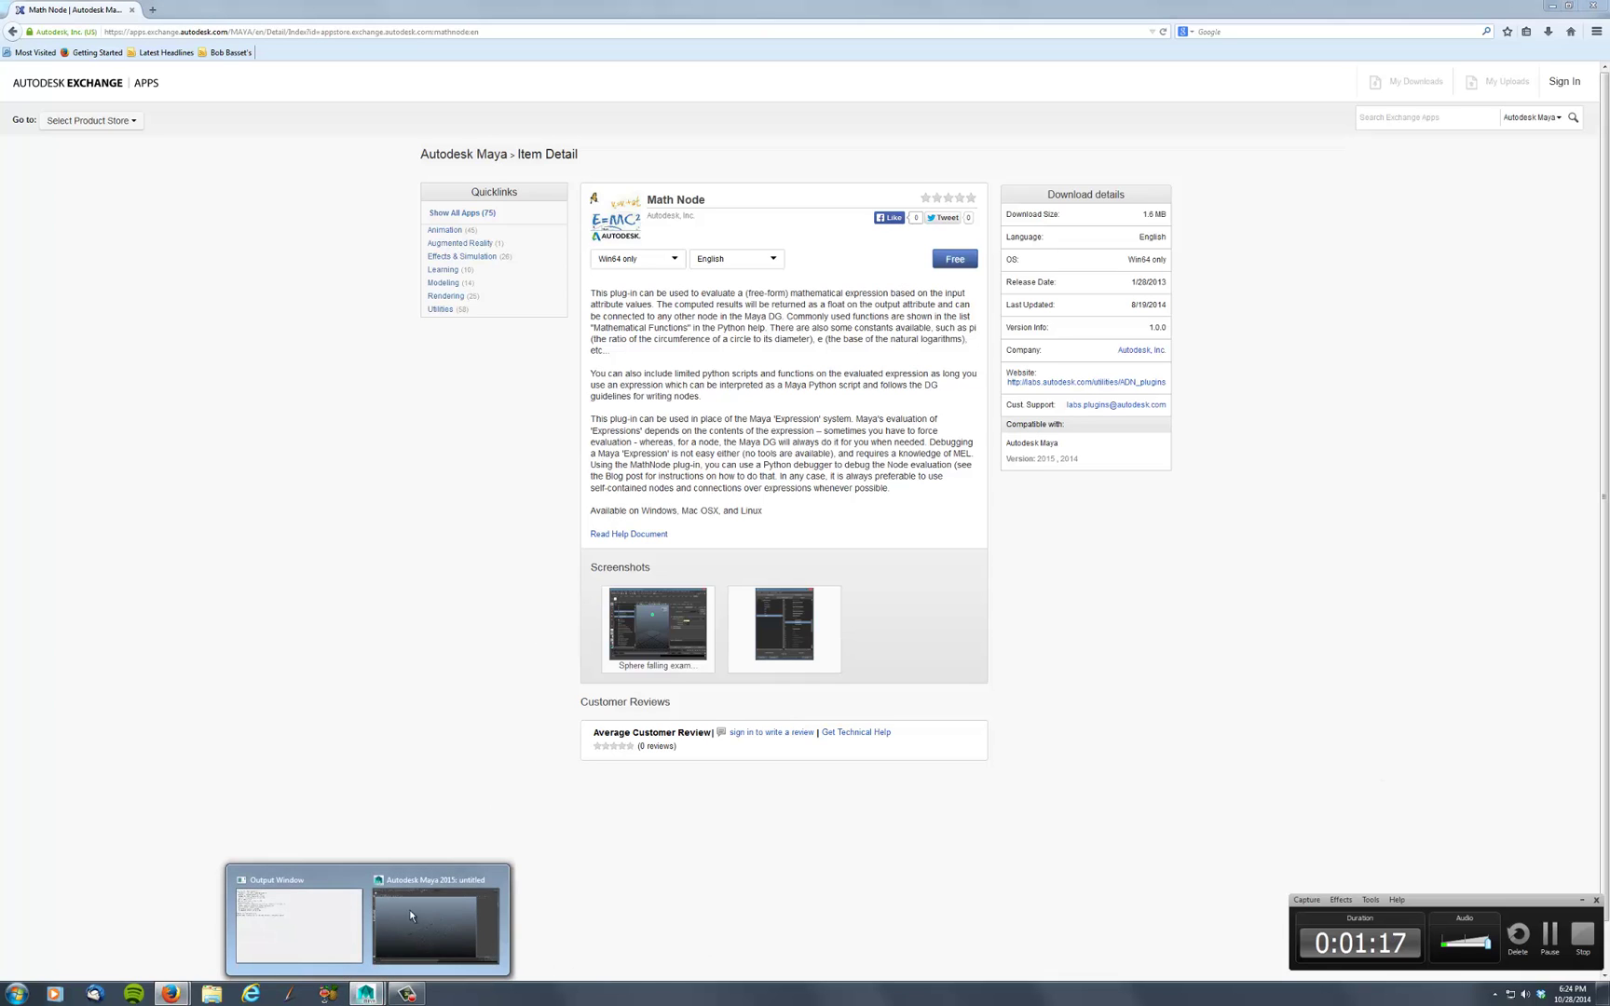
click(409, 910)
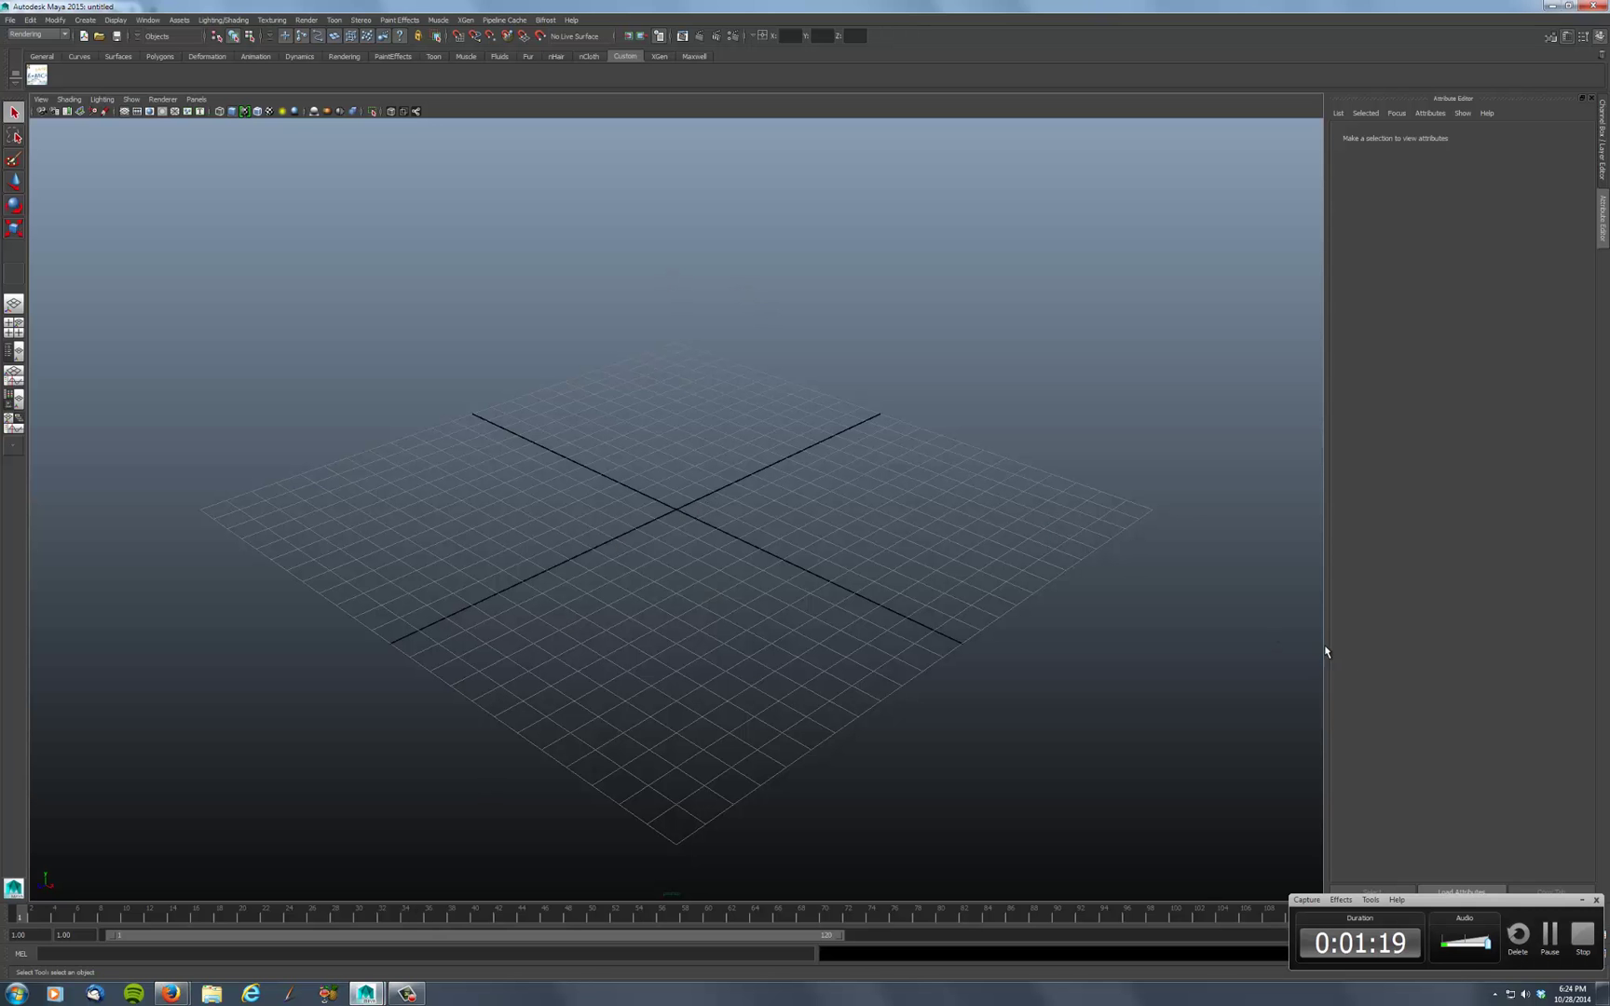
click(1596, 900)
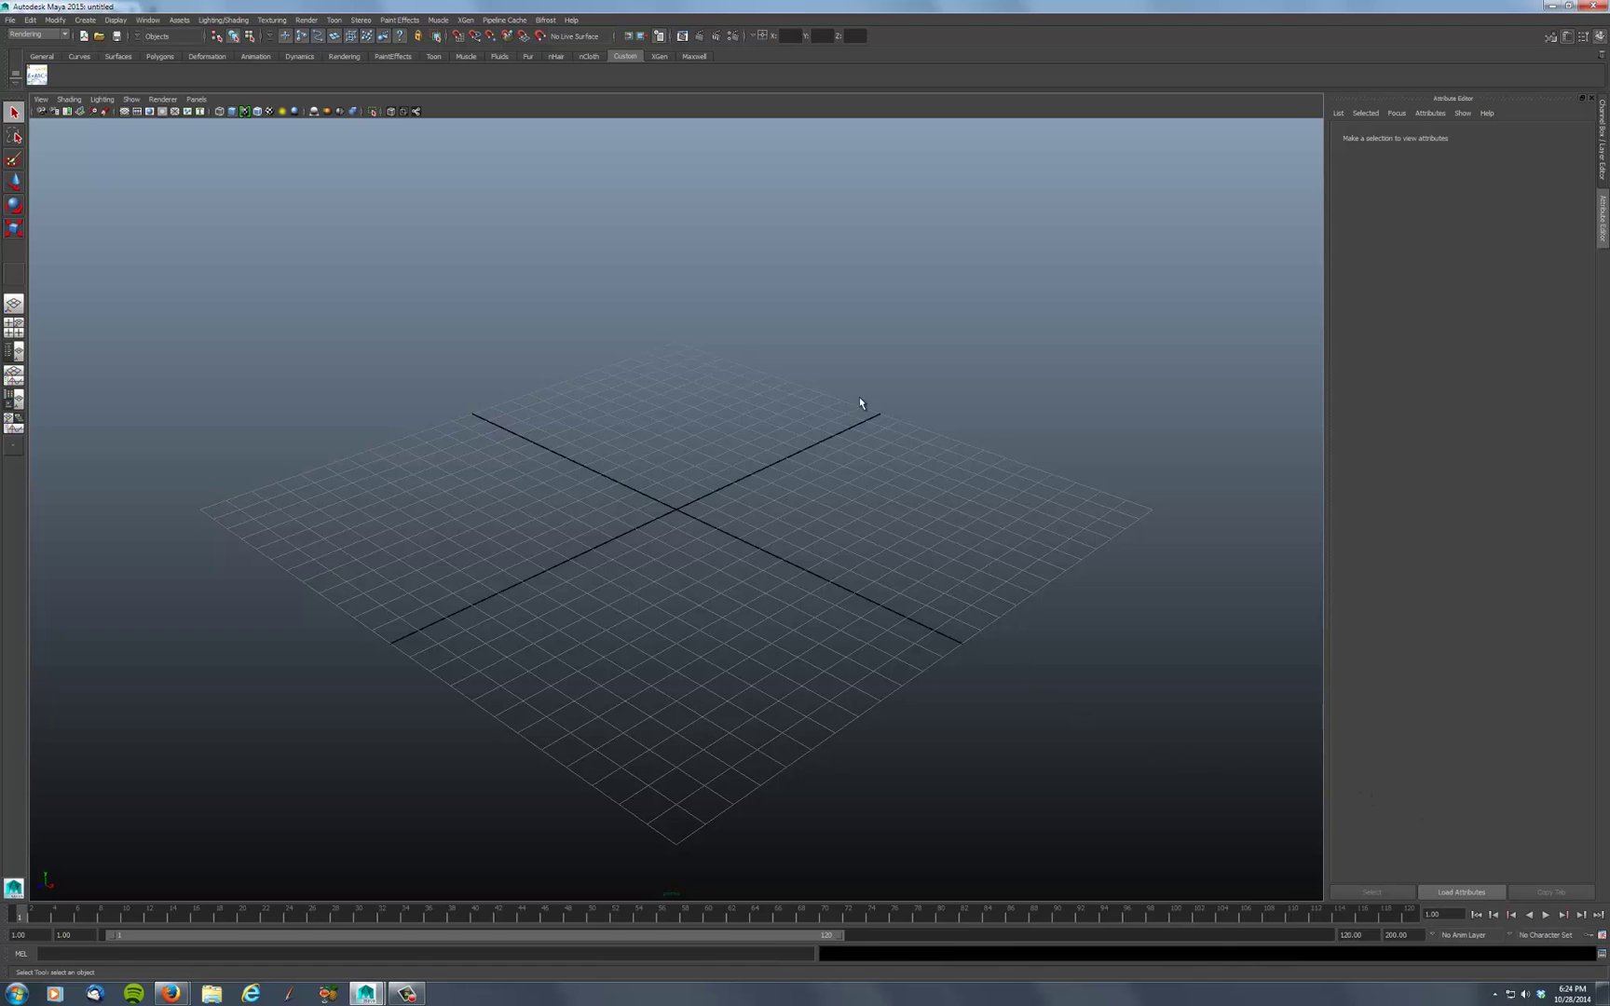
Create a polygon plane that spans the whole grid from its far corner to its near corner
key(space)
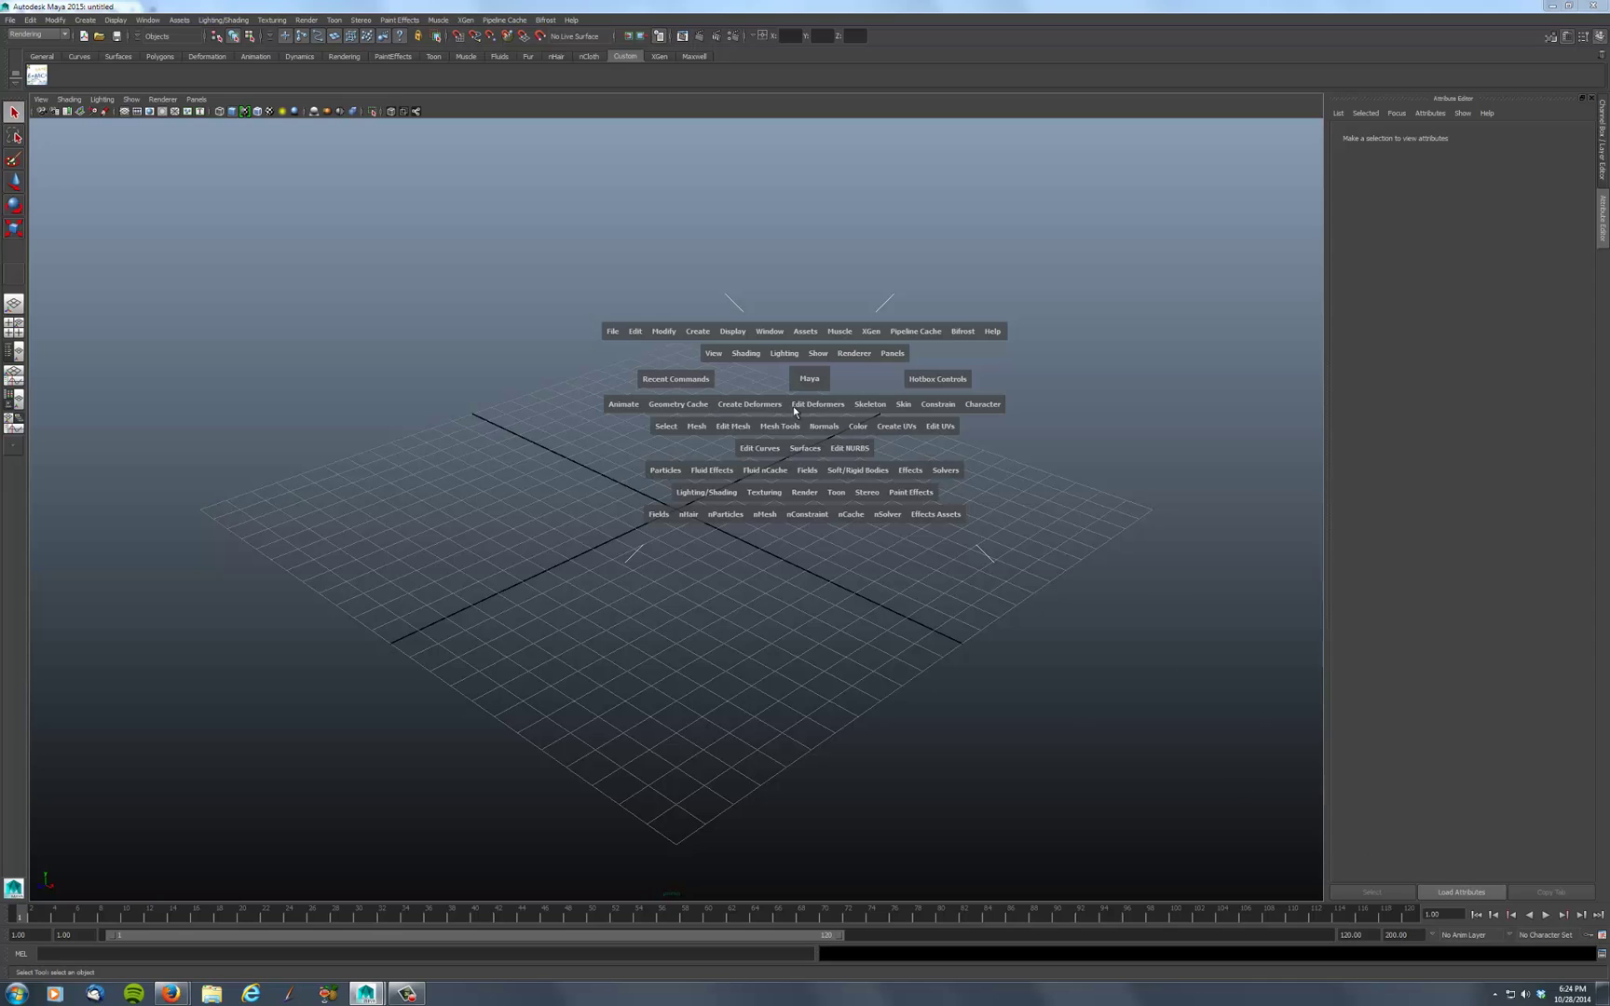
click(701, 332)
mouse_move(736, 364)
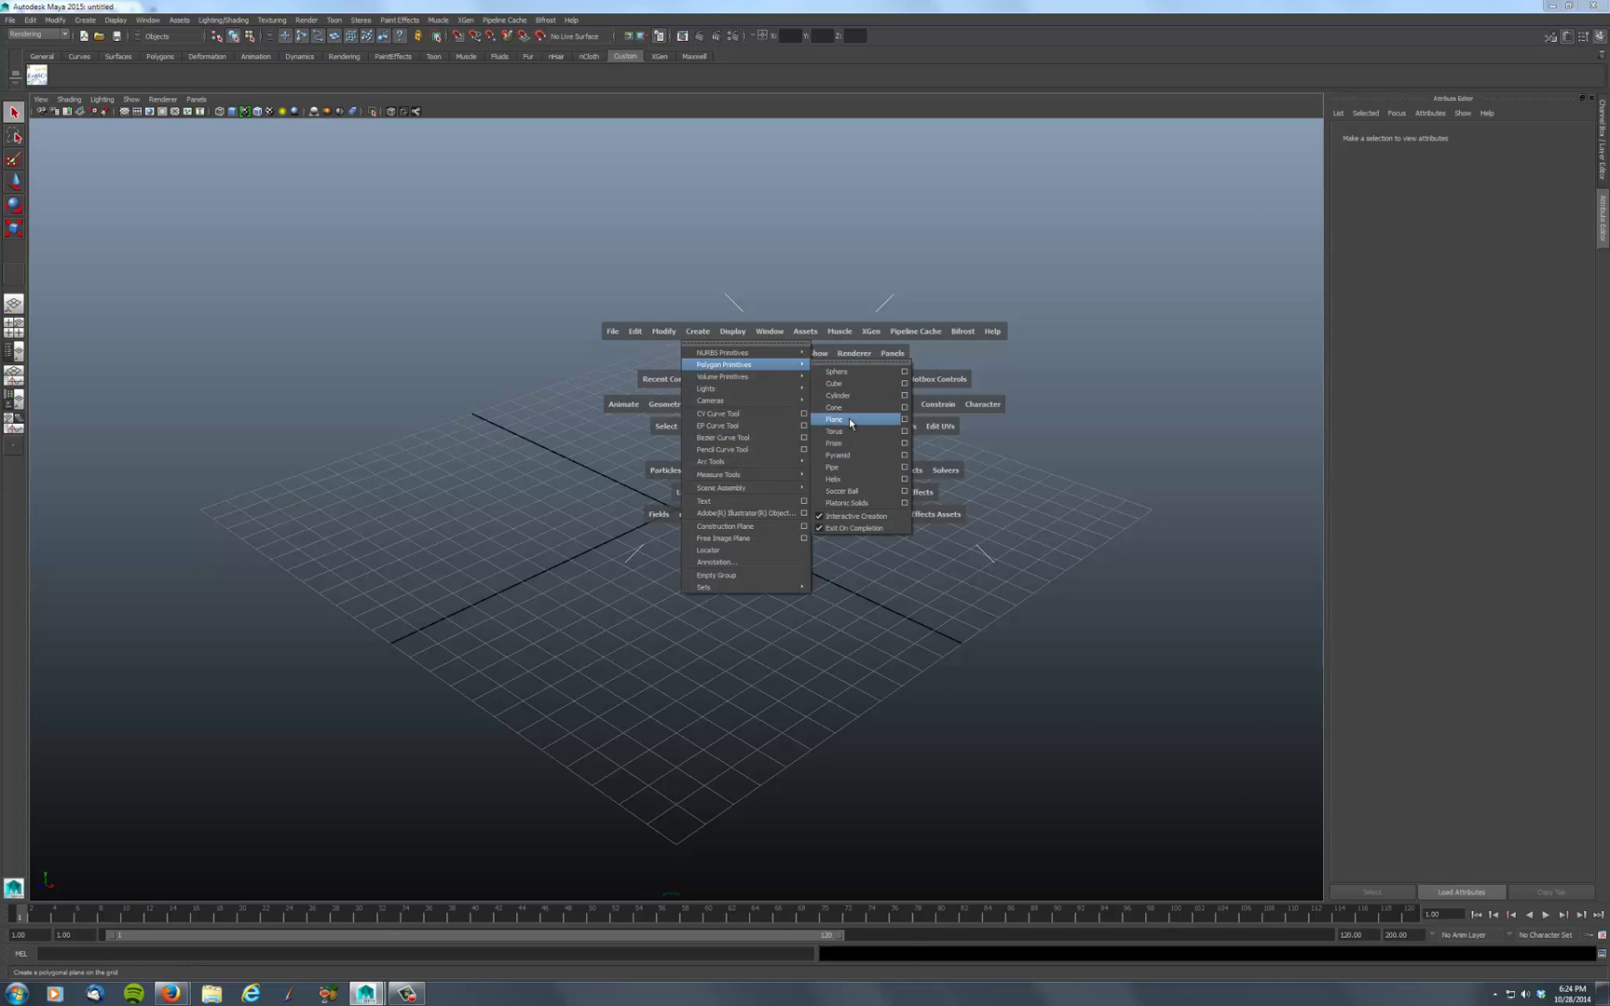
click(849, 418)
drag(690, 346, 676, 848)
Create a thick polygon torus around the centre of the plane, spanning a bit over half the plane's width
key(space)
click(768, 329)
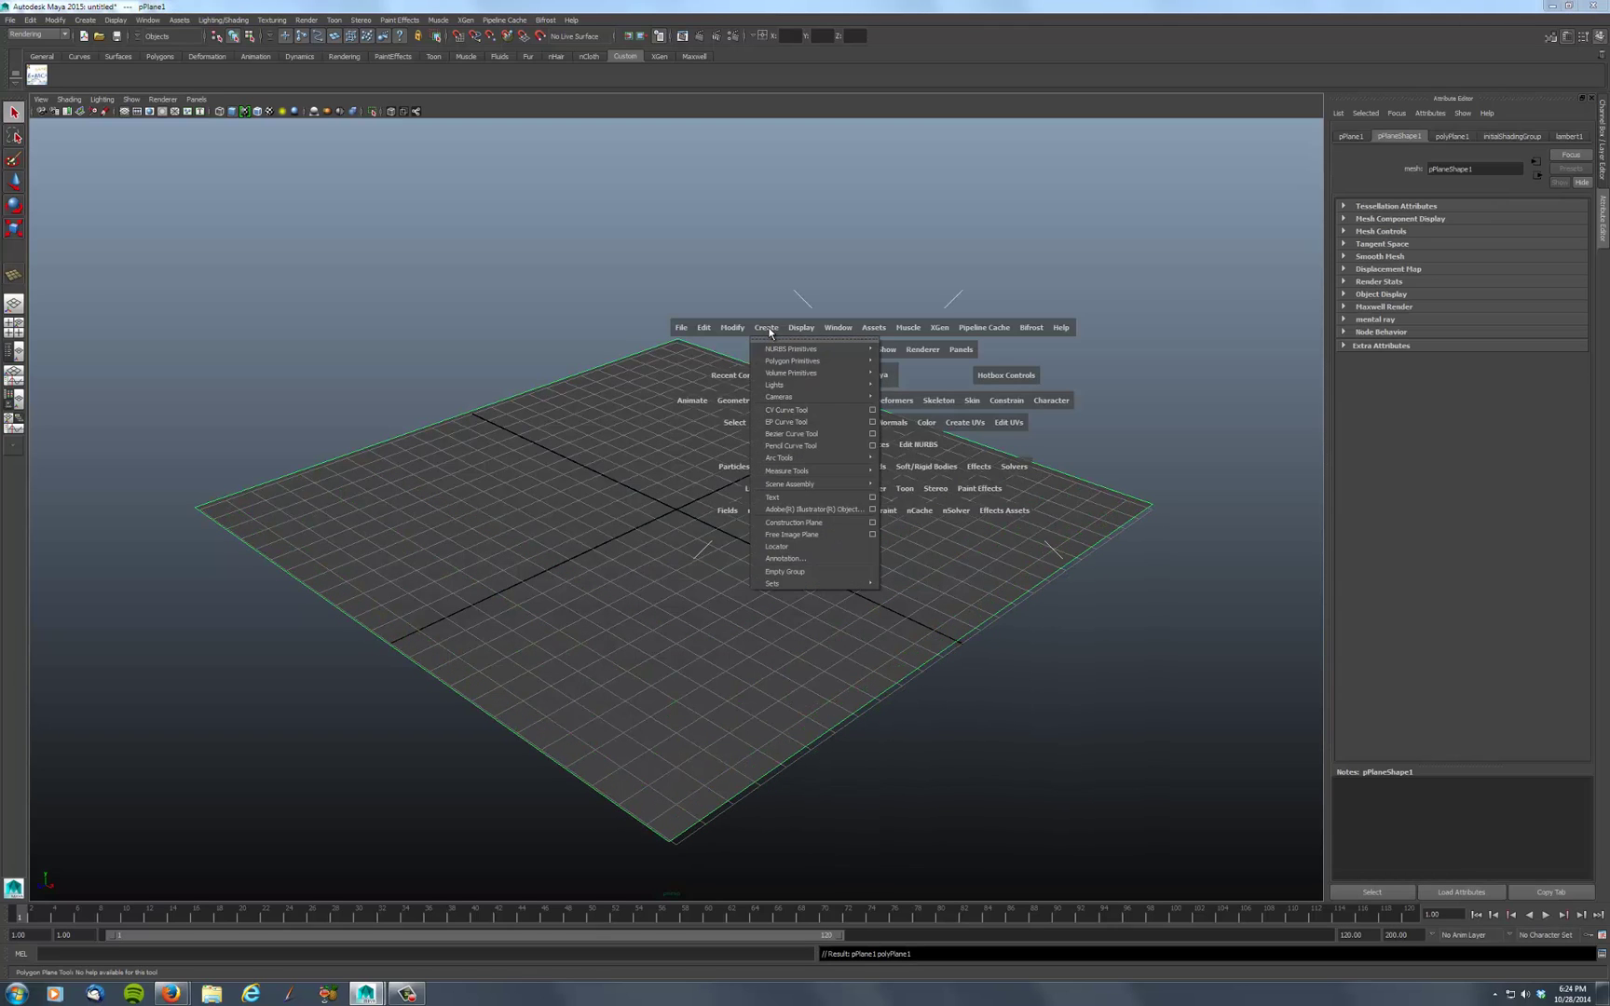
mouse_move(811, 361)
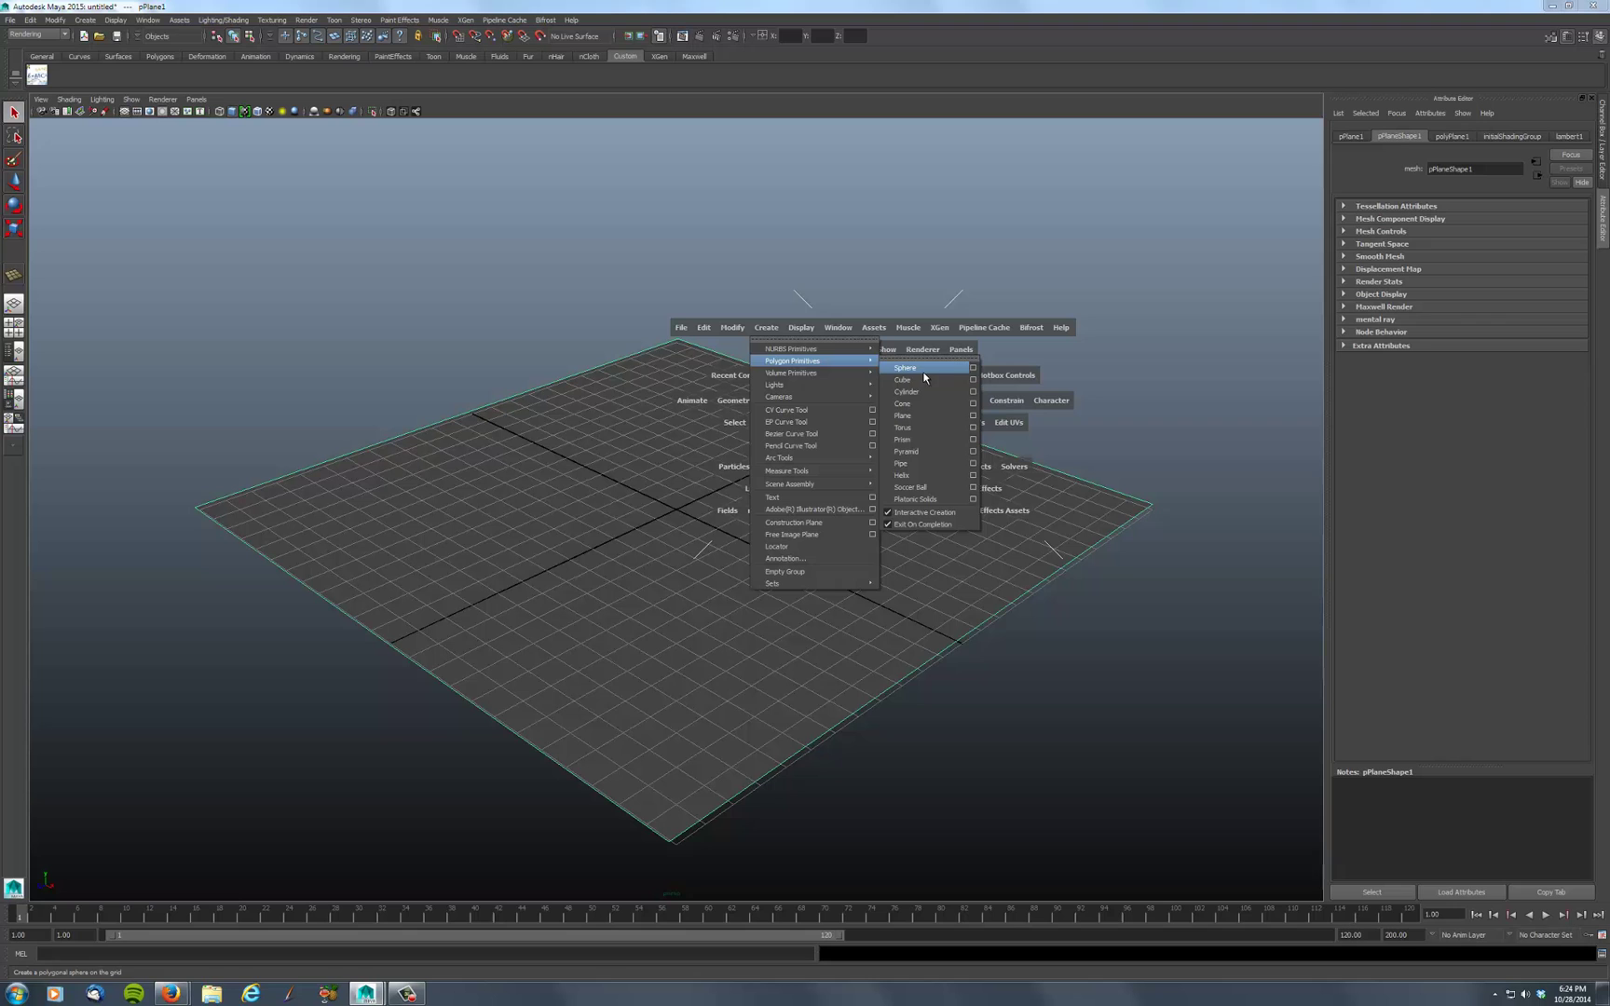
click(924, 428)
drag(669, 526, 793, 517)
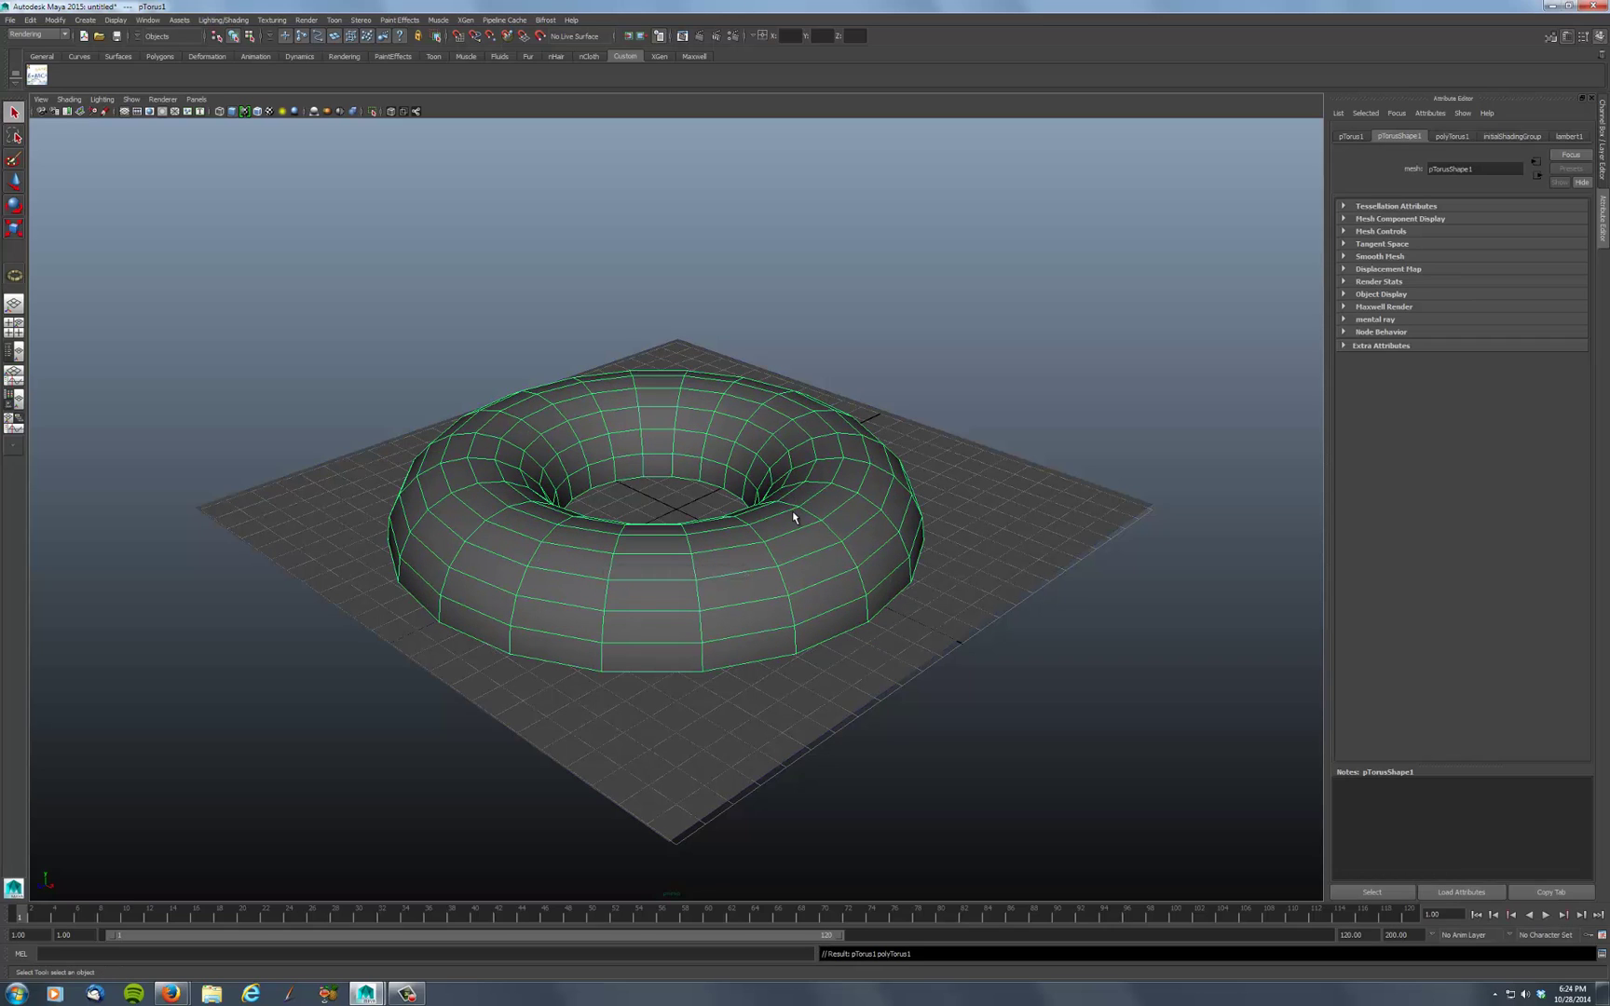
Rotate the torus so that it stands tilted and passes through the plane, and reposition it with the Move tool
key(w)
key(e)
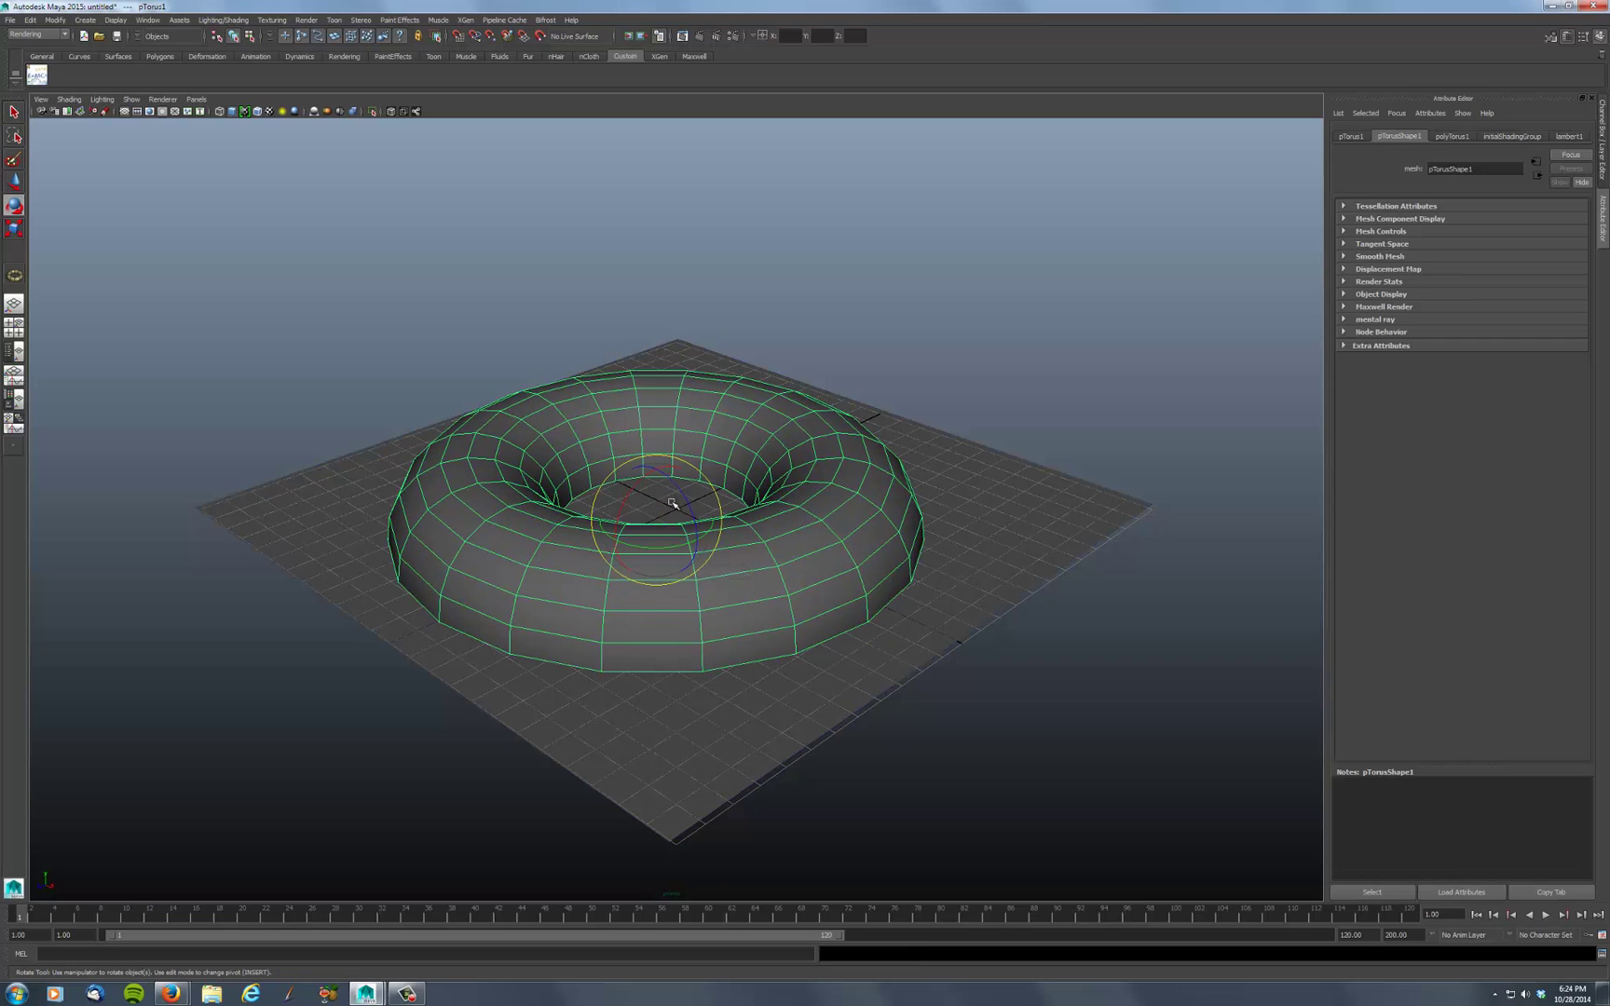
drag(628, 514, 706, 622)
key(w)
Freeze the transformations of both the torus and the plane, and clear the selection
key(space)
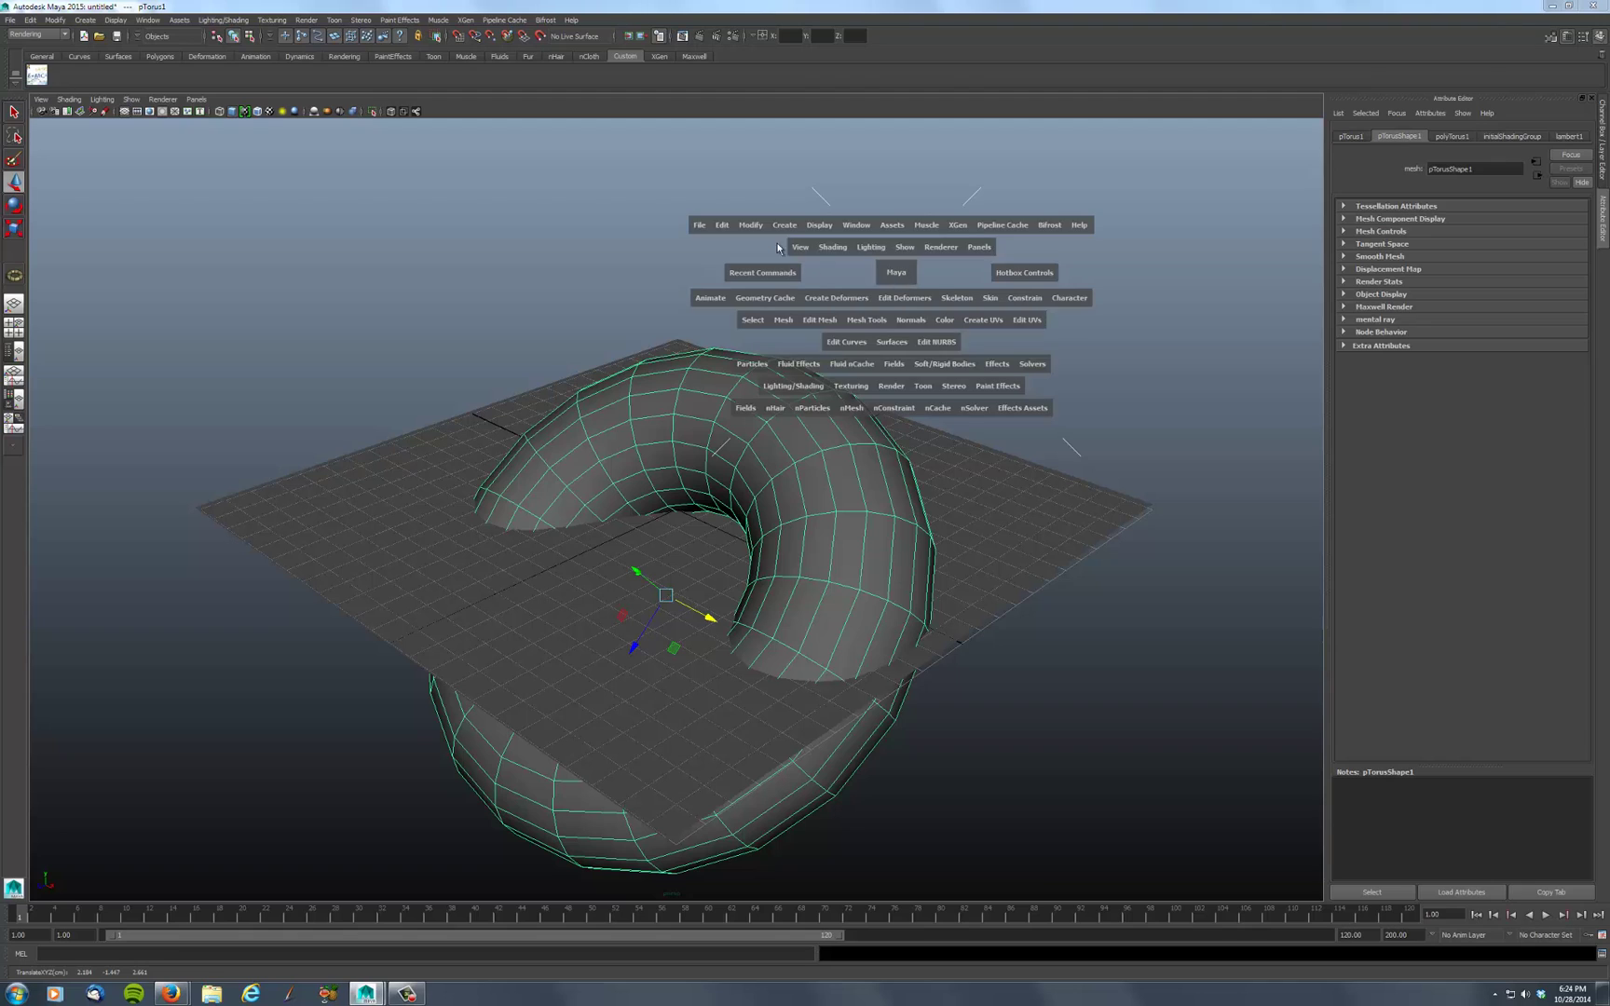
click(751, 226)
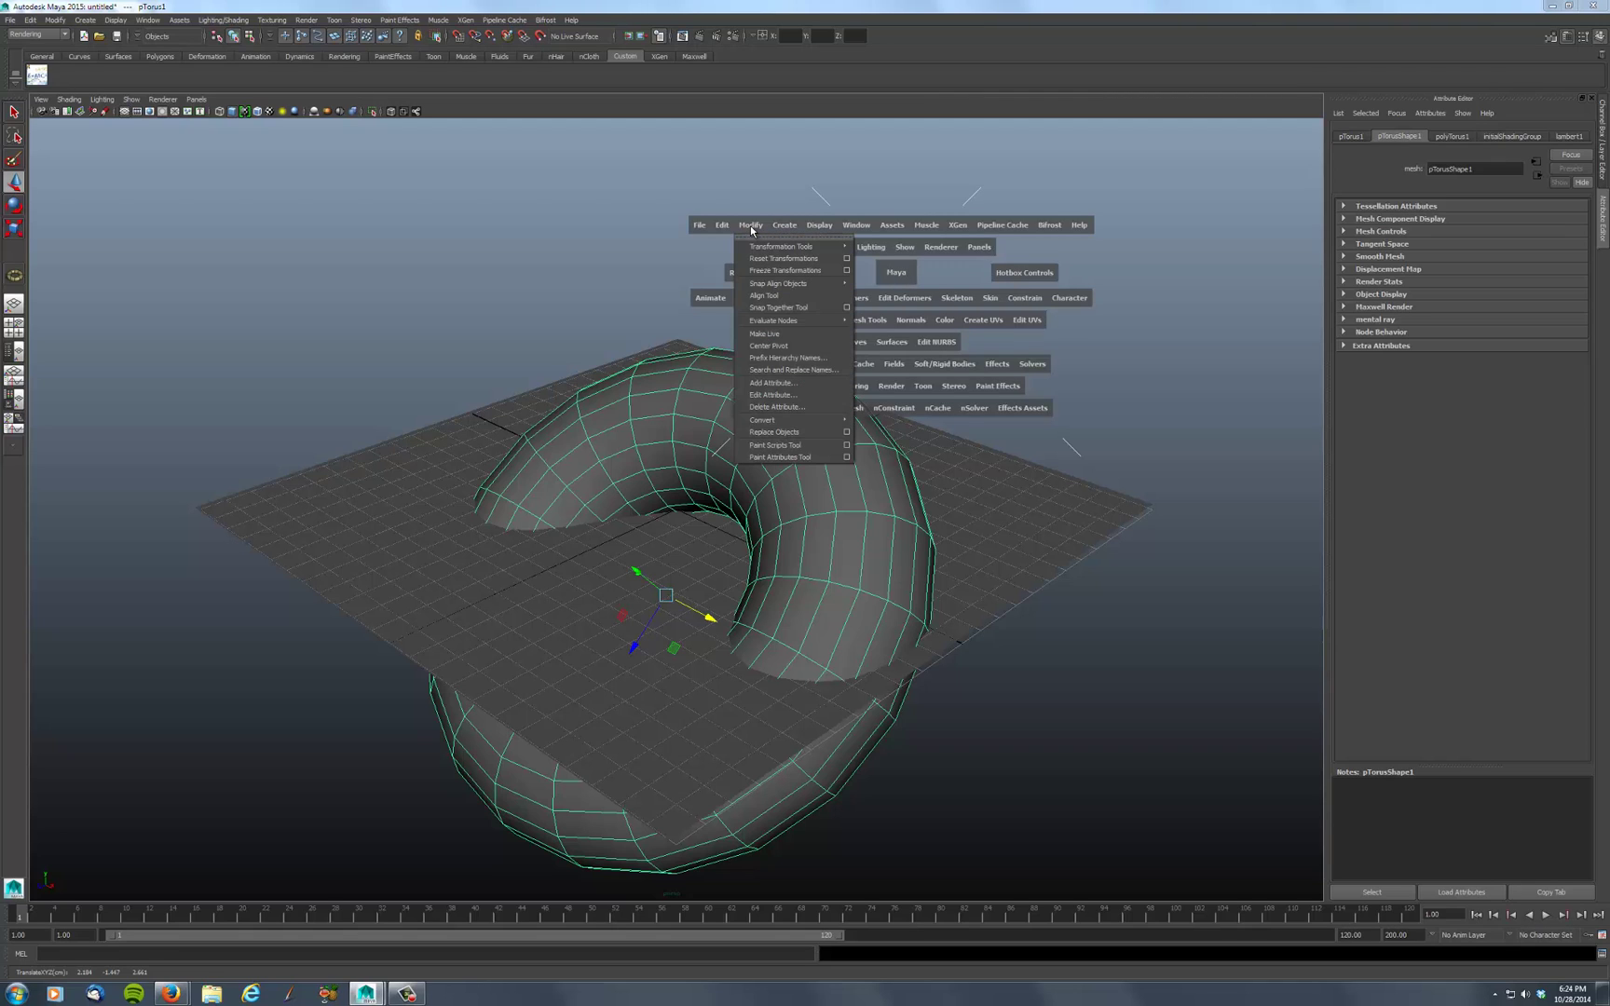
click(783, 271)
click(952, 480)
key(space)
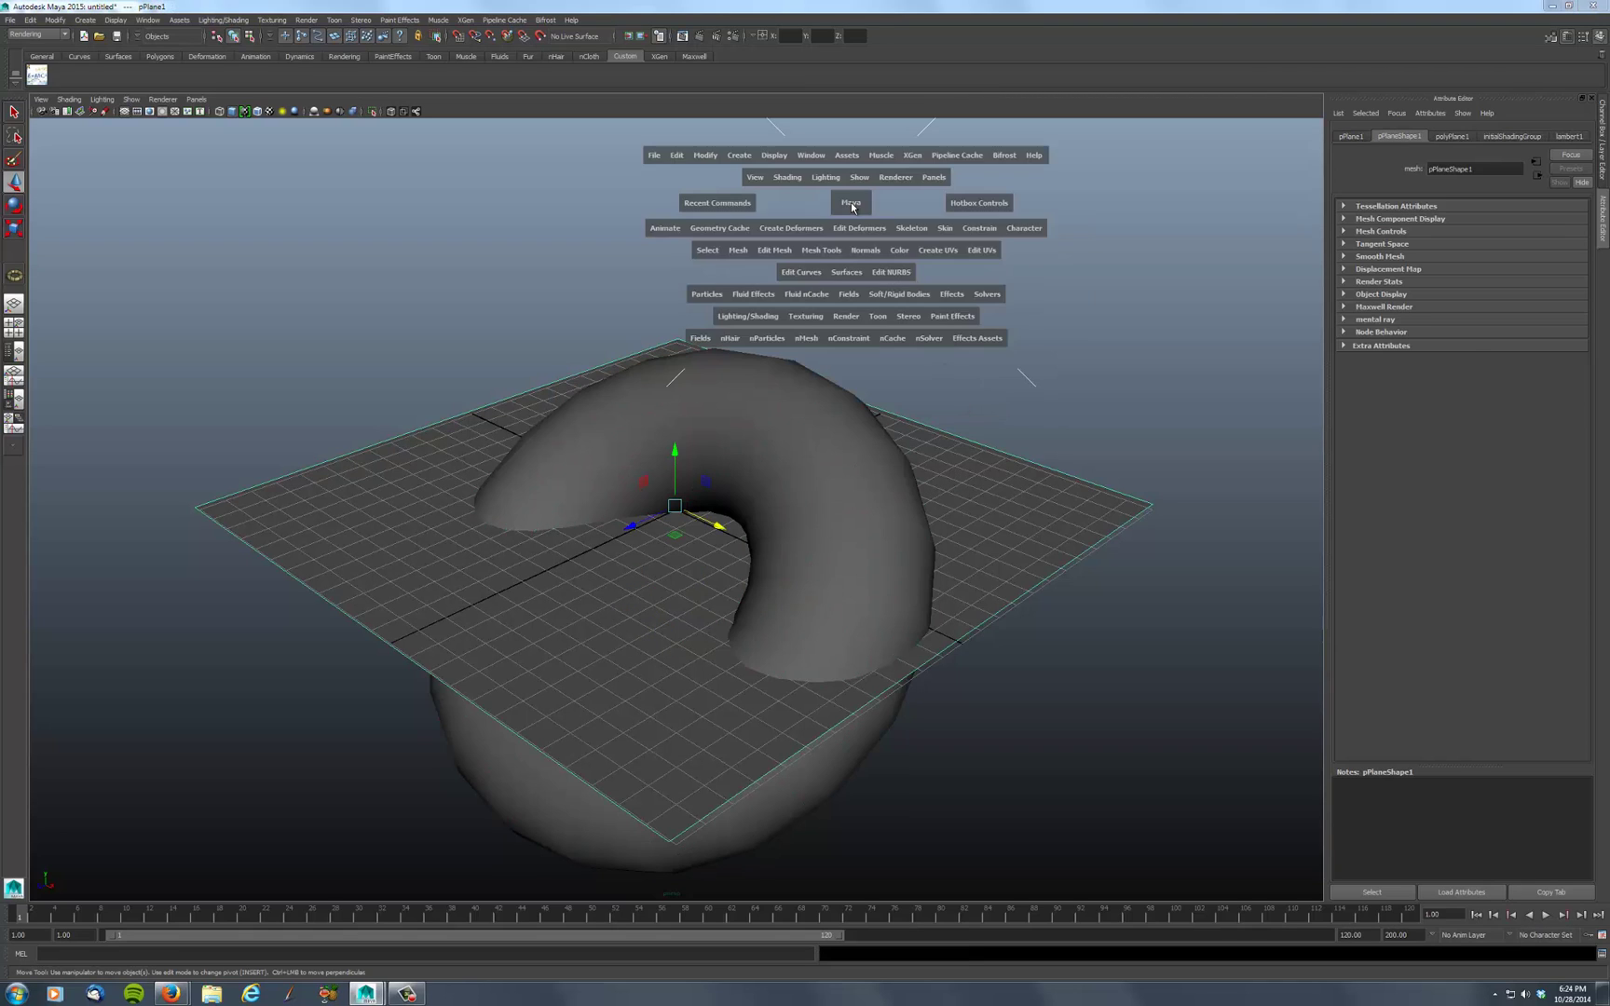
click(706, 156)
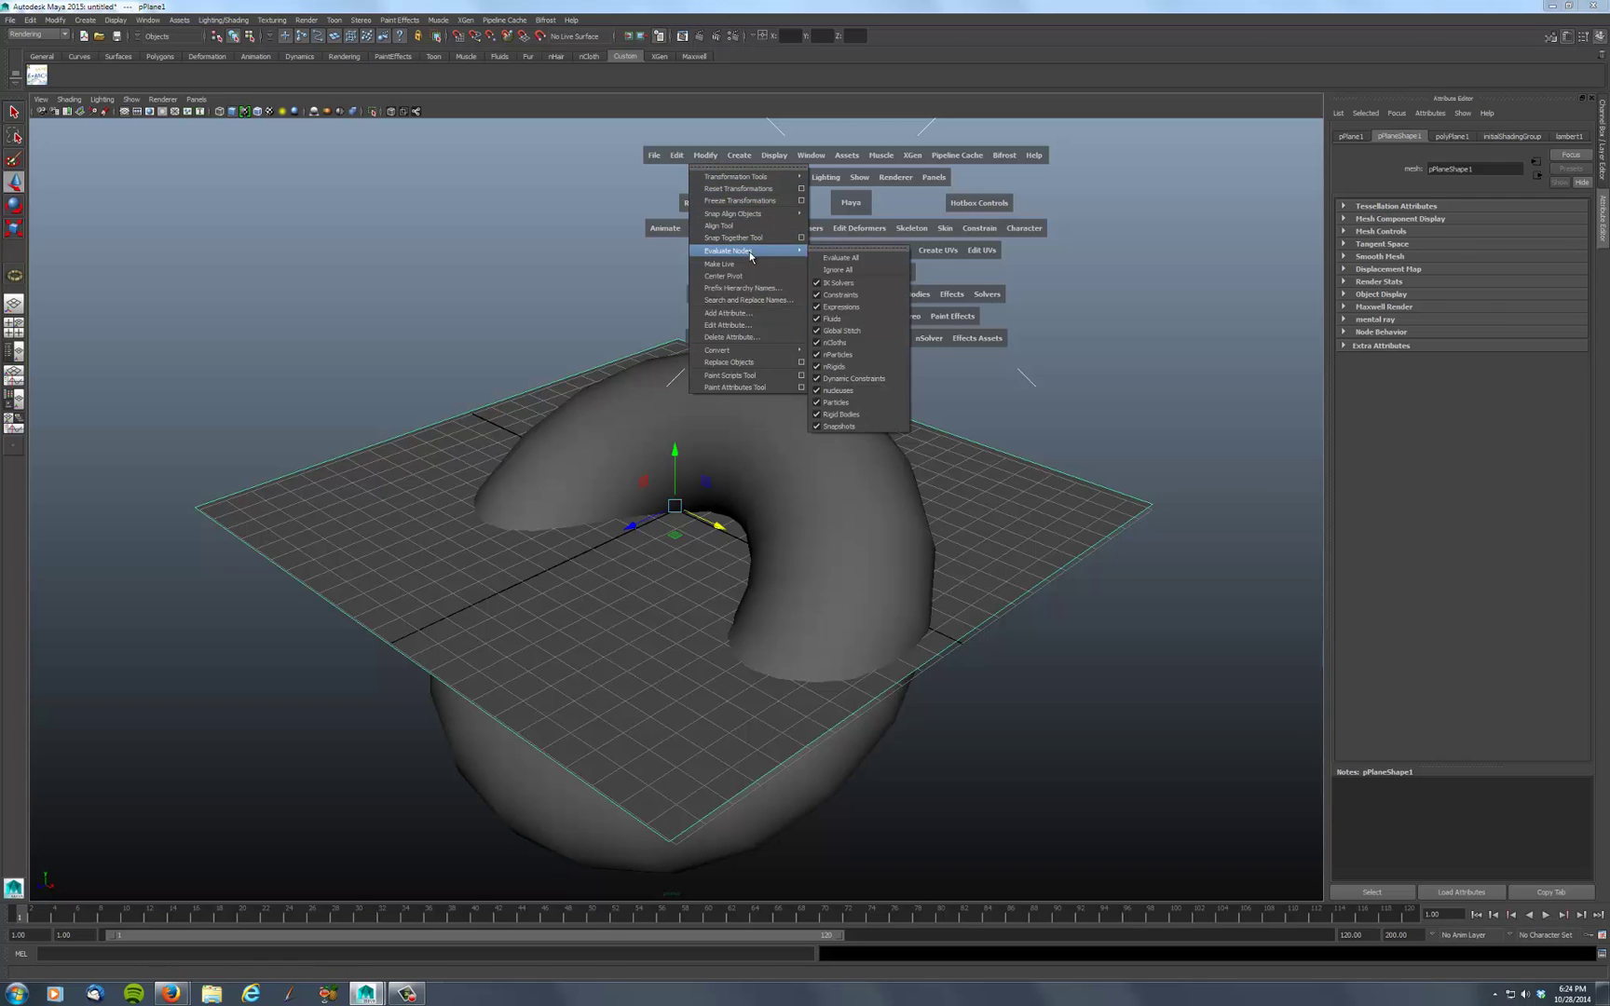
click(751, 201)
click(940, 297)
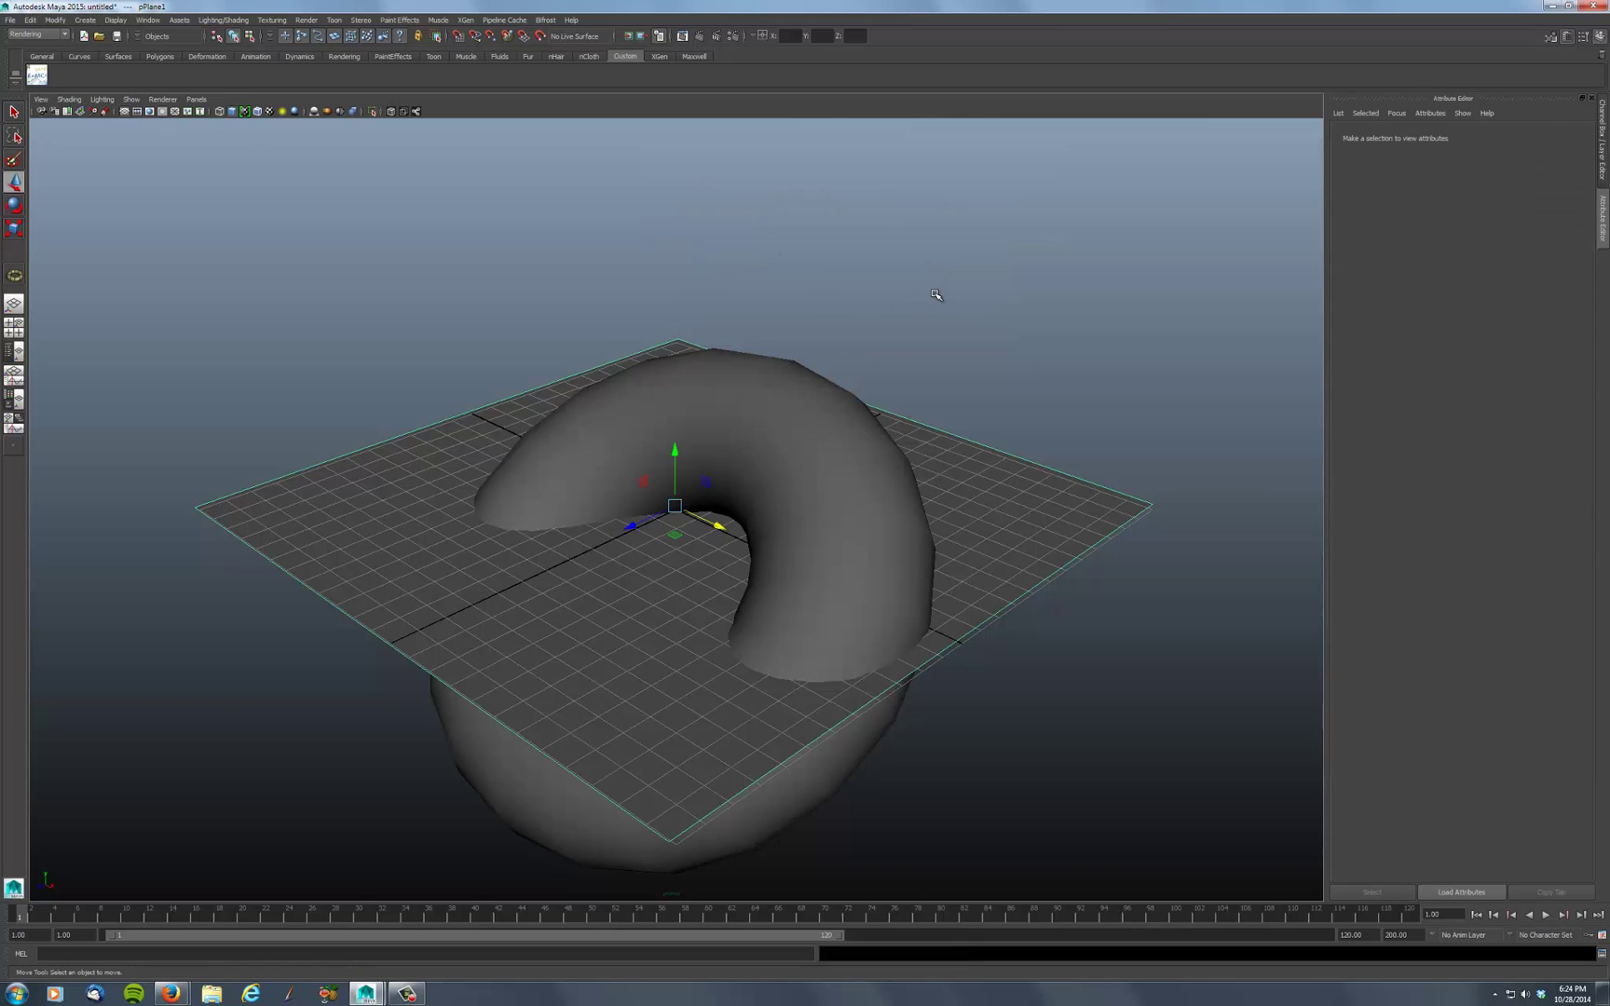
Raise the torus and plane together above the grid, and hide the grid in the perspective view
click(680, 541)
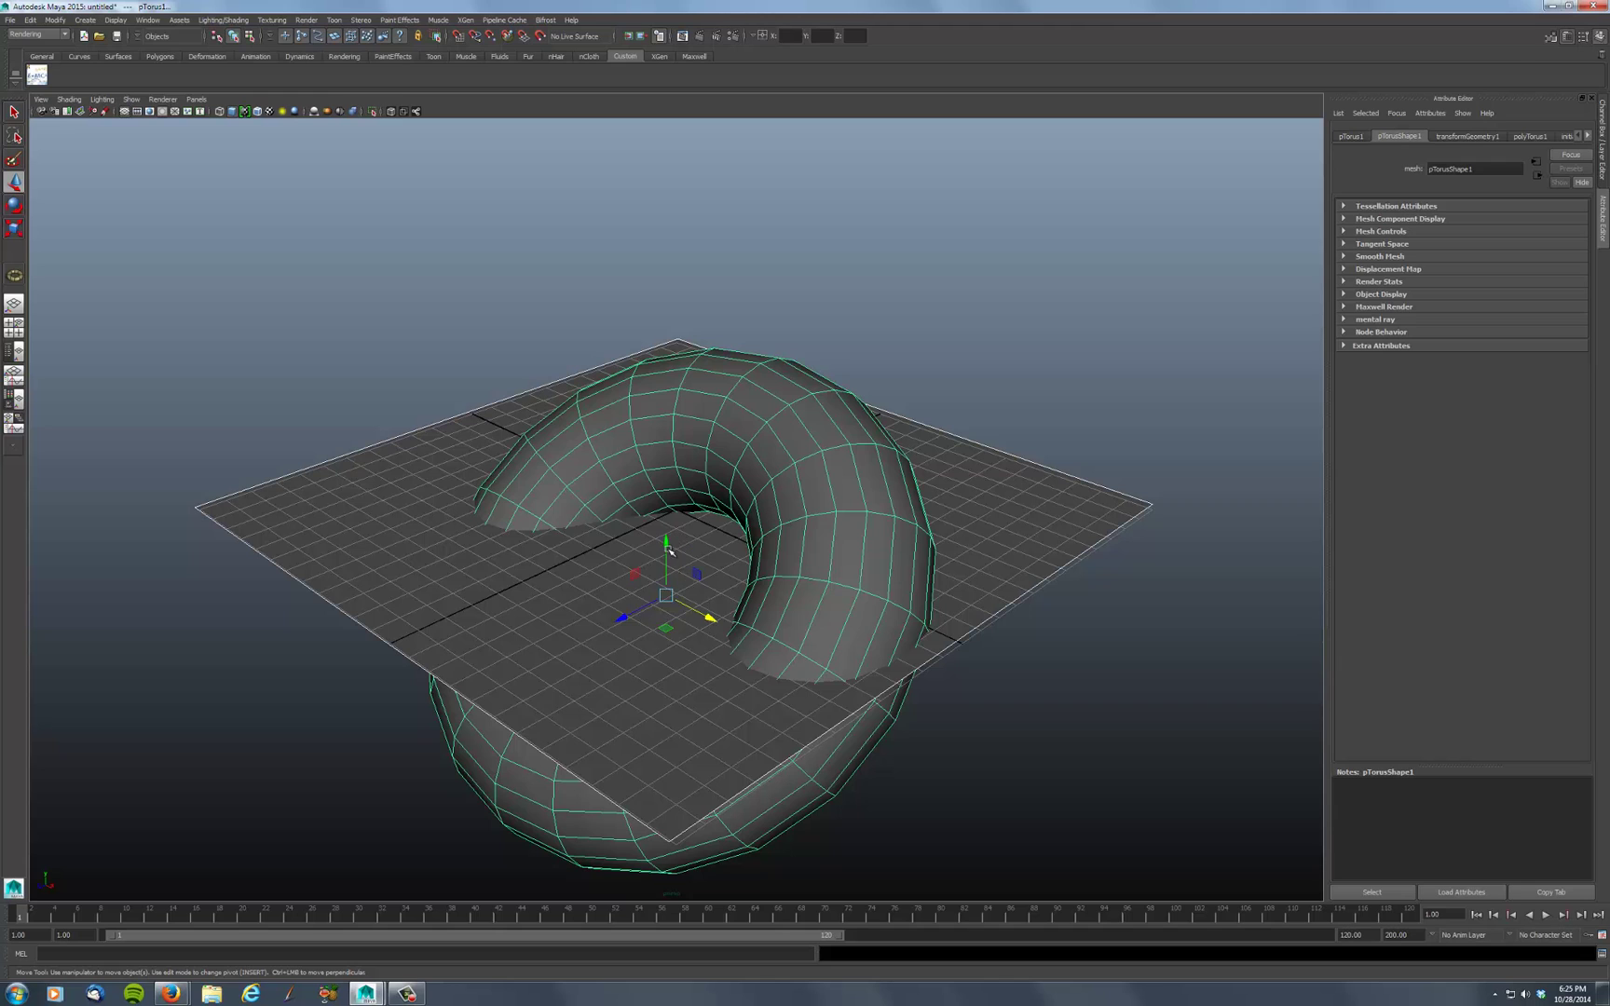
drag(670, 551, 680, 468)
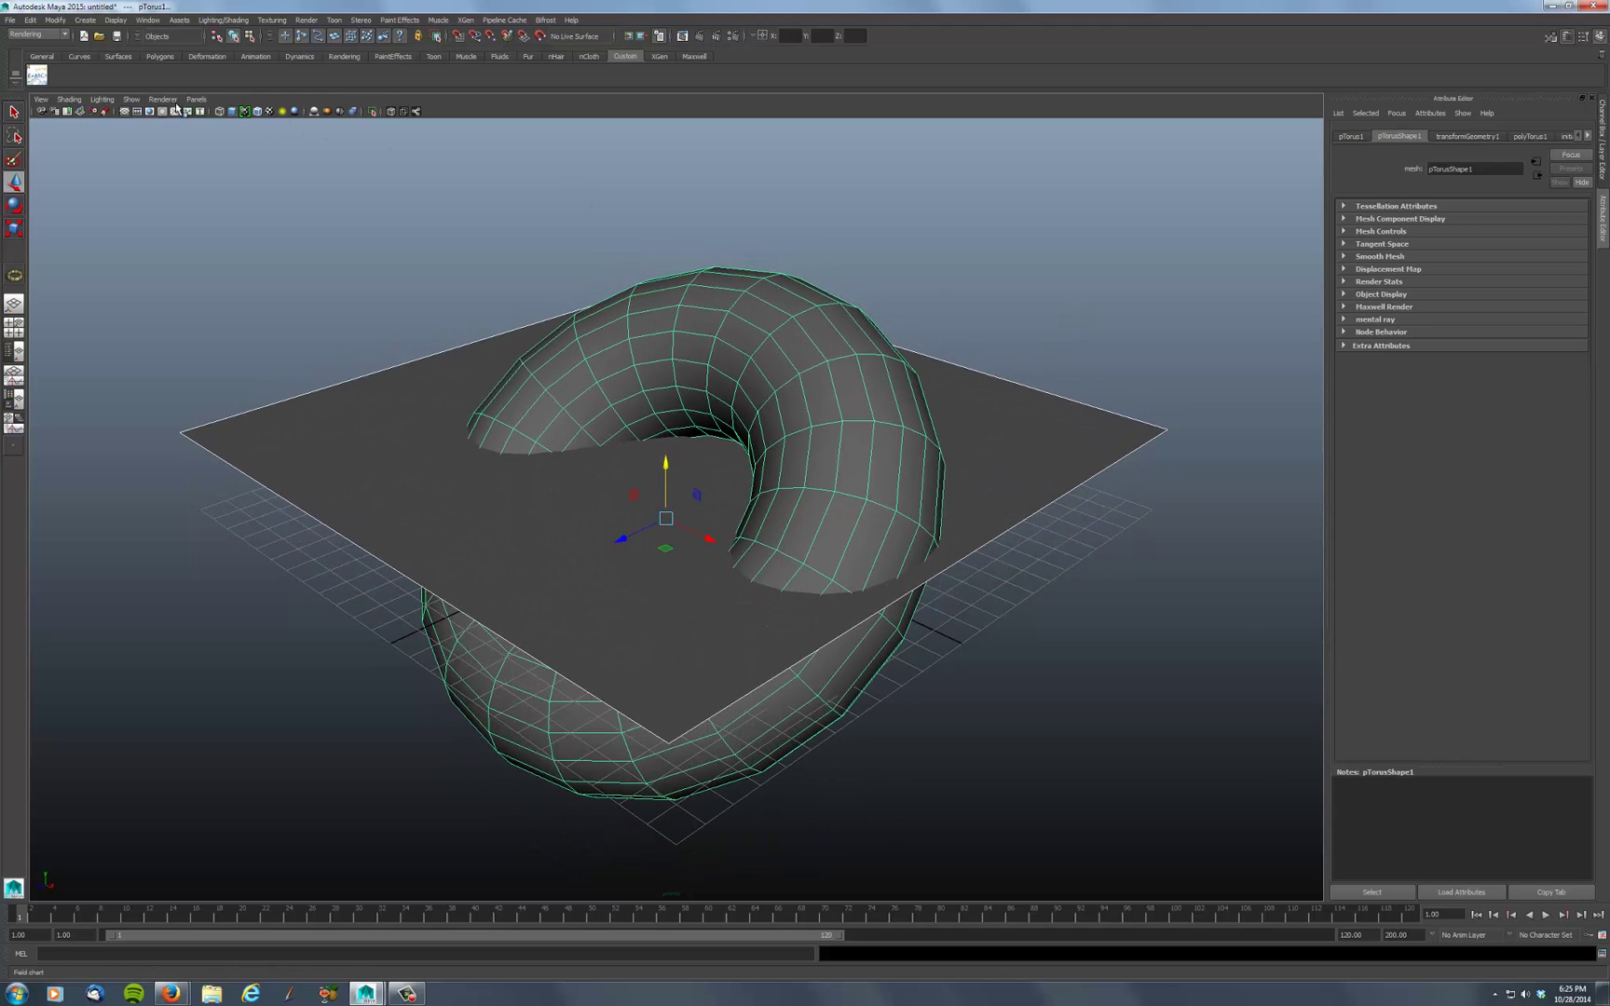
click(131, 99)
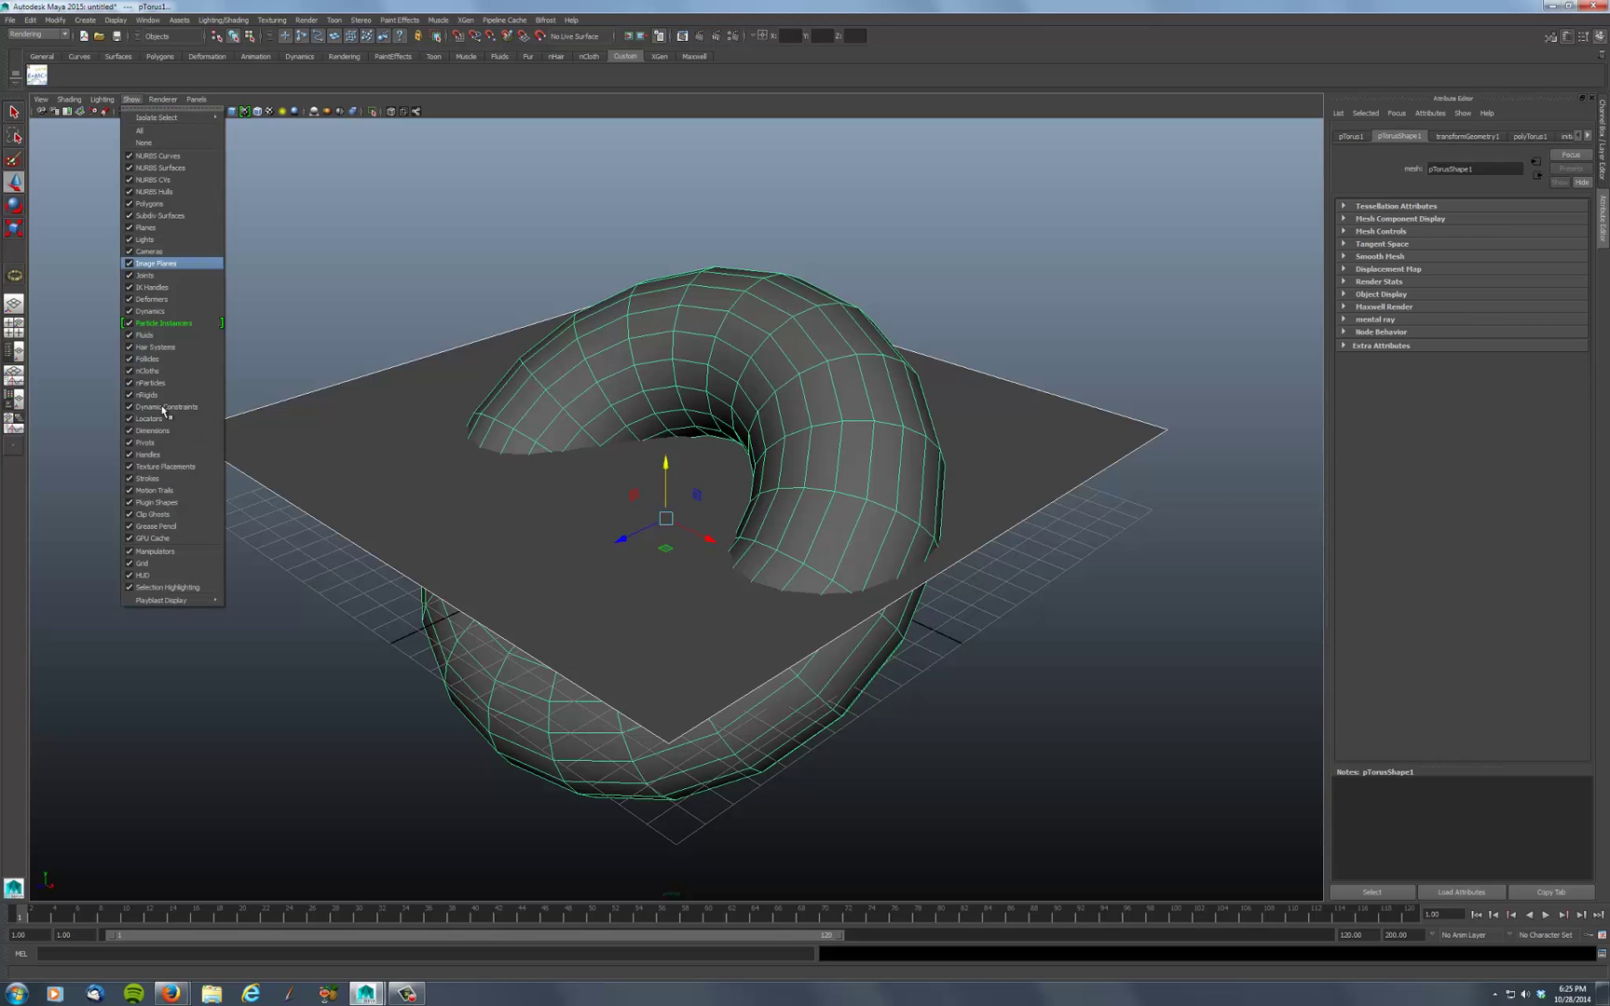
click(145, 562)
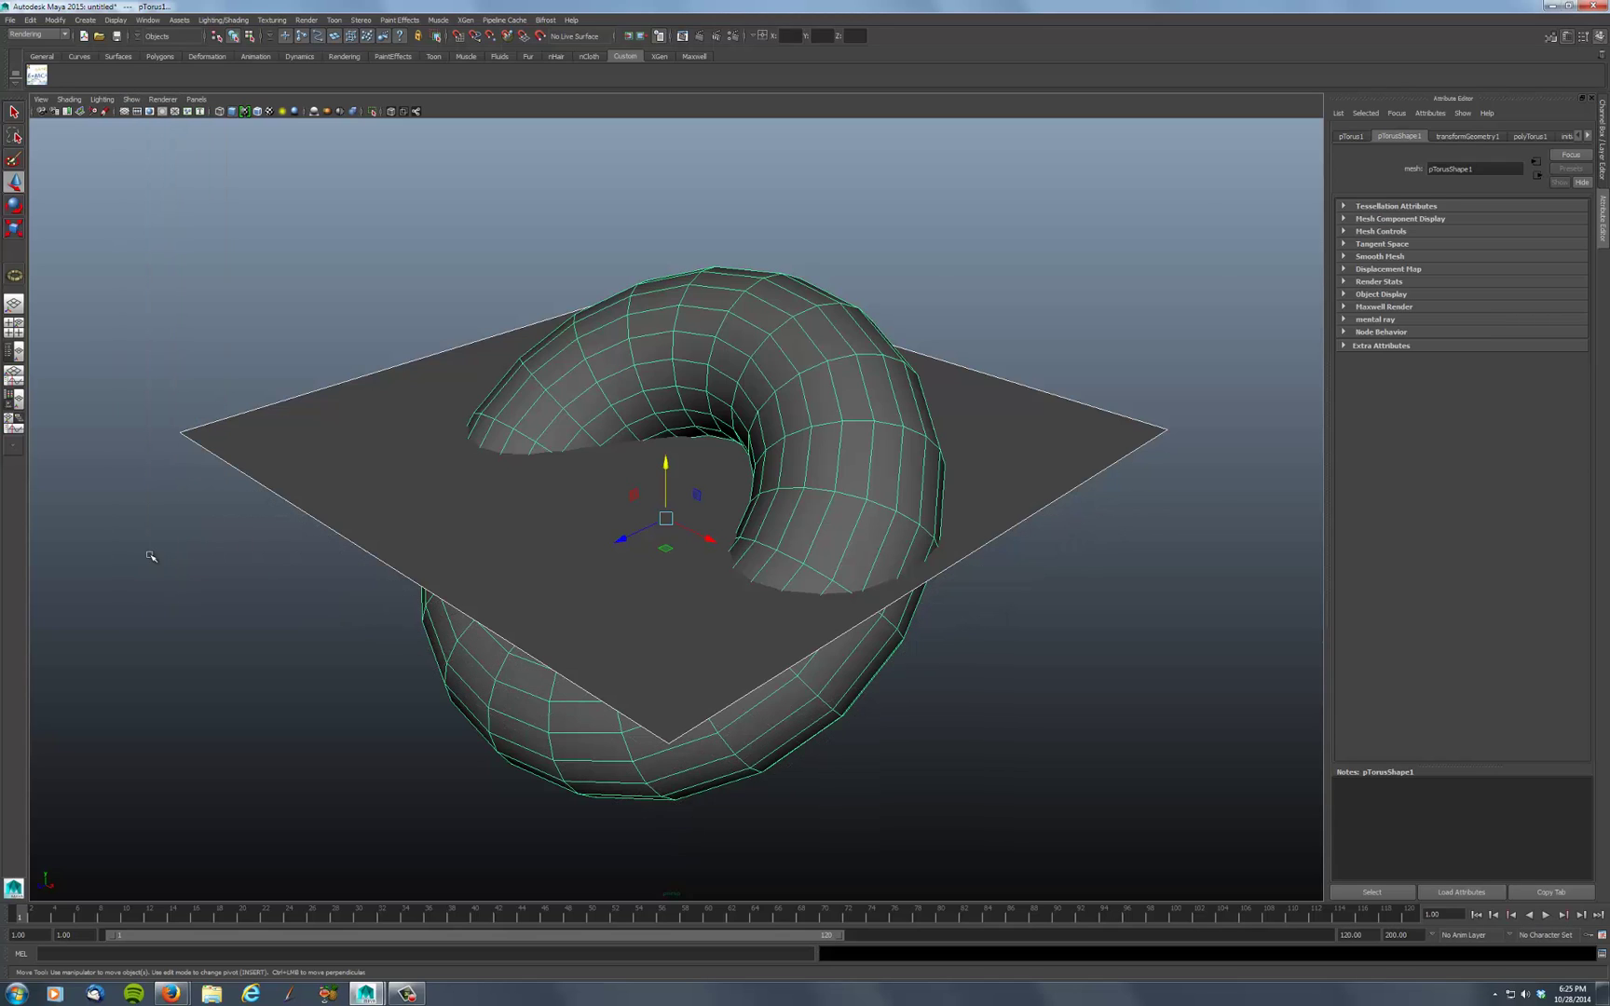
click(376, 207)
Switch to the four-view layout and replace the front view with the Node Editor
key(space)
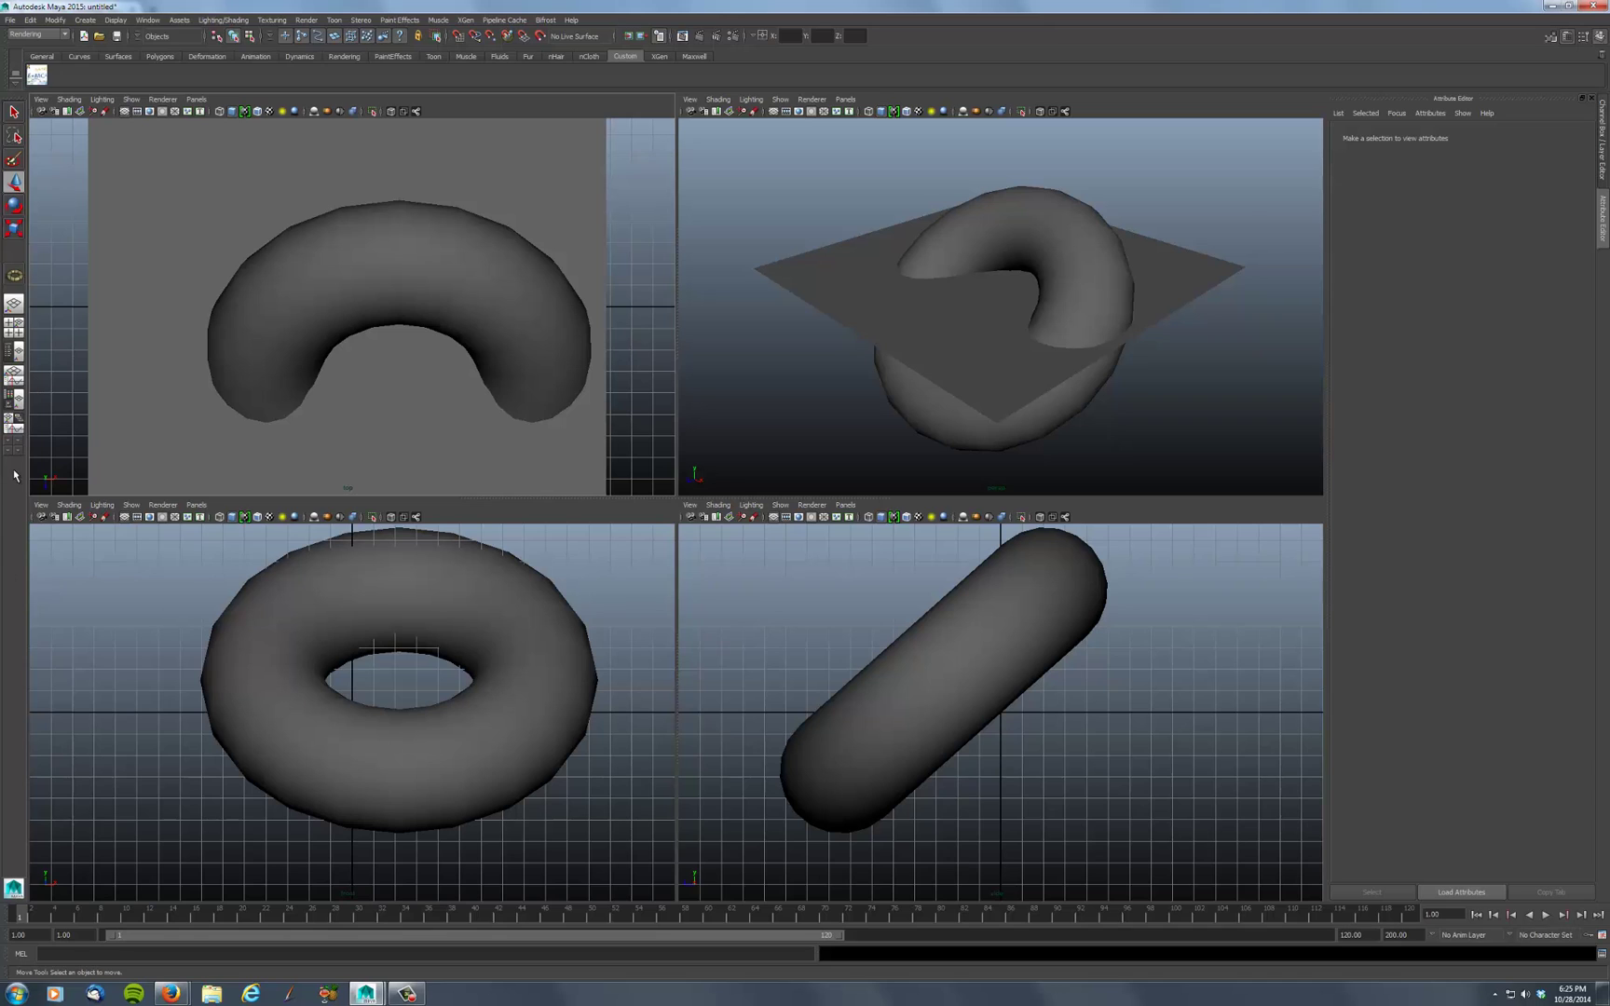
click(15, 451)
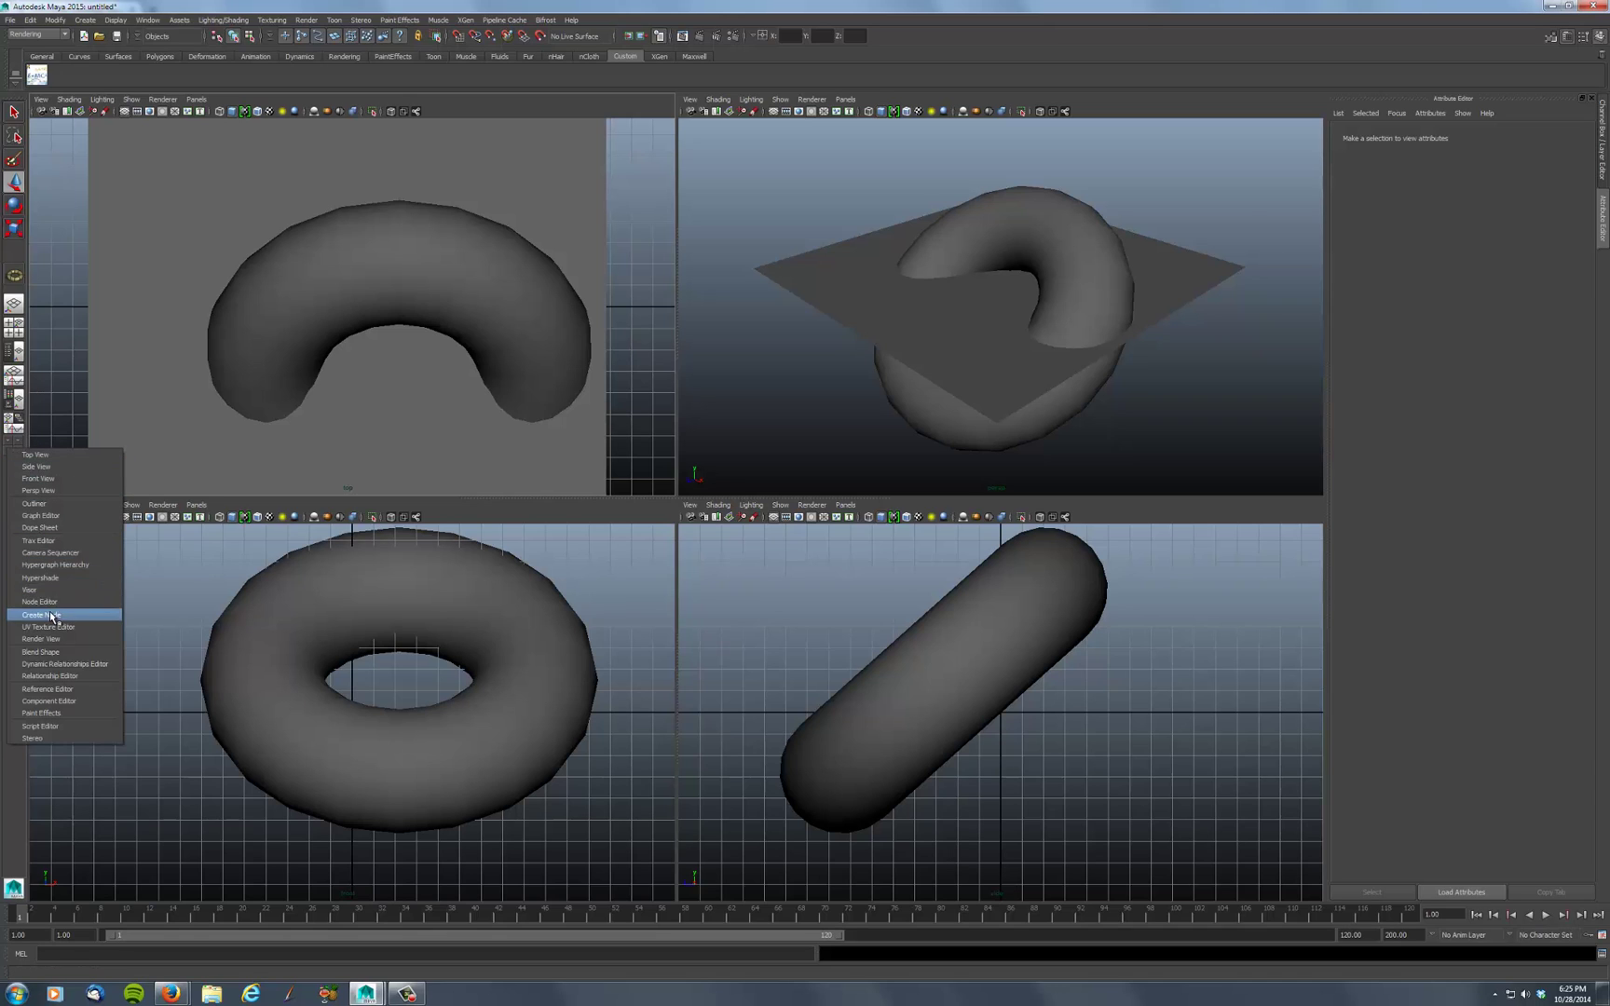
click(51, 615)
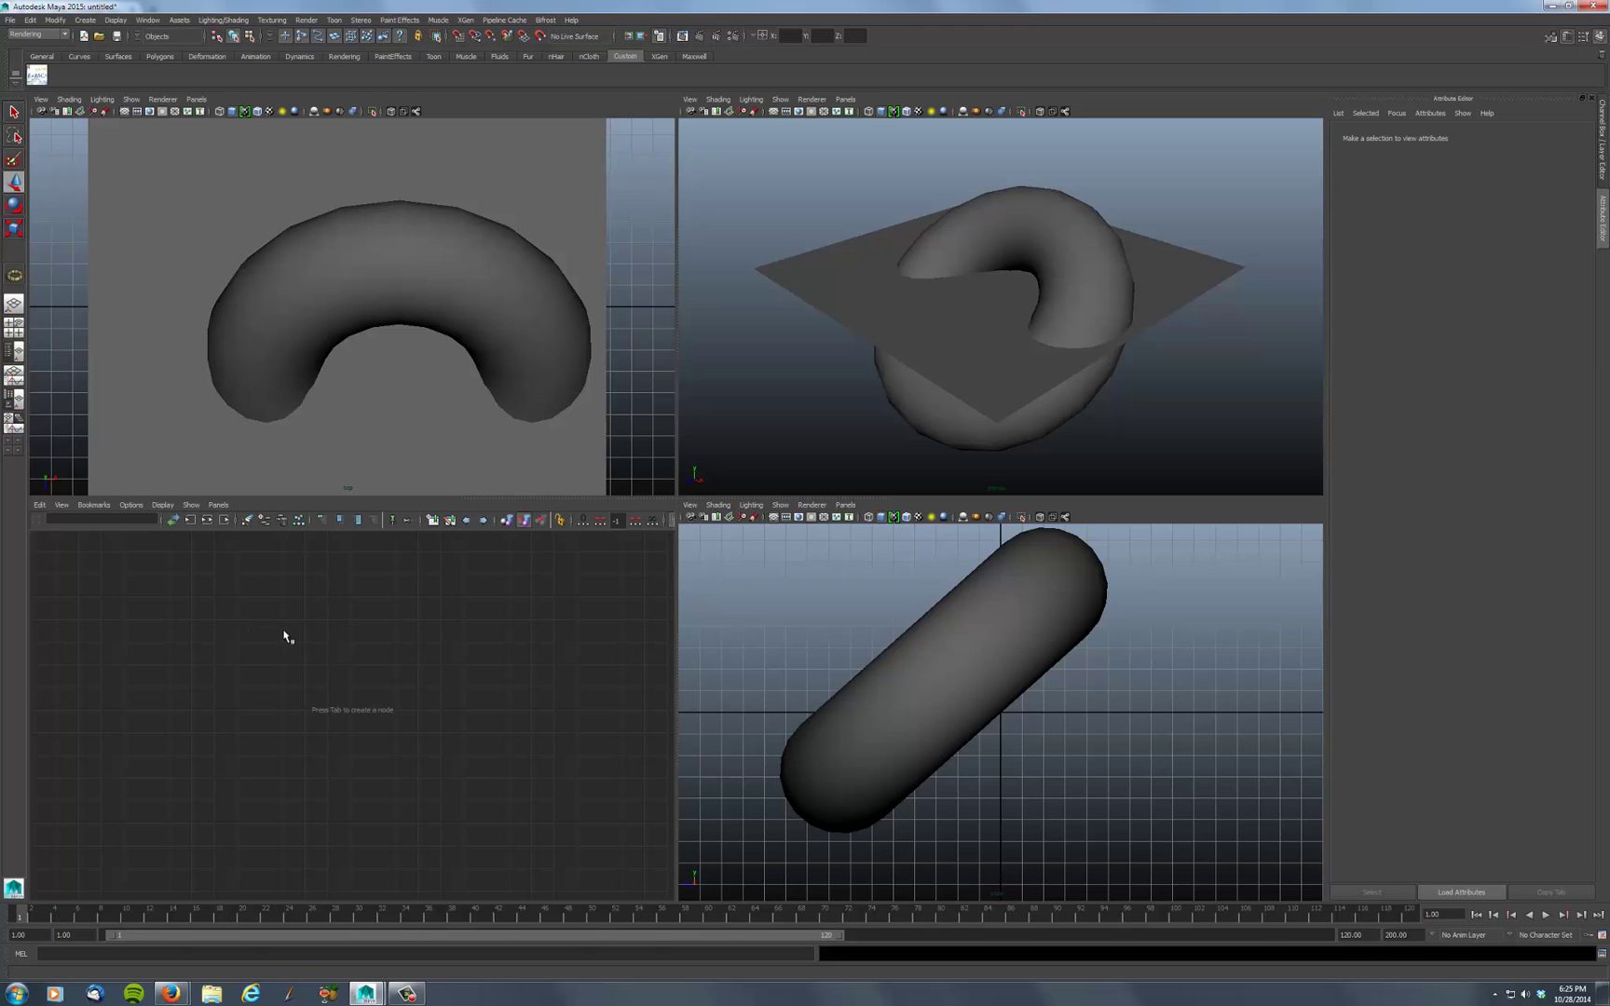
Create a Lambert material in the Node Editor and assign it to the torus and the plane
right_click(466, 651)
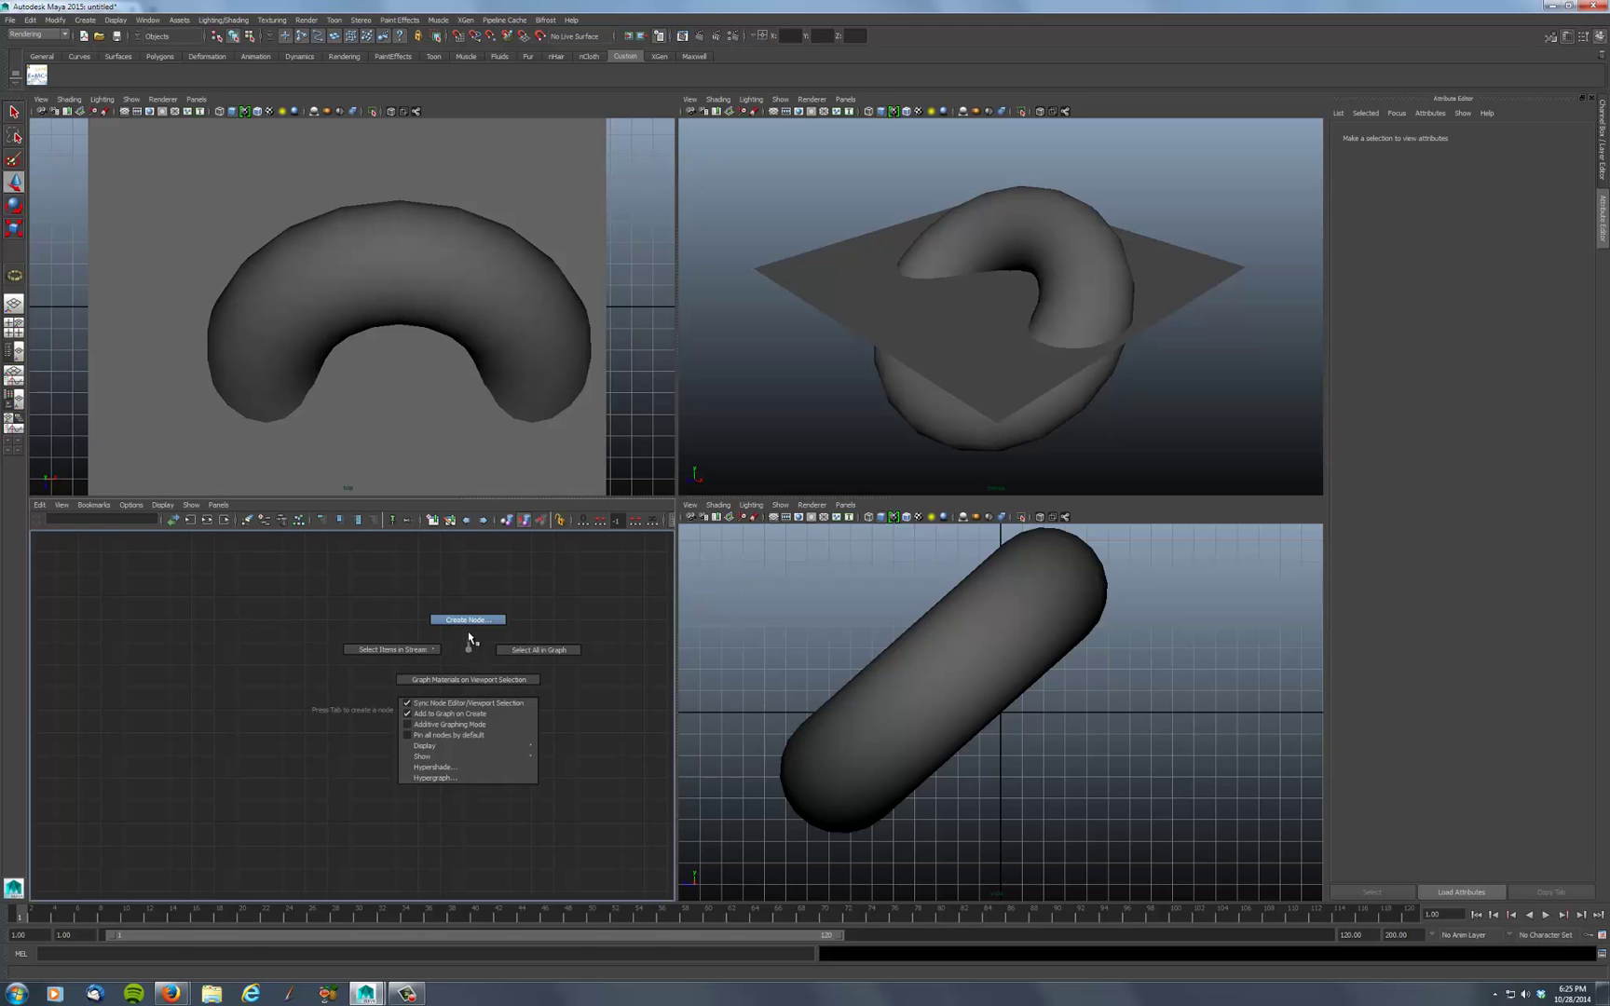
click(468, 619)
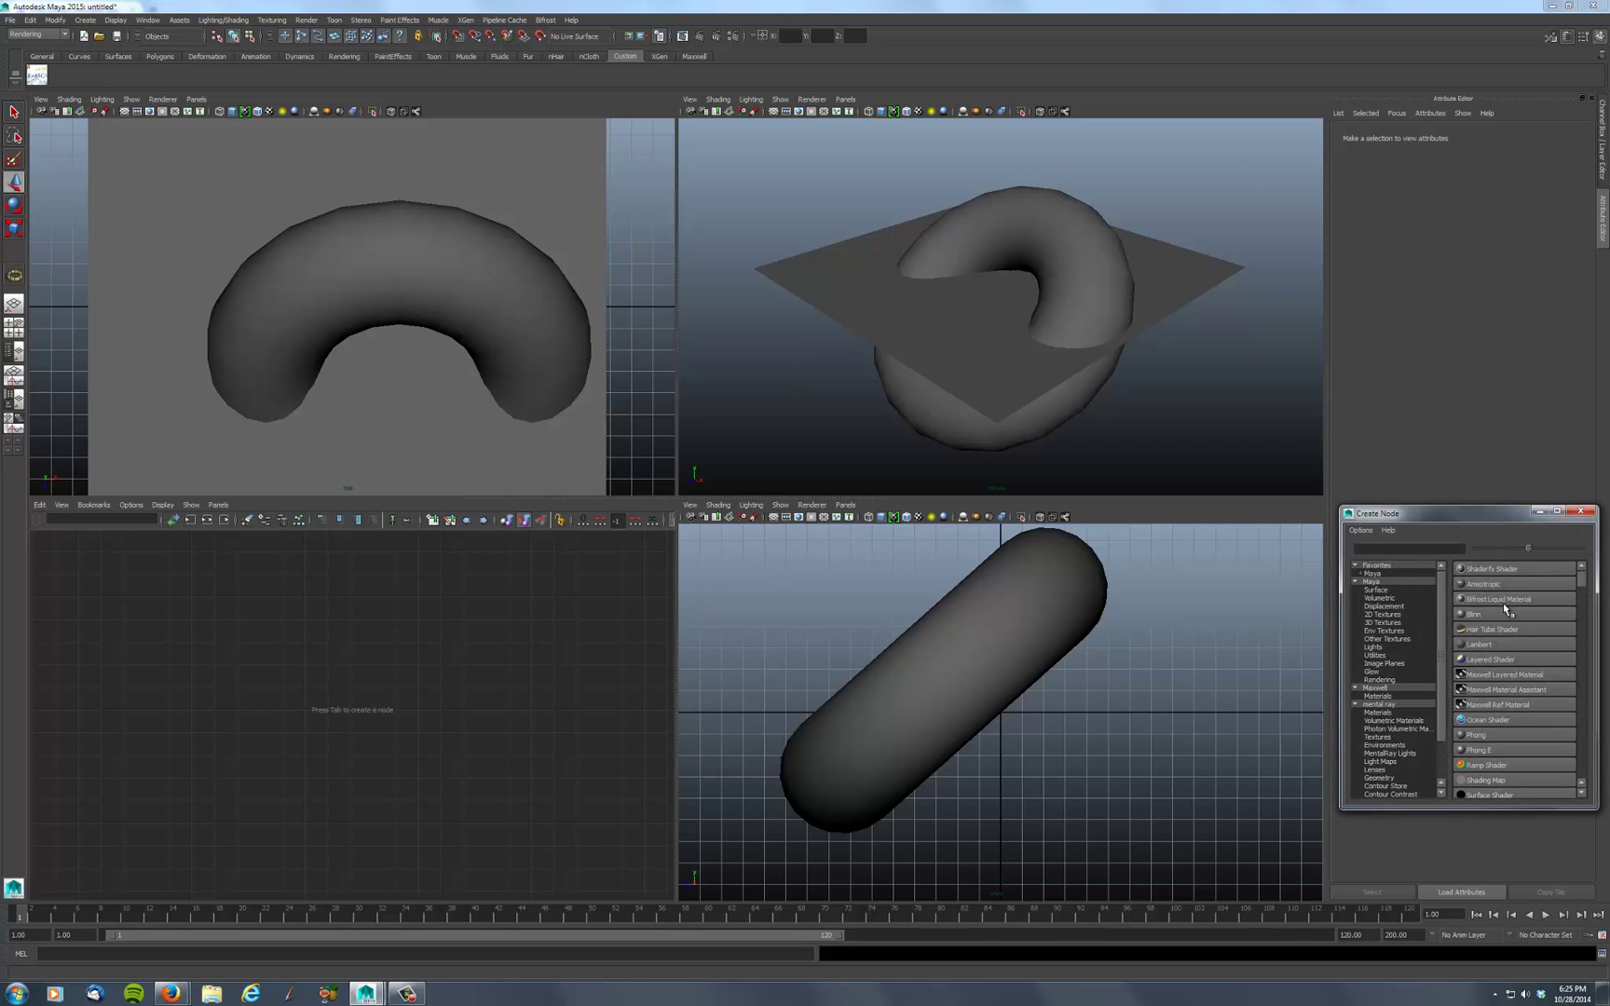
click(1489, 649)
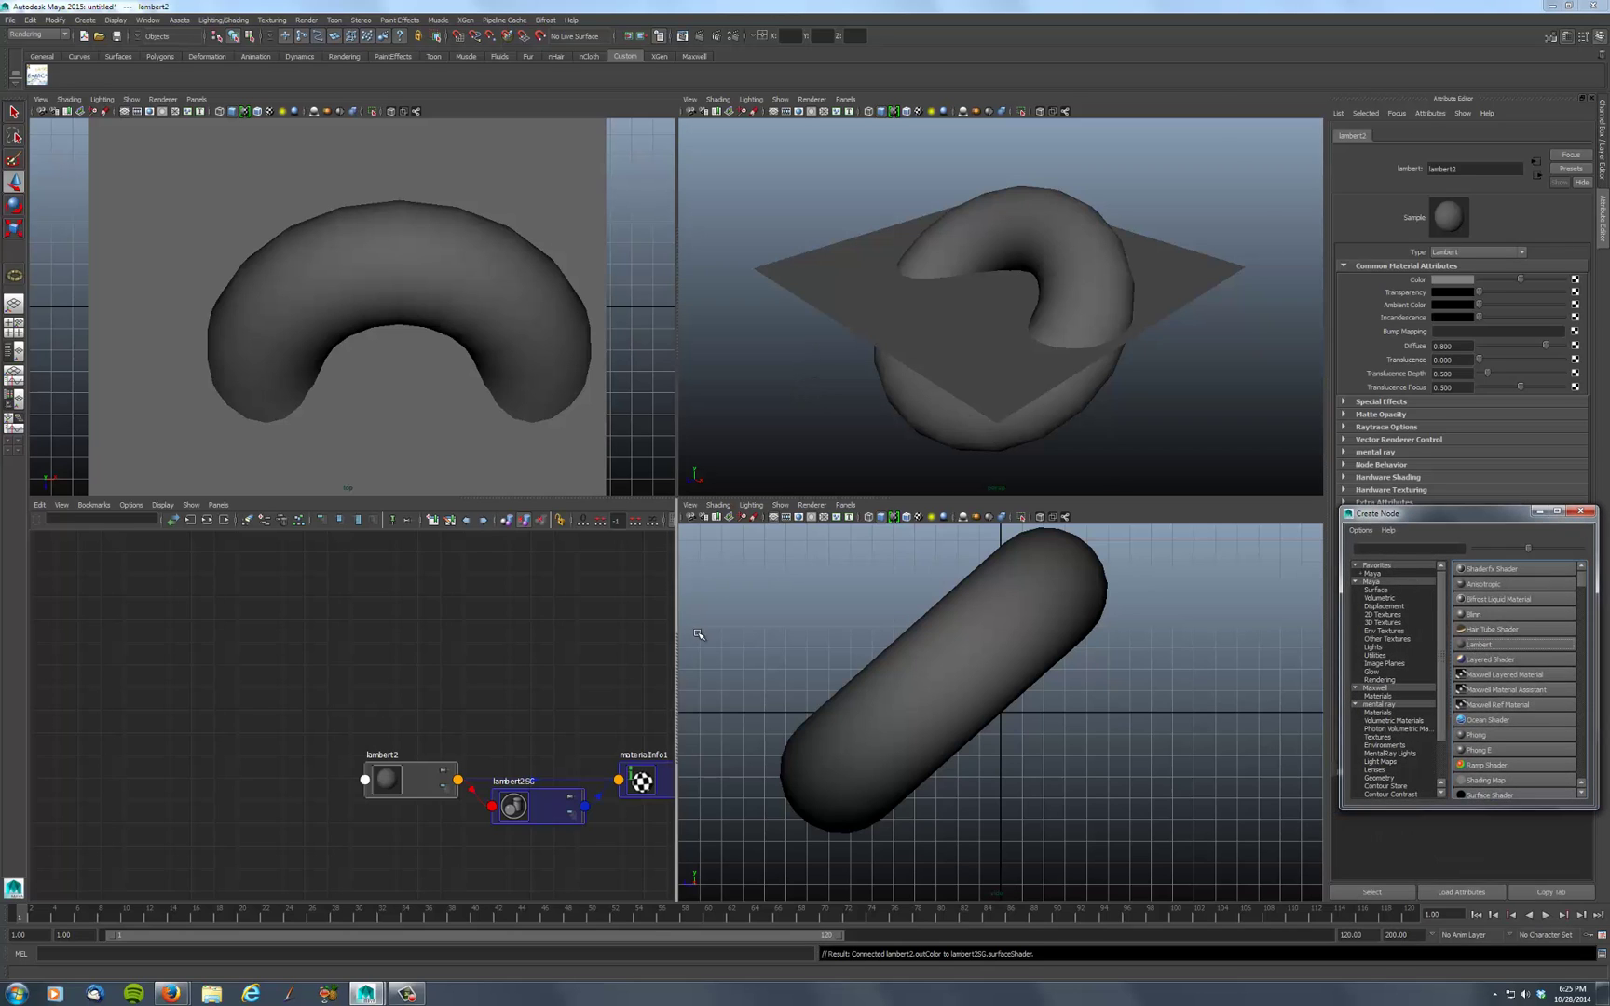
click(939, 293)
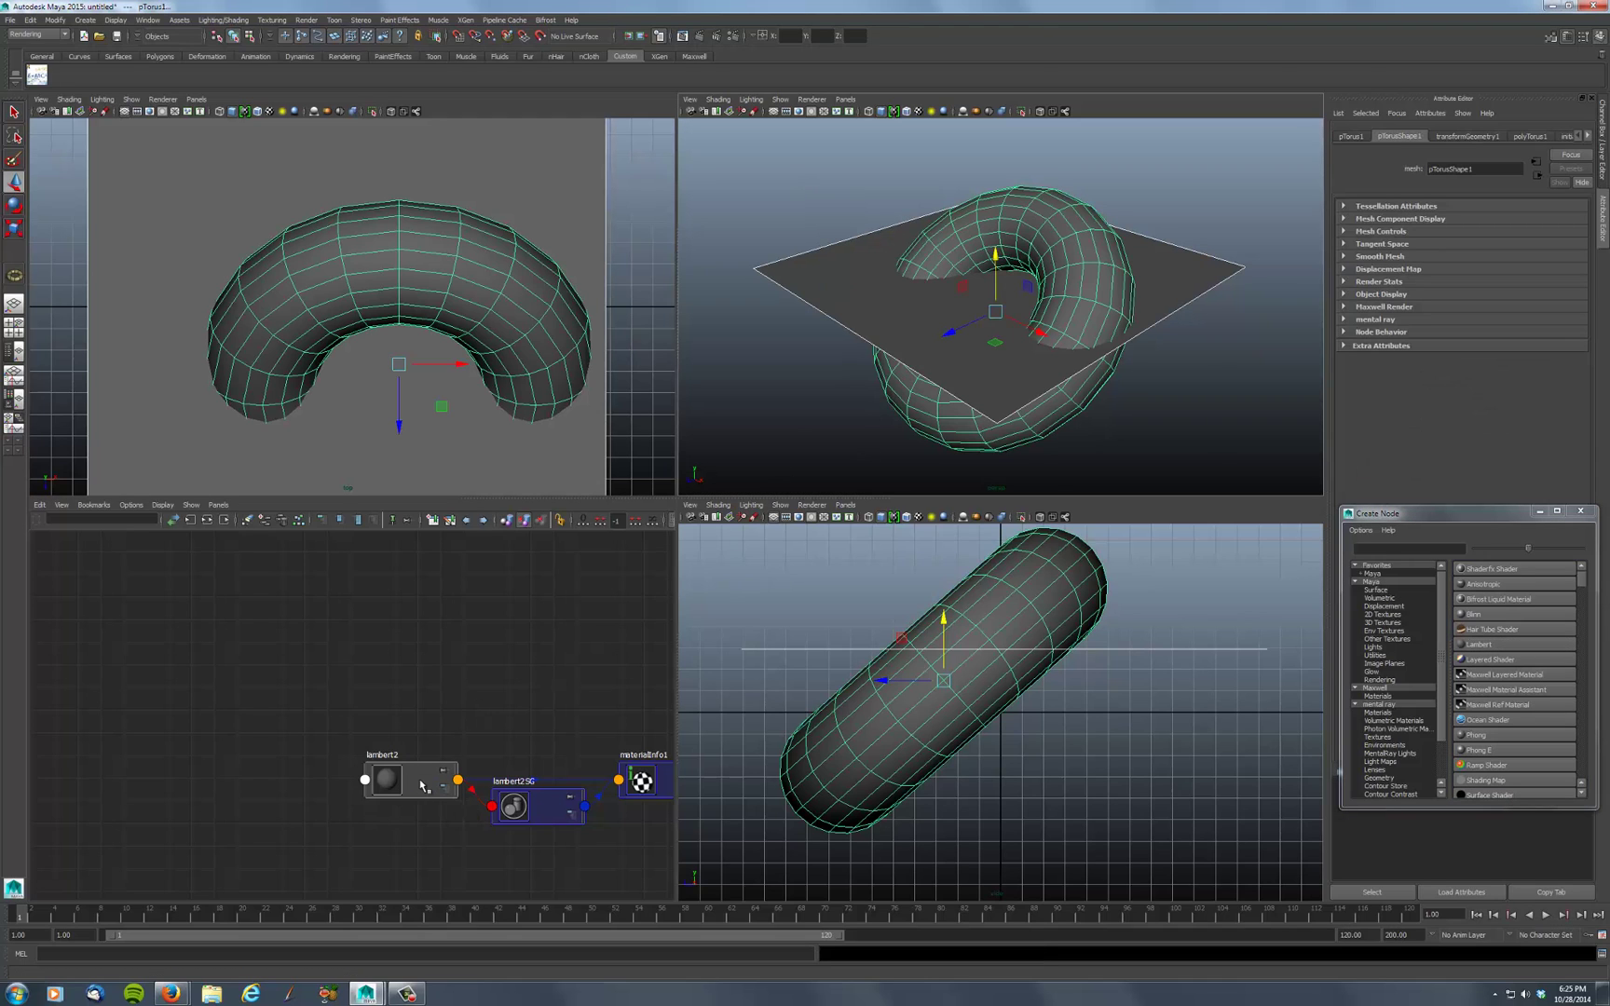
right_drag(421, 786, 389, 729)
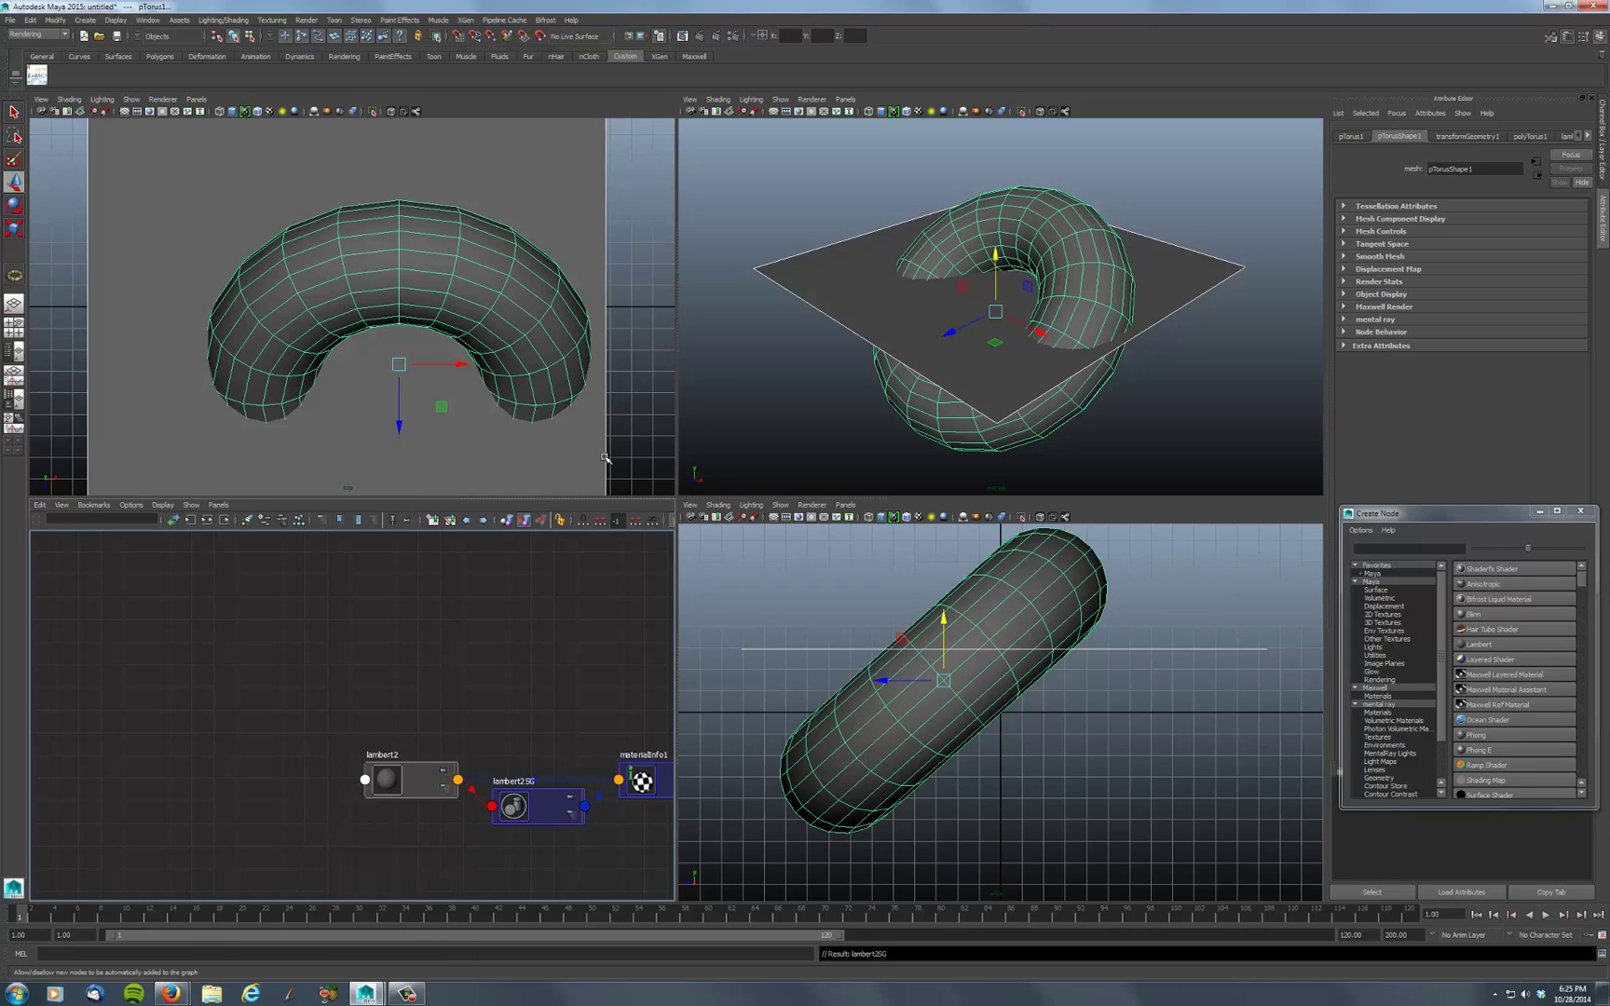
Create a samplerInfo node in the Node Editor and place it to the upper left of the Lambert material
scroll(477, 683, down, 2)
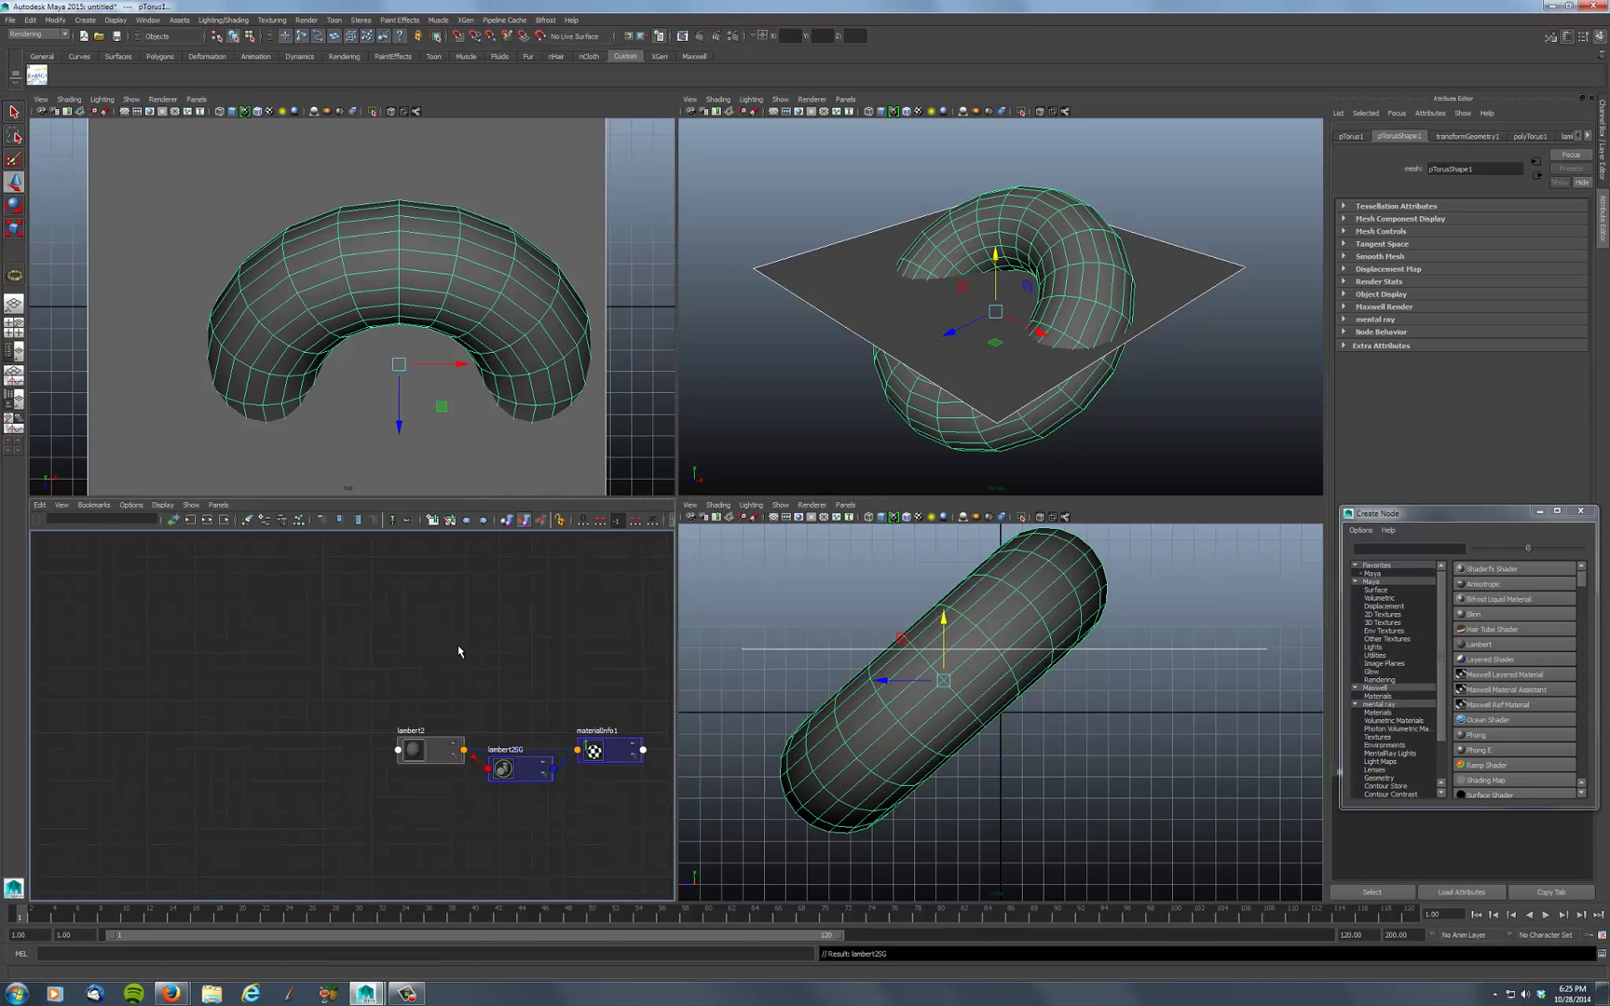
right_click(312, 644)
key(Tab)
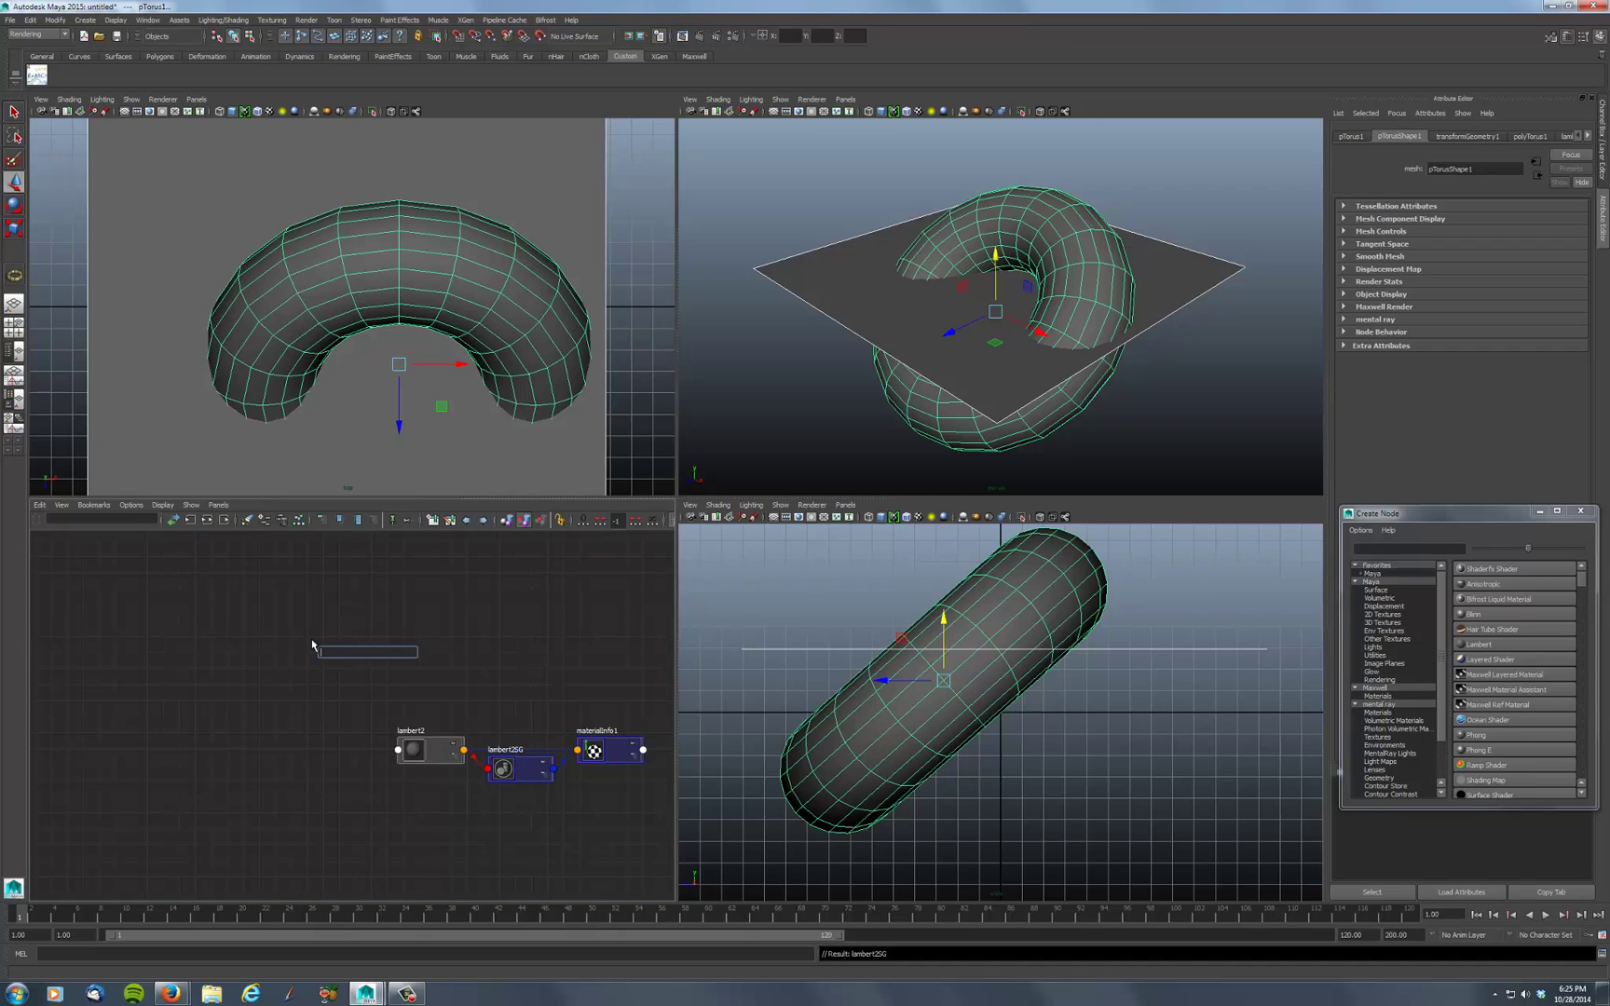
text(sampl)
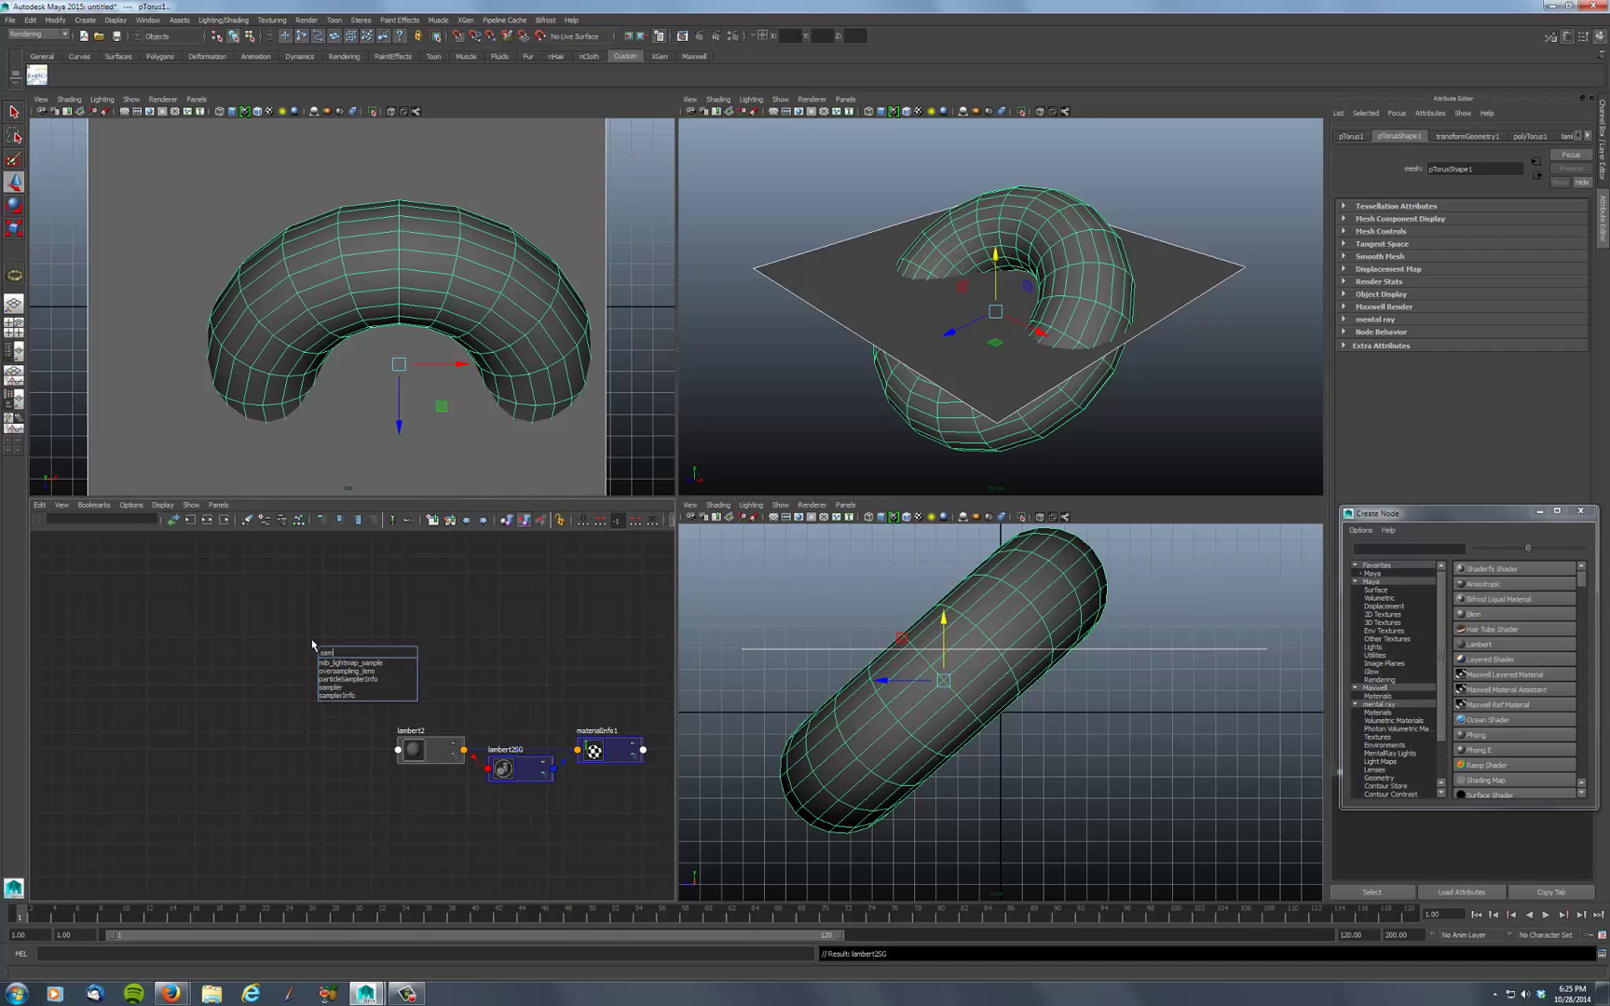
click(343, 695)
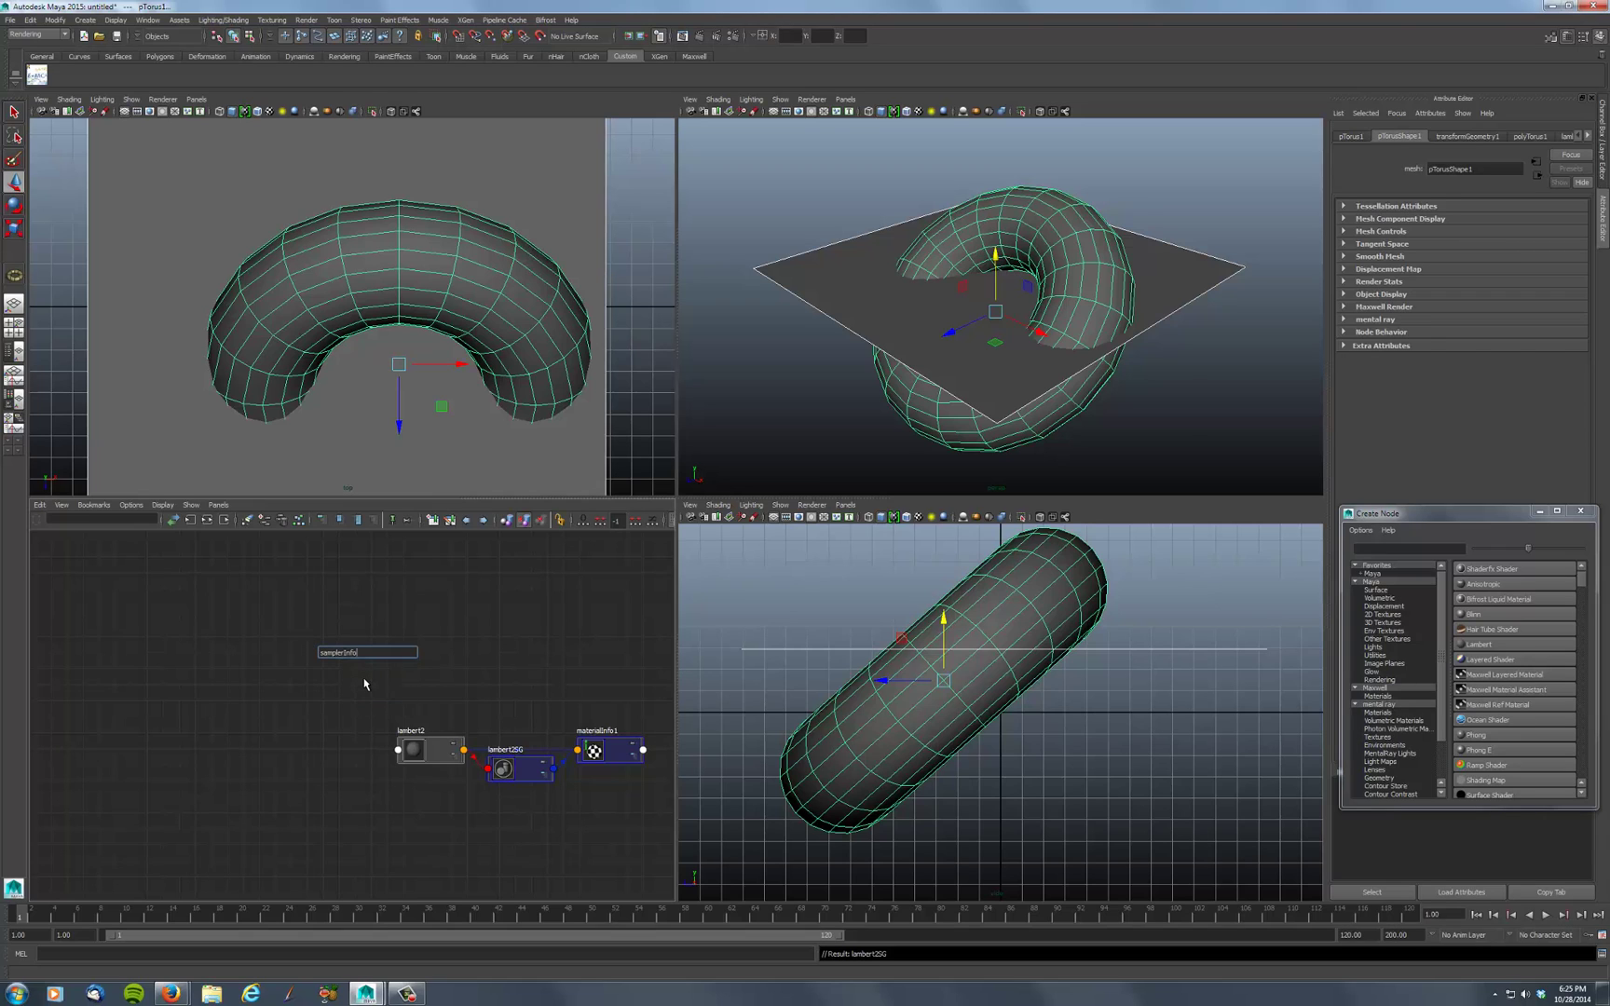
key(Return)
drag(365, 660, 173, 631)
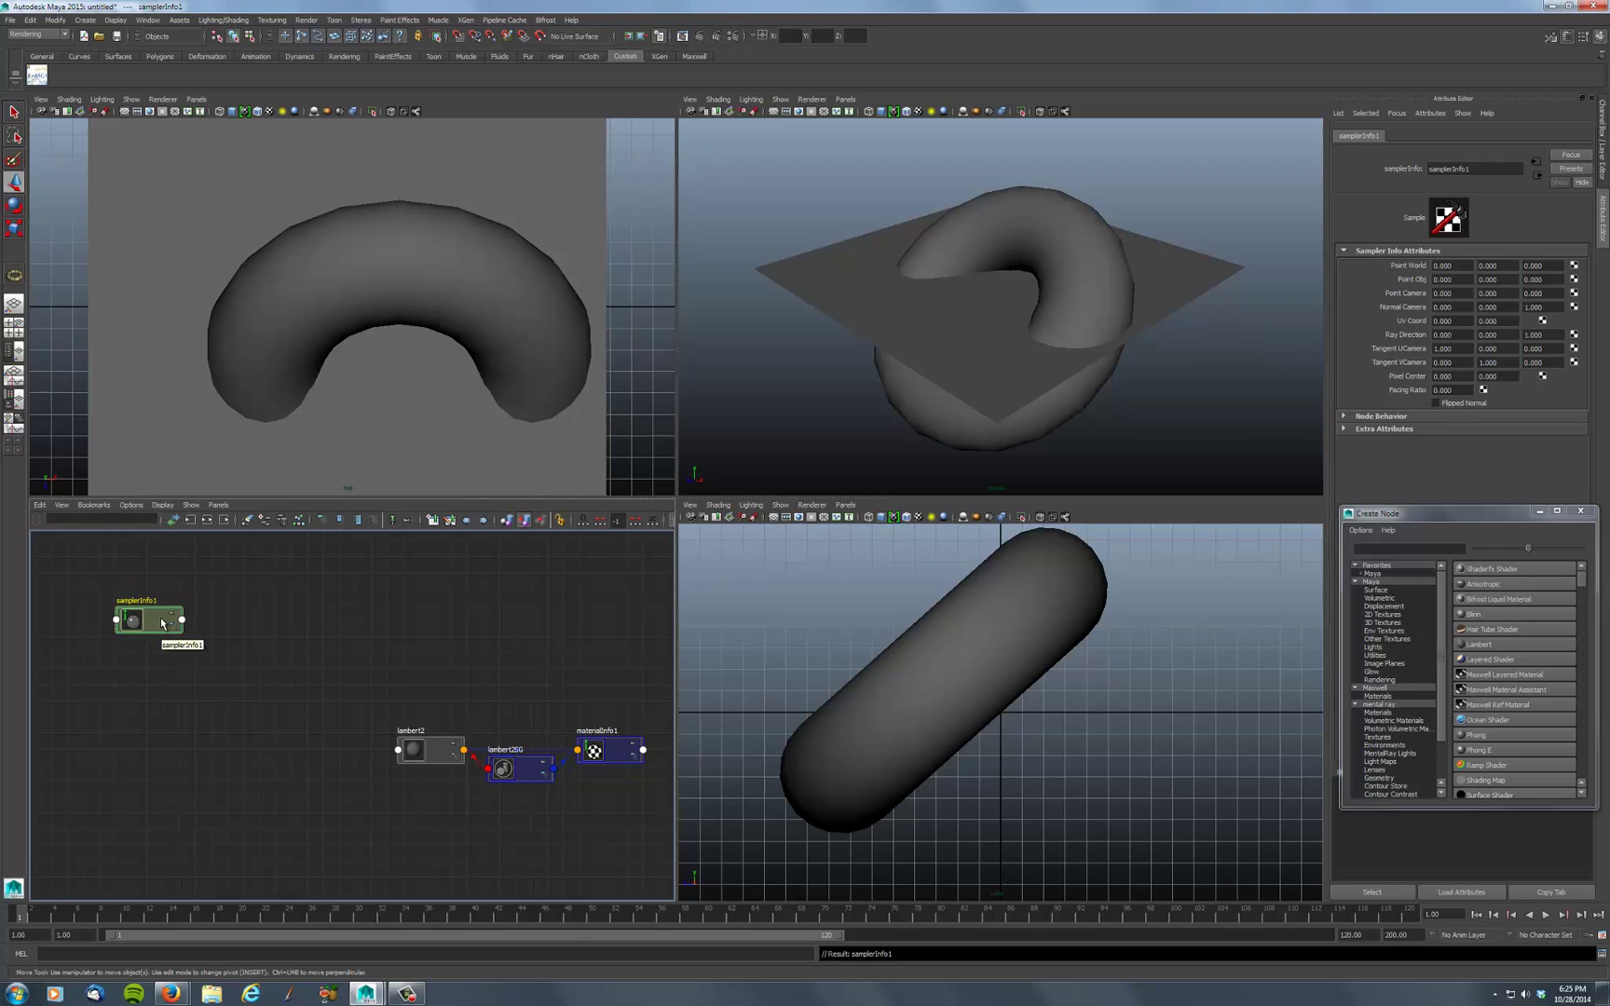
Expand the samplerInfo node to show all its attributes and nudge it into place
key(3)
drag(181, 624, 198, 624)
key(3)
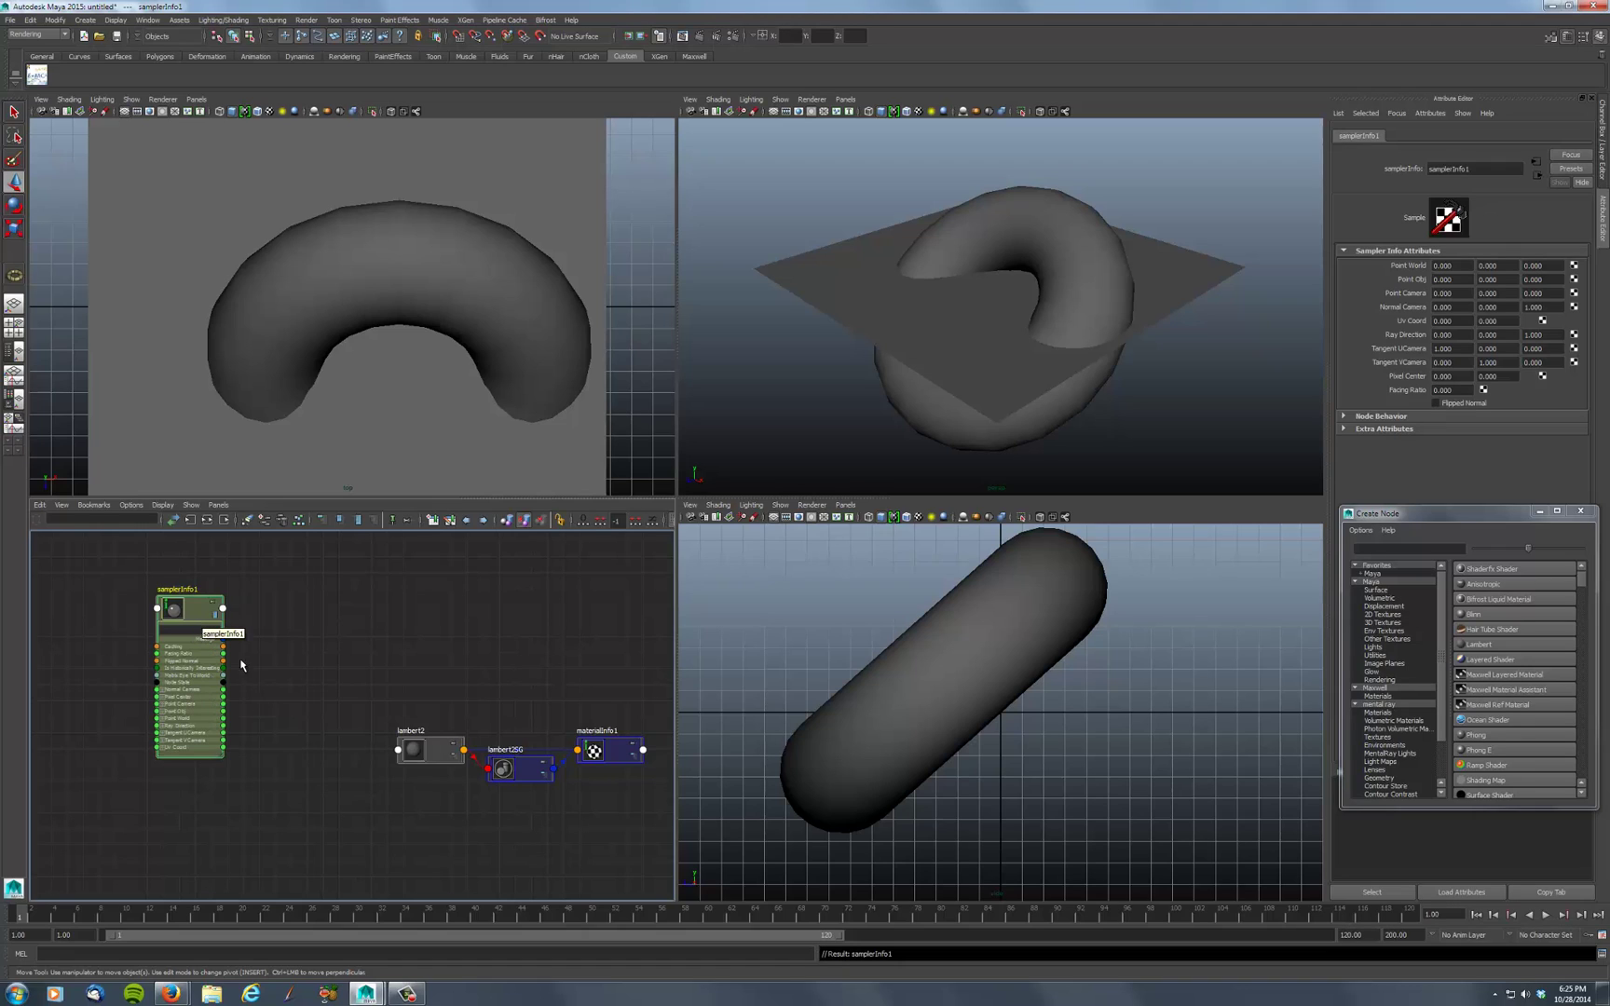
drag(202, 610, 216, 597)
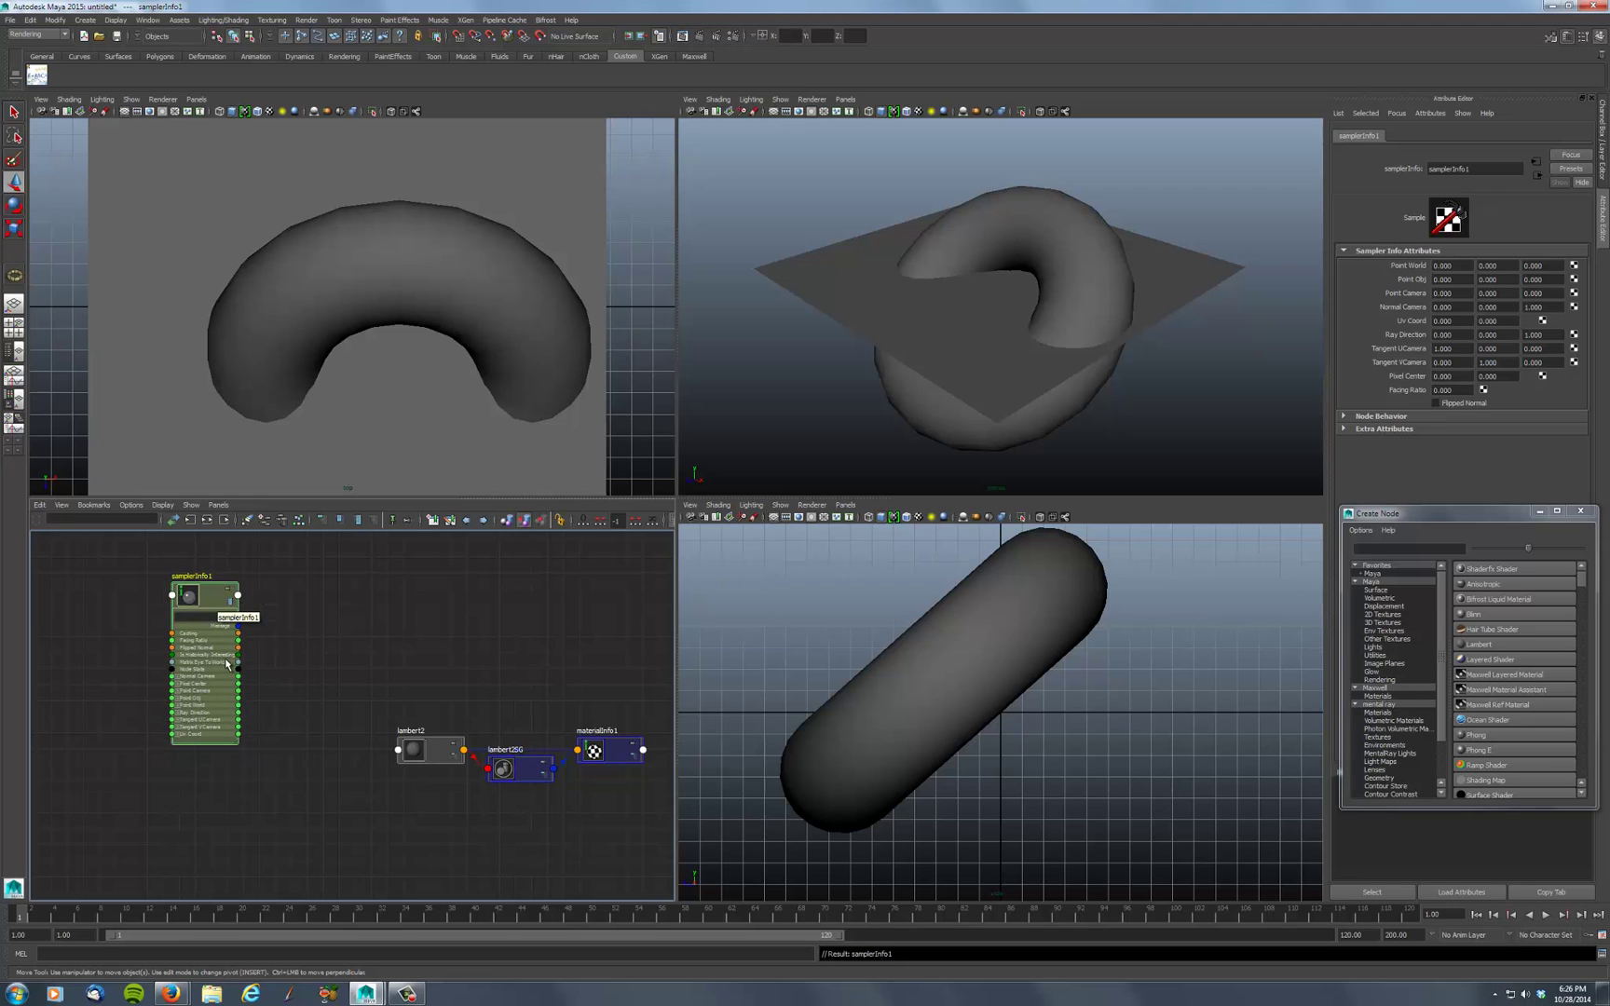
Maximize the Node Editor and connect the samplerInfo node's Point Obj output to the Color of lambert2
key(space)
scroll(571, 579, up, 5)
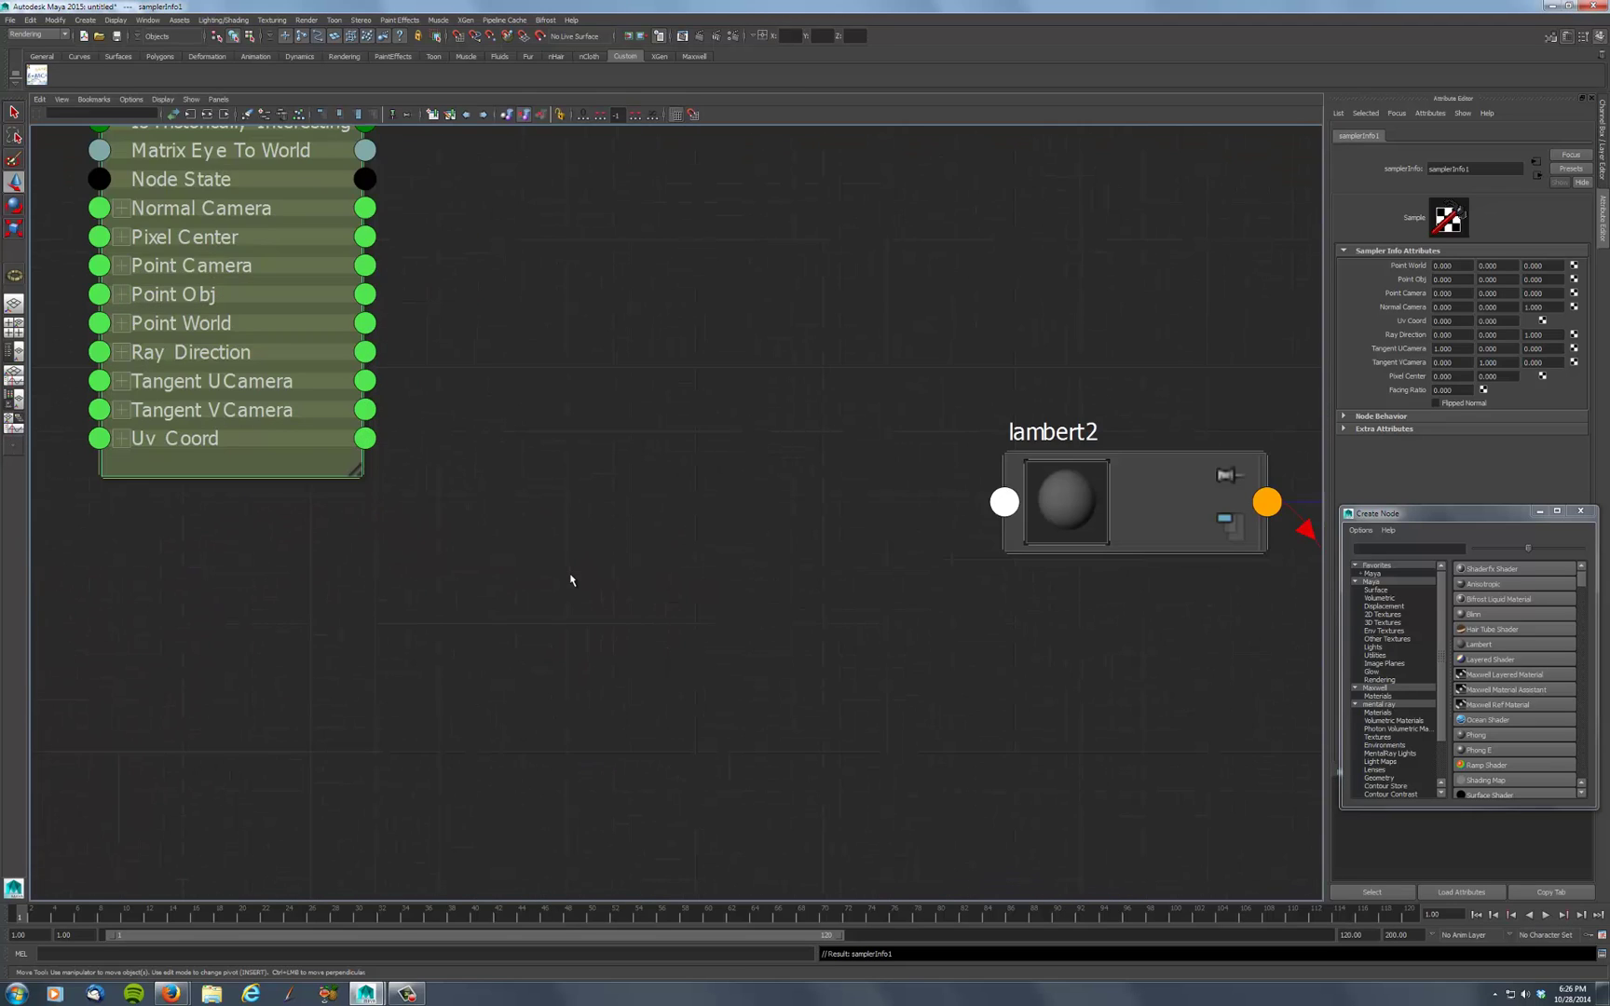
scroll(571, 580, down, 2)
alt+middle_drag(567, 564, 536, 730)
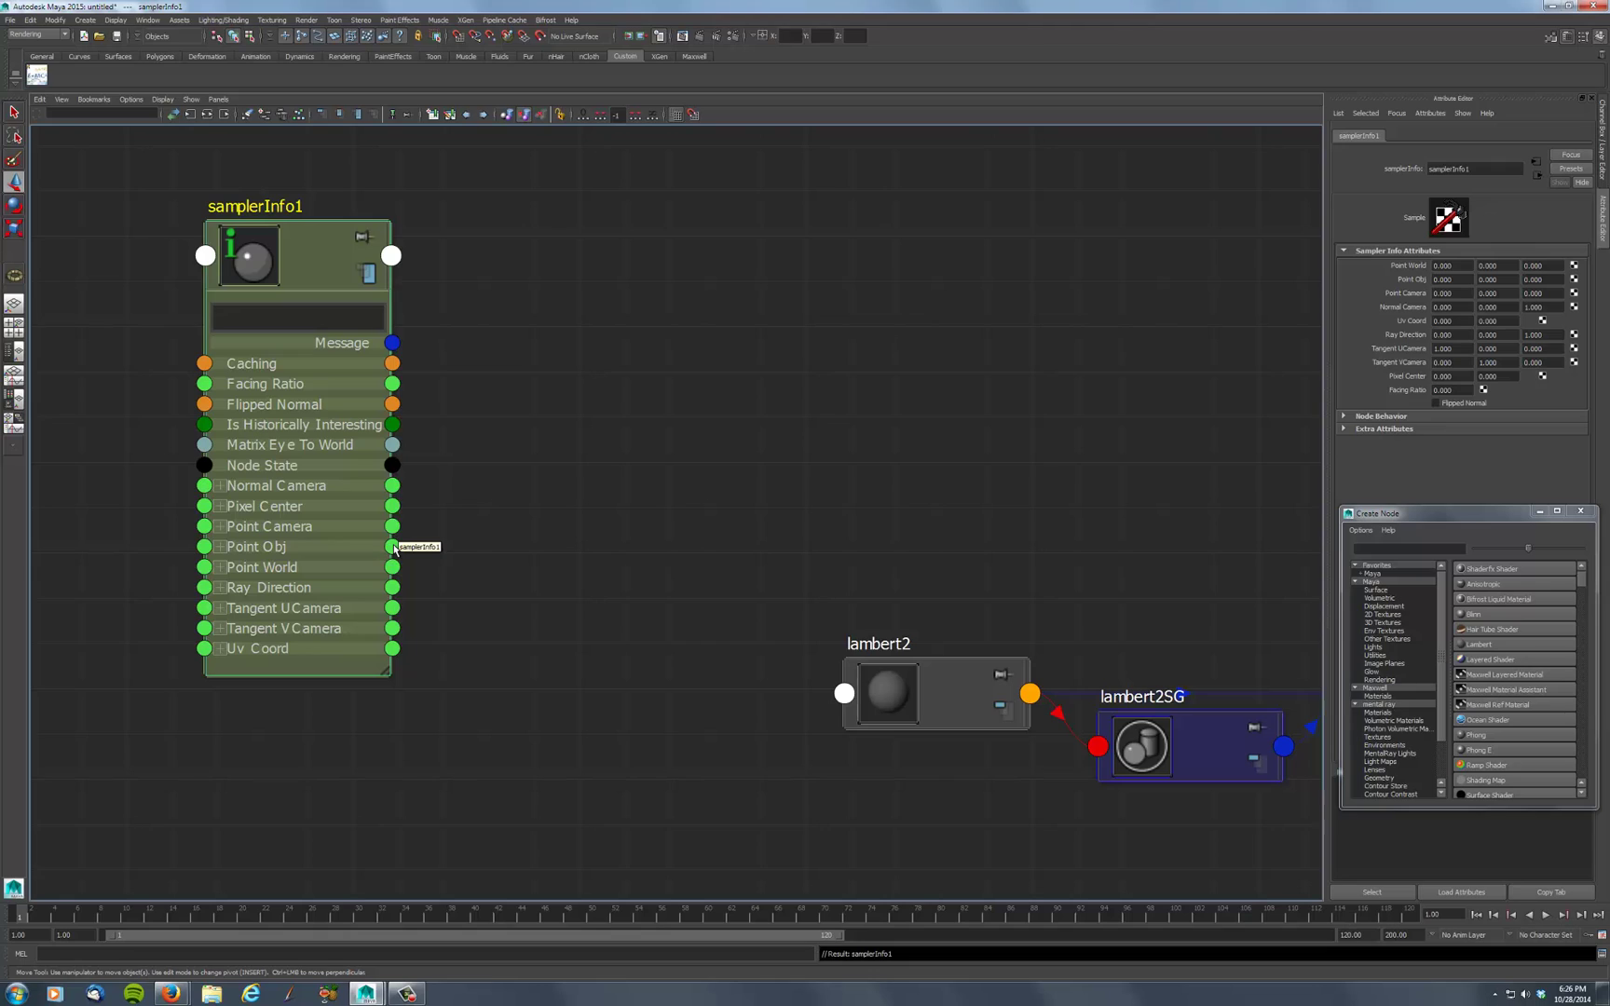
drag(392, 547, 844, 694)
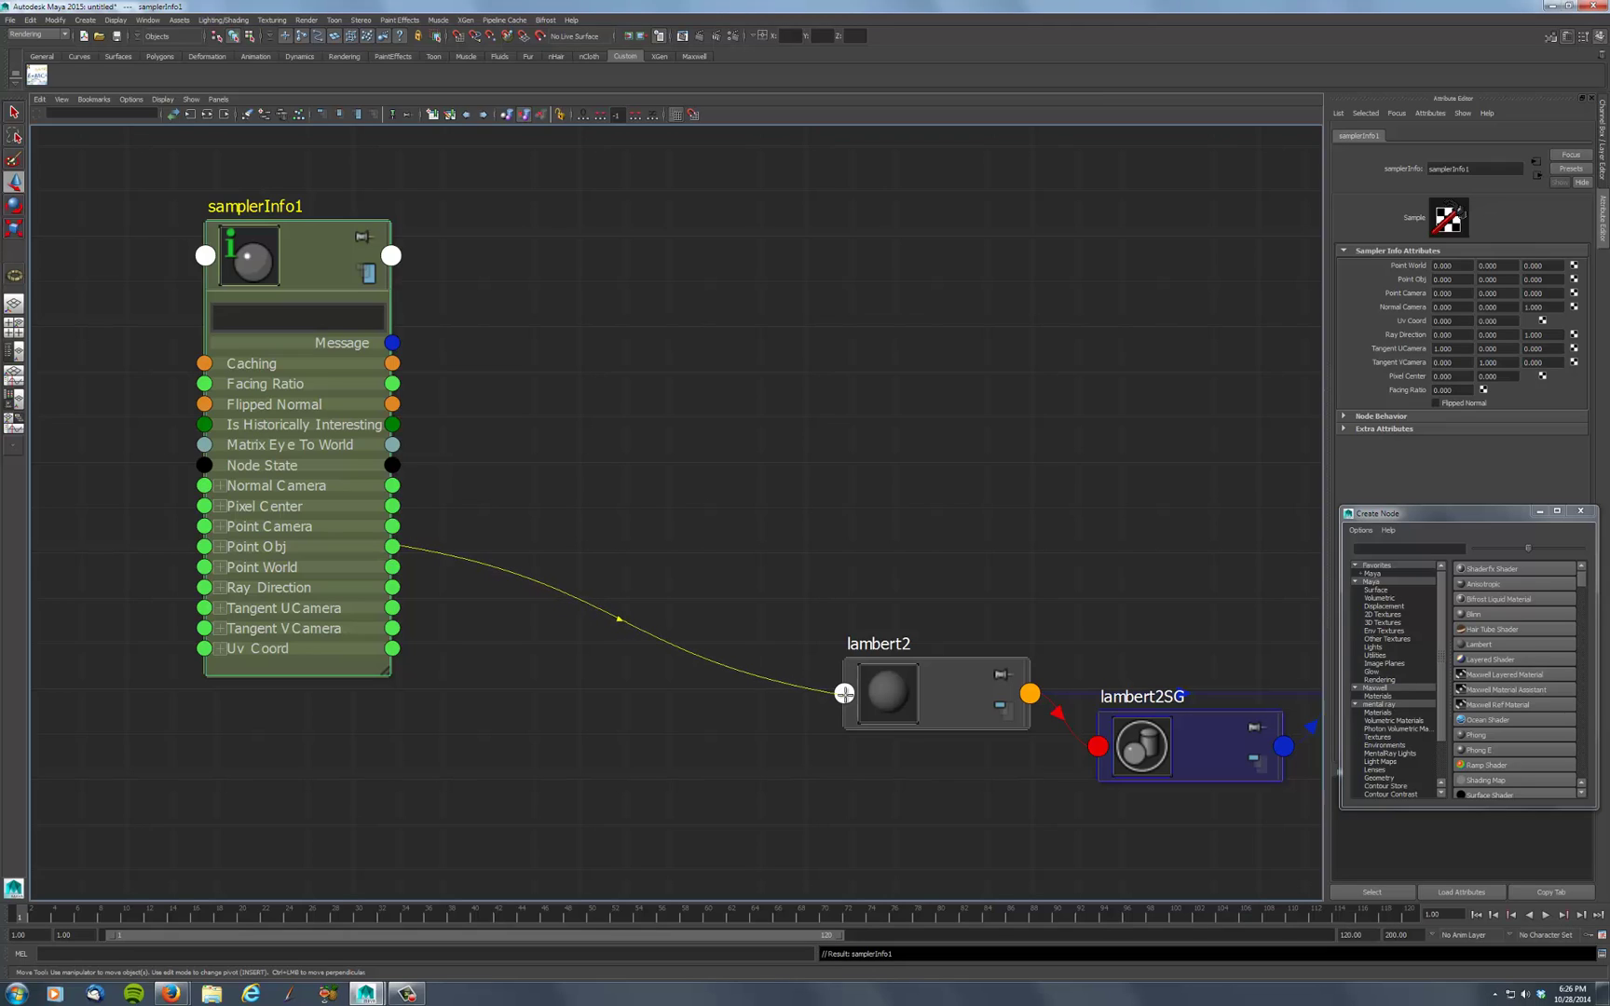
click(871, 716)
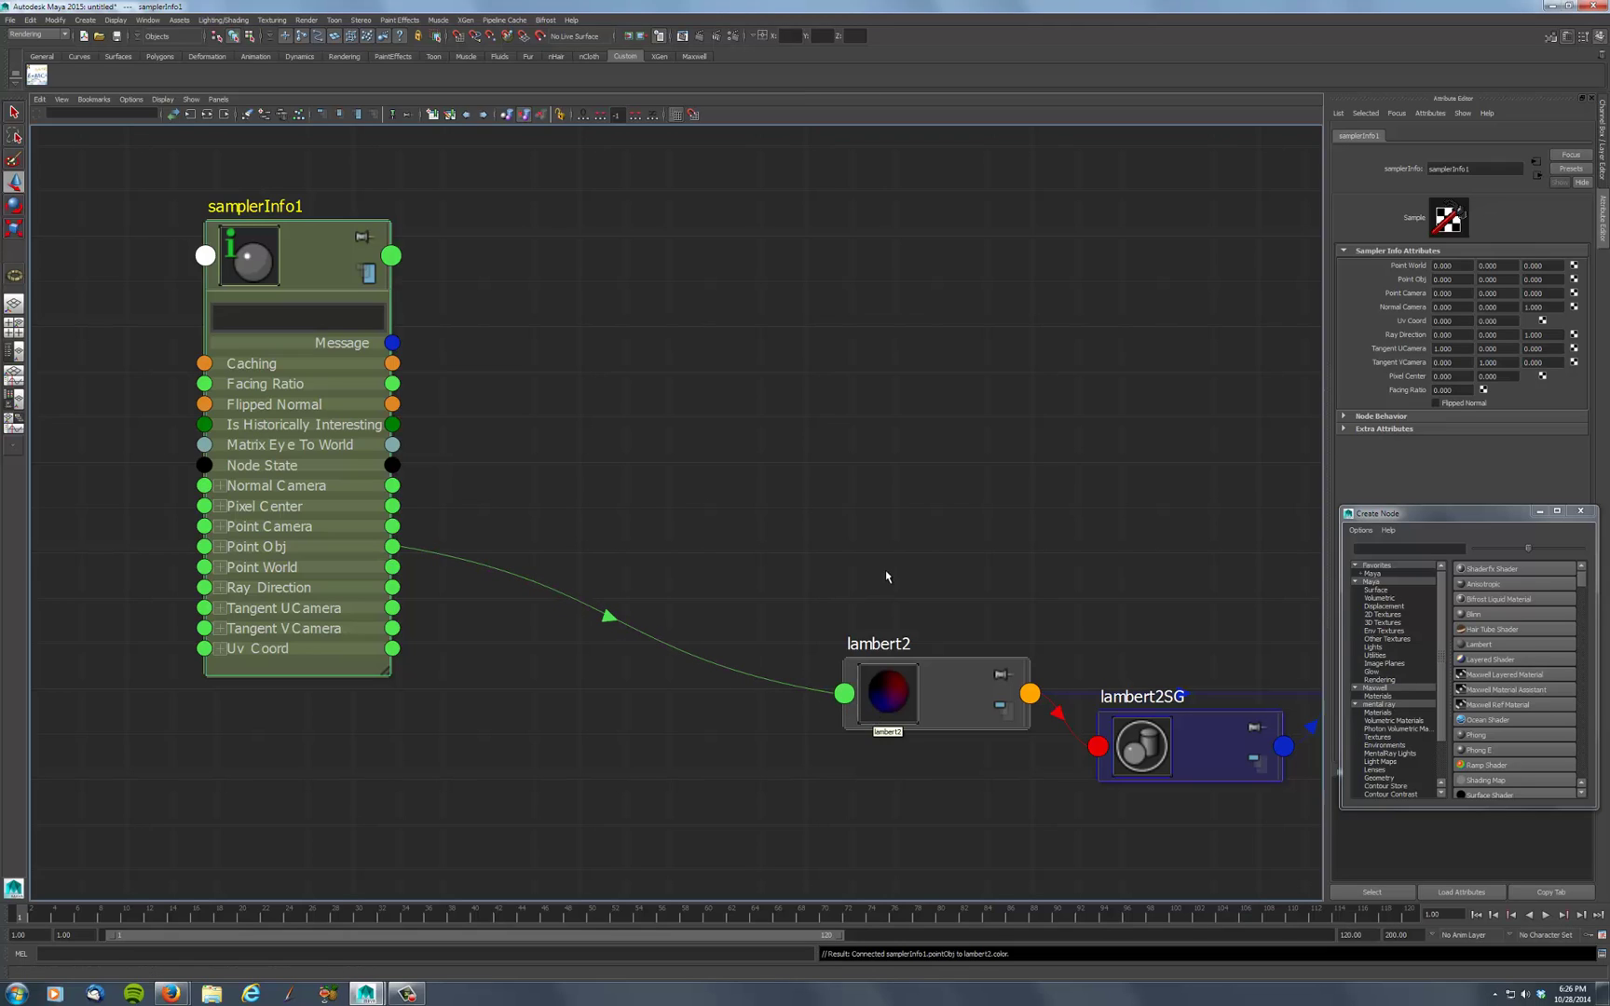
click(906, 526)
Return to the four-view layout, turn on textured shading in the perspective view, and inspect the plane and torus colors
key(space)
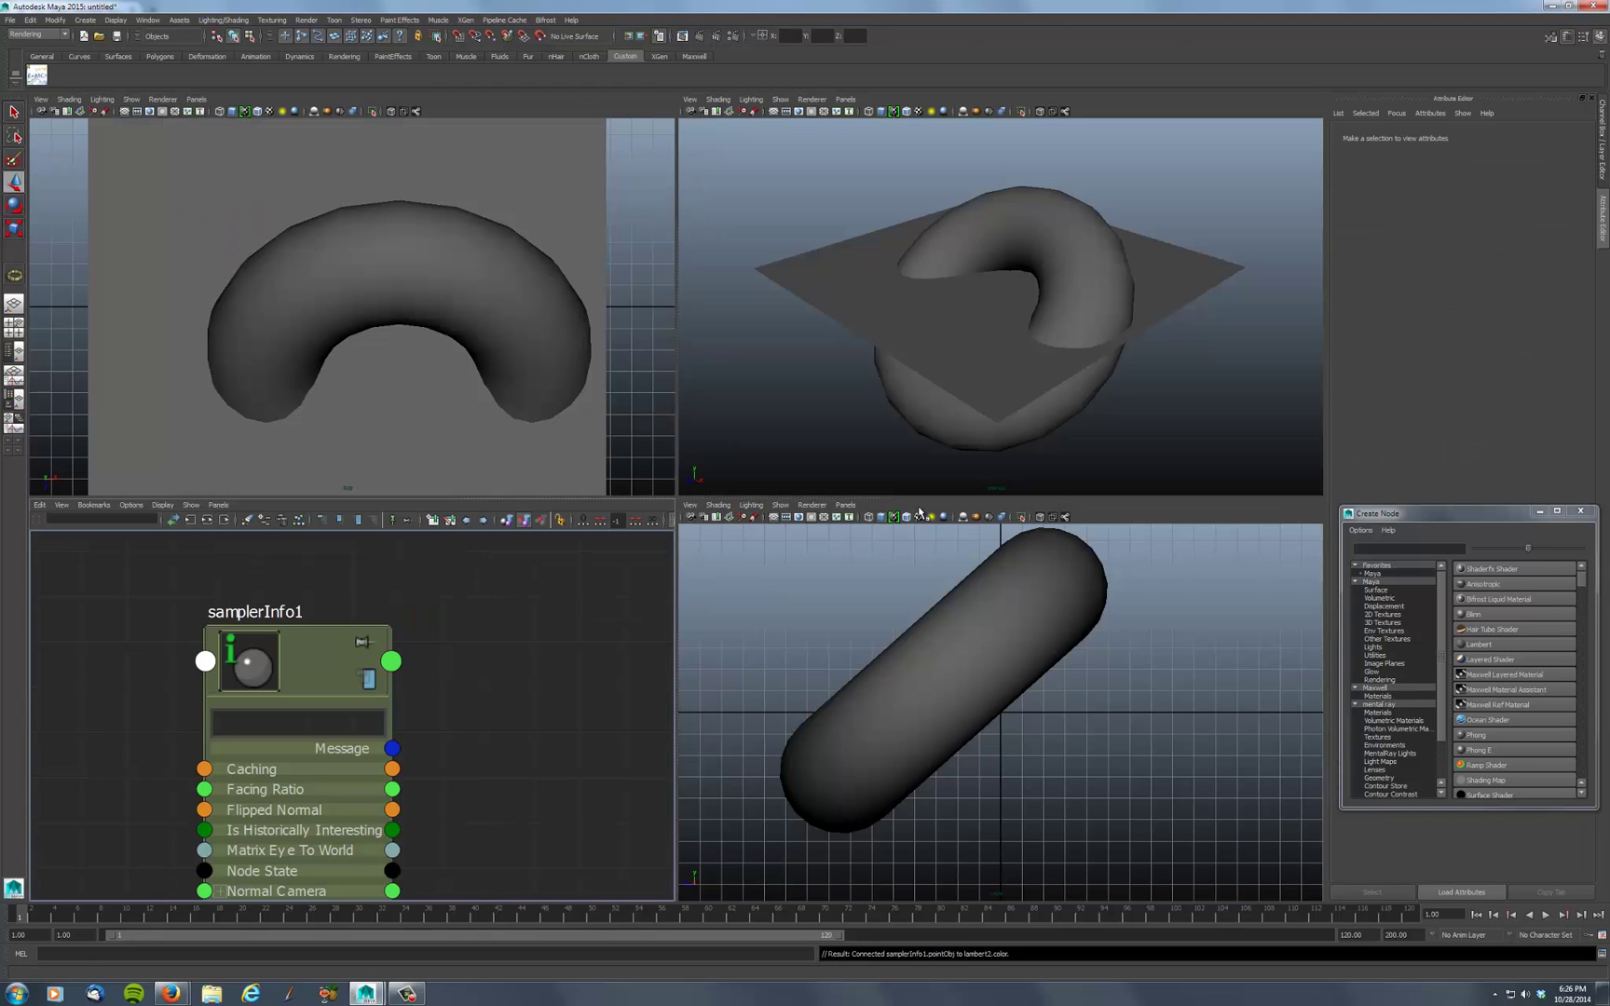
click(976, 338)
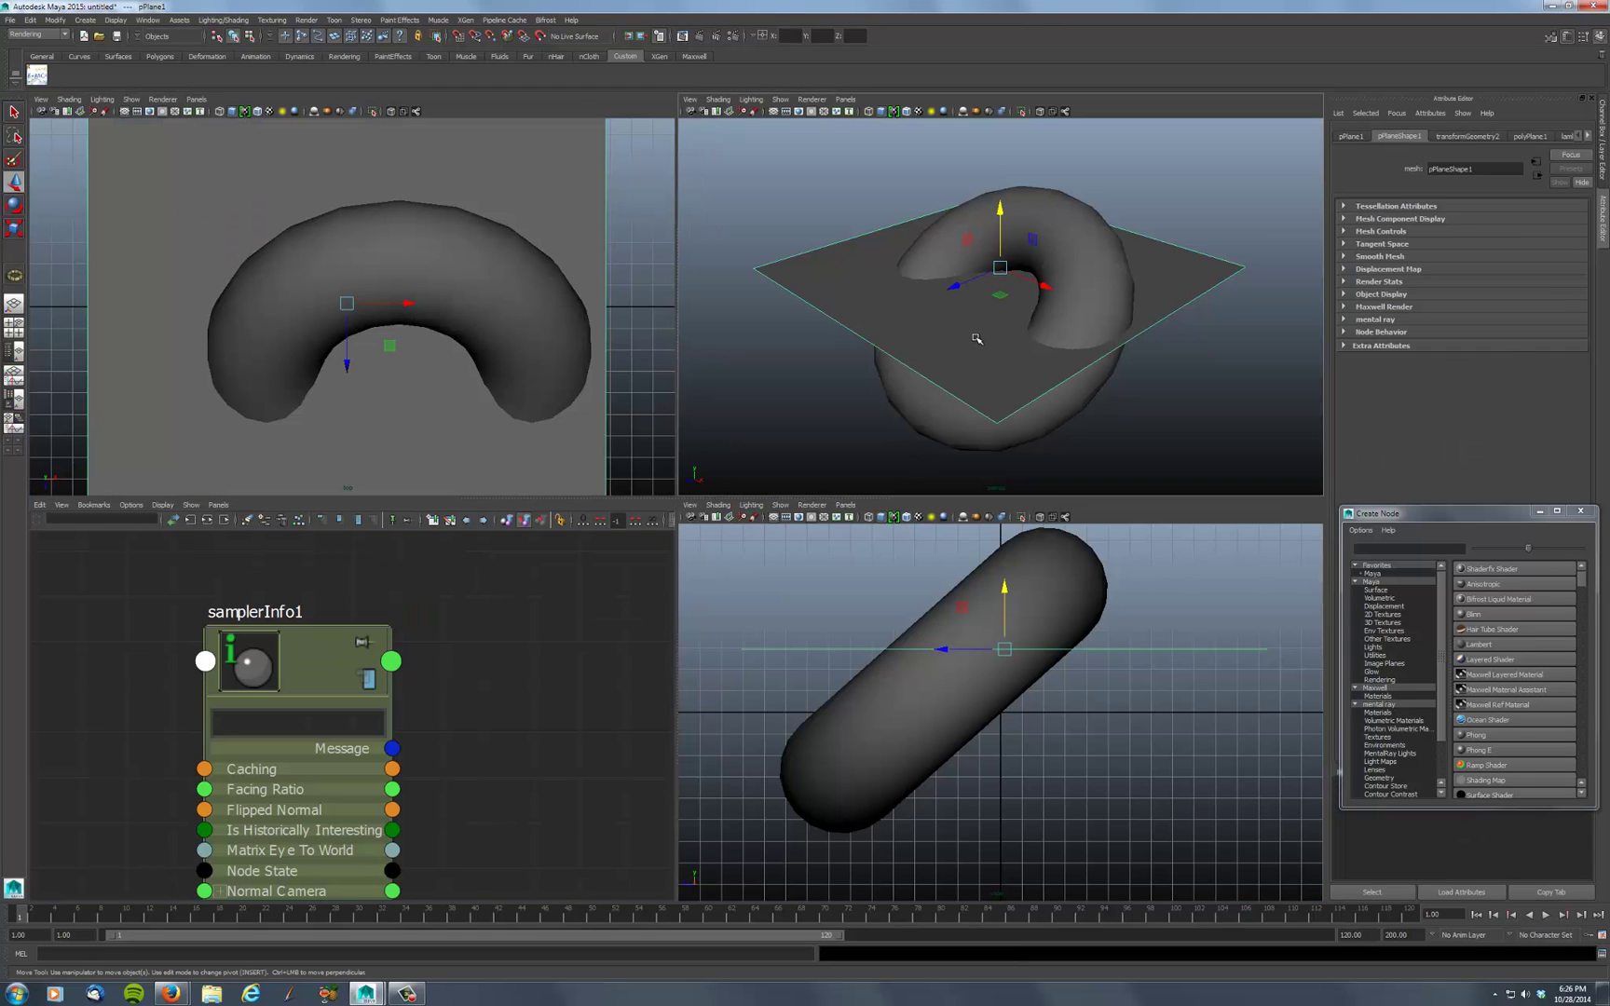
key(6)
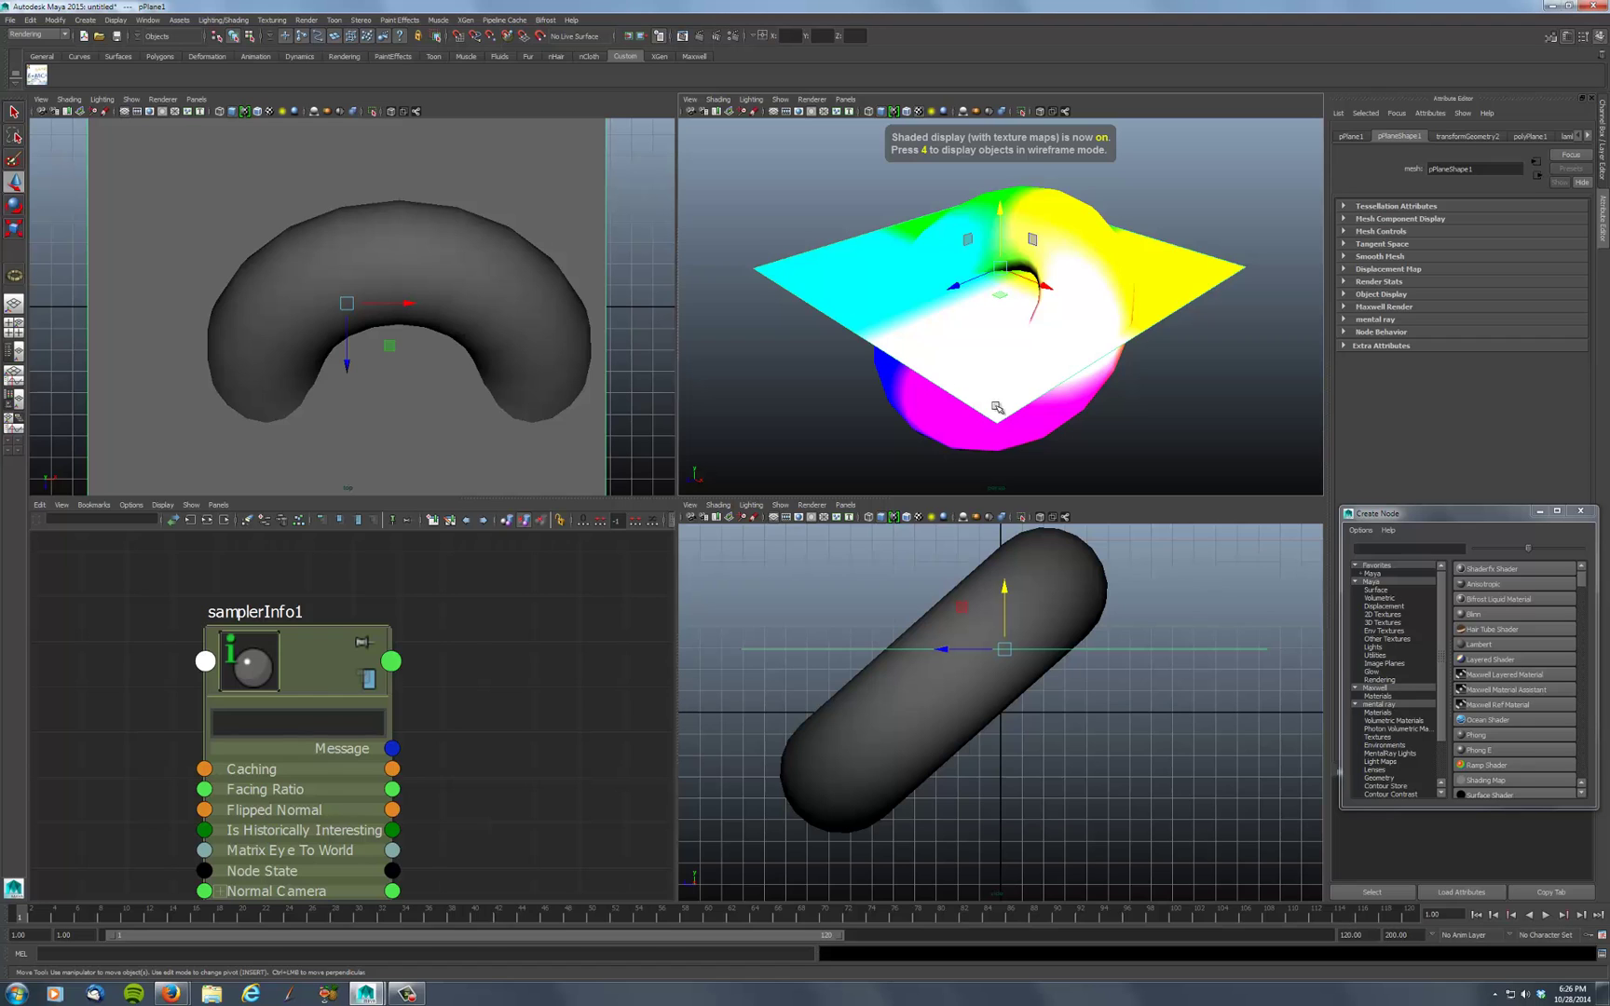
mouse_move(998, 412)
alt+mouse_down()
mouse_move(1011, 391)
mouse_move(957, 461)
mouse_move(960, 401)
mouse_move(973, 431)
mouse_move(991, 428)
alt+mouse_up()
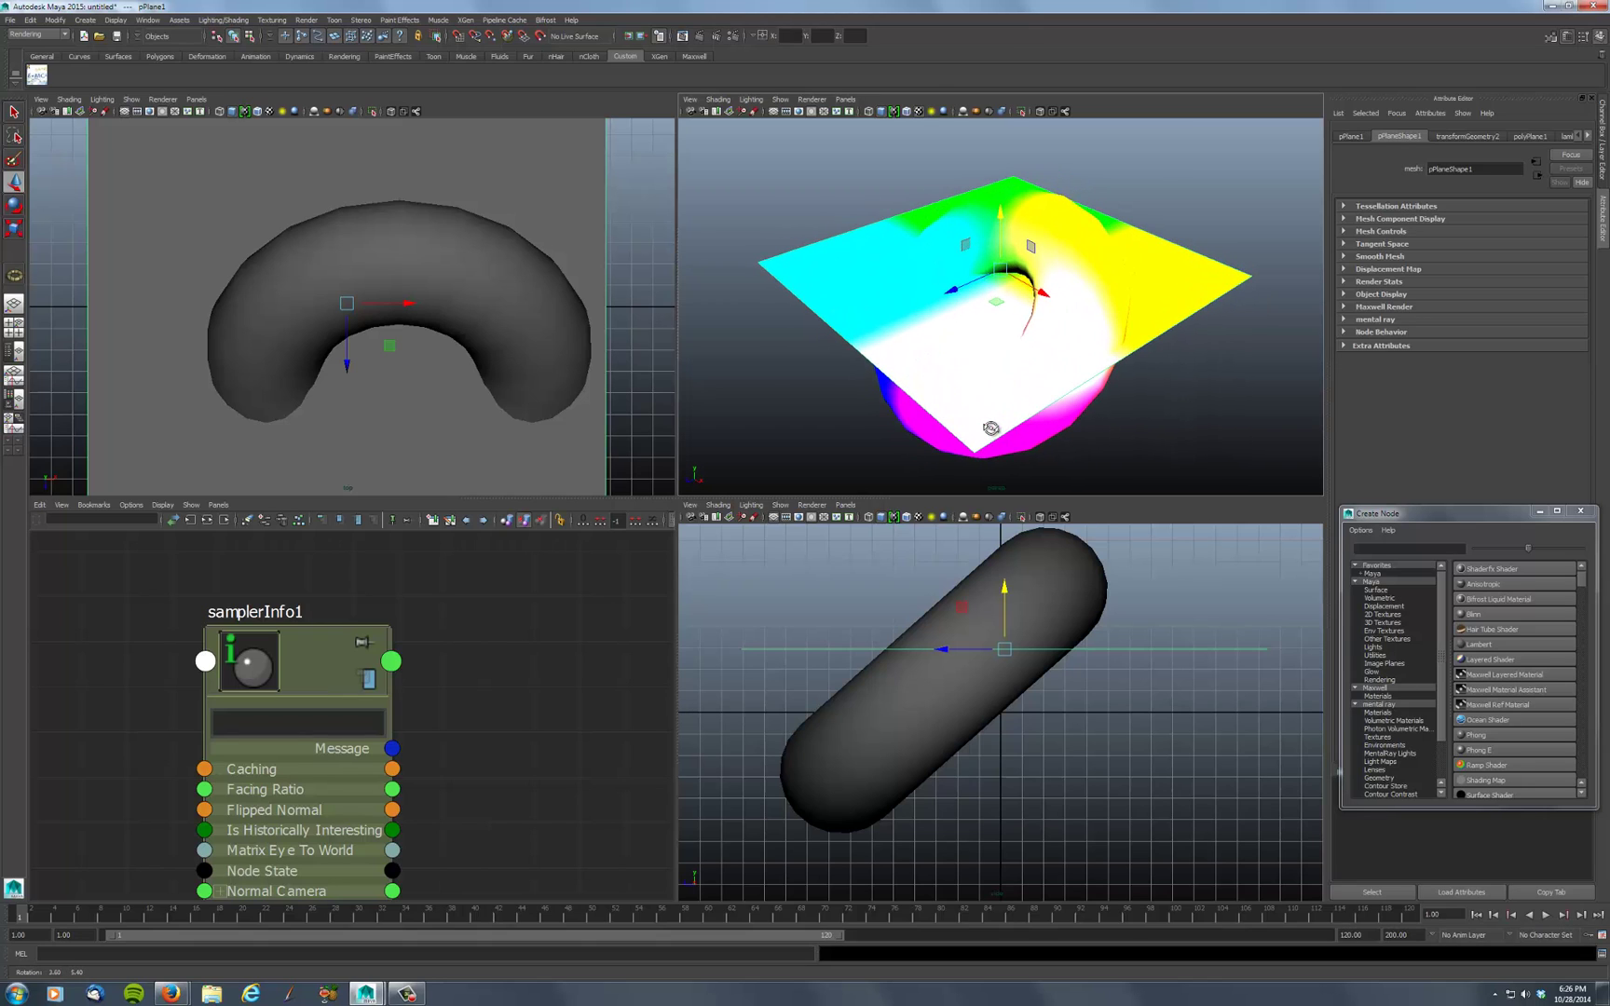
alt+drag(989, 426, 1009, 402)
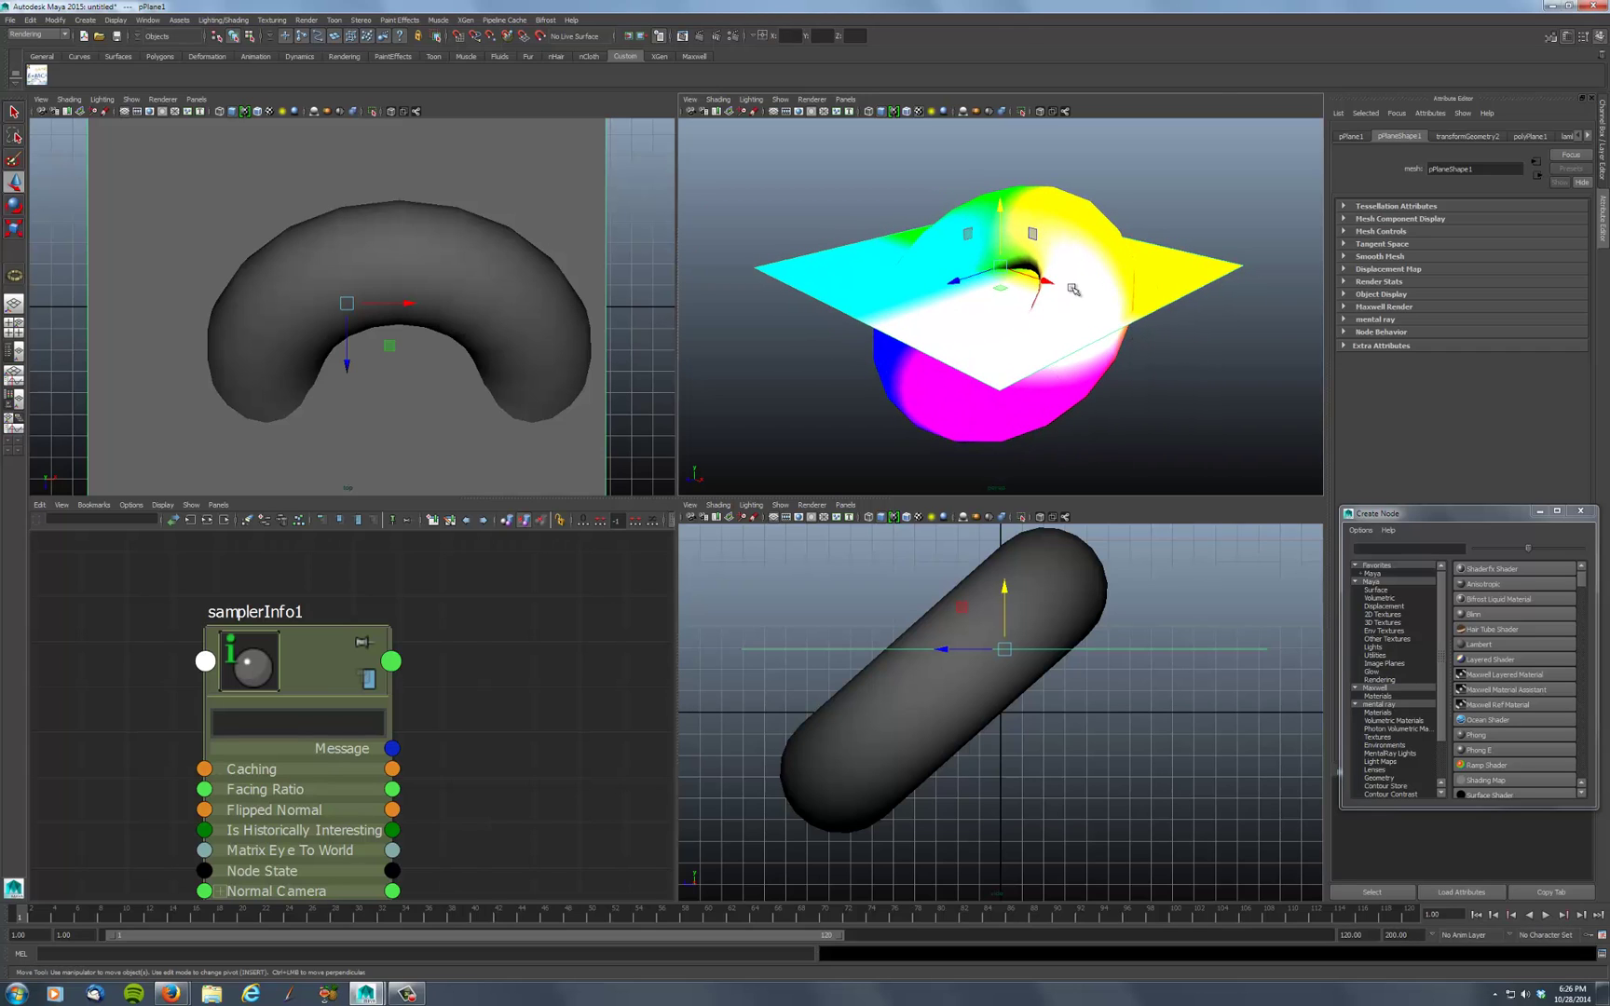
mouse_move(1073, 290)
alt+mouse_down()
mouse_move(1071, 321)
mouse_move(1084, 305)
alt+mouse_up()
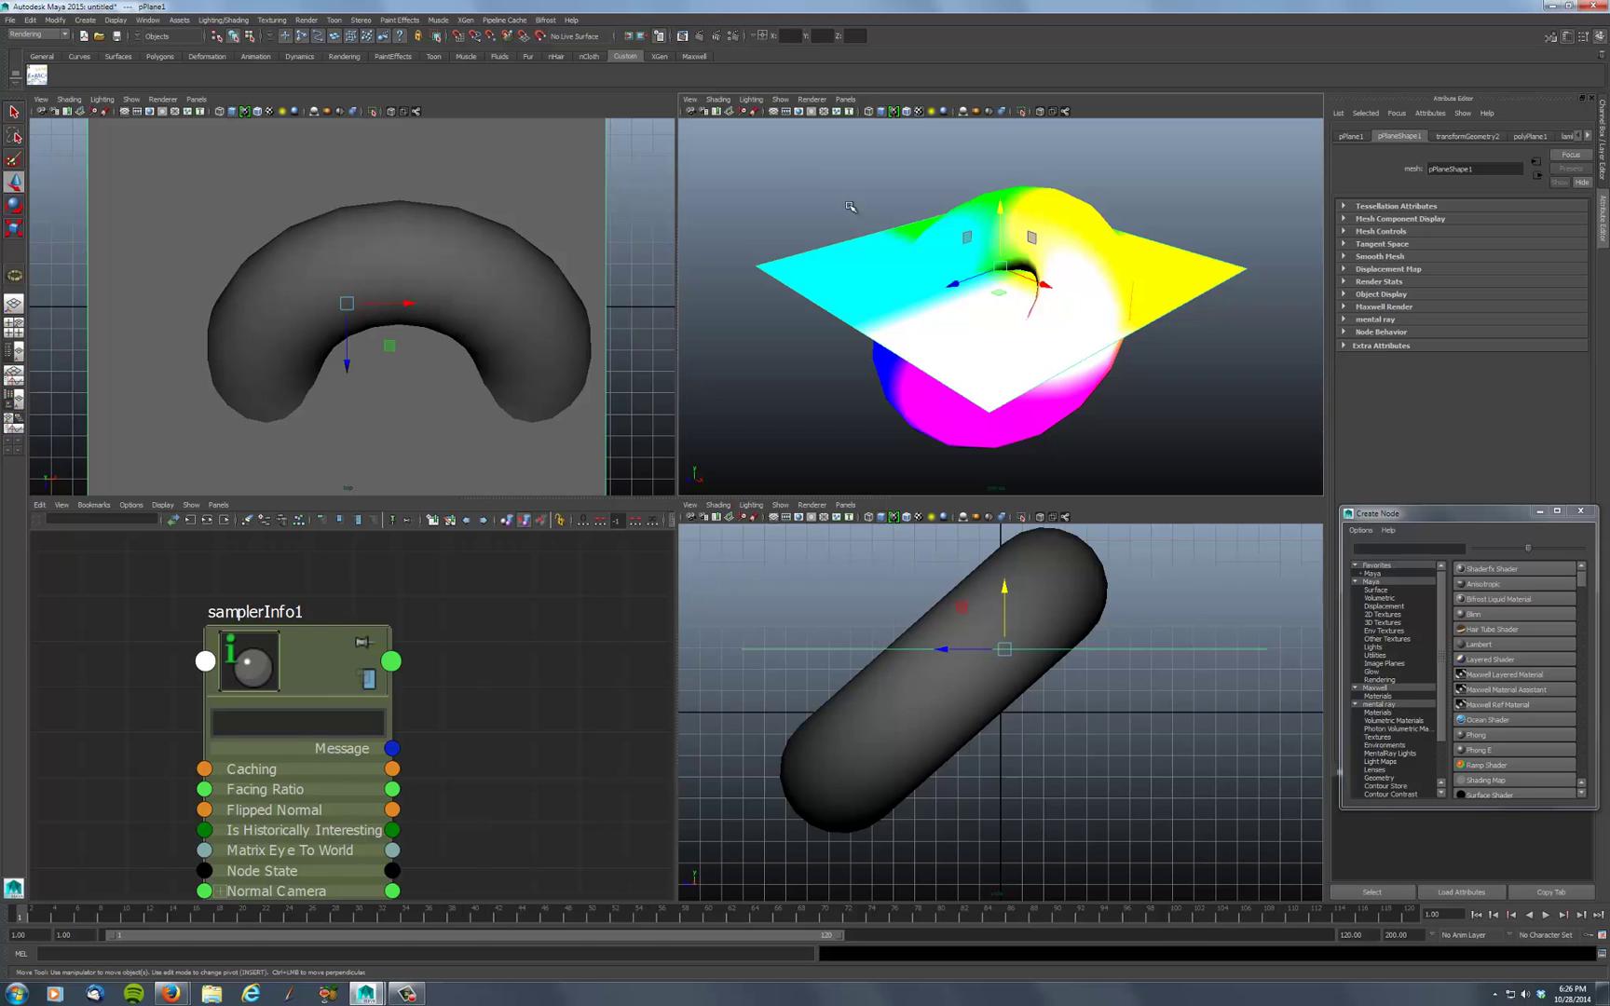
Deselect the plane, render the perspective view to check the colors, and close the render window
click(739, 128)
click(699, 35)
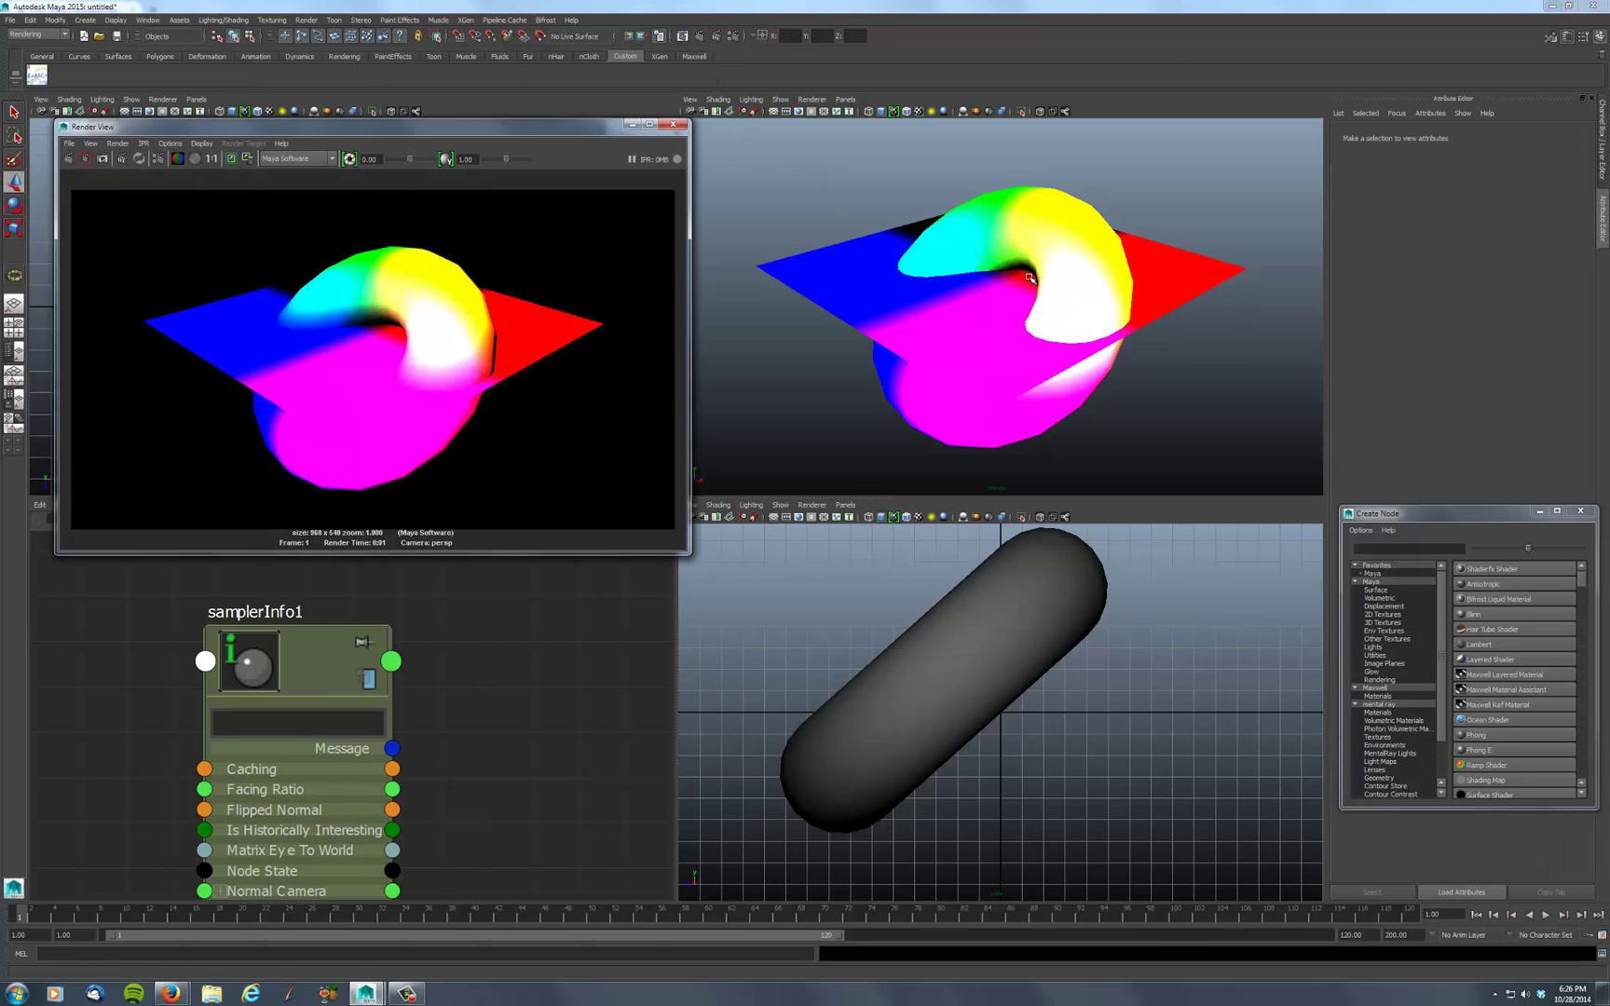
click(672, 124)
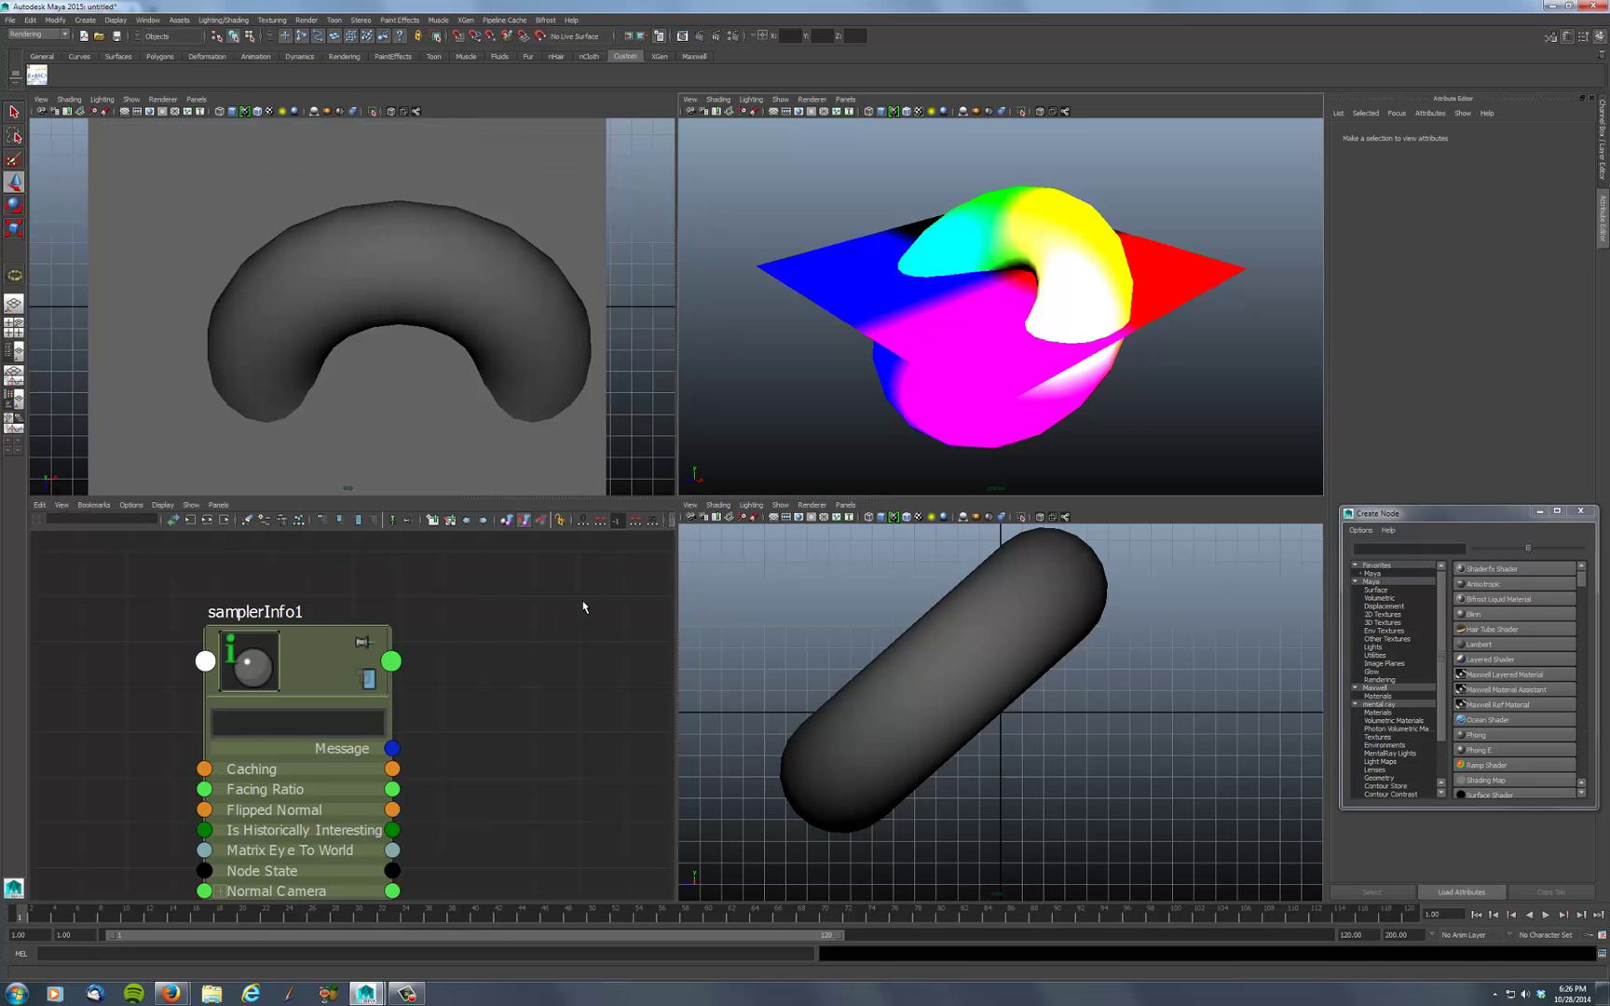
Maximize the Node Editor and delete the connection between samplerInfo's Point Obj and lambert2's Color
scroll(551, 630, down, 2)
alt+middle_drag(553, 624, 409, 586)
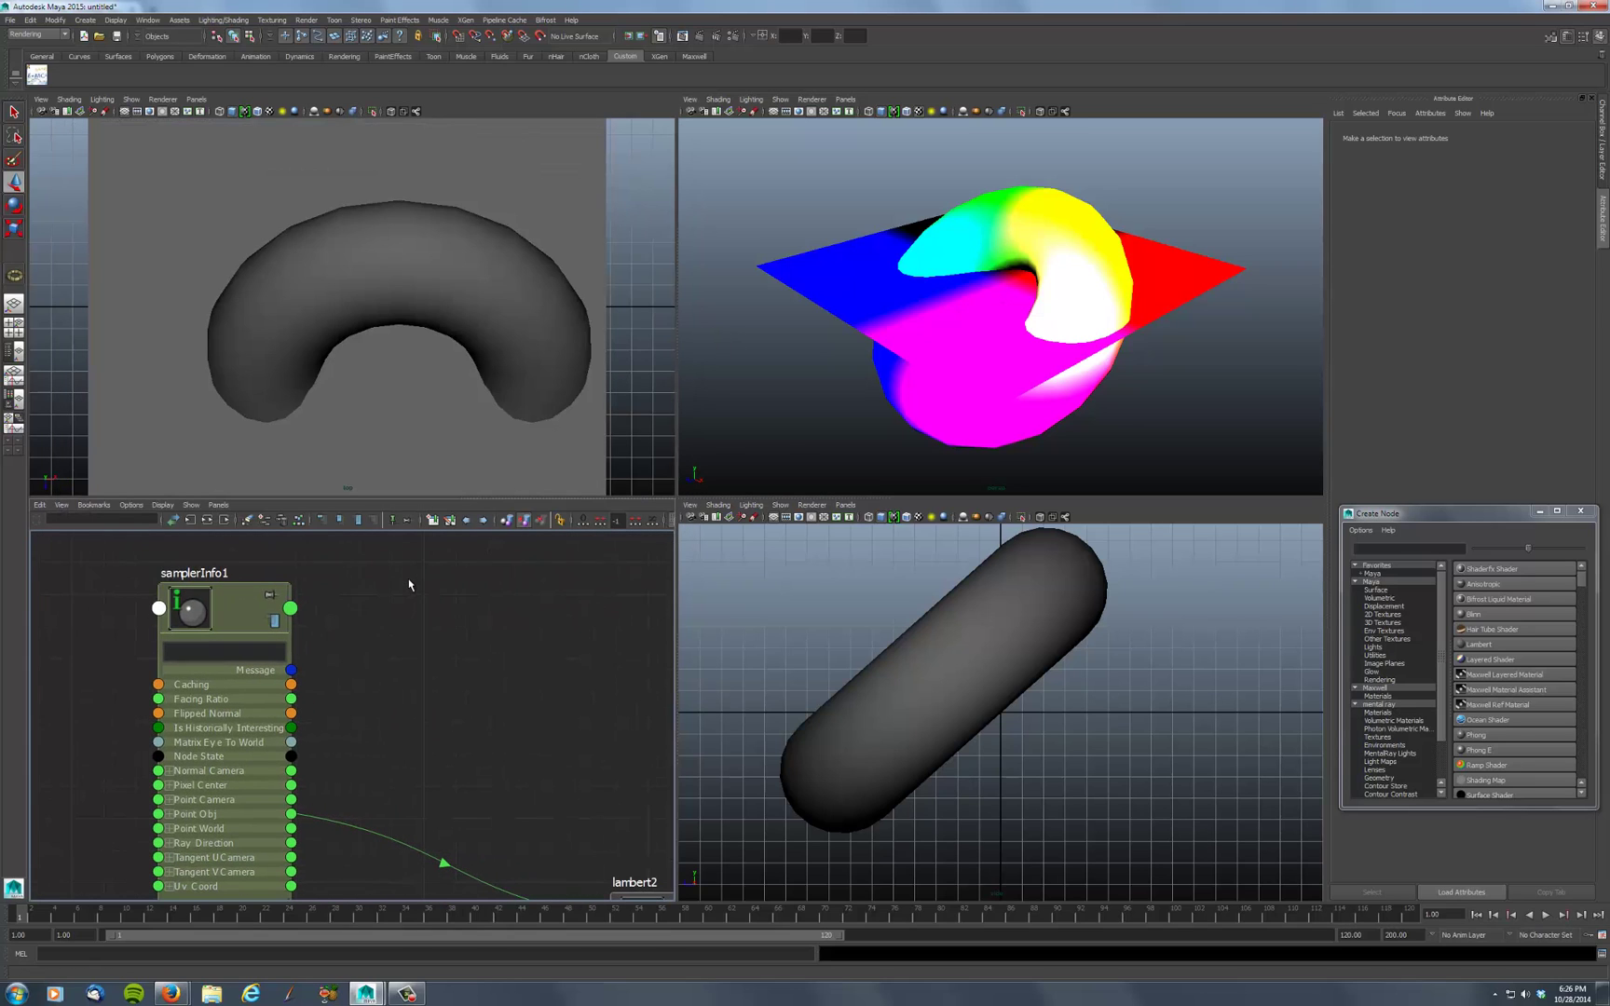
key(space)
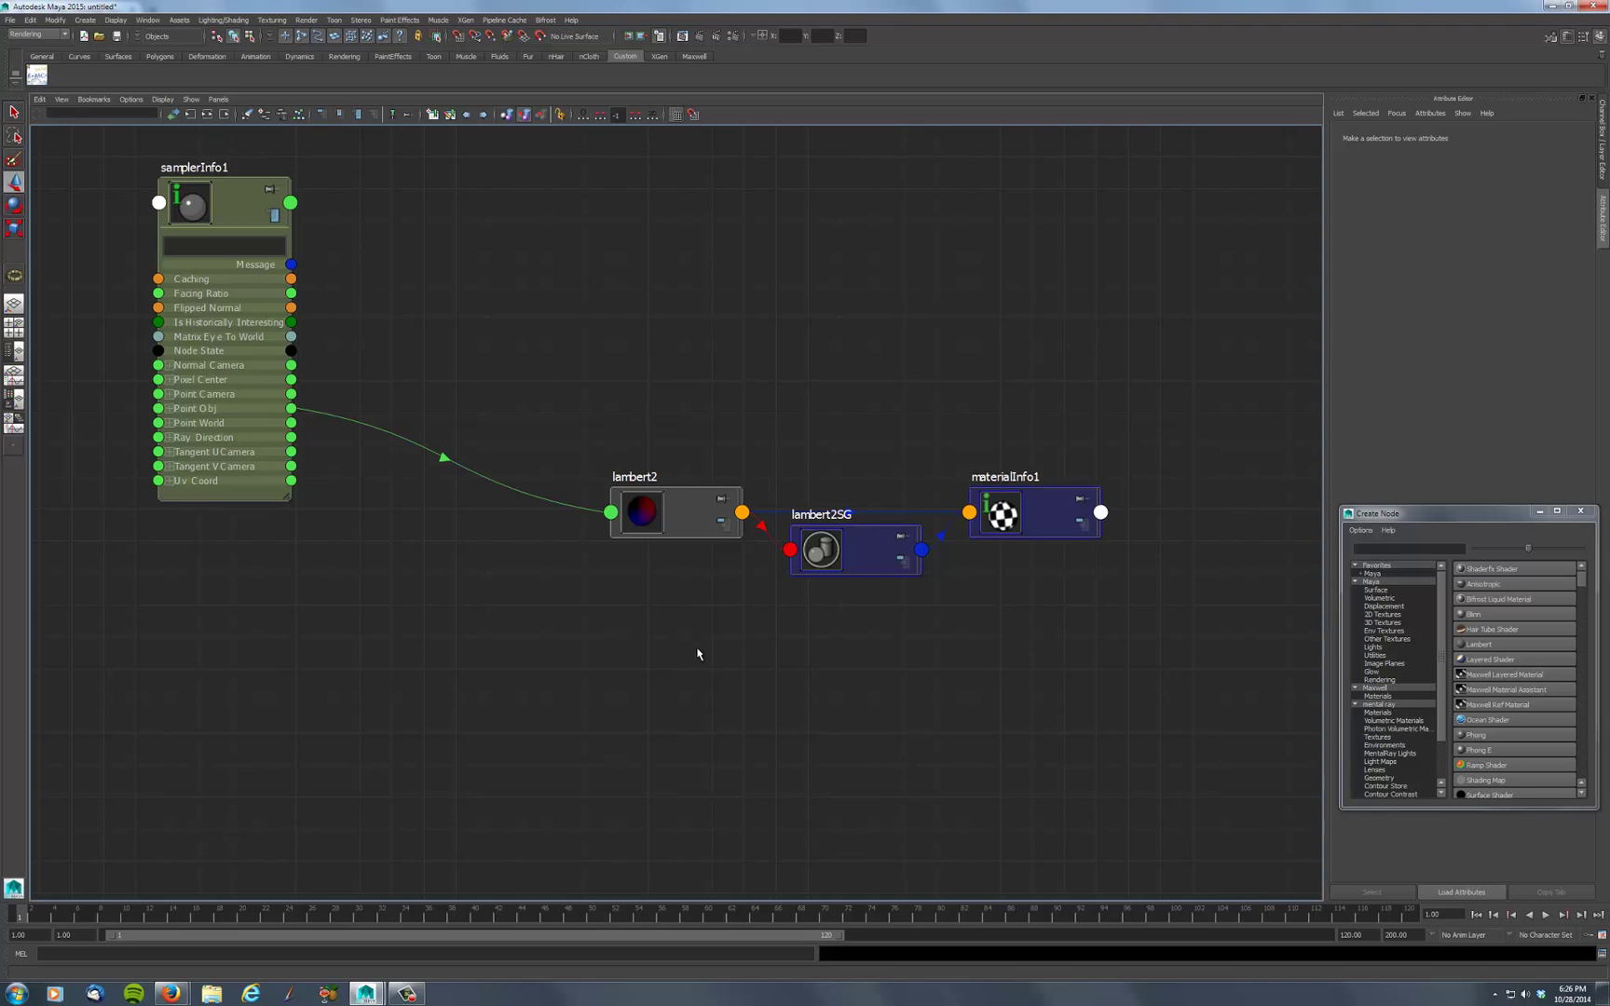
alt+middle_drag(533, 632, 584, 657)
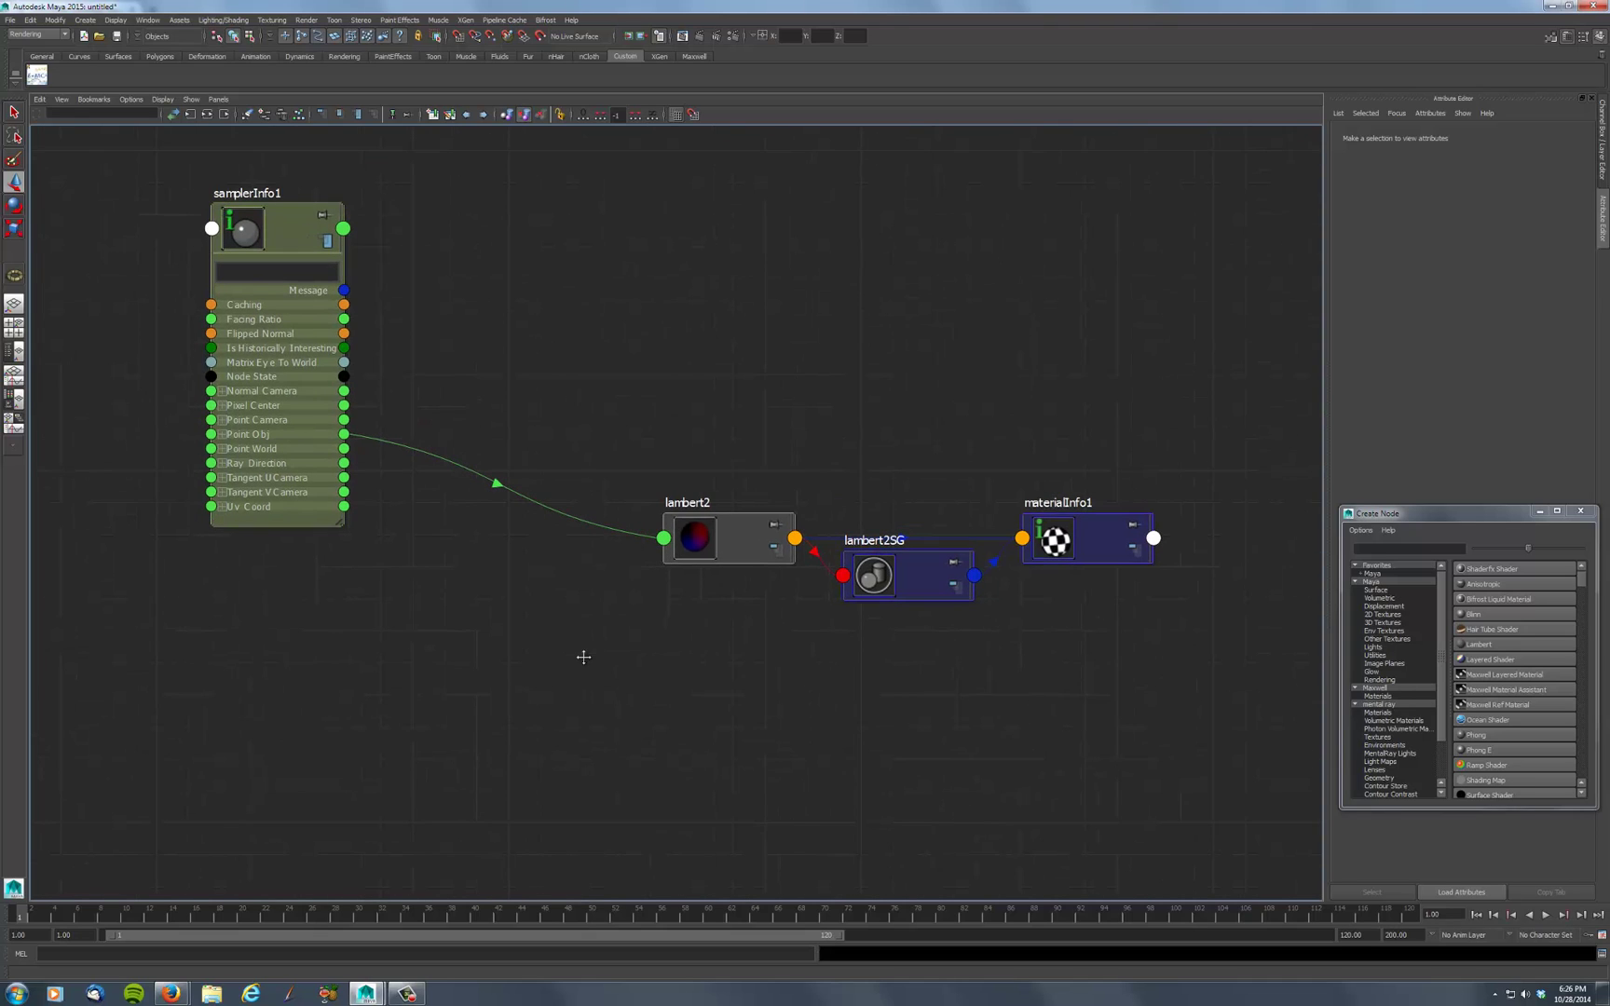
click(500, 504)
key(Delete)
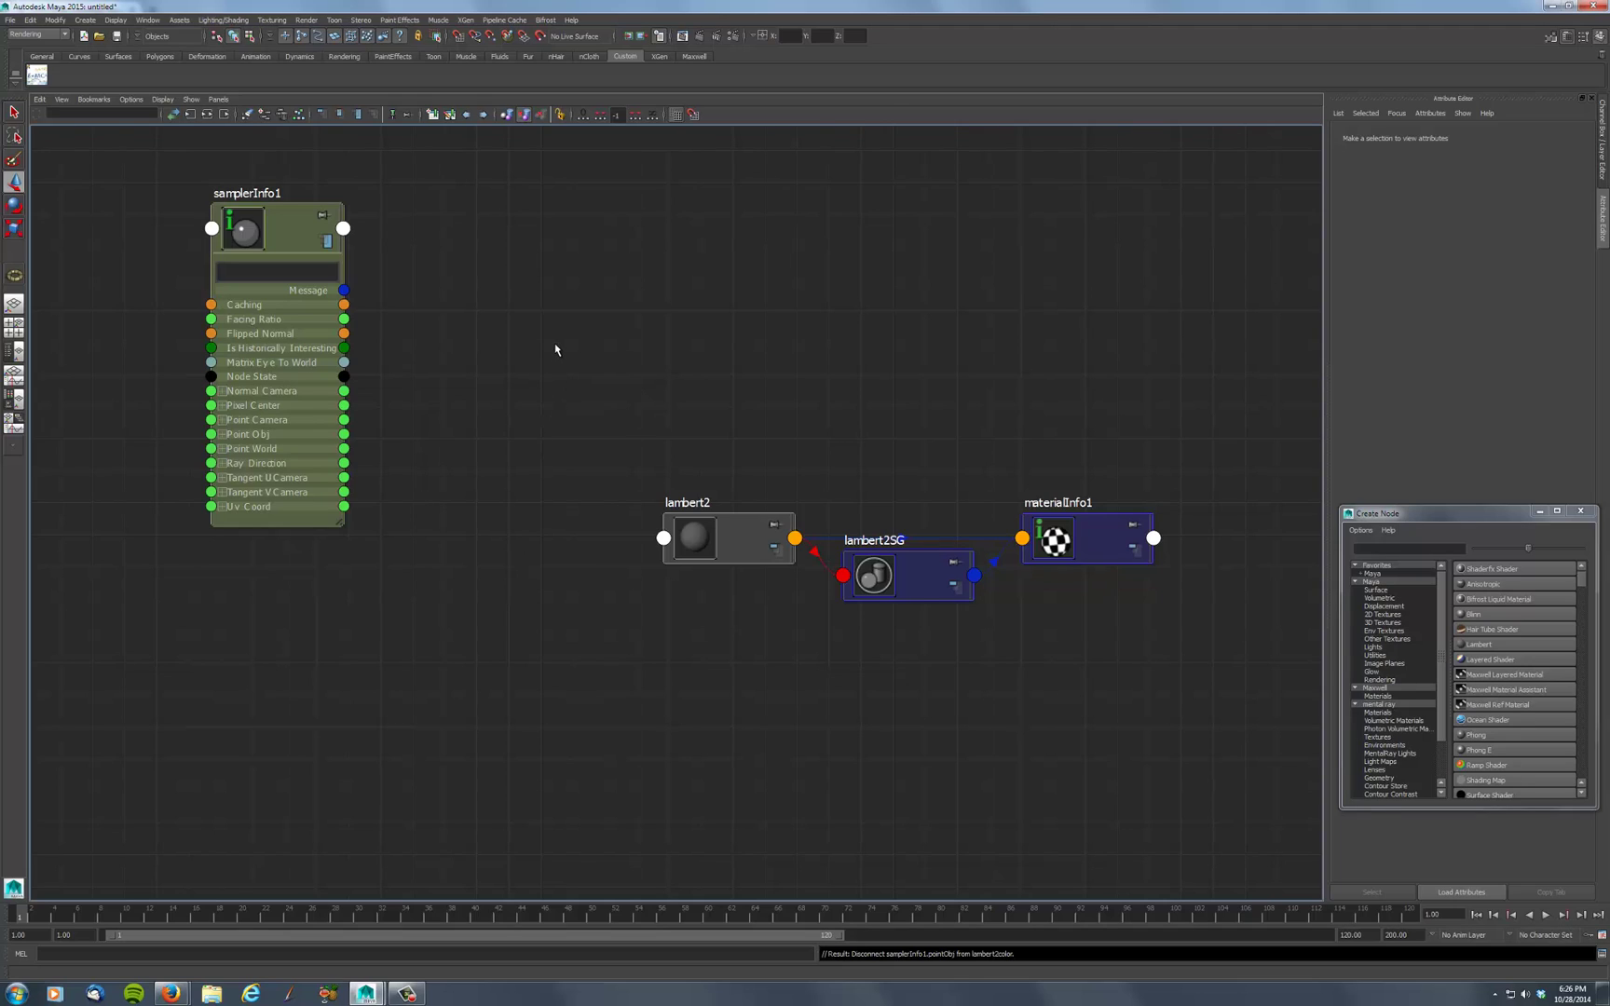
Create an asdkMathNode and place it between the samplerInfo node and the Lambert material
right_click(658, 330)
key(Tab)
text(as)
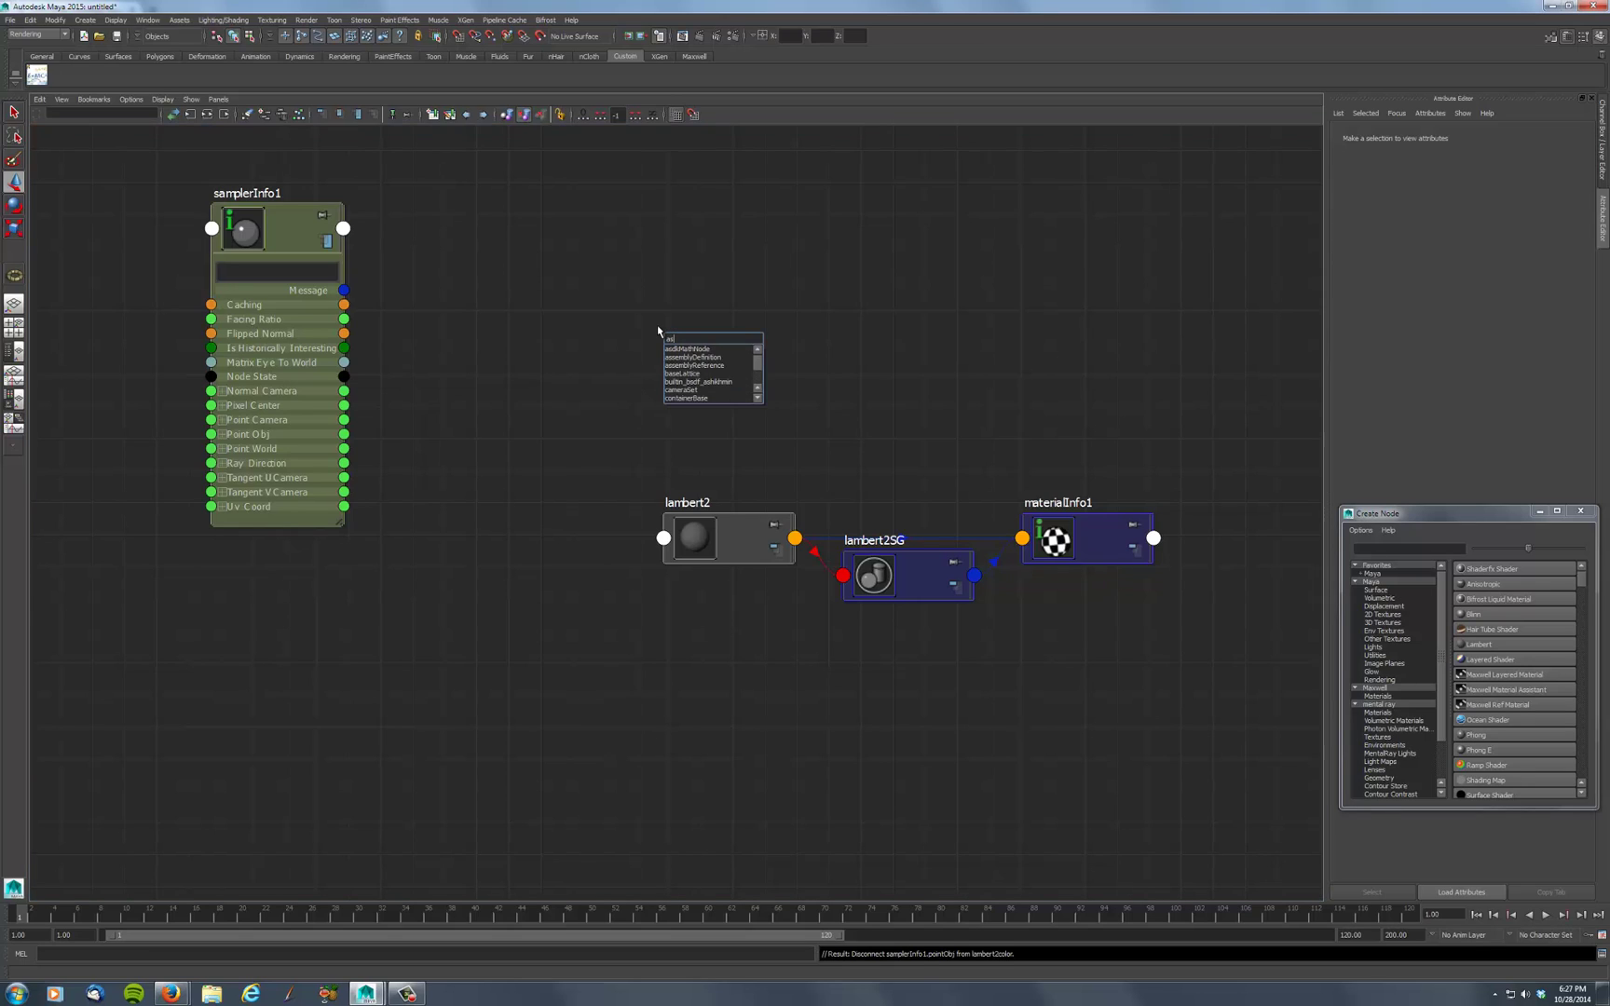
text(d)
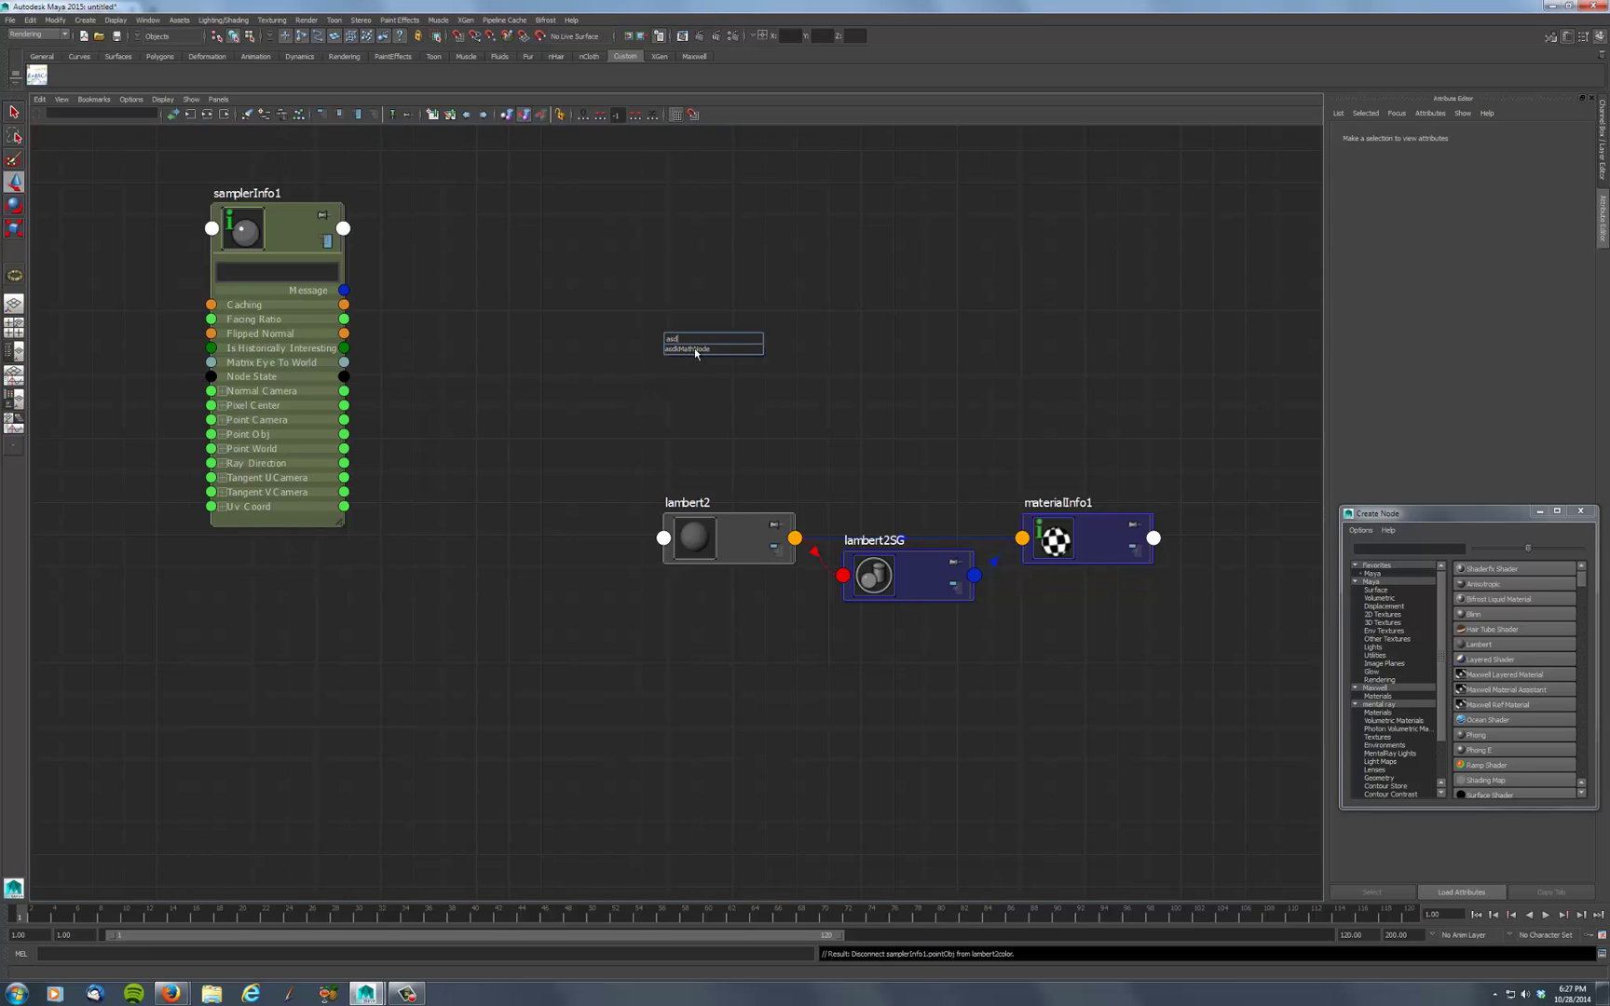
click(695, 350)
key(Return)
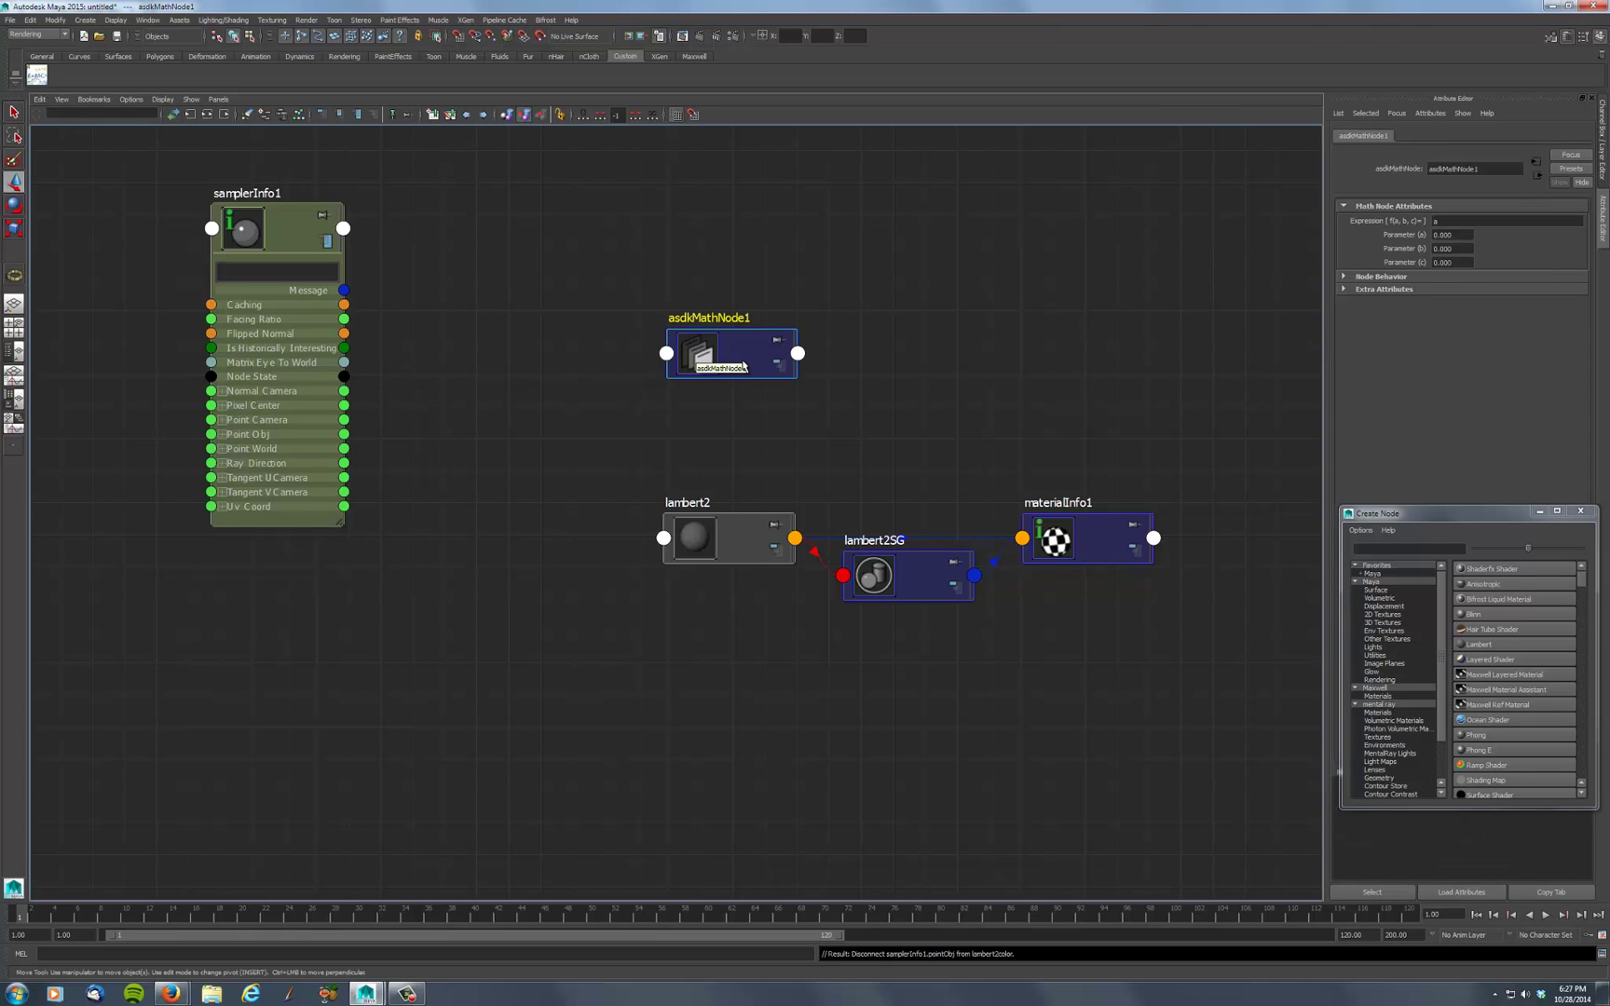
drag(694, 368, 496, 367)
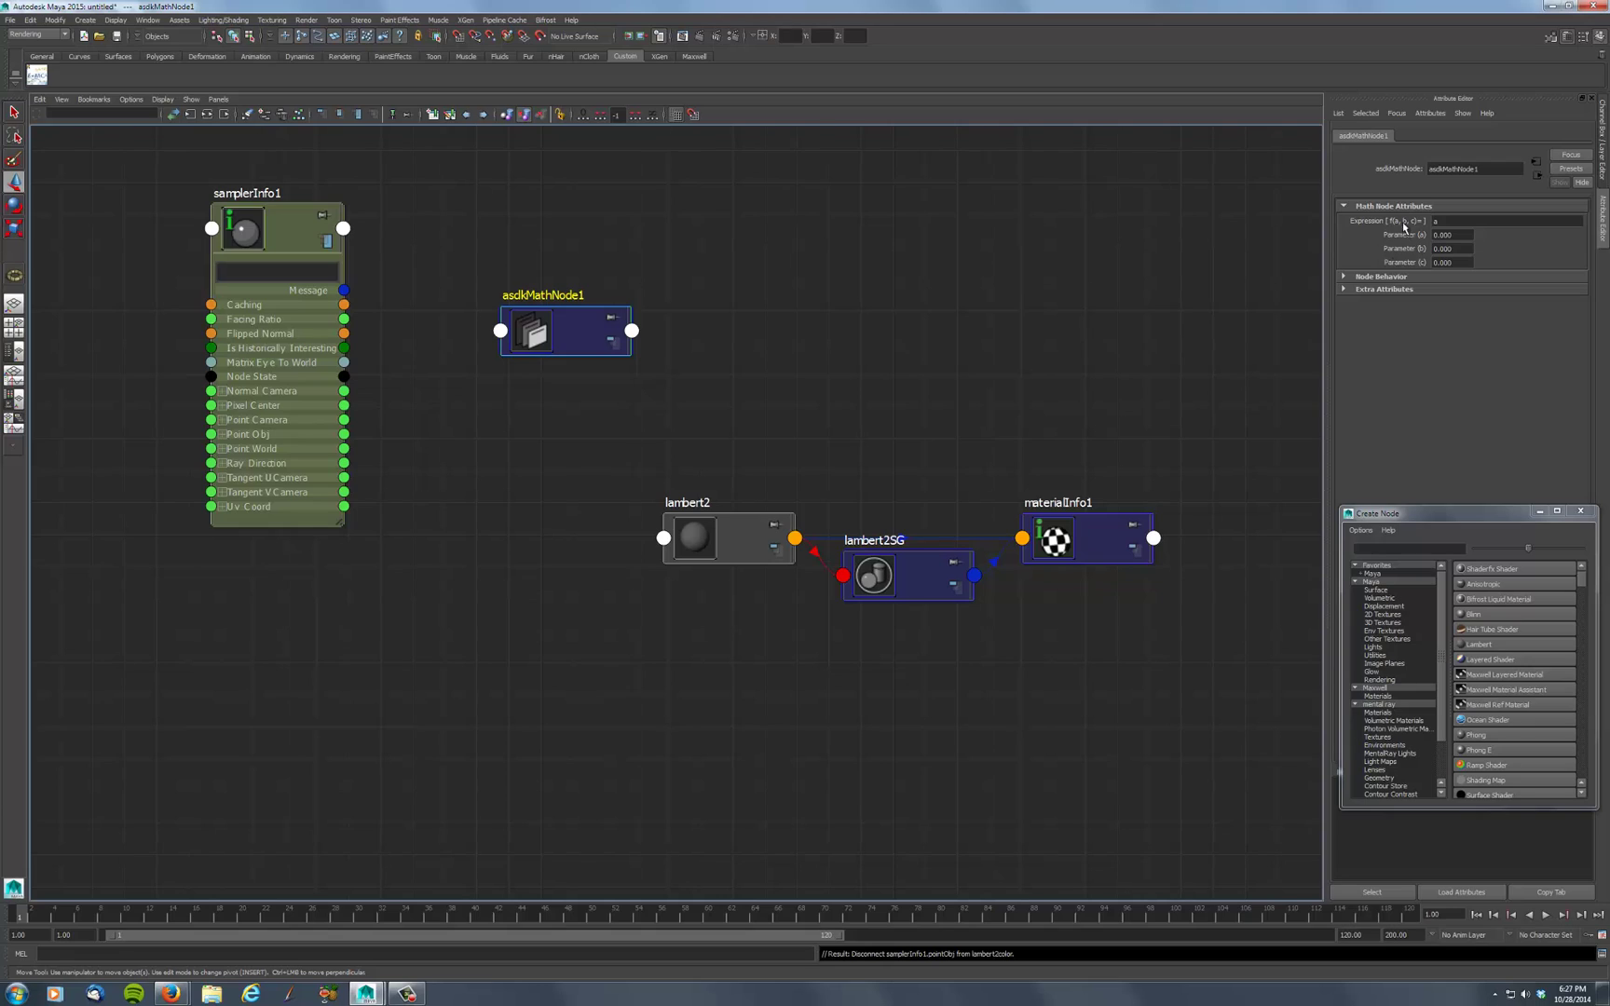
Set the math node's expression to sin(a), and expand the node beside samplerInfo to show all its attributes
click(1459, 223)
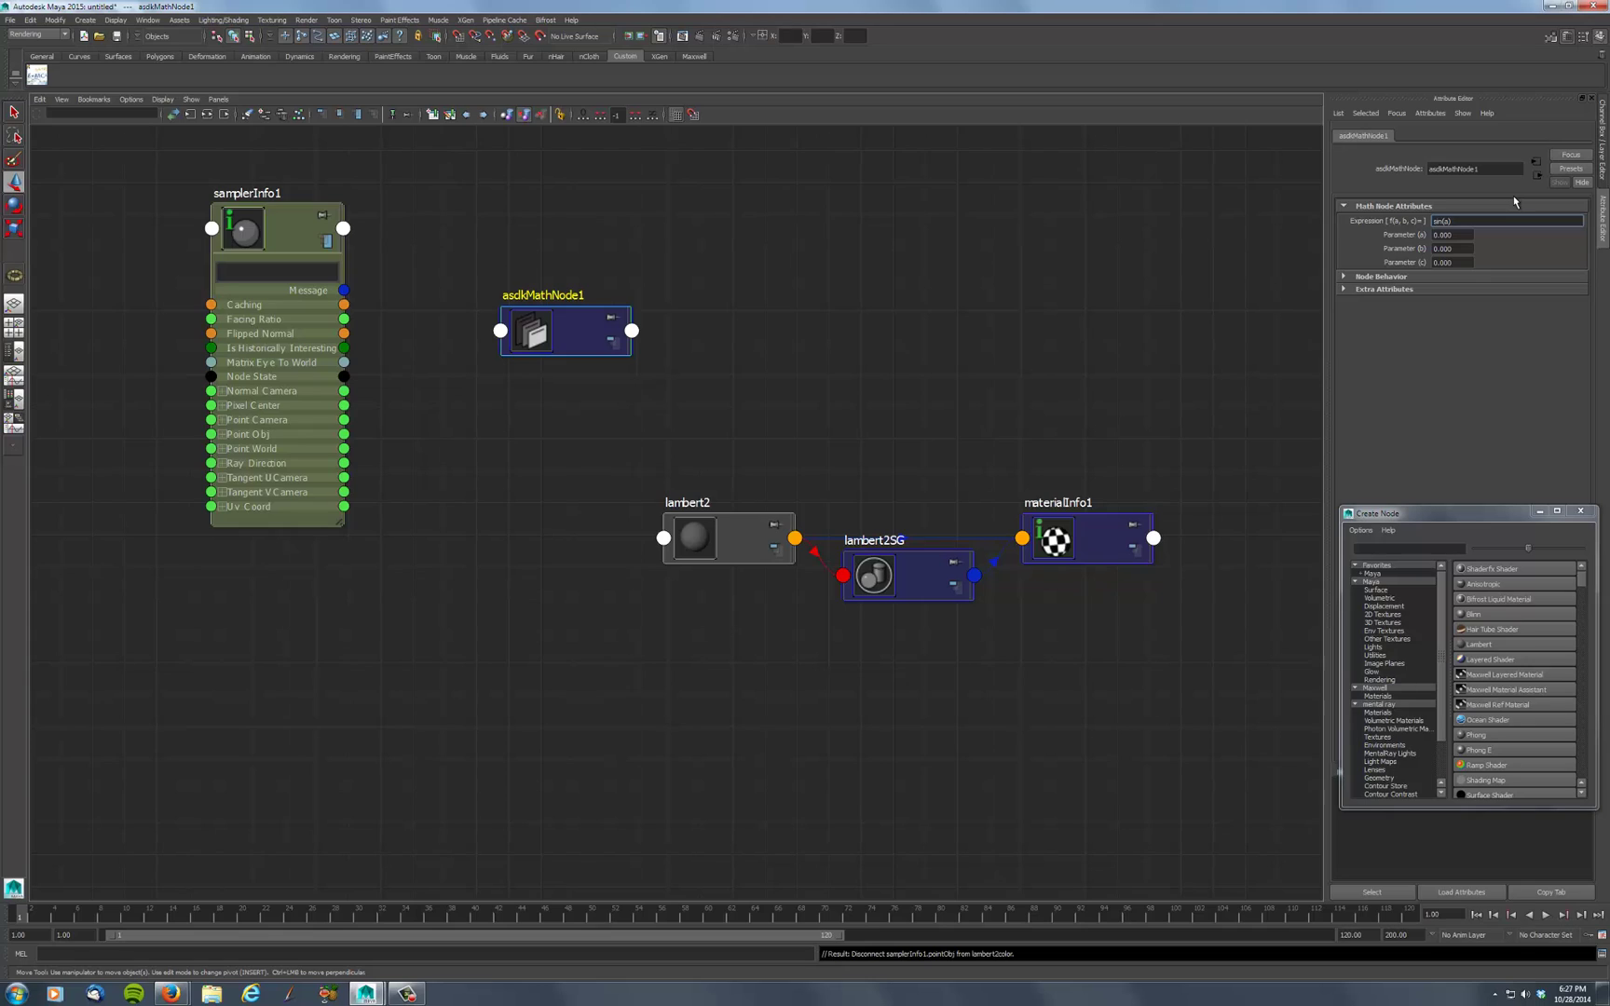
key(Return)
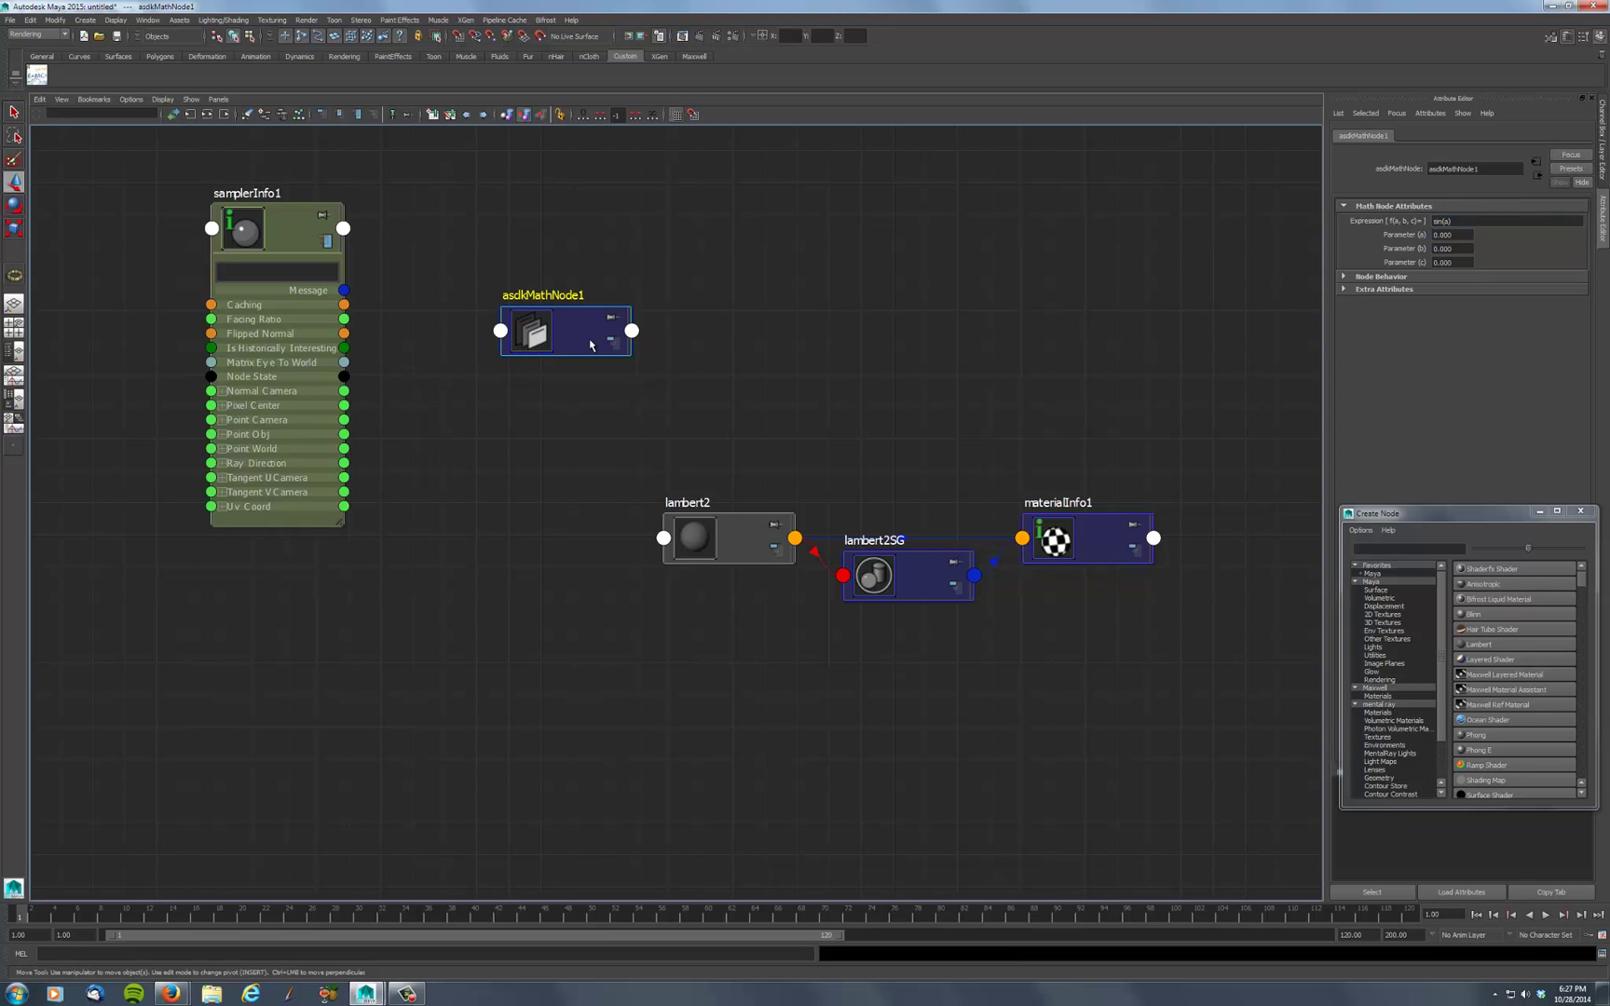
key(3)
drag(588, 343, 537, 296)
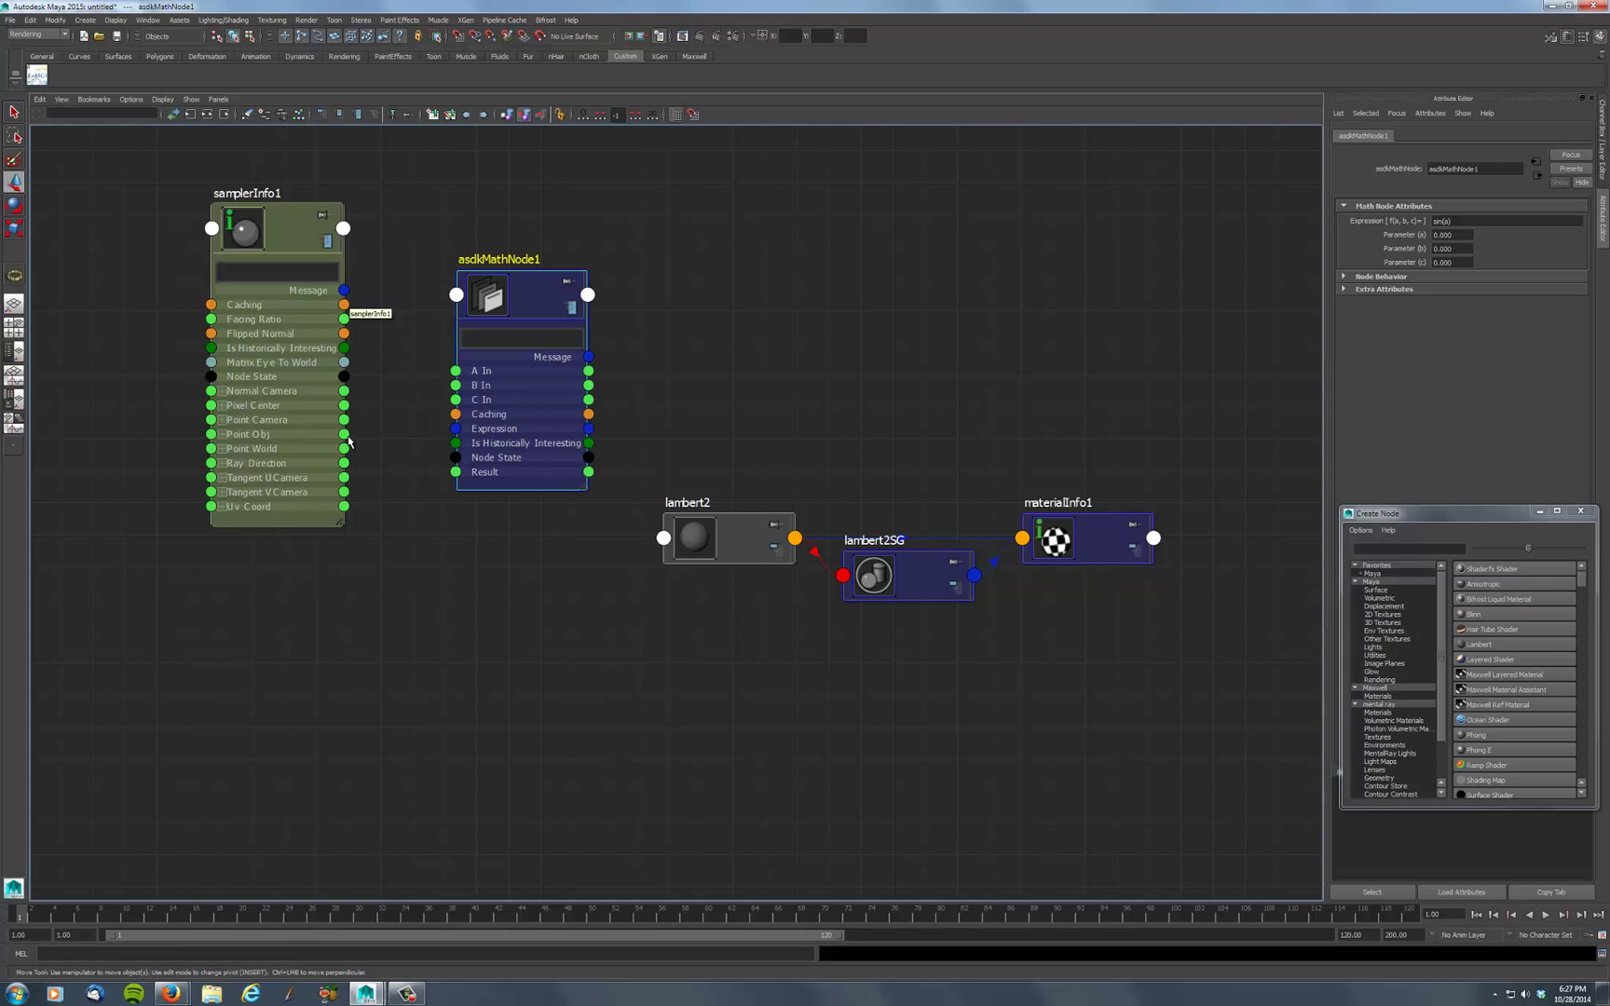
Expand samplerInfo's Point Obj attribute and connect Point Obj X to the math node's A In
click(299, 432)
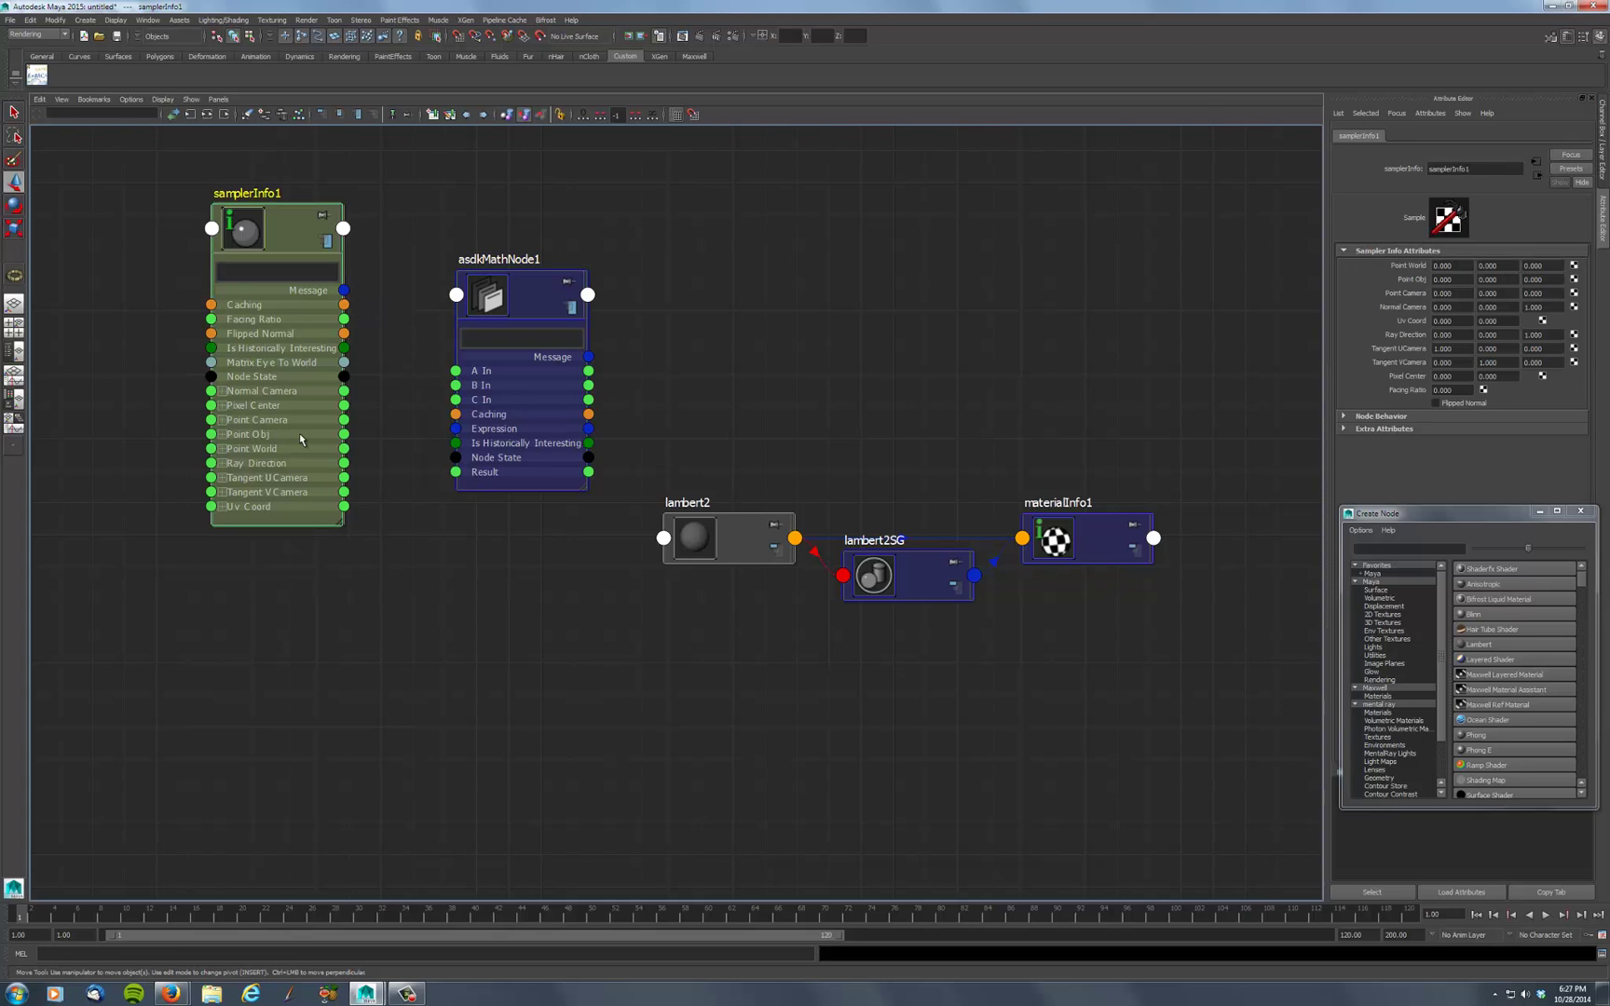
click(222, 436)
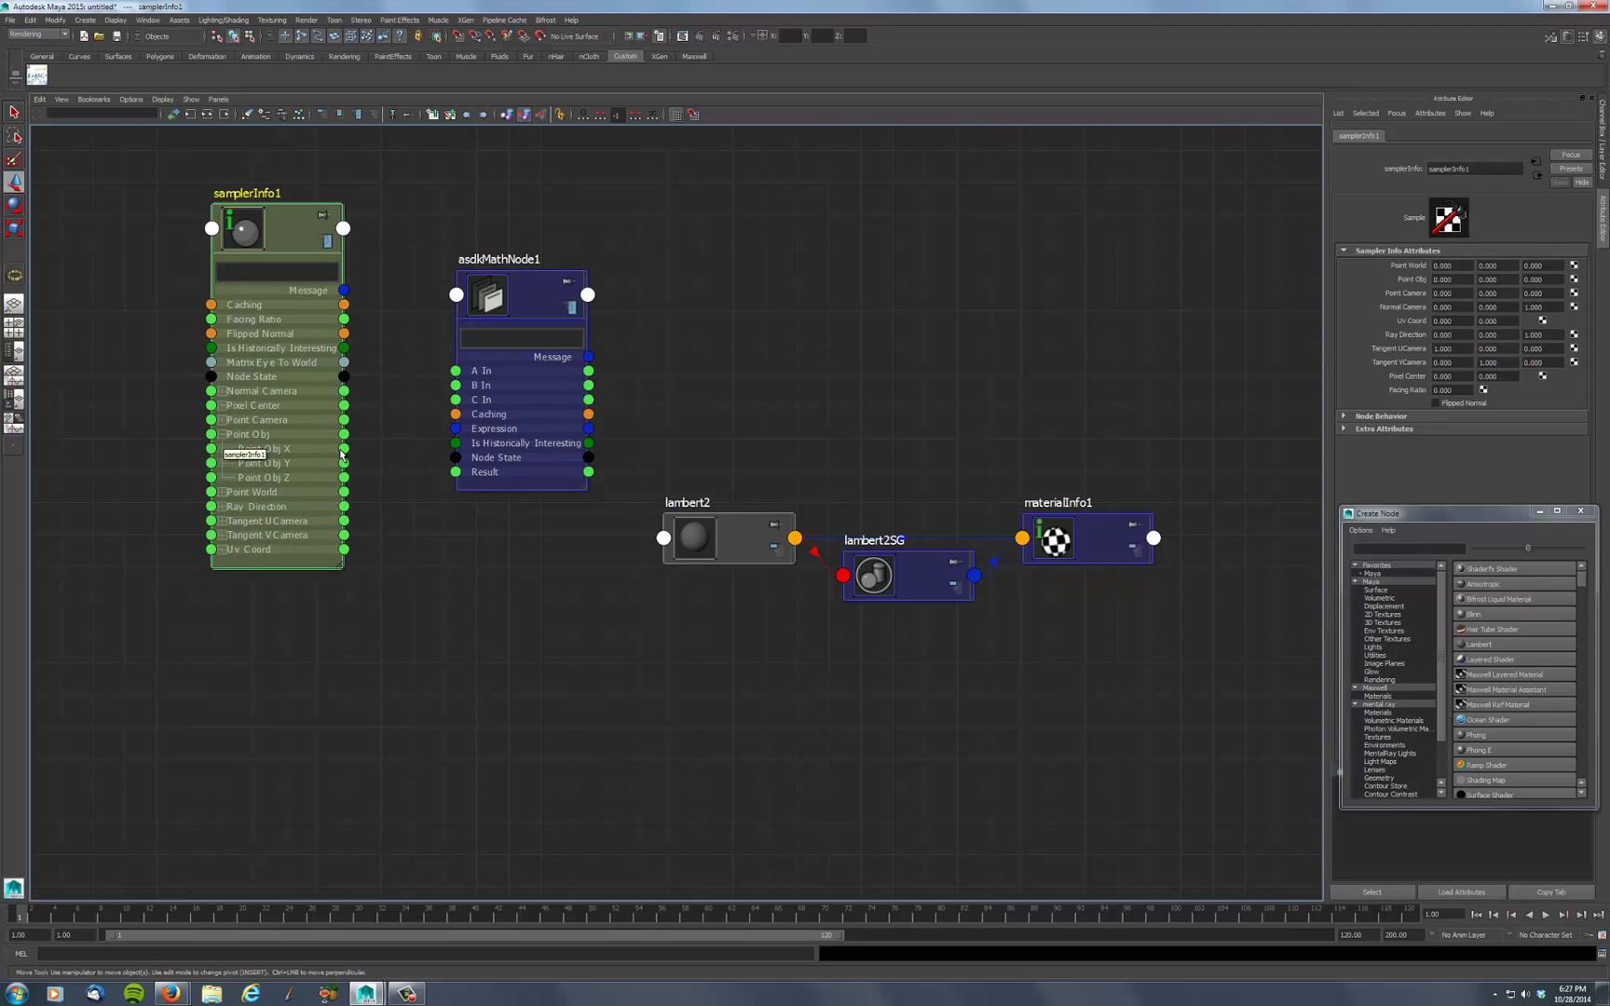
drag(399, 434, 455, 370)
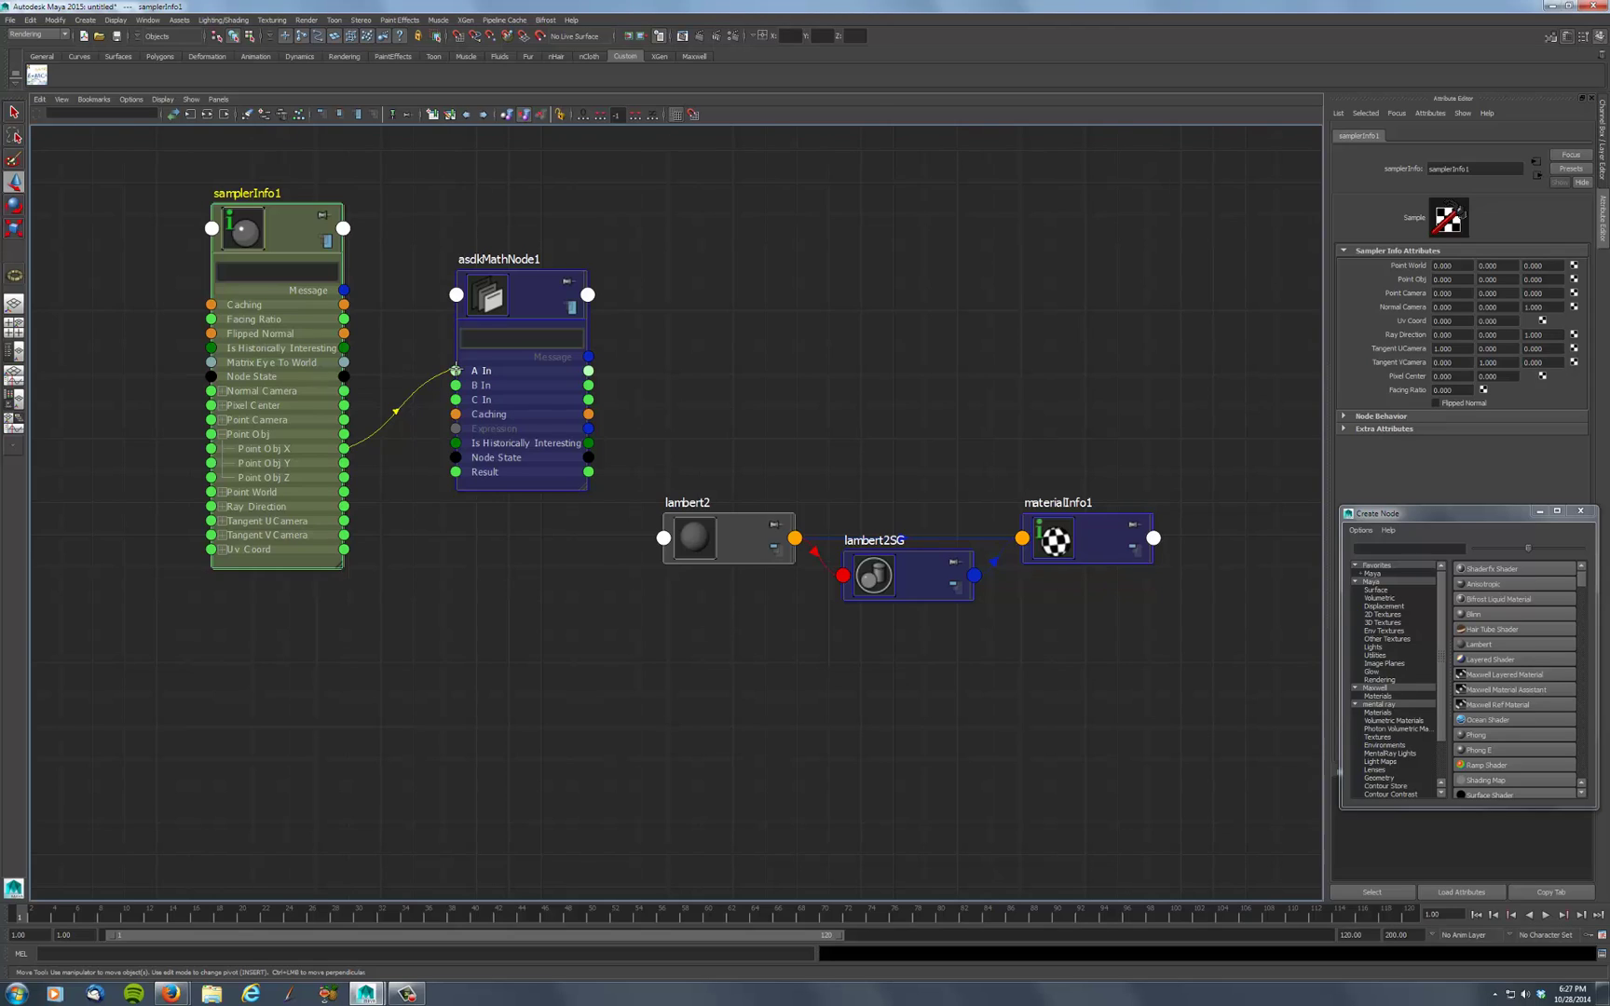
drag(456, 370, 455, 371)
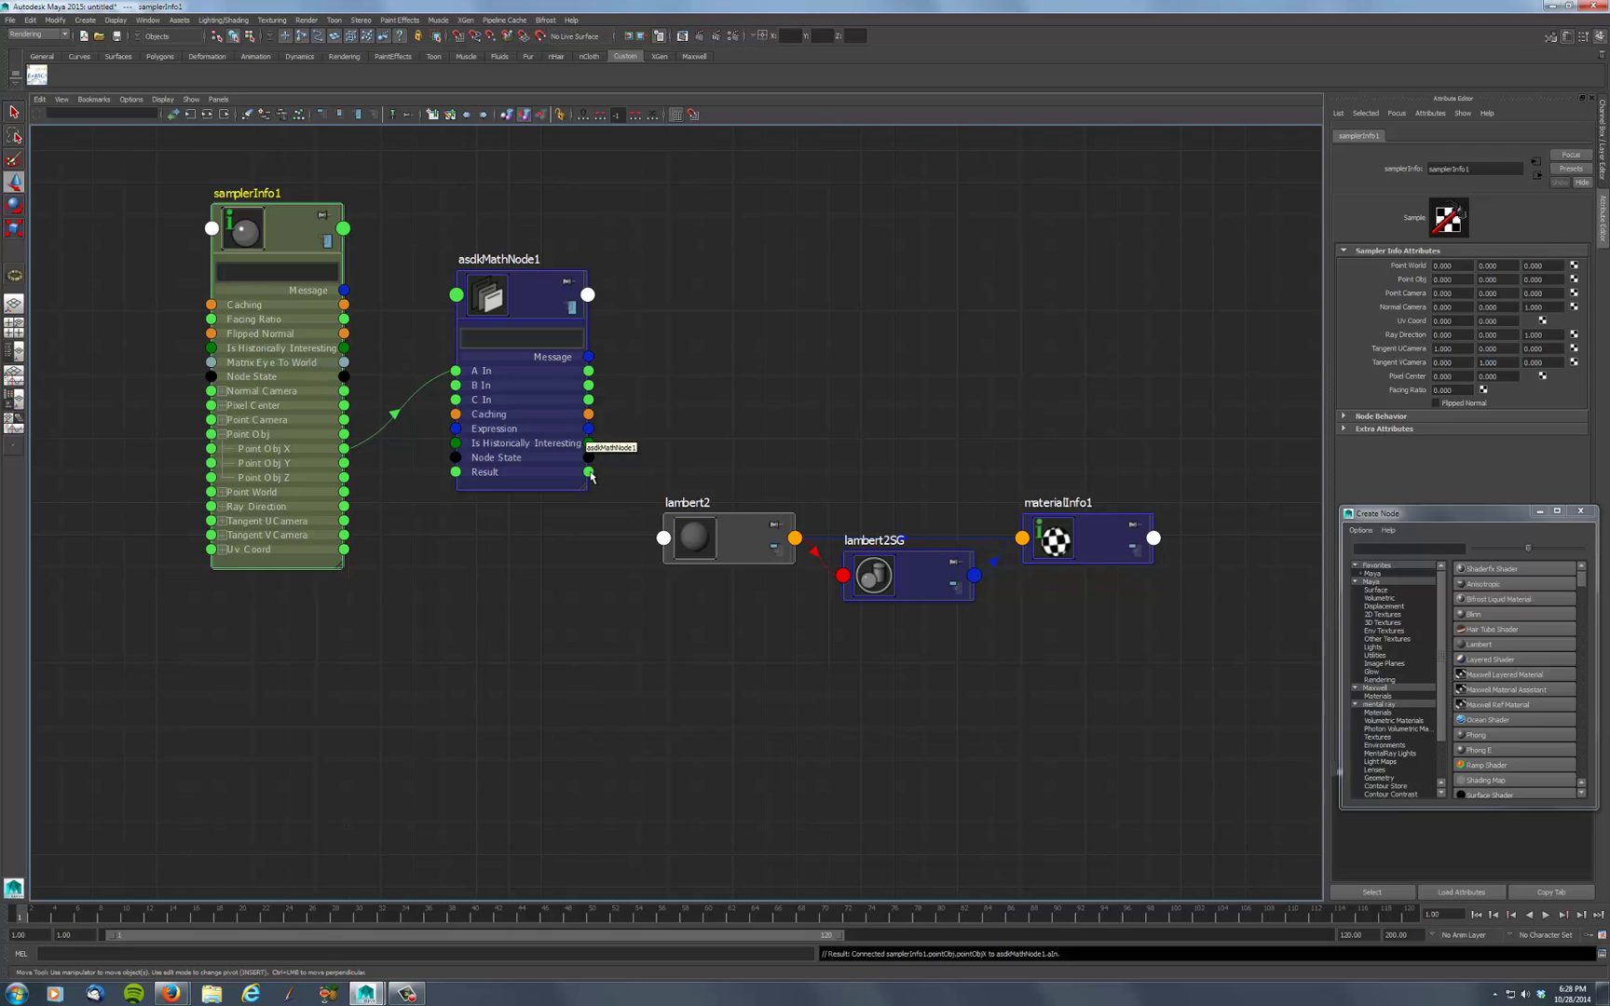
Connect the math node's Result to lambert2's Color R, Color G and Color B inputs
drag(588, 472, 663, 538)
mouse_move(704, 562)
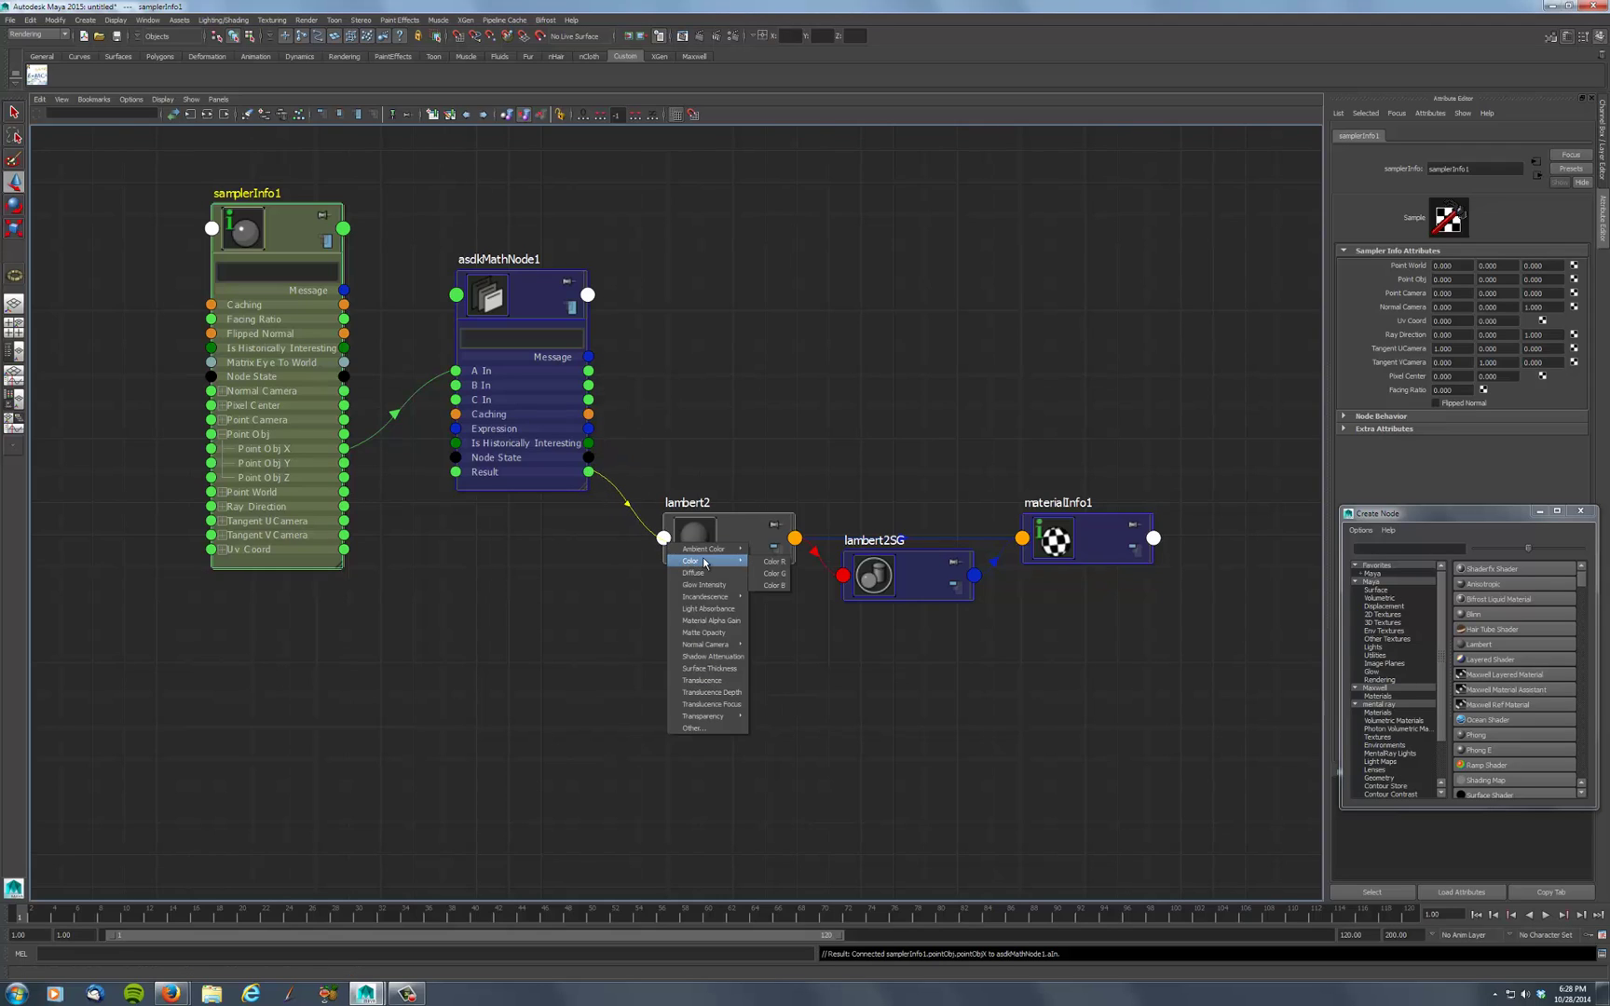
click(774, 562)
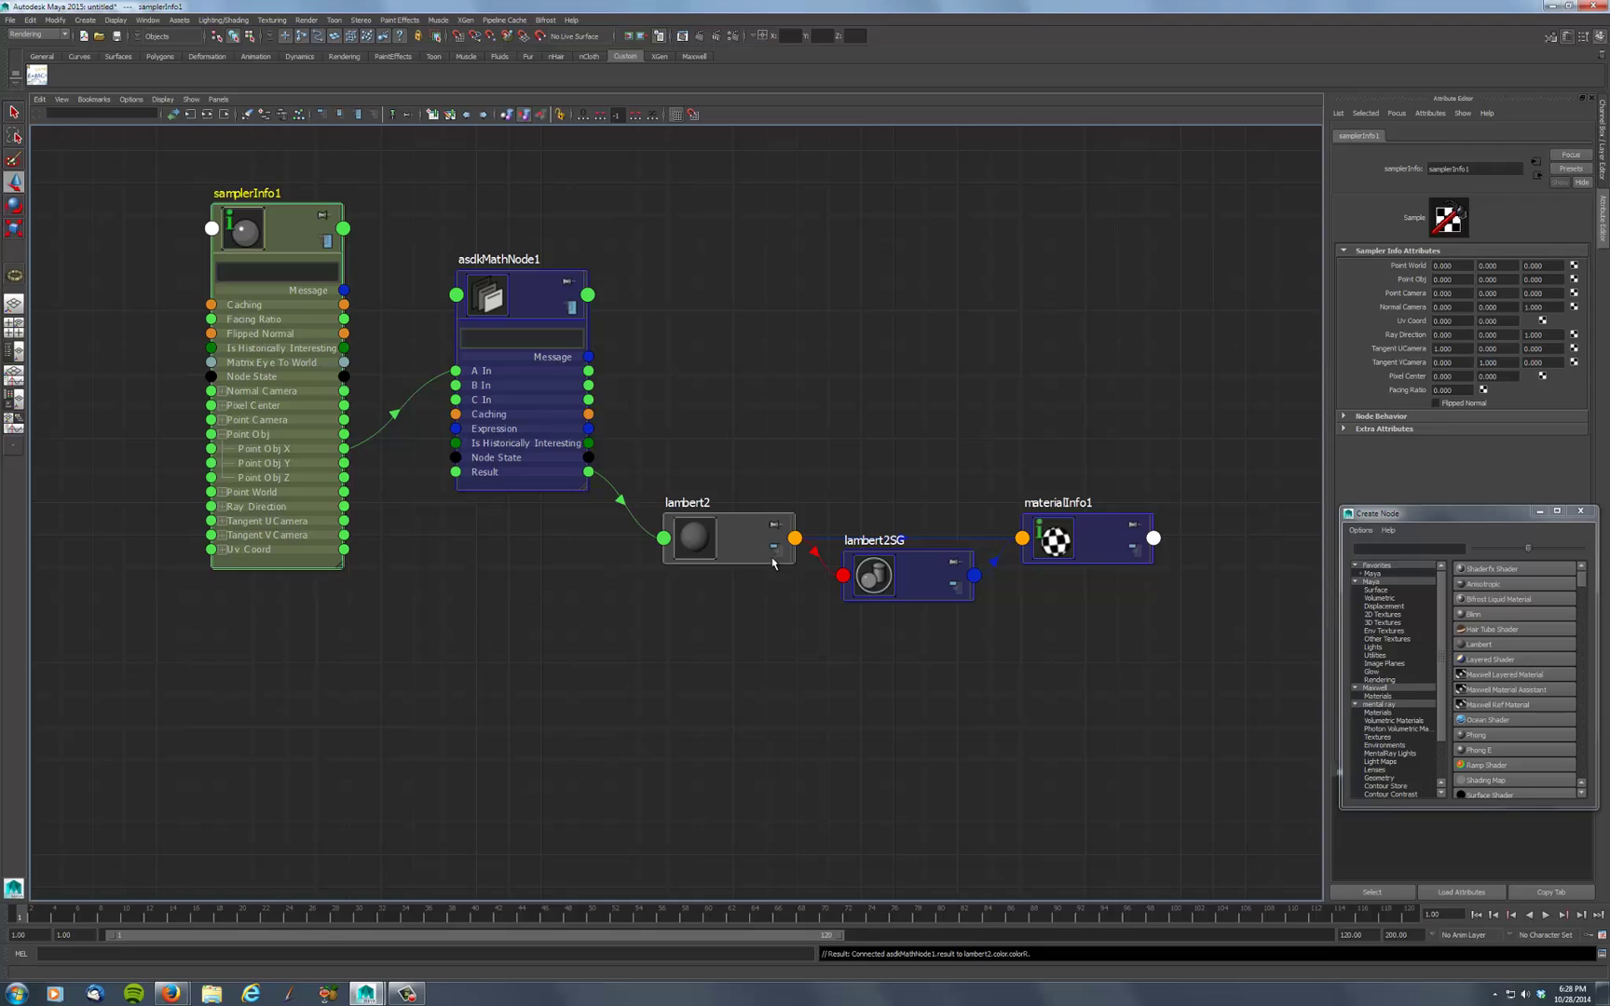
click(665, 540)
mouse_move(708, 556)
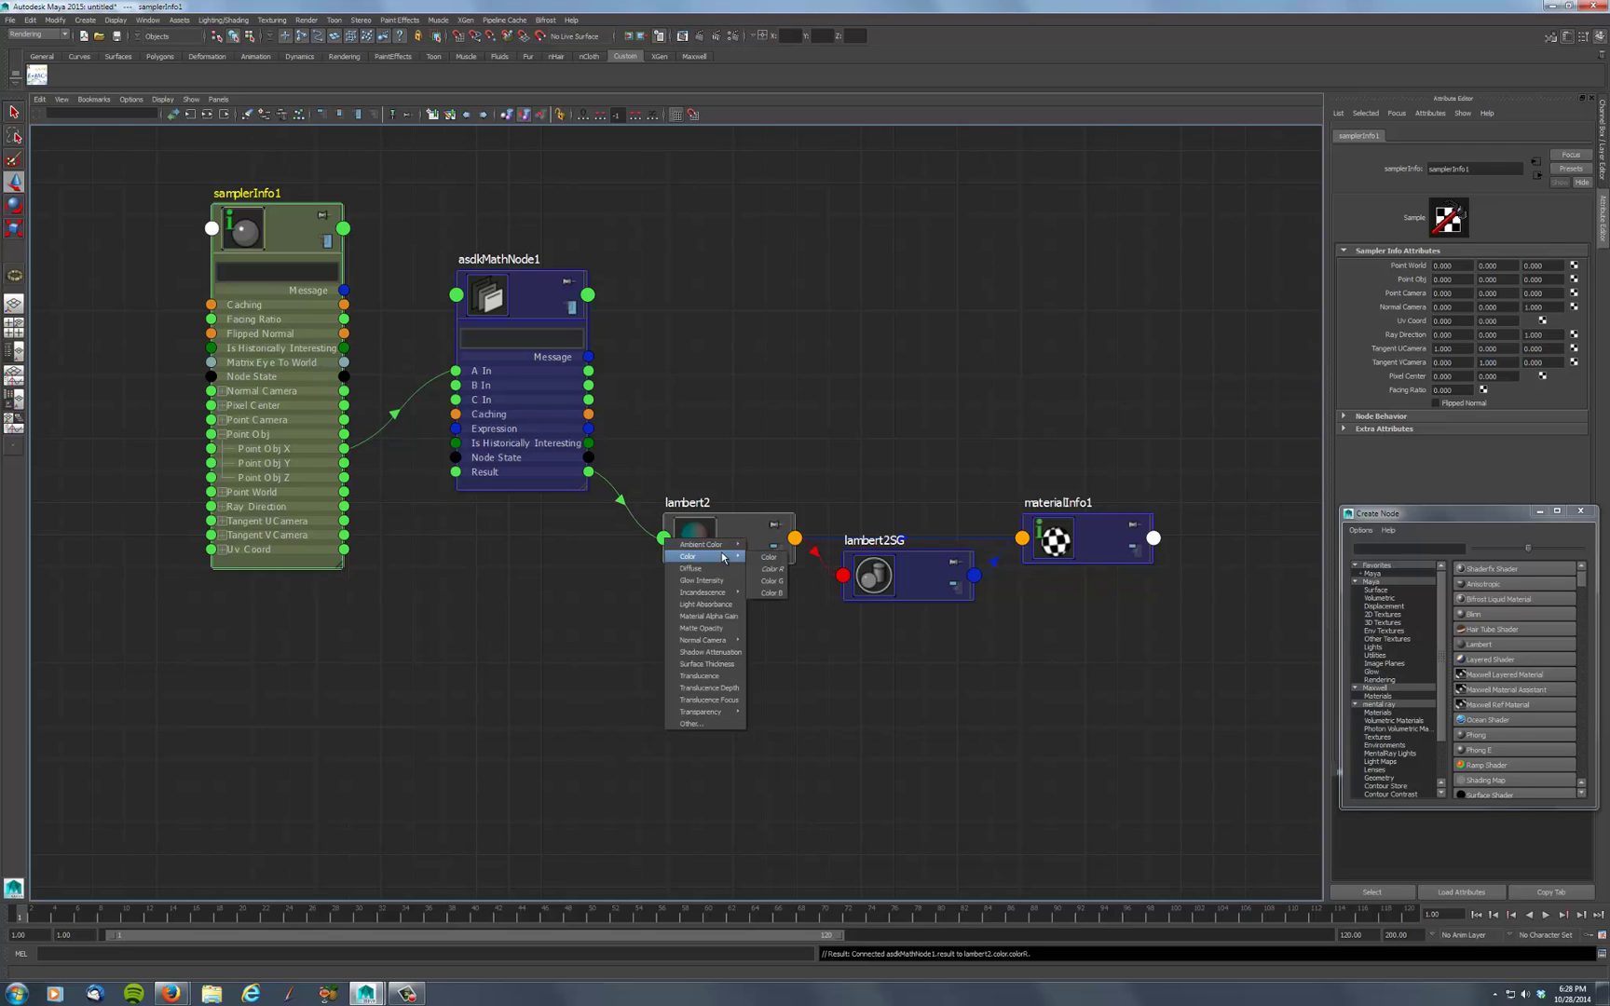
click(773, 569)
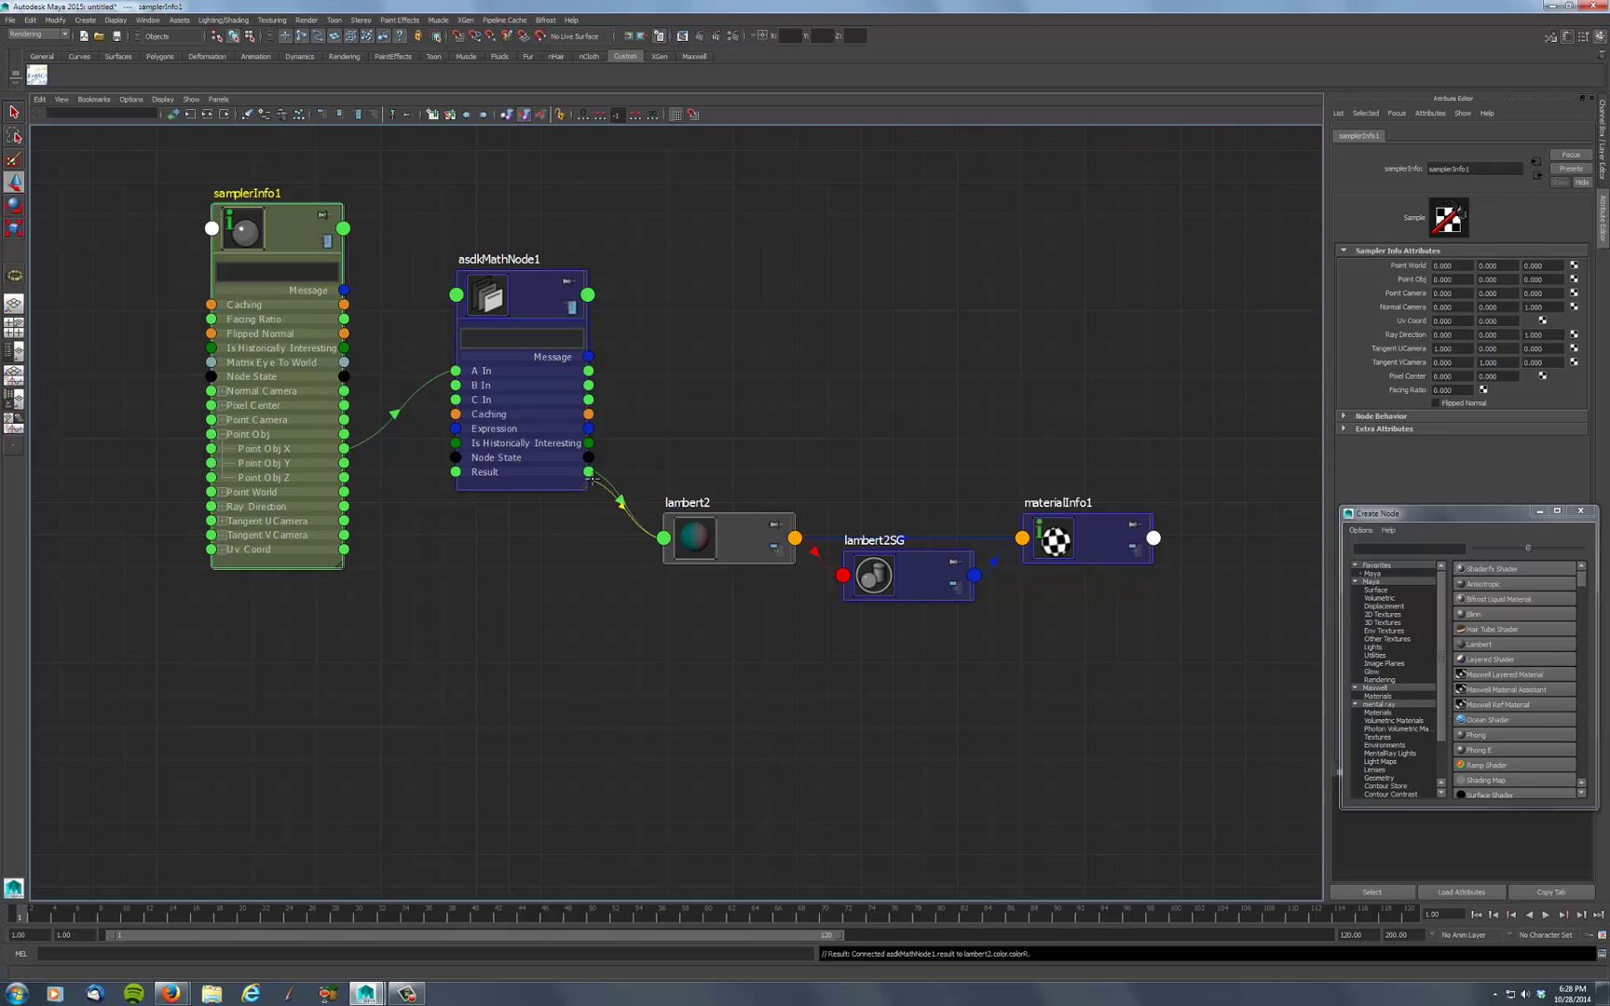
drag(589, 472, 663, 539)
mouse_move(690, 558)
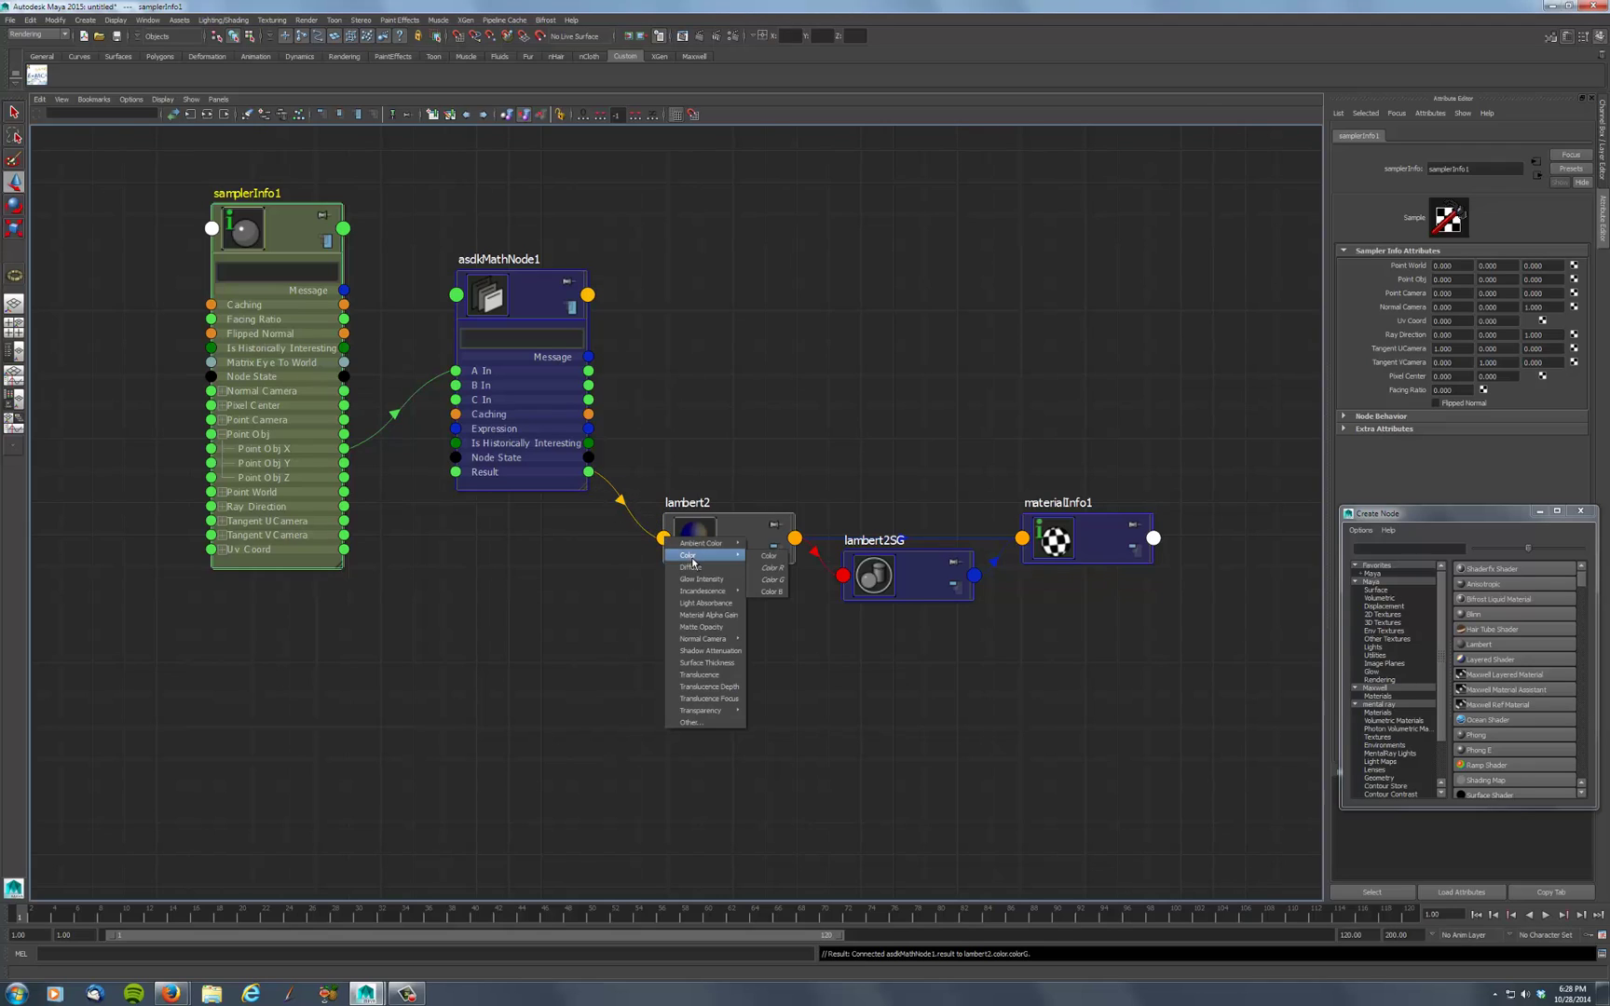
click(766, 593)
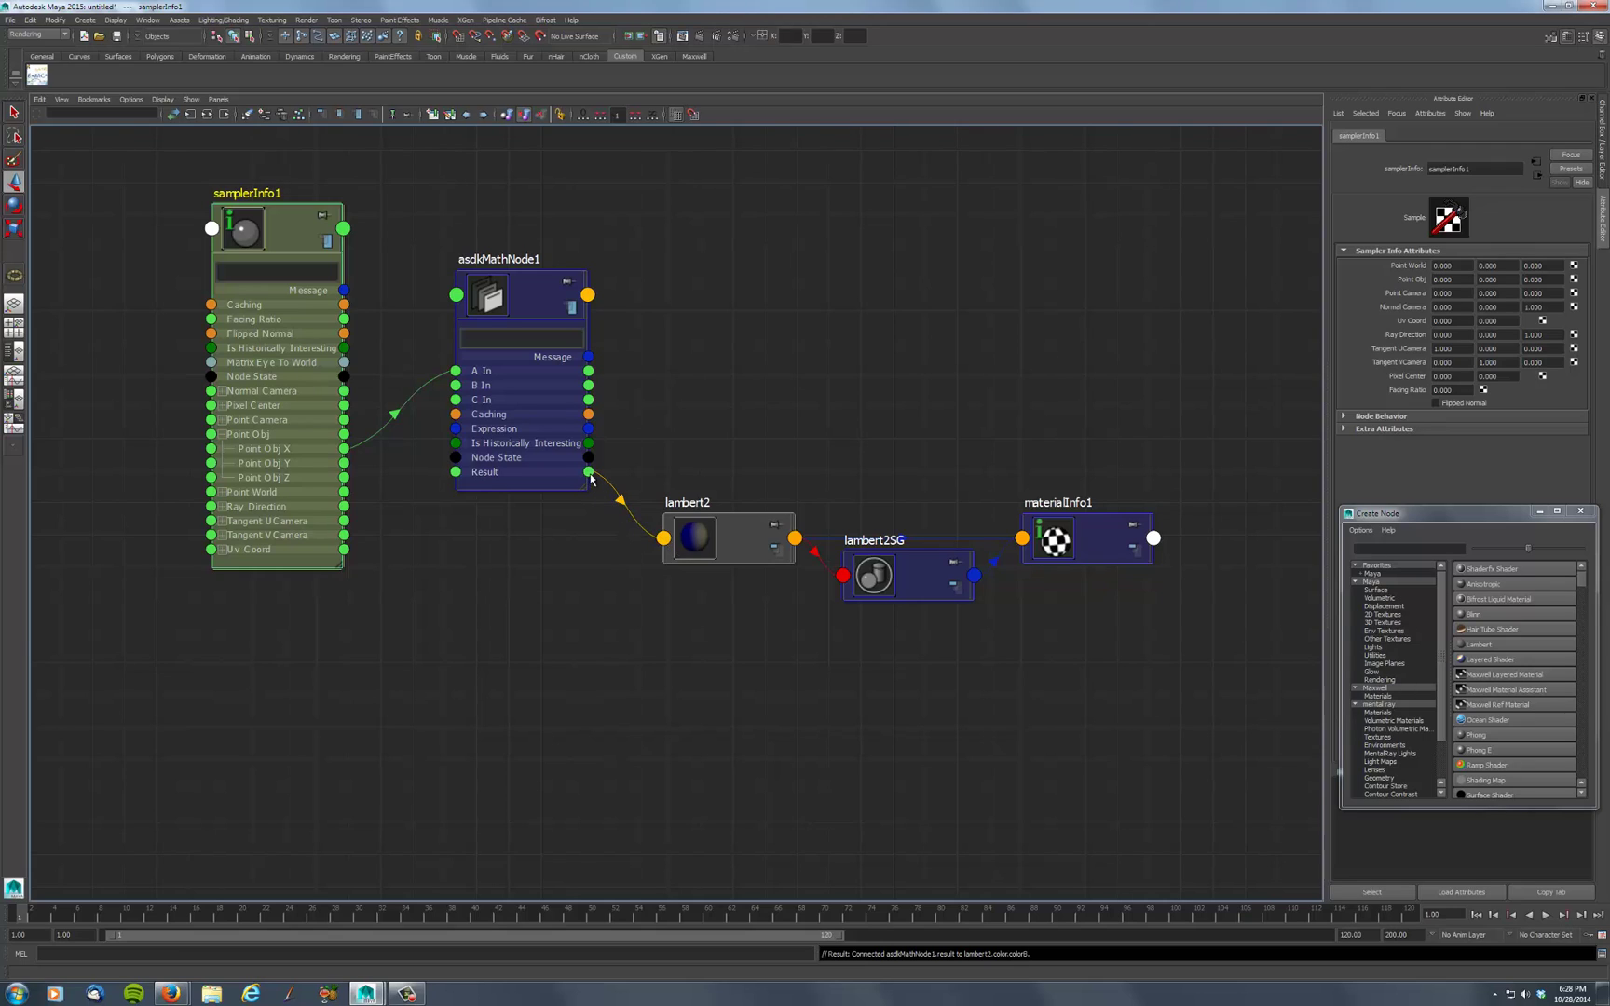
click(798, 392)
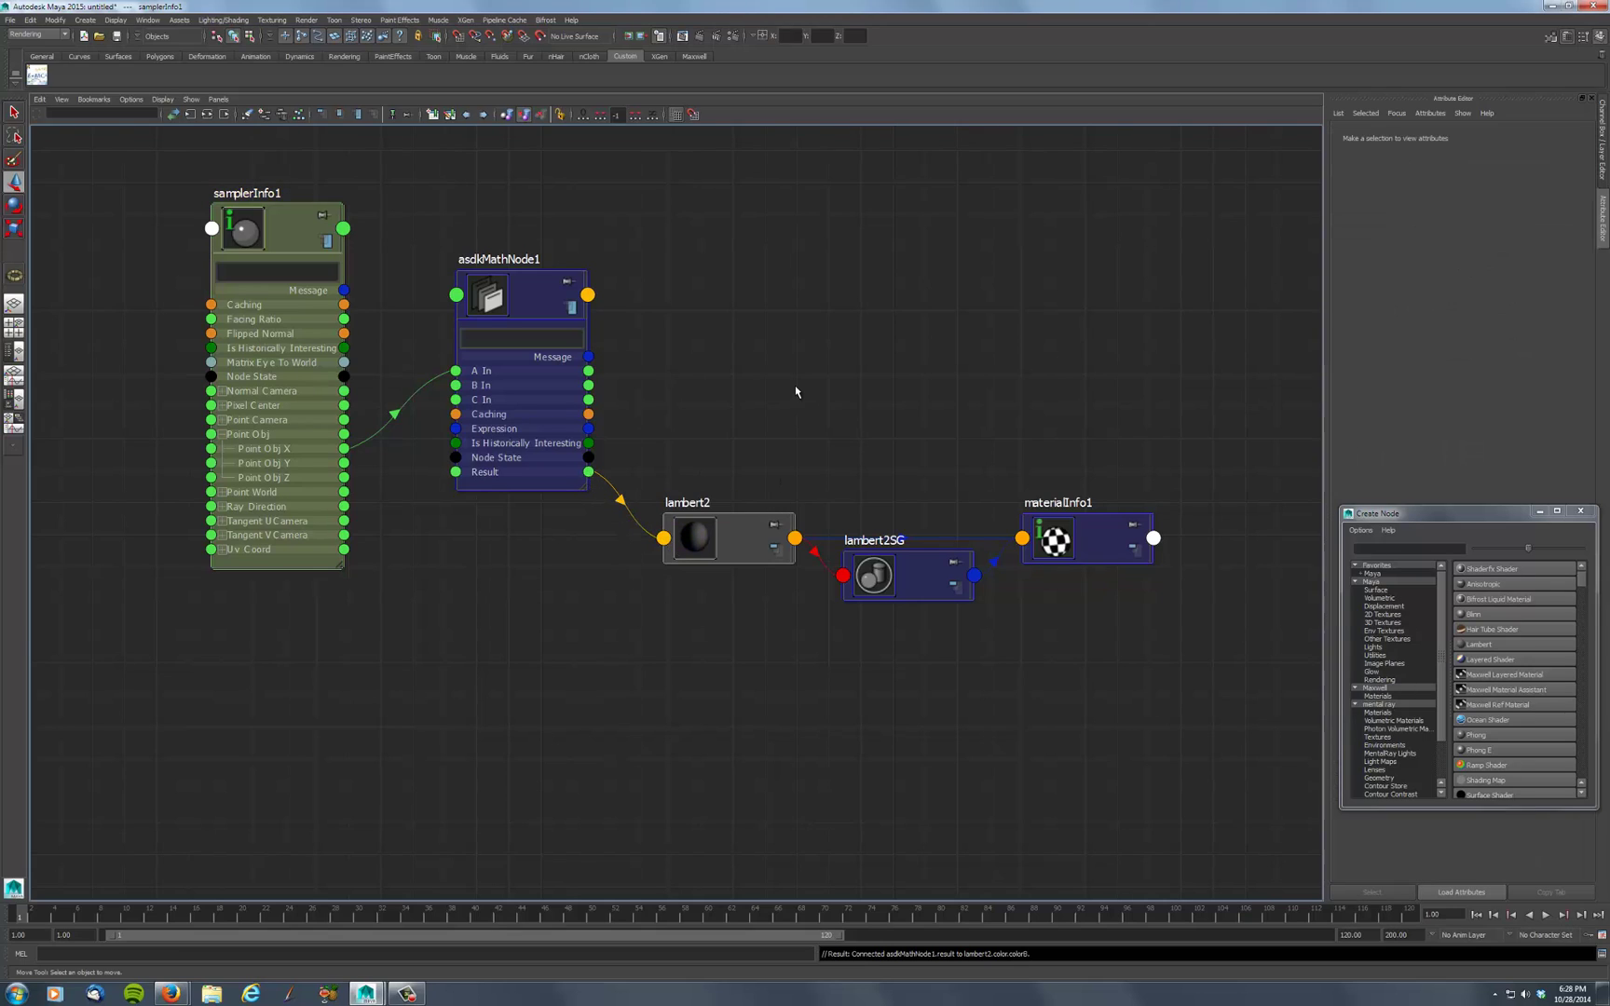
Return to the four-view layout, turn on textured display in the perspective view and switch its renderer to Legacy High Quality Viewport
key(space)
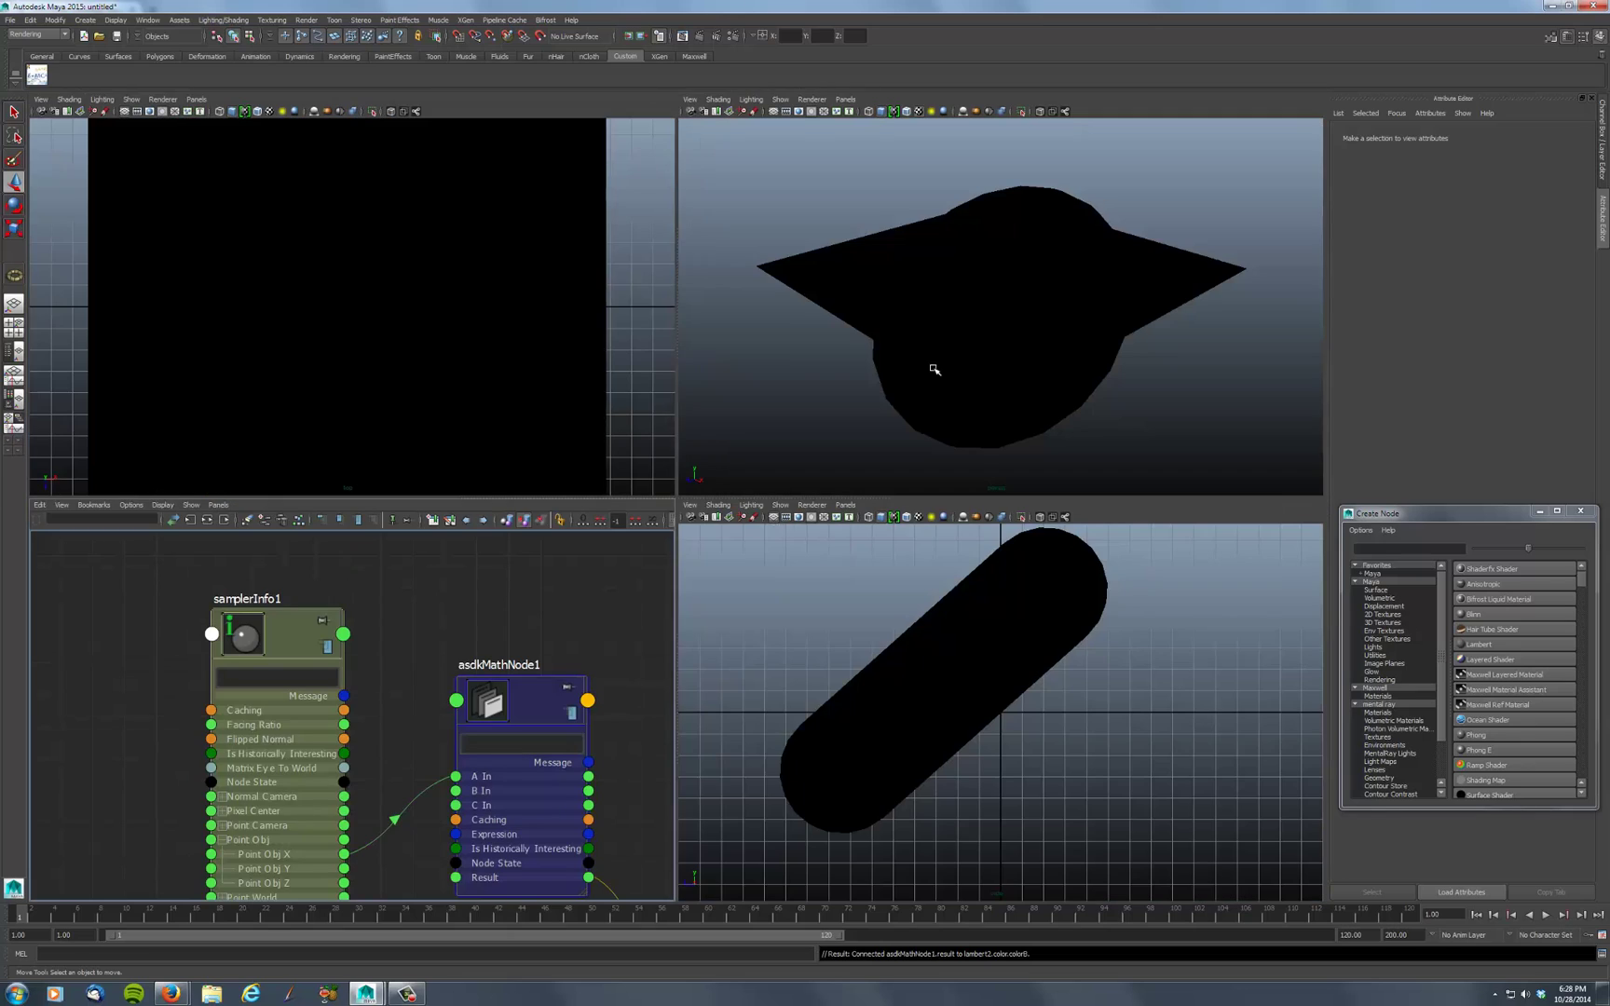
click(924, 370)
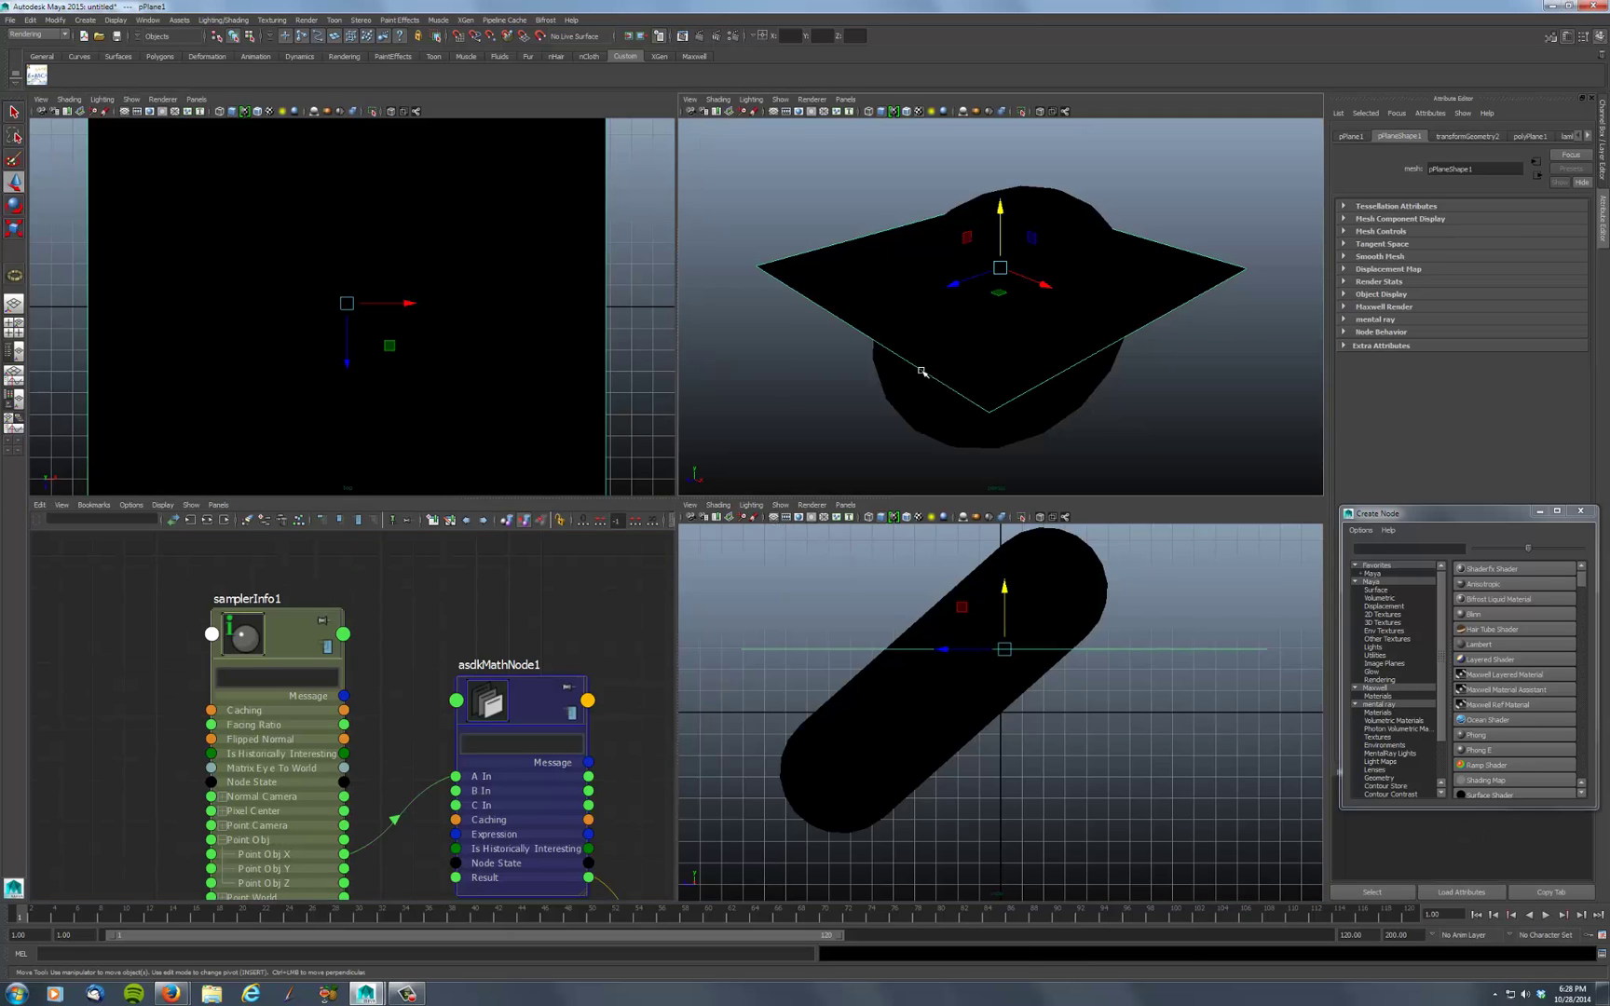
key(6)
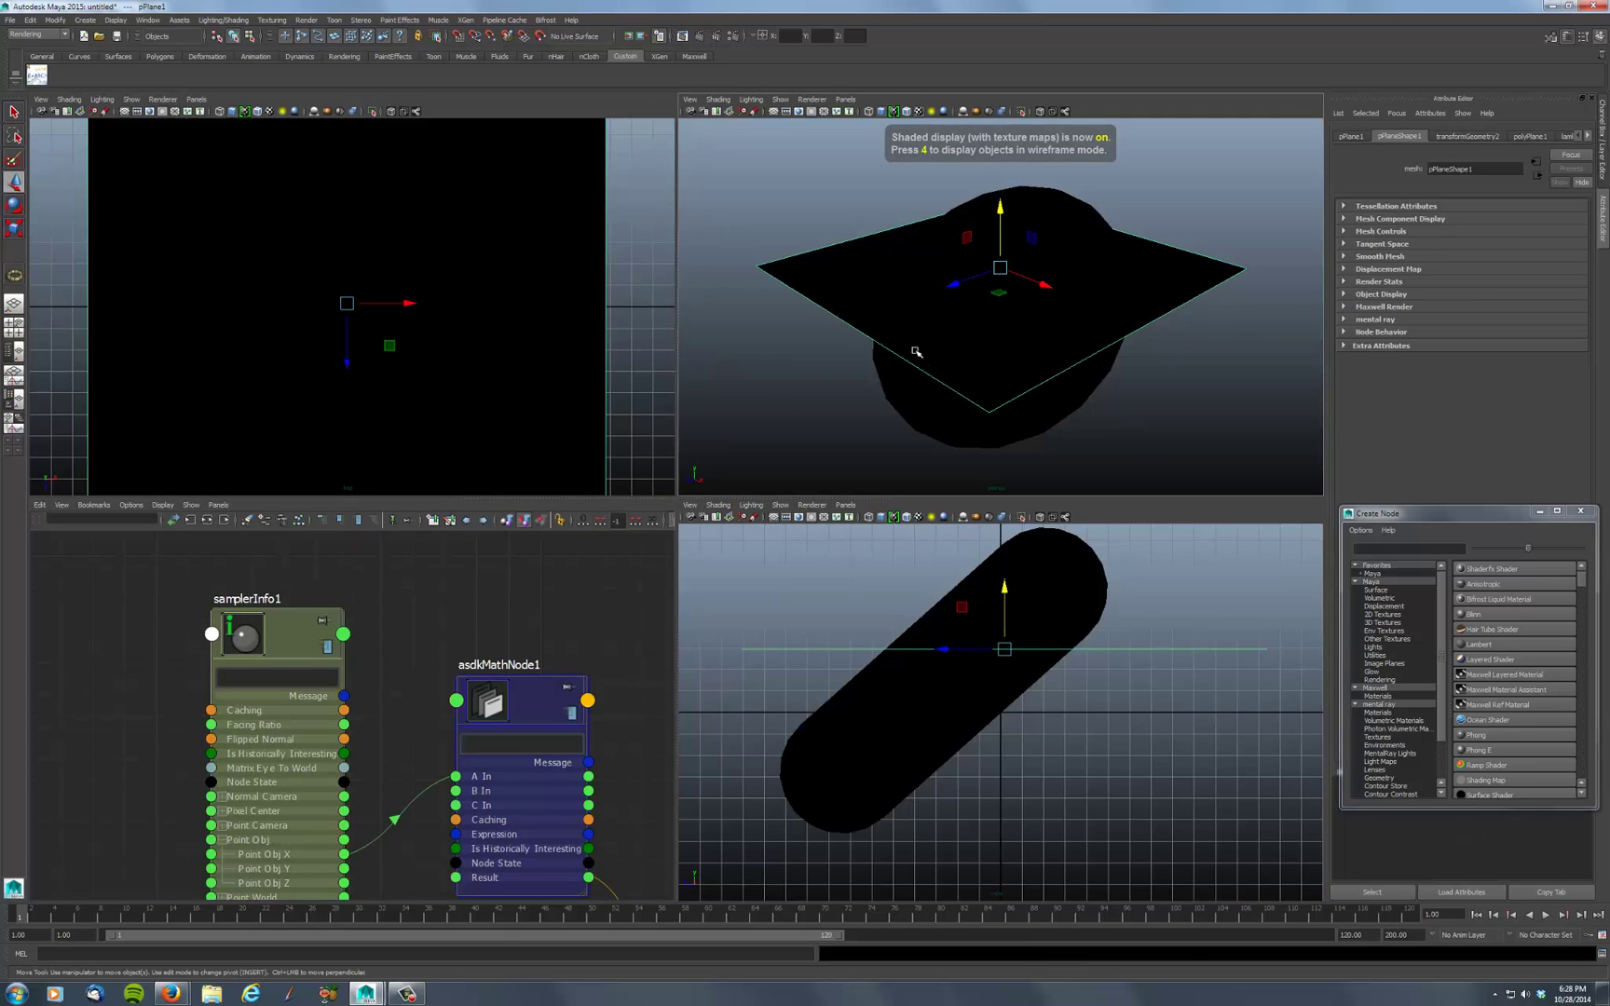
click(812, 99)
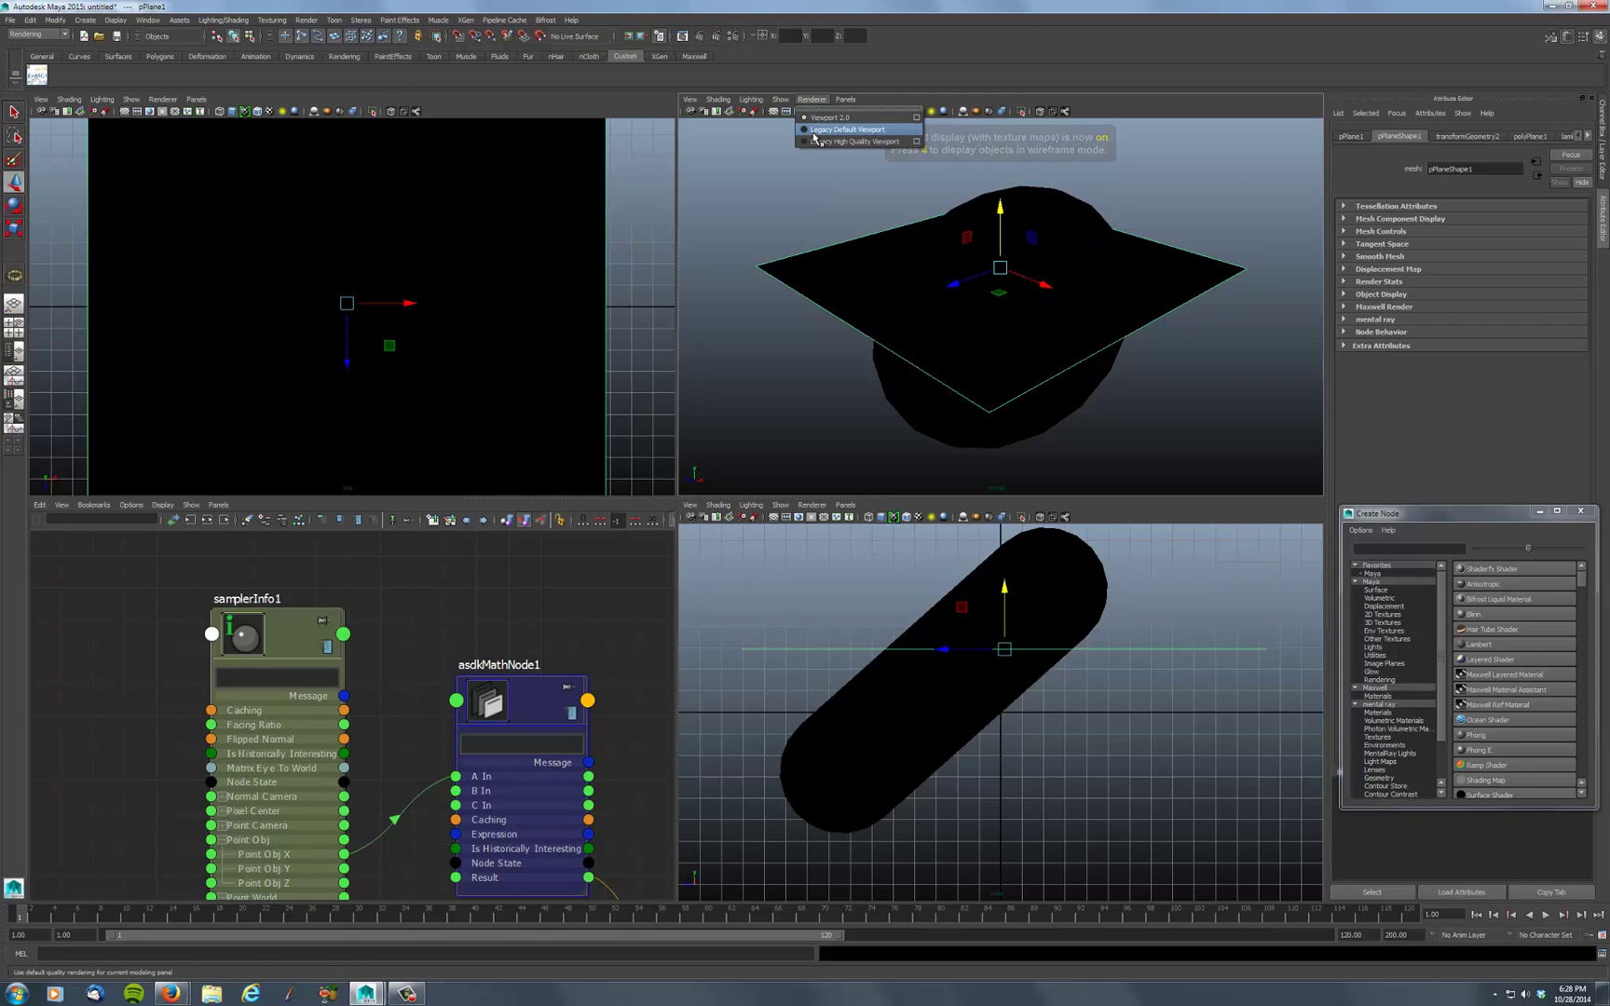
click(813, 142)
Check the display options of the Legacy High Quality Viewport renderer
click(812, 99)
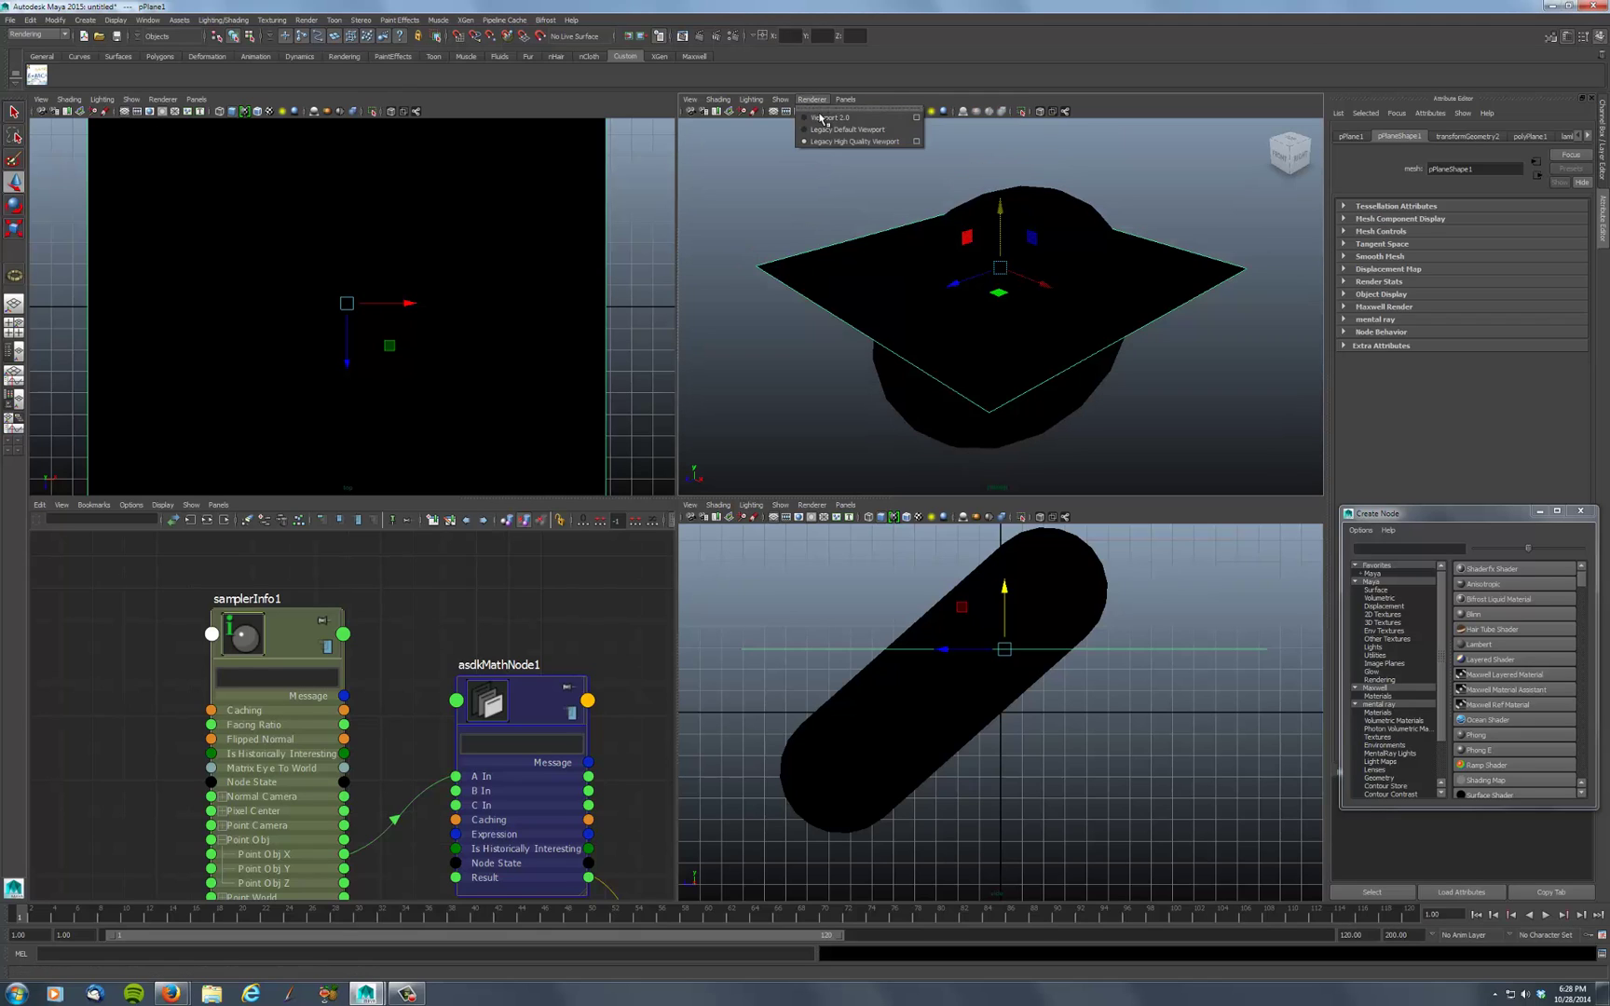
click(917, 141)
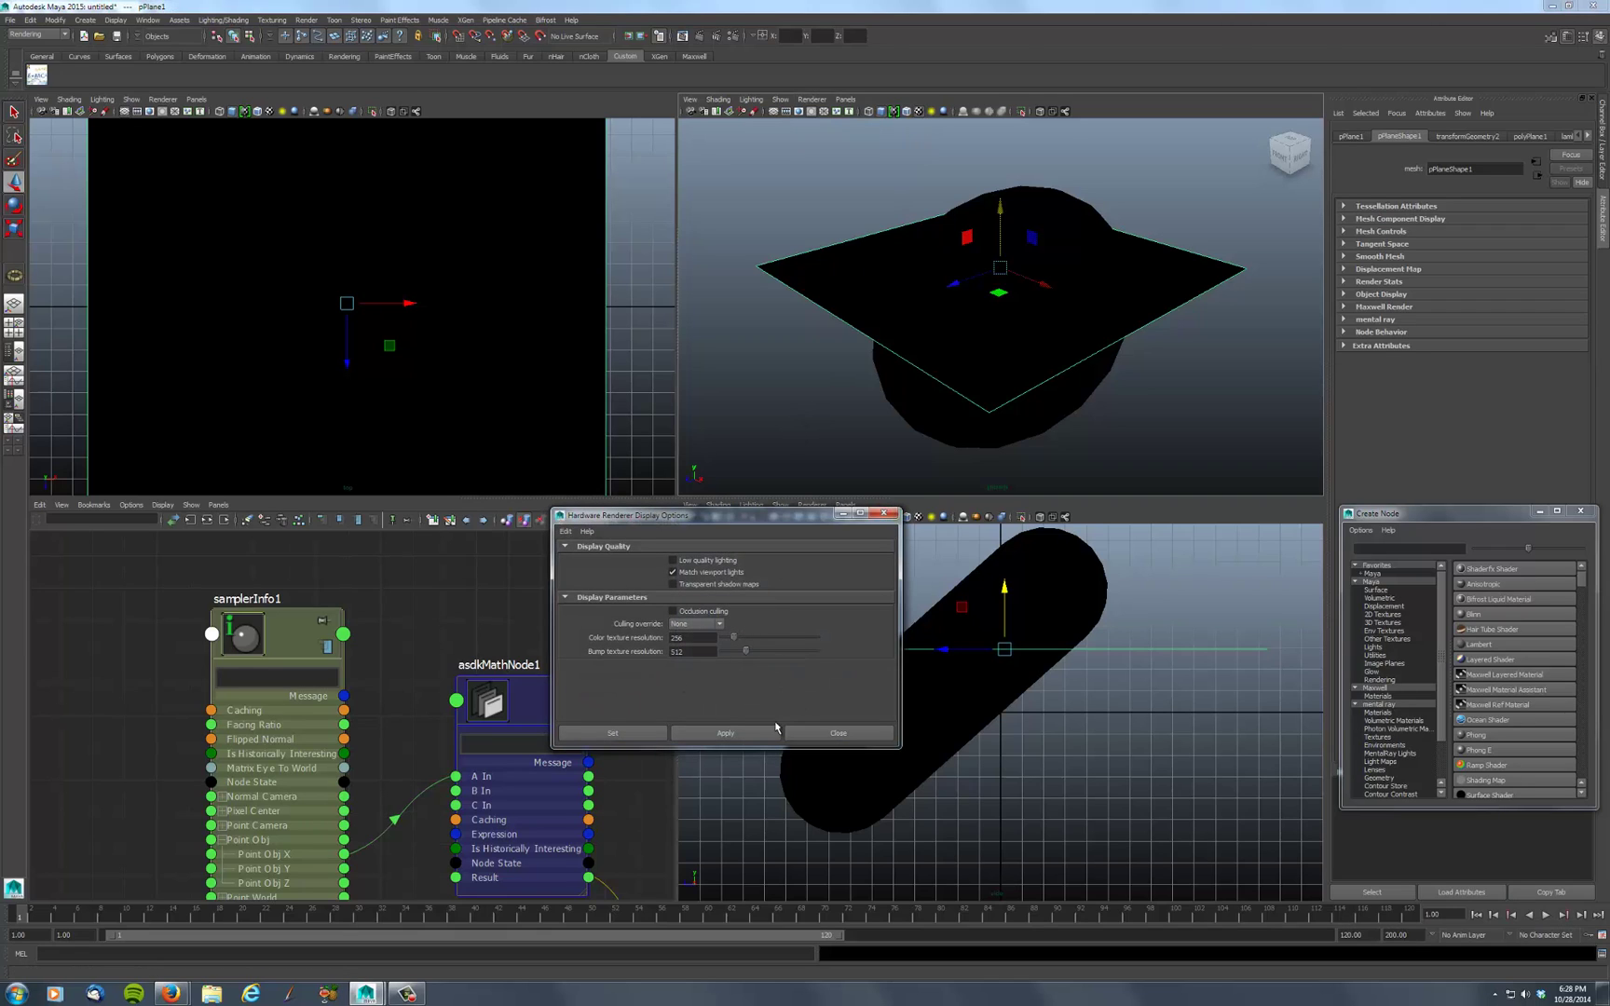
click(825, 735)
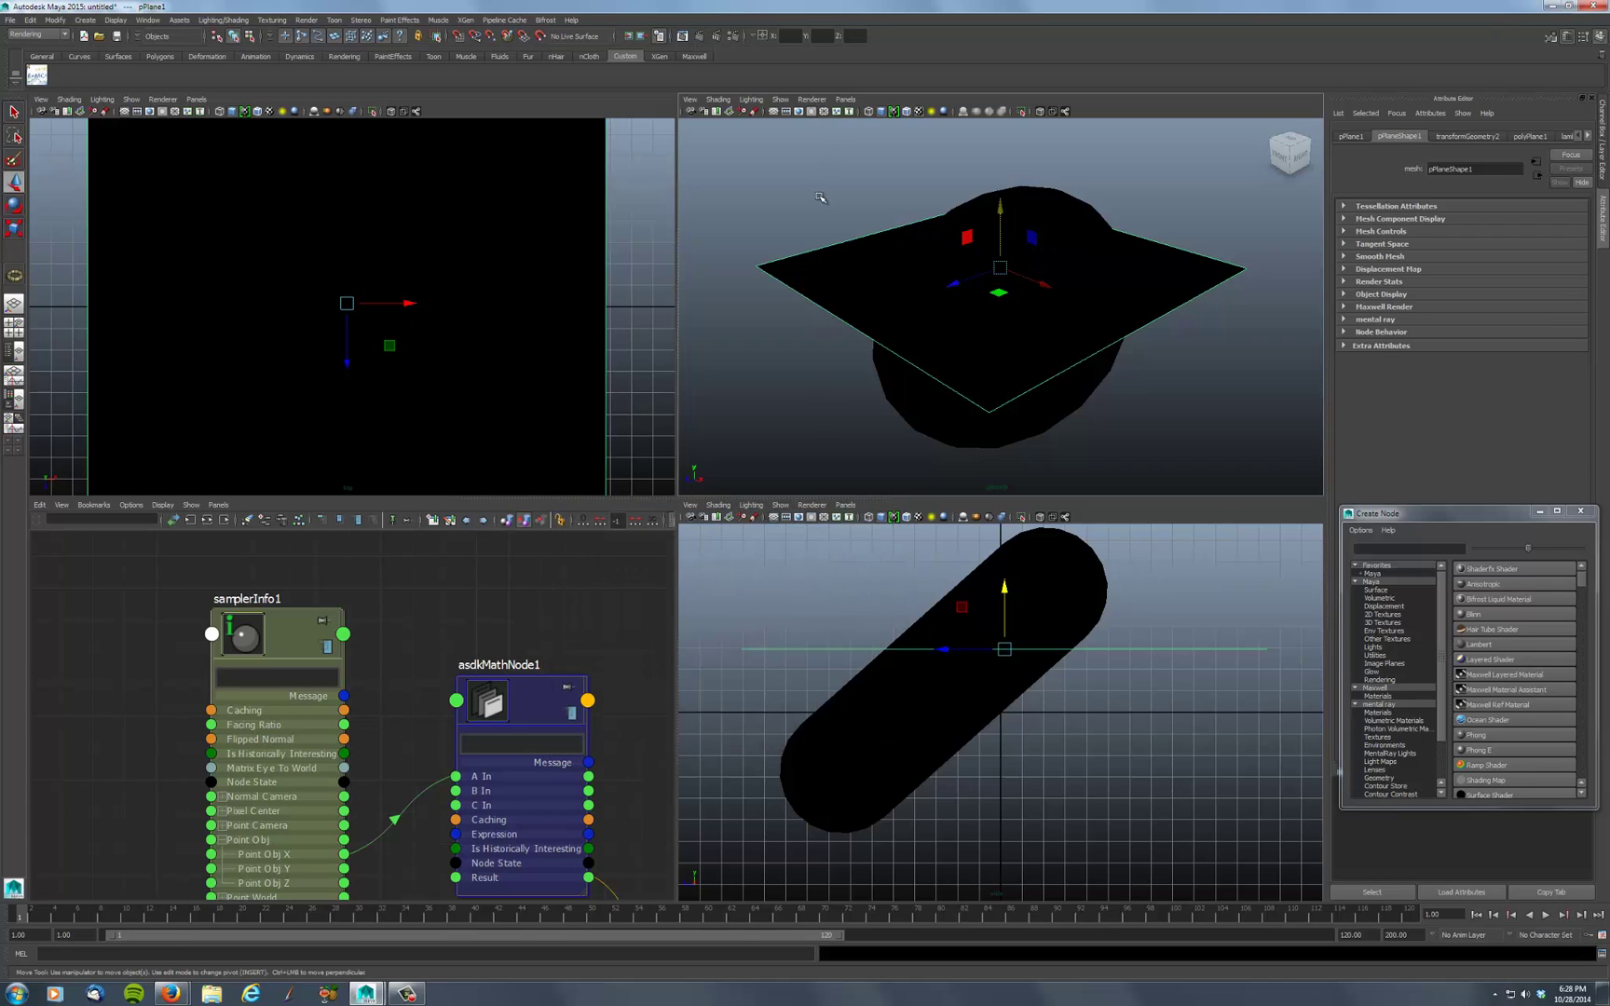
Render the perspective view to check the sine shading on the plane and torus, then close the render window
click(827, 137)
click(699, 35)
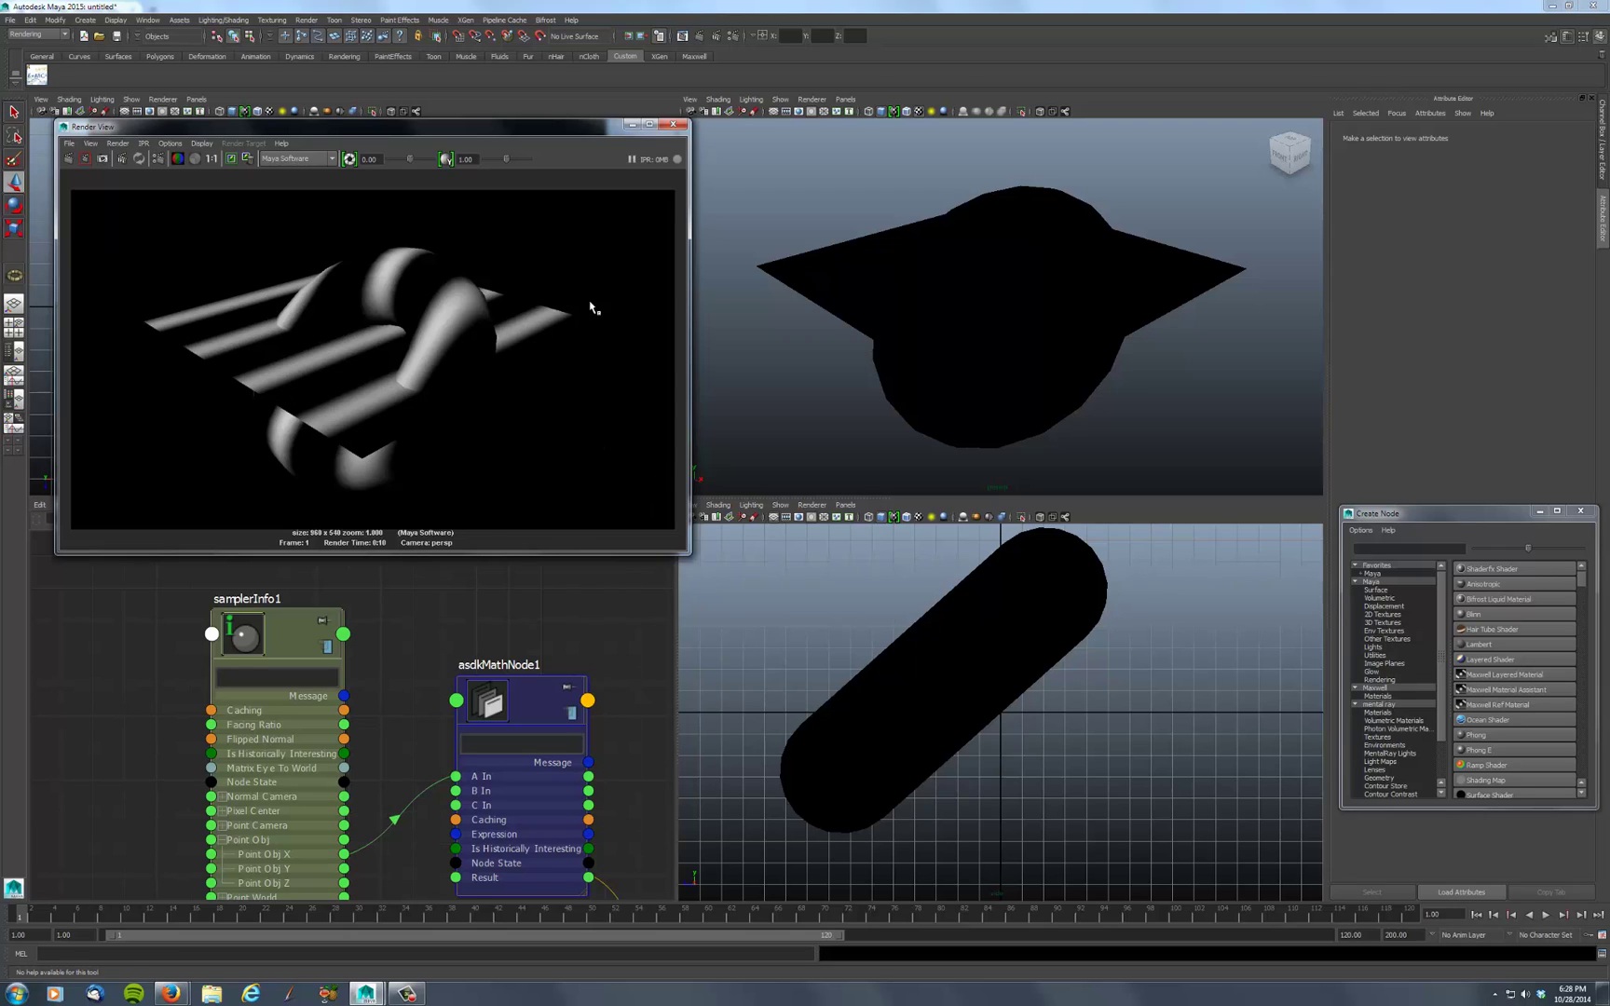
click(672, 124)
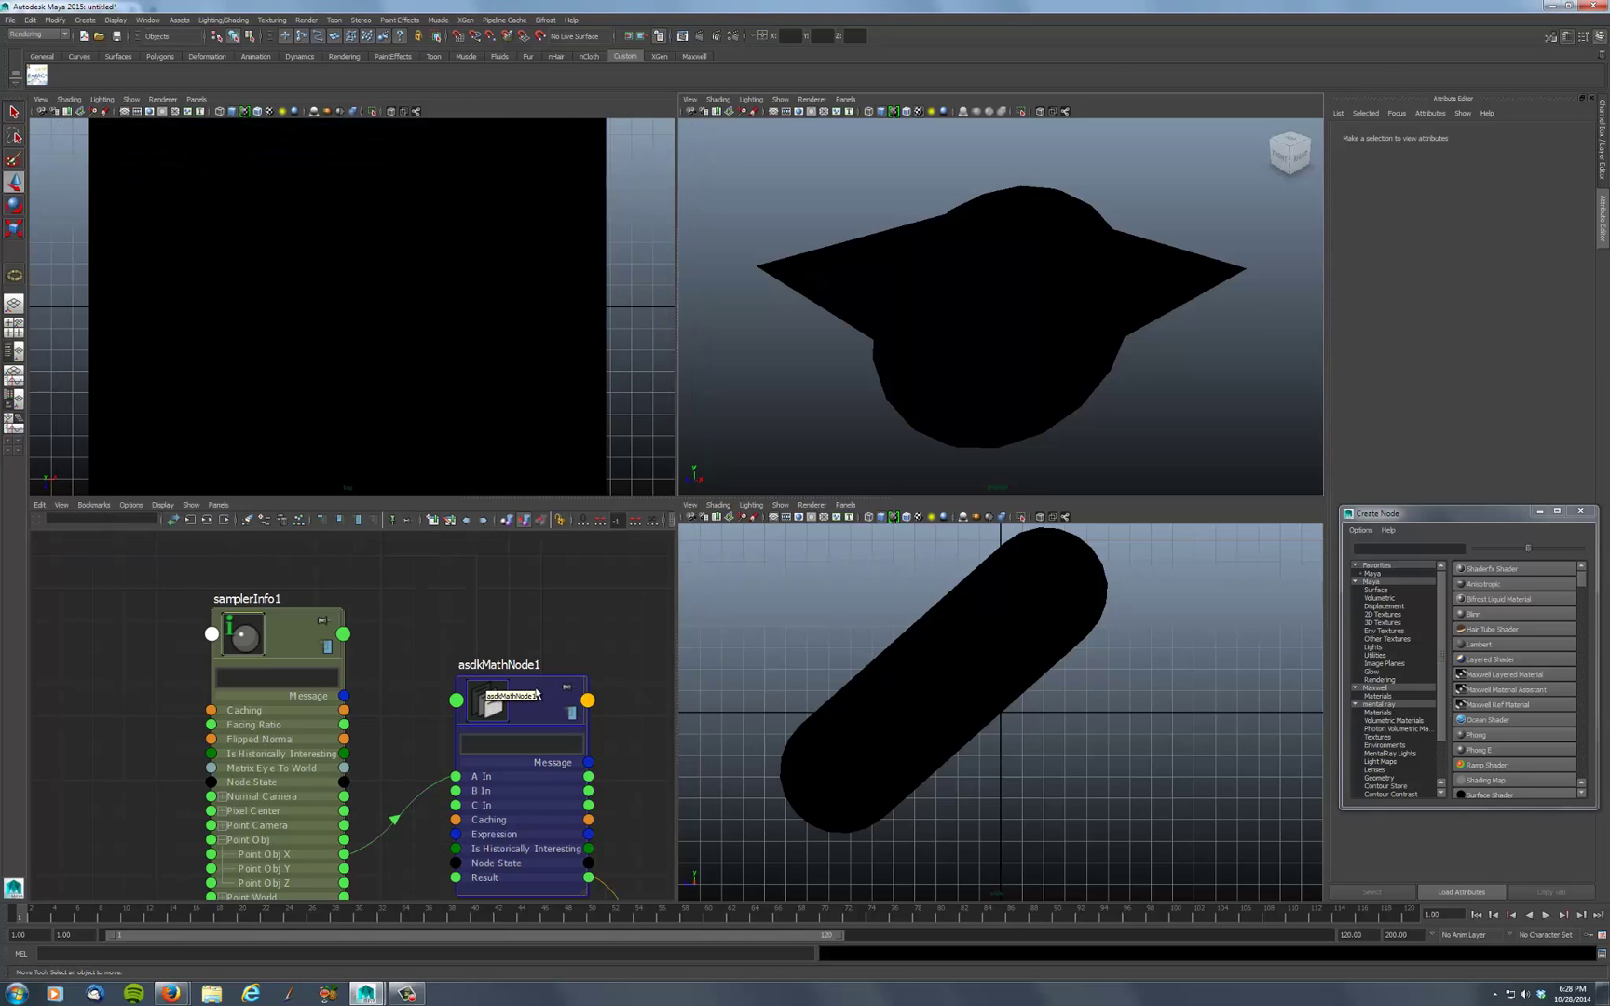
Move the math node up beside samplerInfo and set its expression to sin(a)*.5 + .5
drag(537, 694, 538, 600)
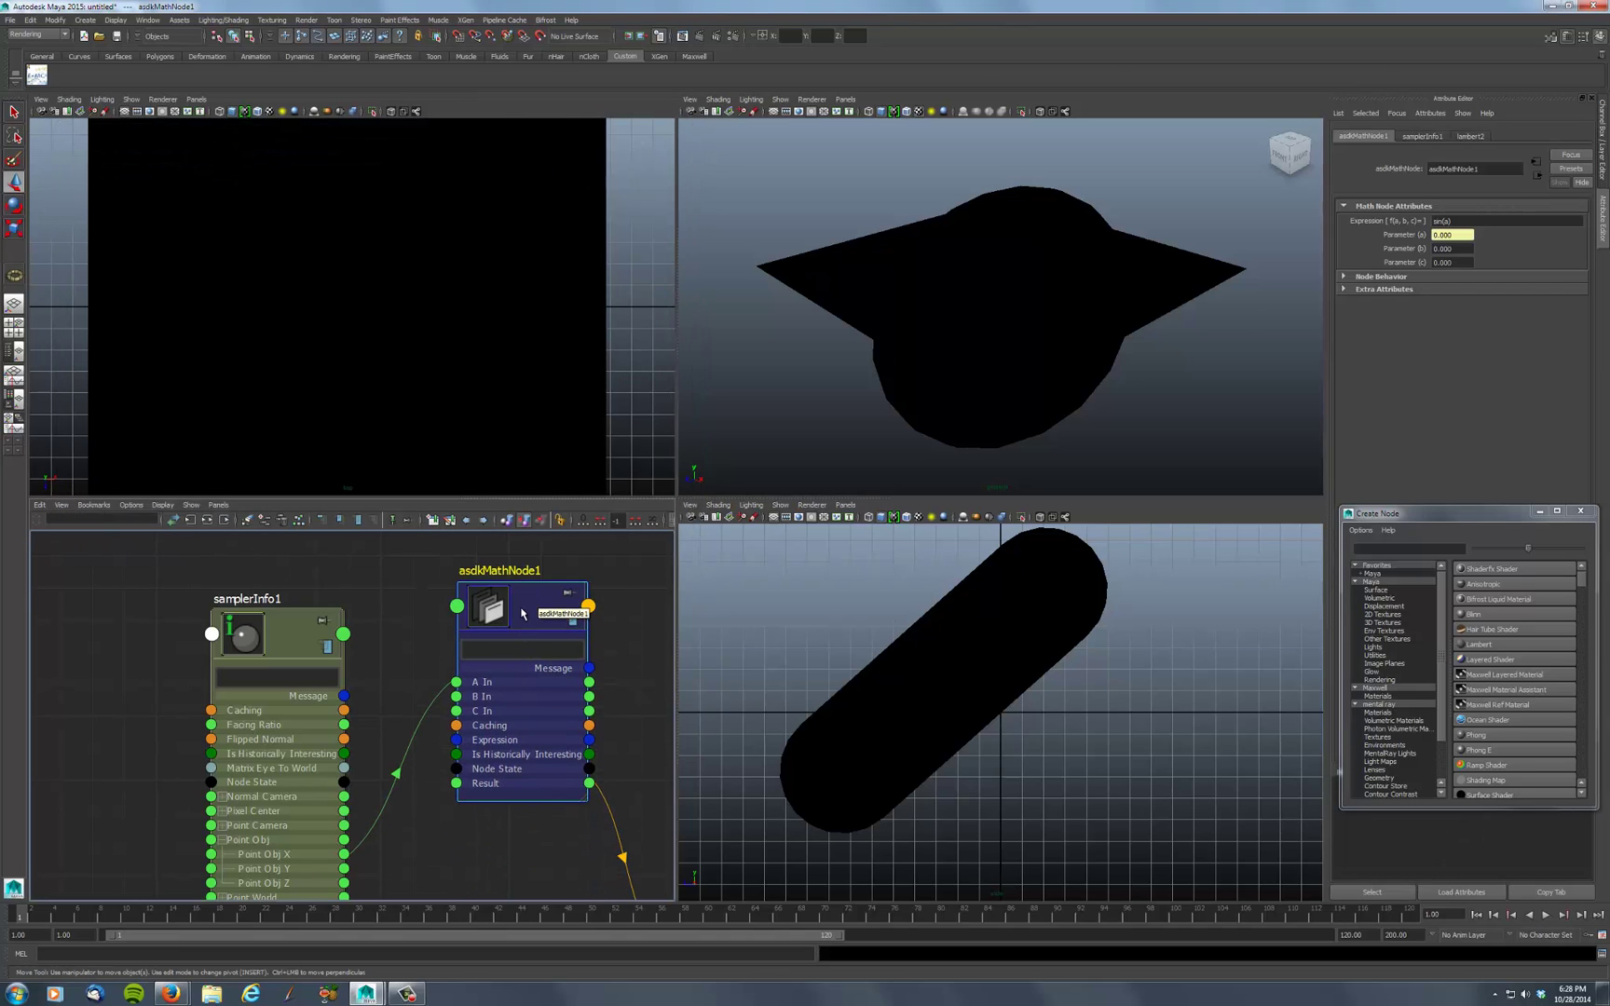
click(1466, 221)
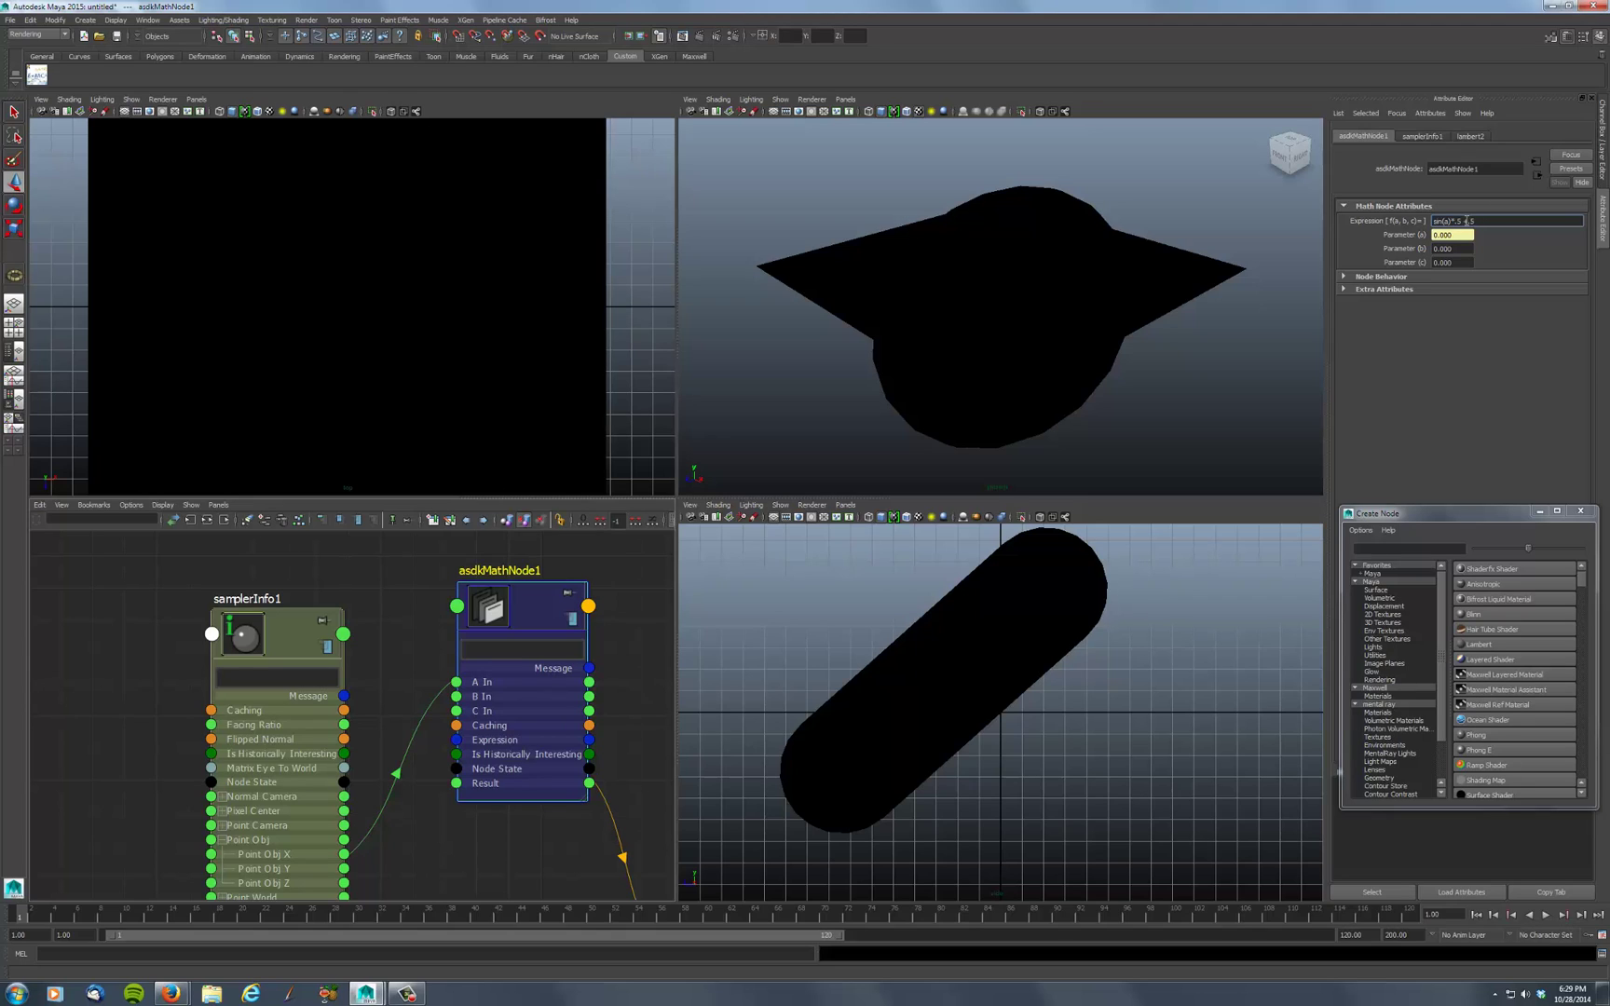
key(Return)
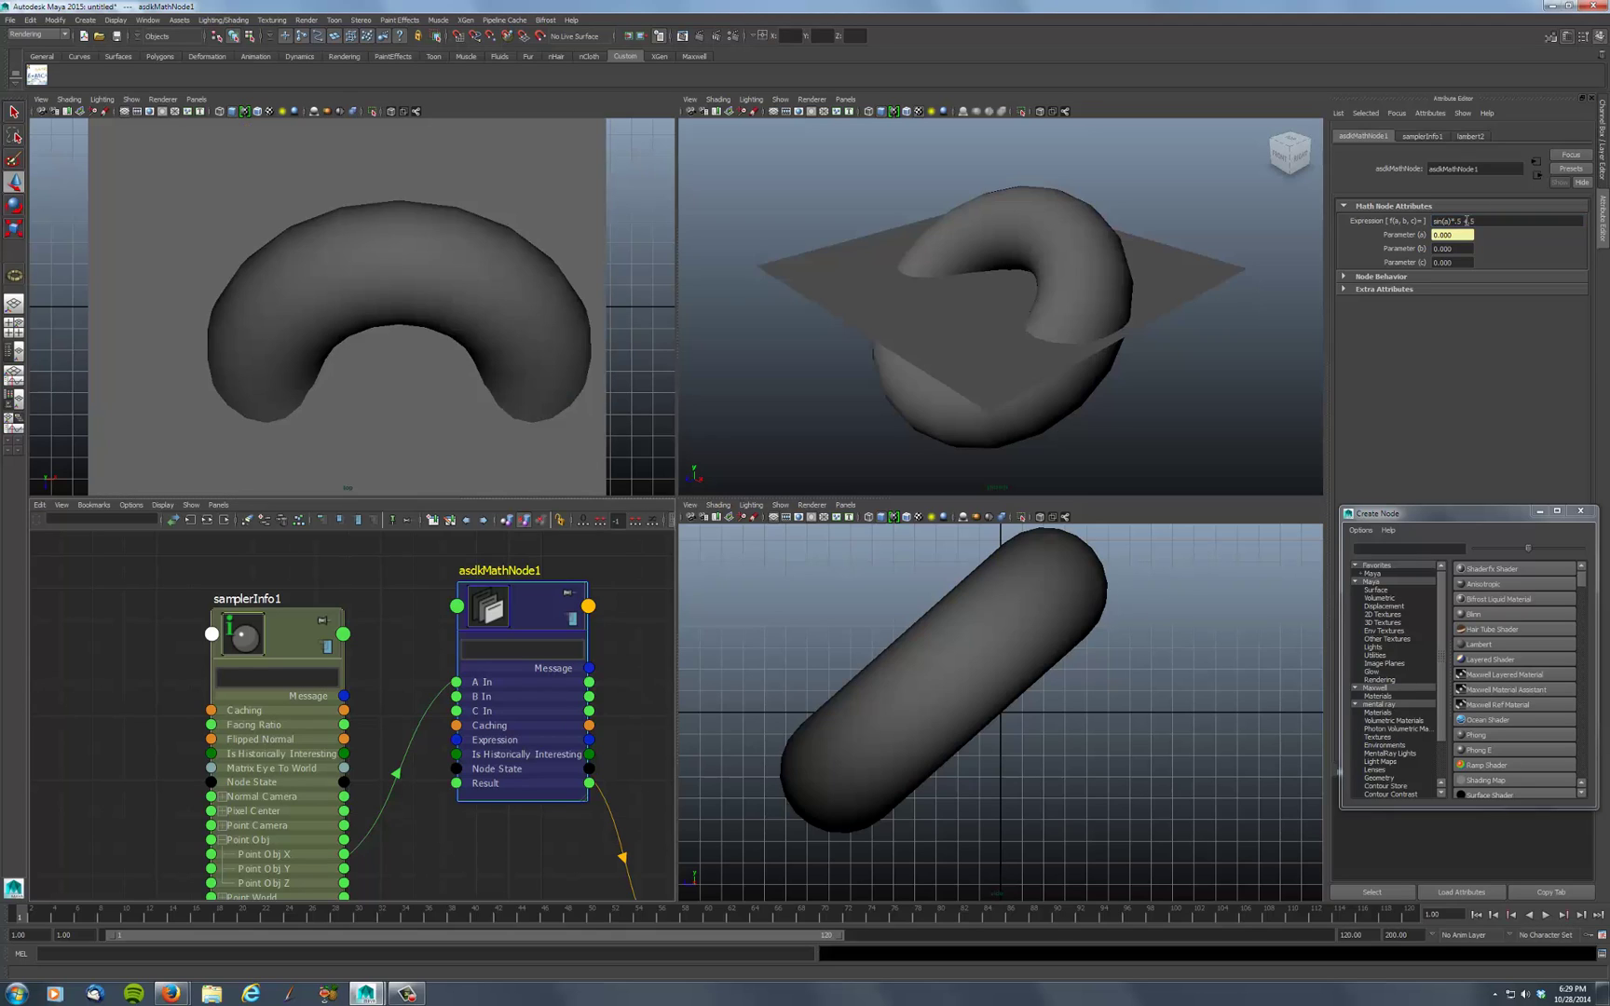
Render the perspective view with the rescaled sine expression, then close the render window
click(956, 305)
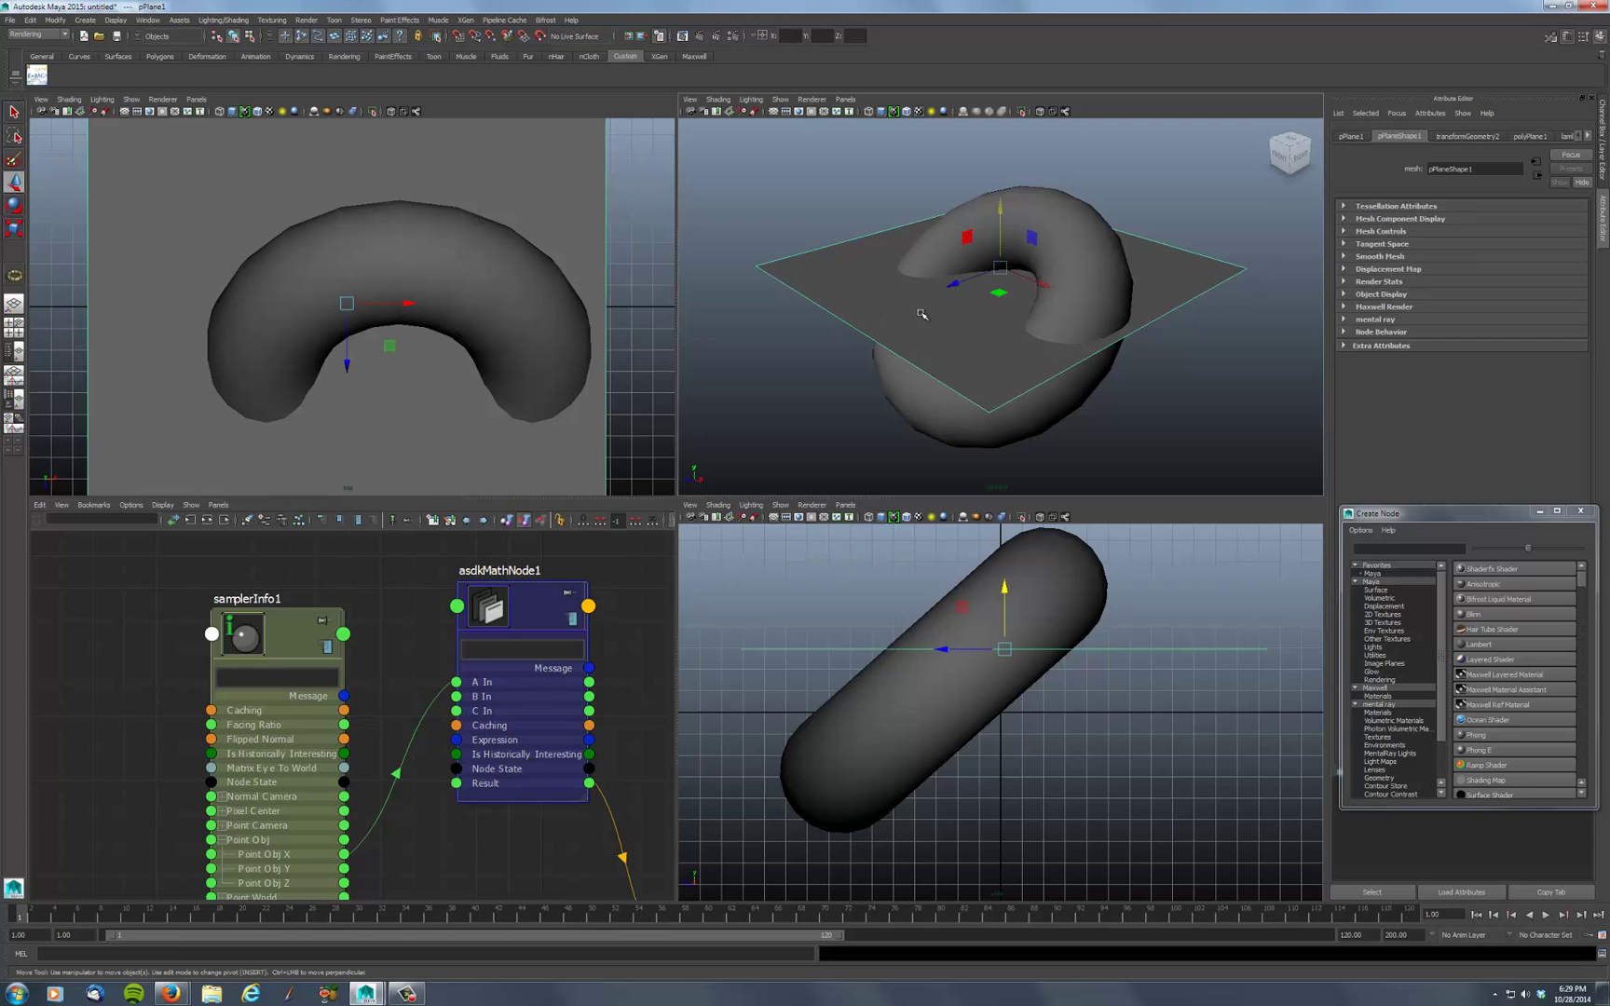
click(696, 36)
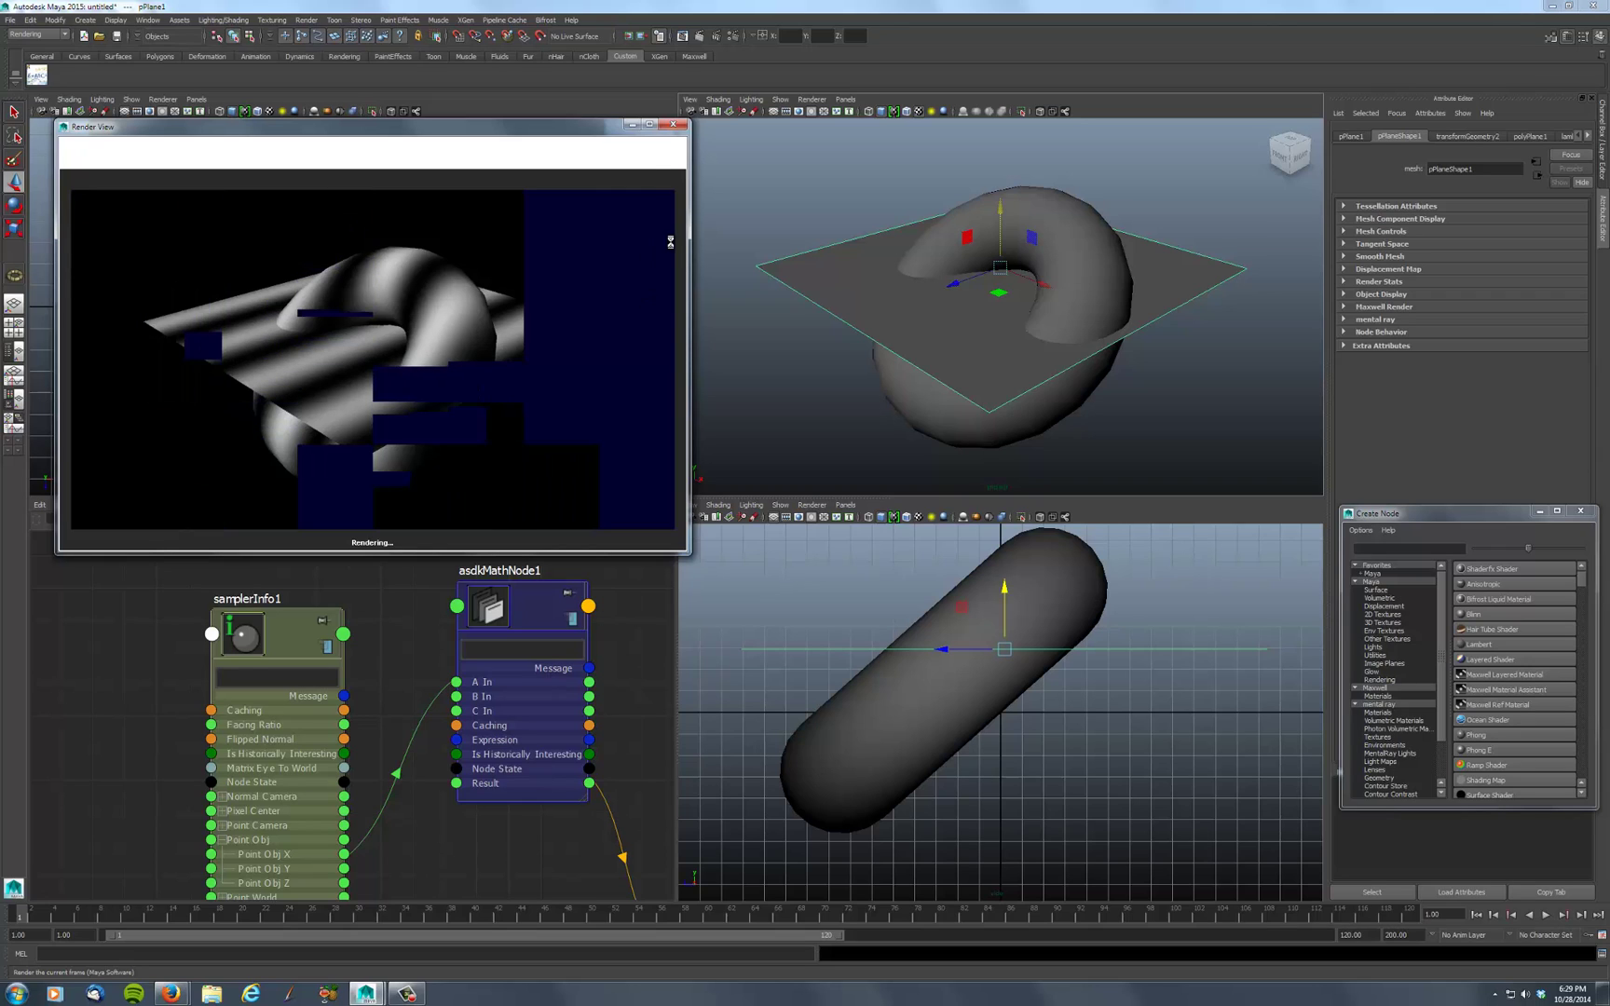
click(674, 127)
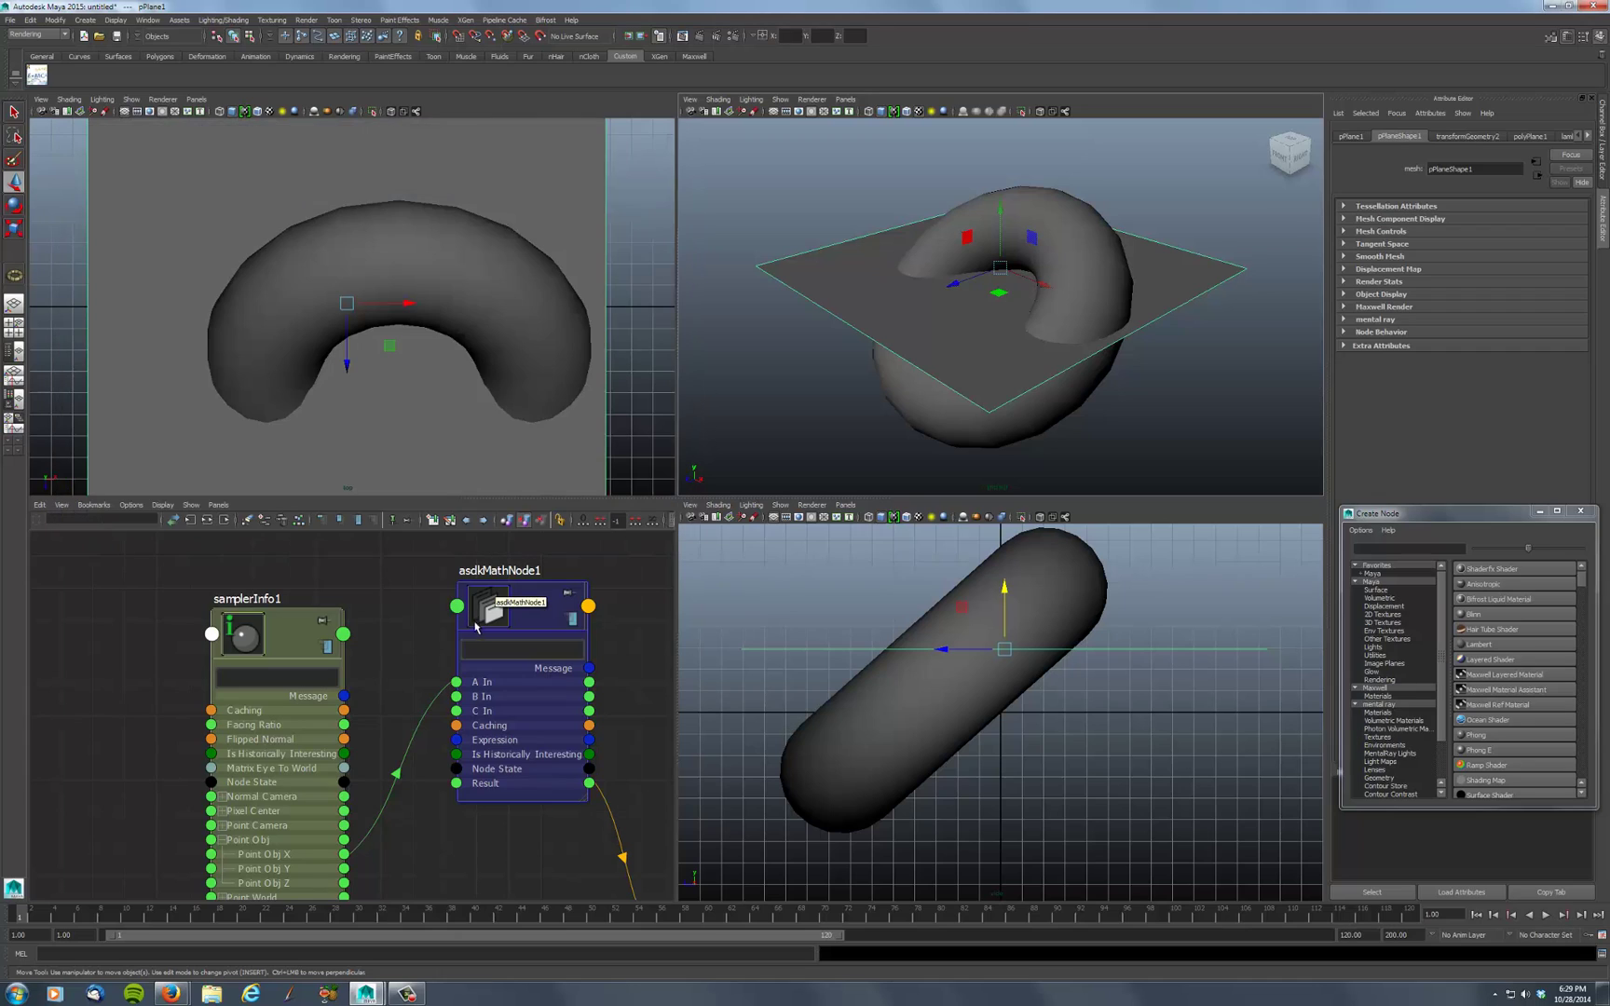
Multiply a by 10 inside the sine of the math node's expression
click(522, 623)
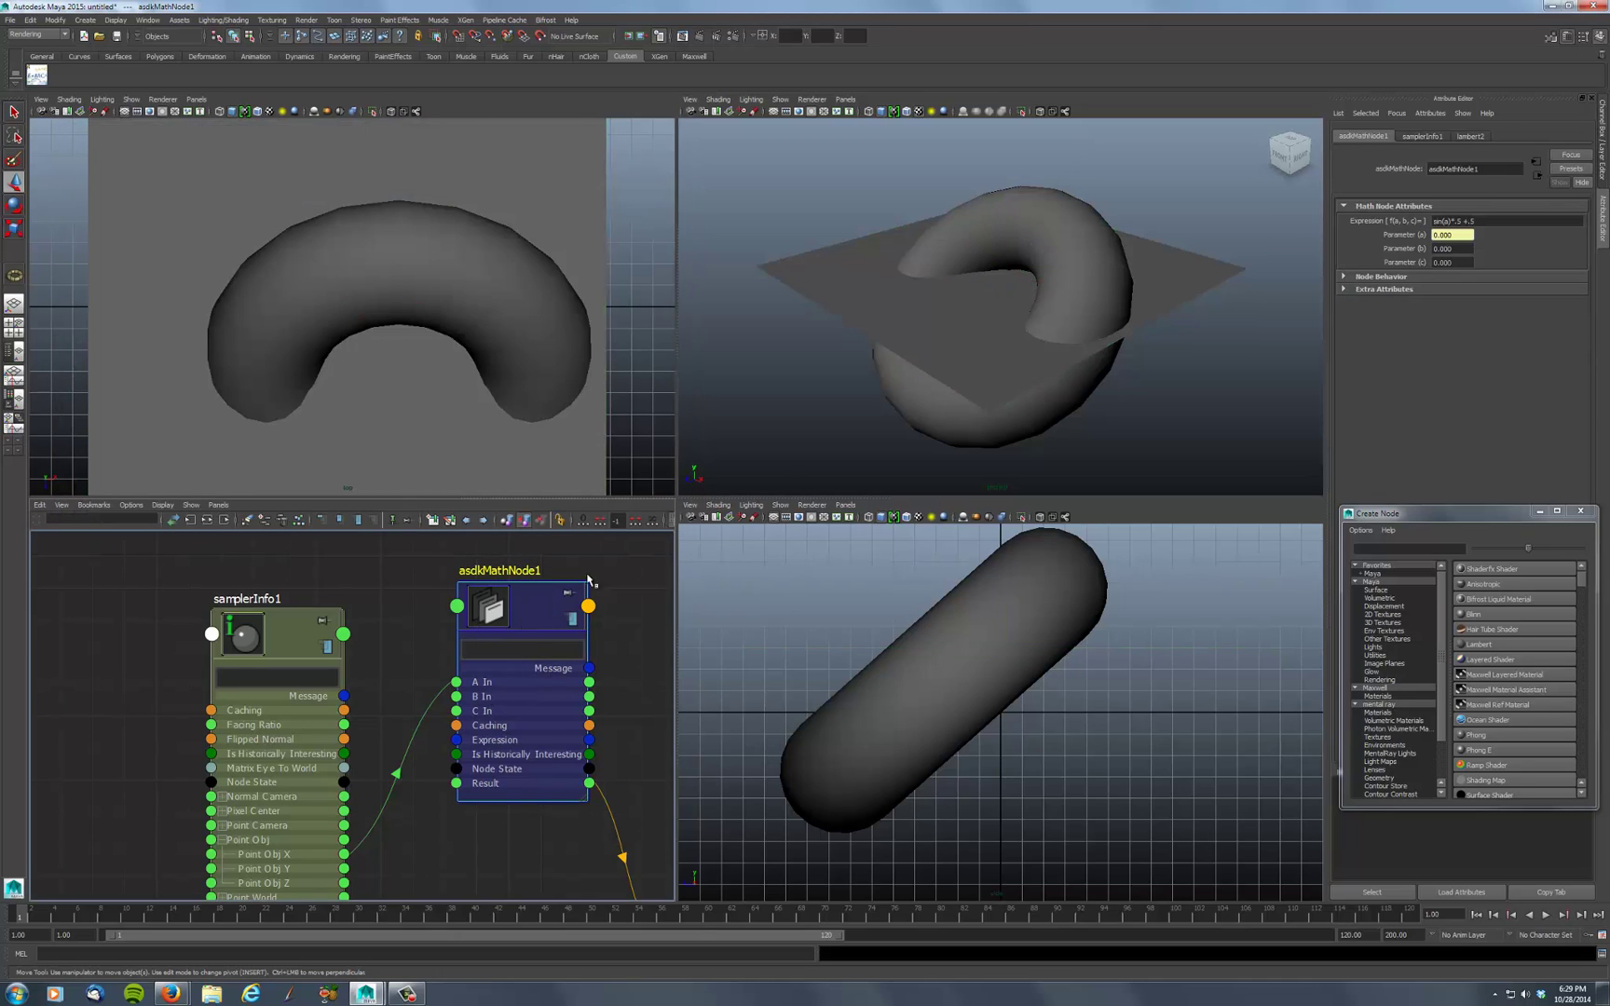
click(1449, 220)
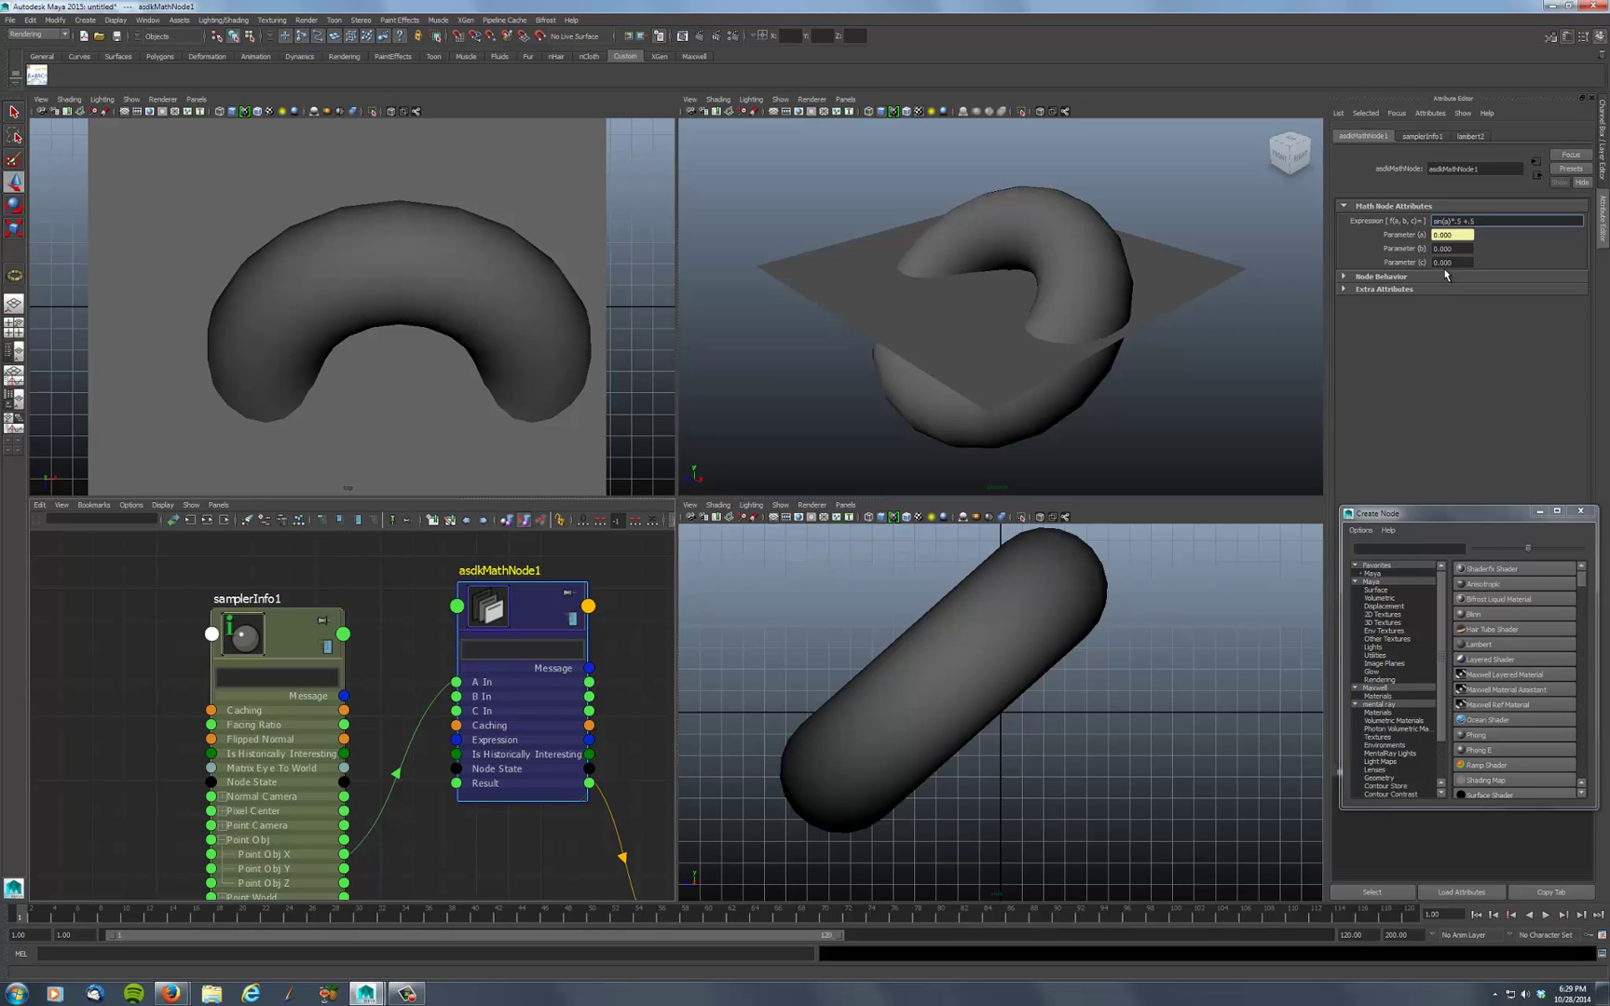
text(*10)
key(Return)
Render the perspective view to check the higher-frequency waves, then close the render window
click(952, 354)
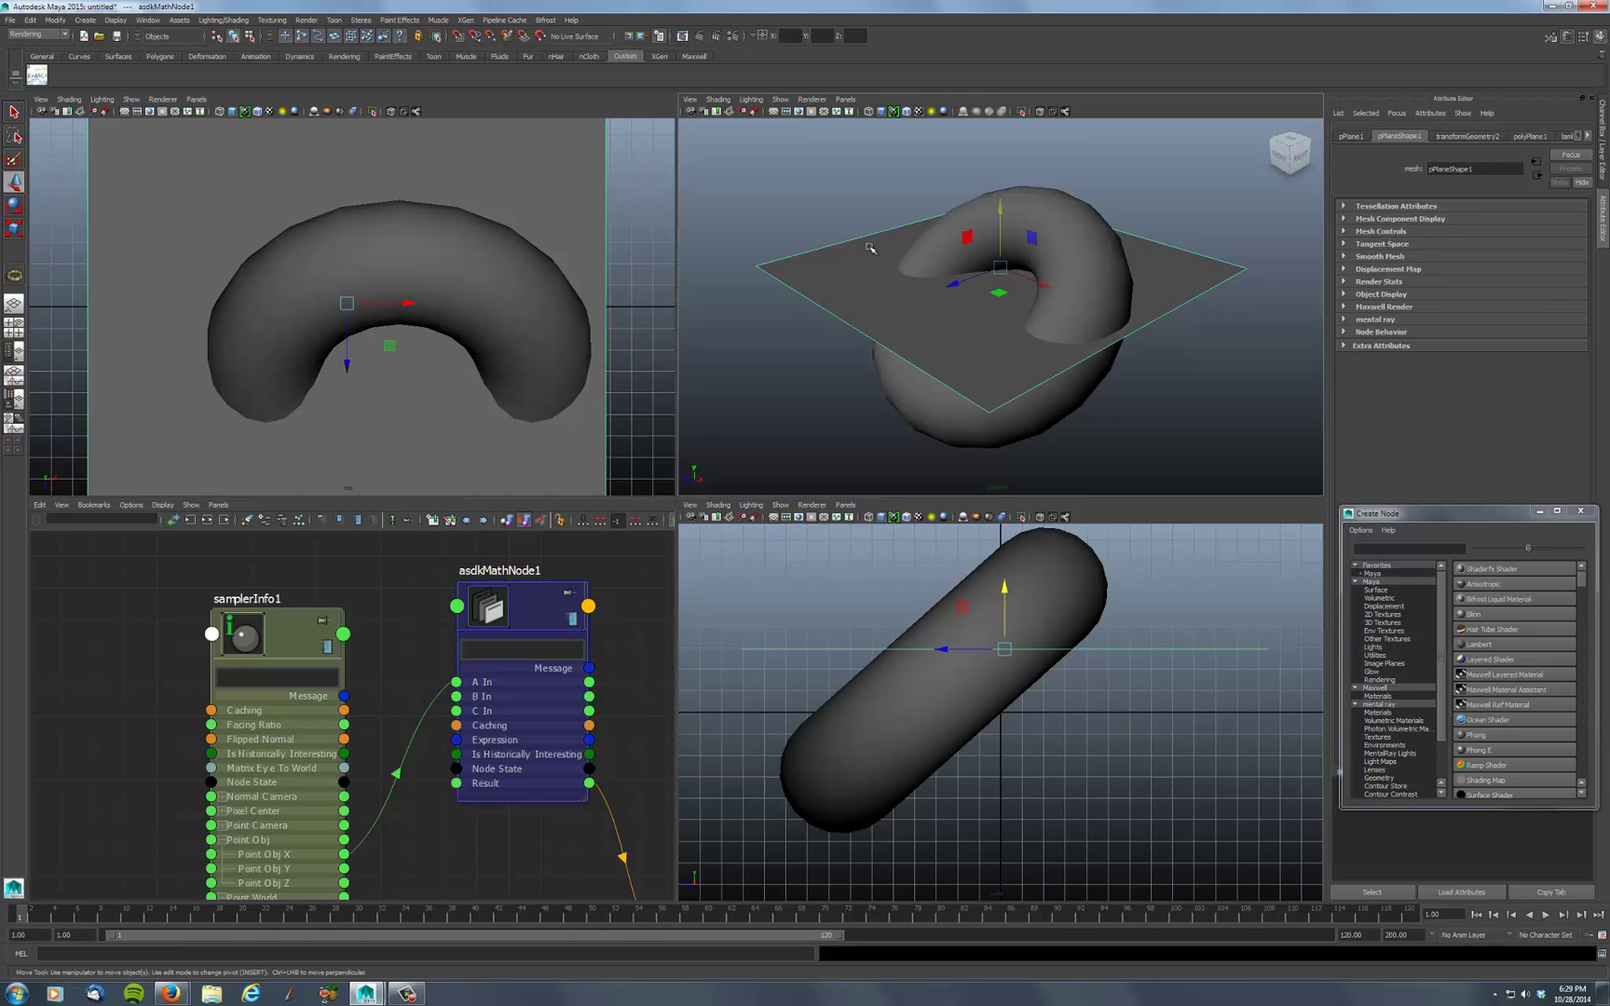
click(697, 36)
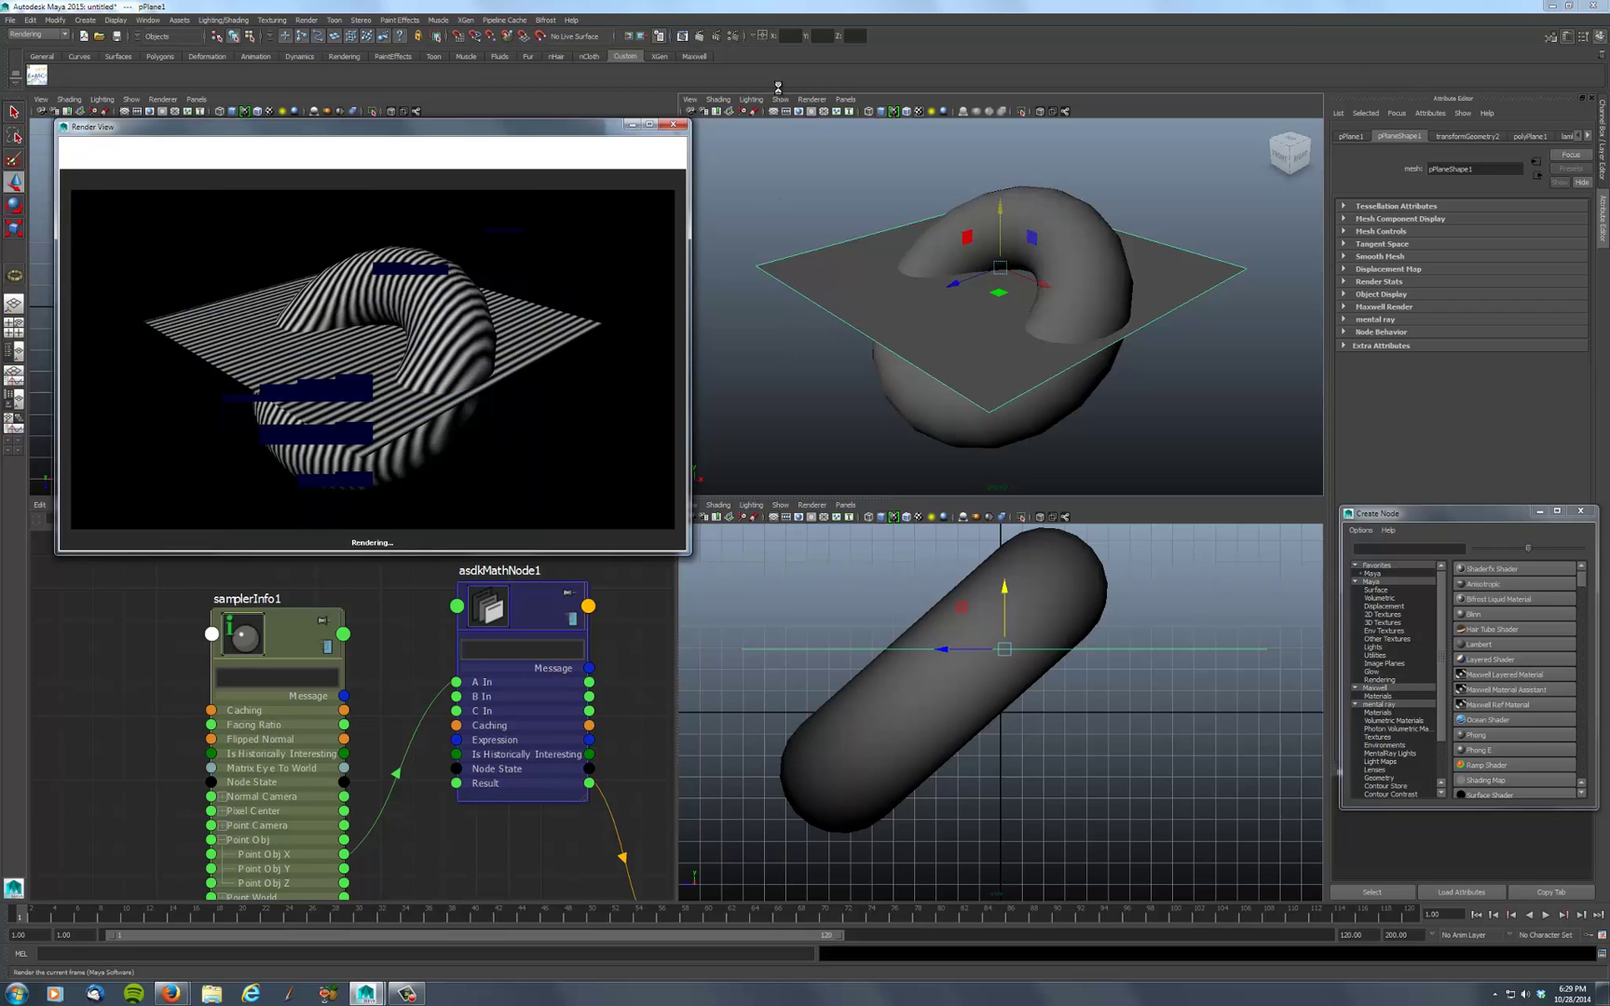
click(673, 125)
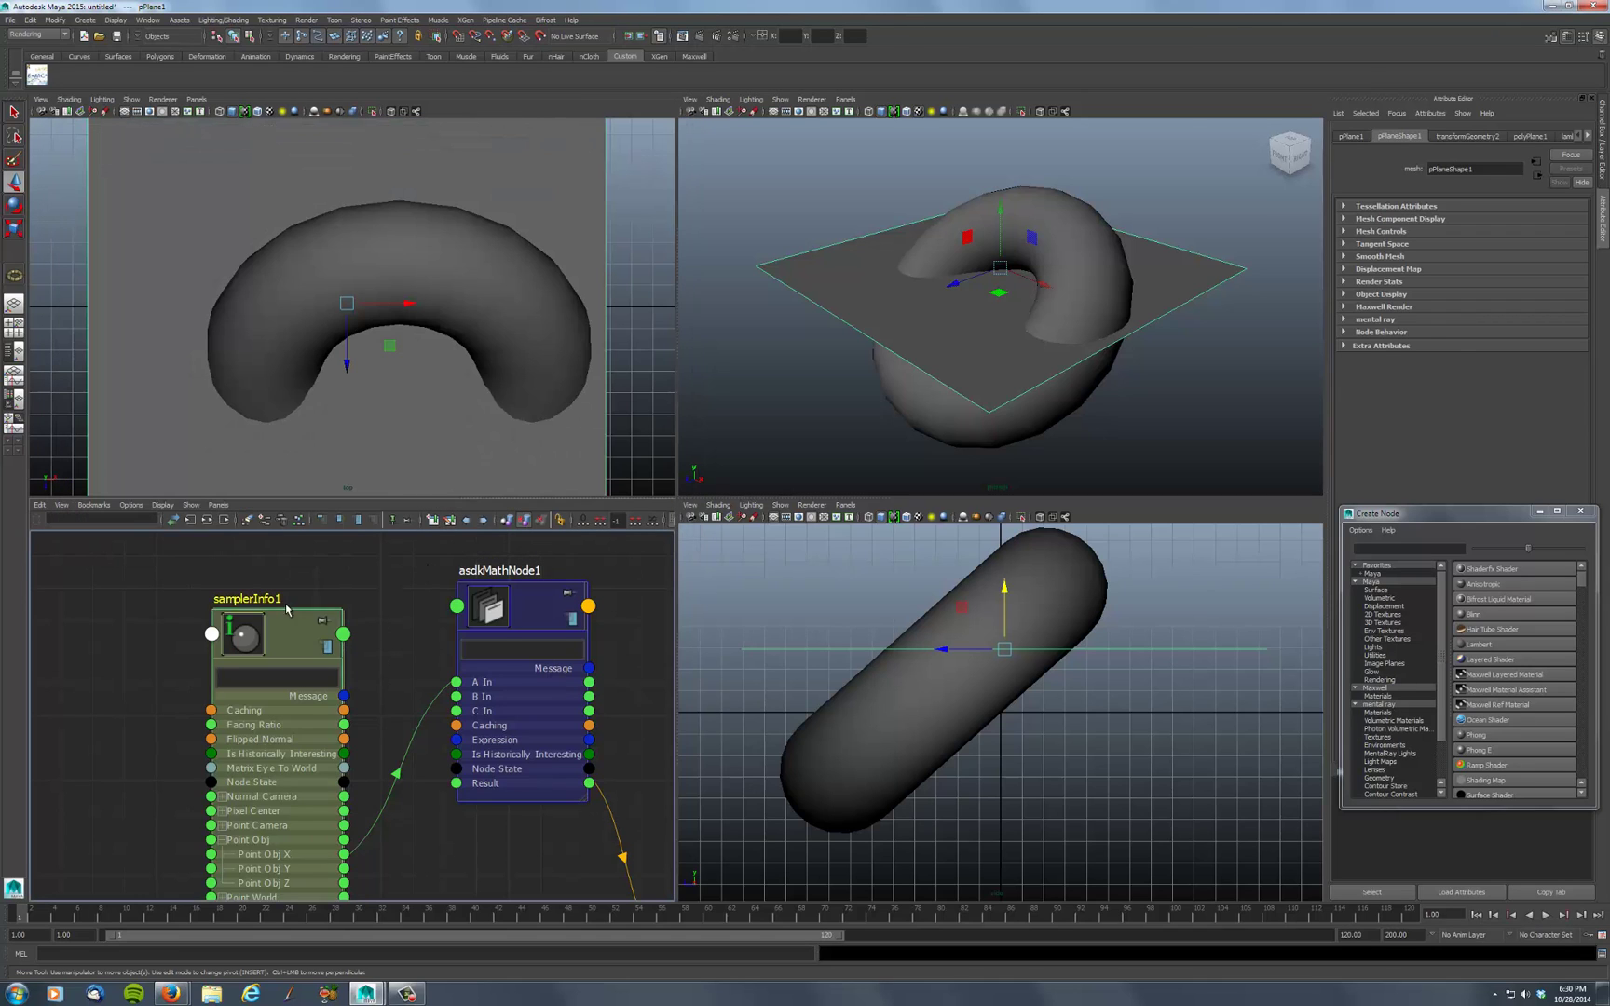
Move the samplerInfo node farther away from the math node, maximize the Node Editor and clear the selection
drag(297, 639, 224, 559)
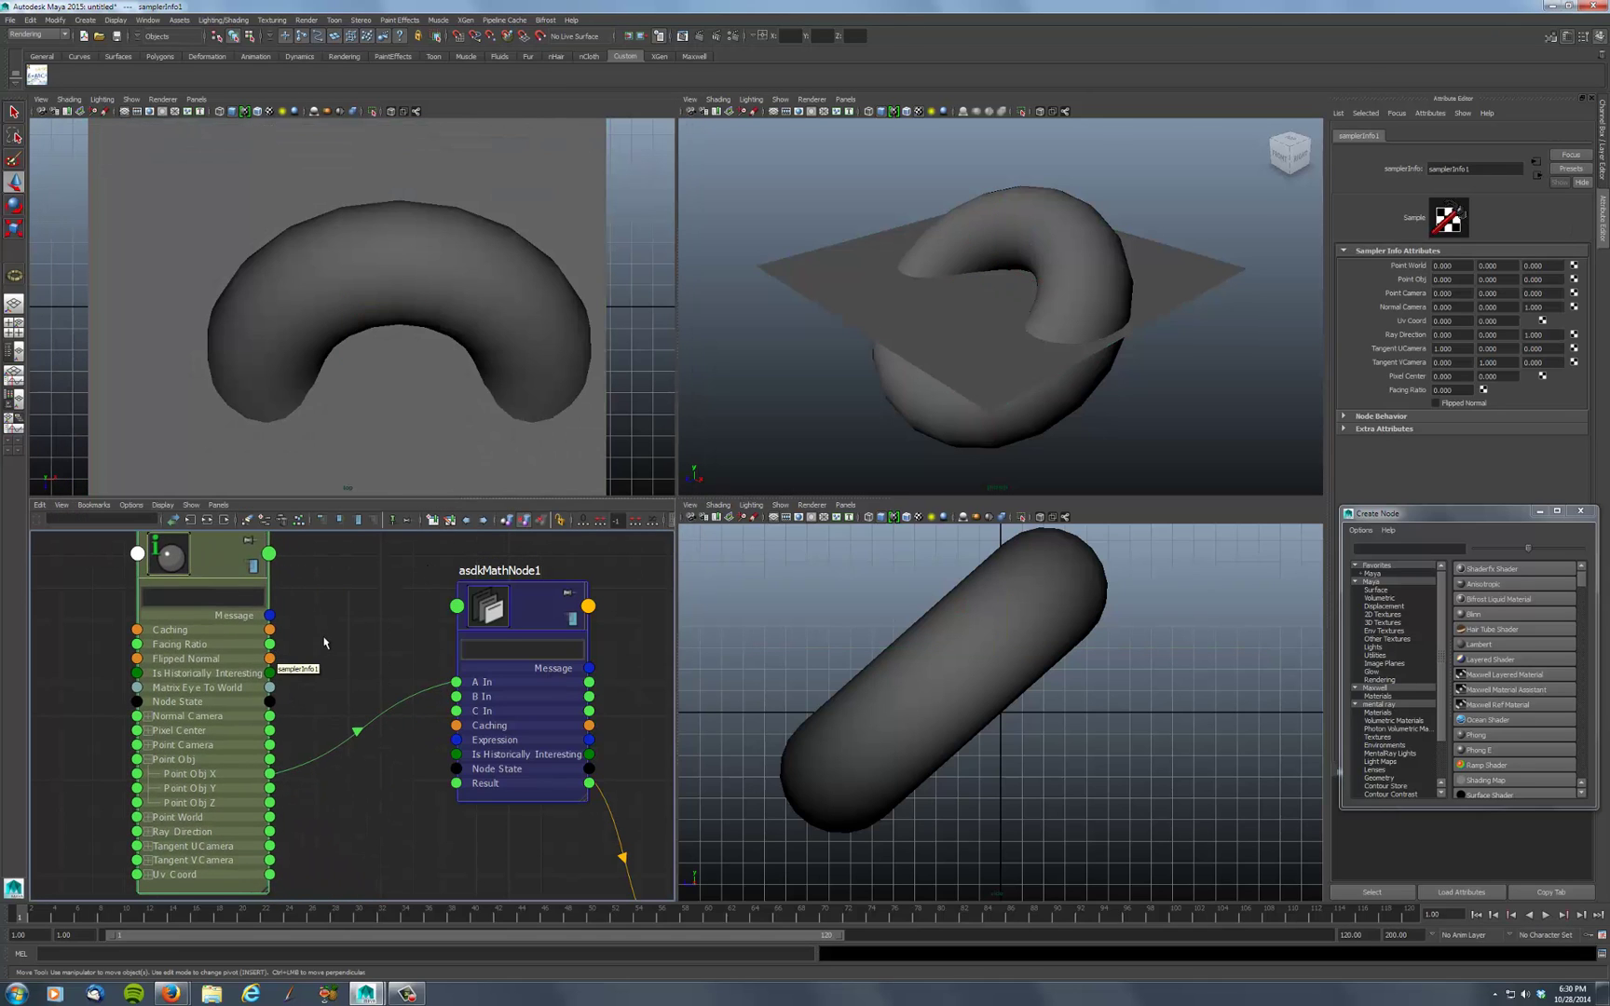
key(space)
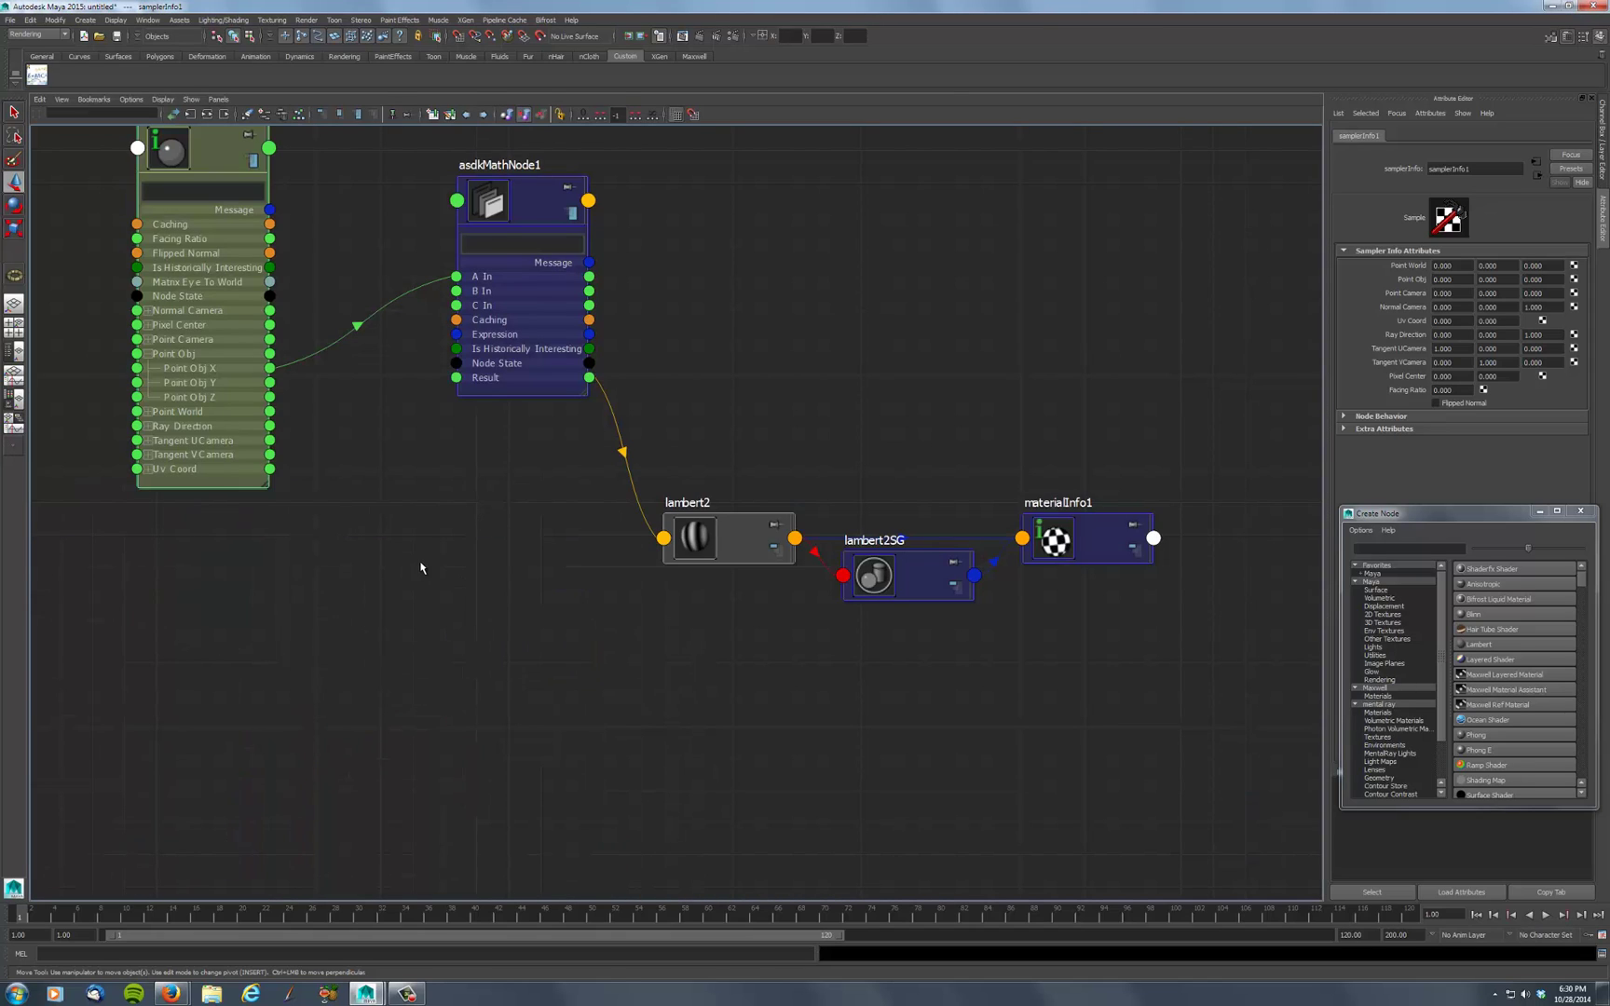
click(798, 373)
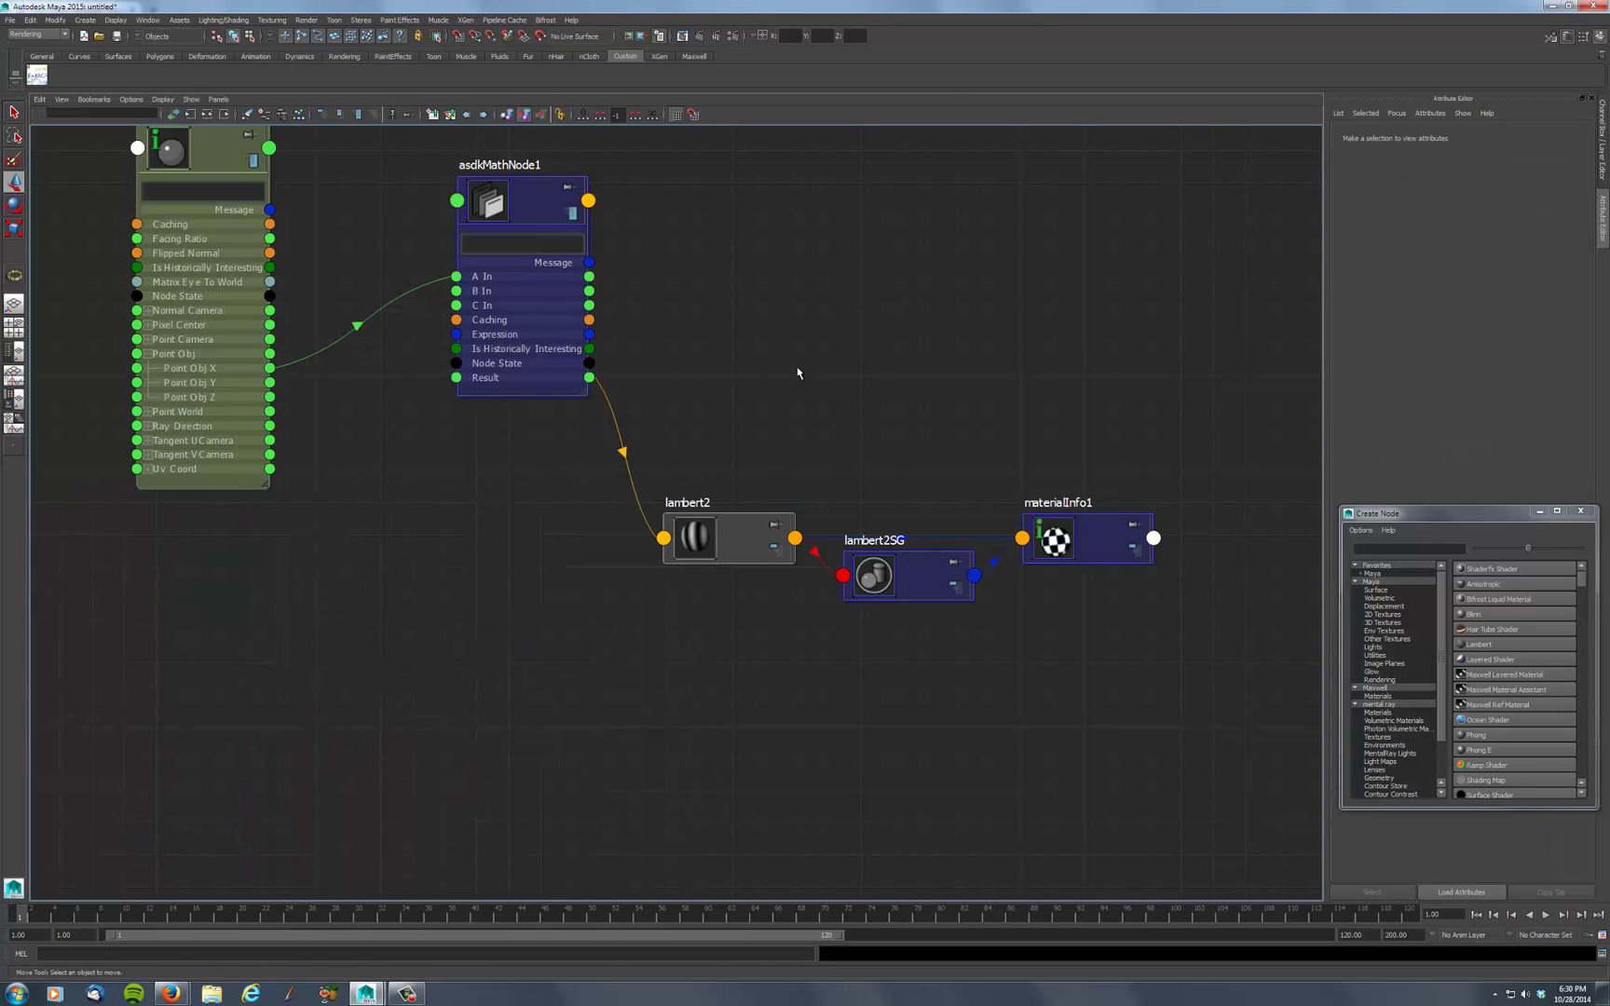
Create a distanceBetween node, place it in the free space beside the math node and expand it to show all attributes
key(Tab)
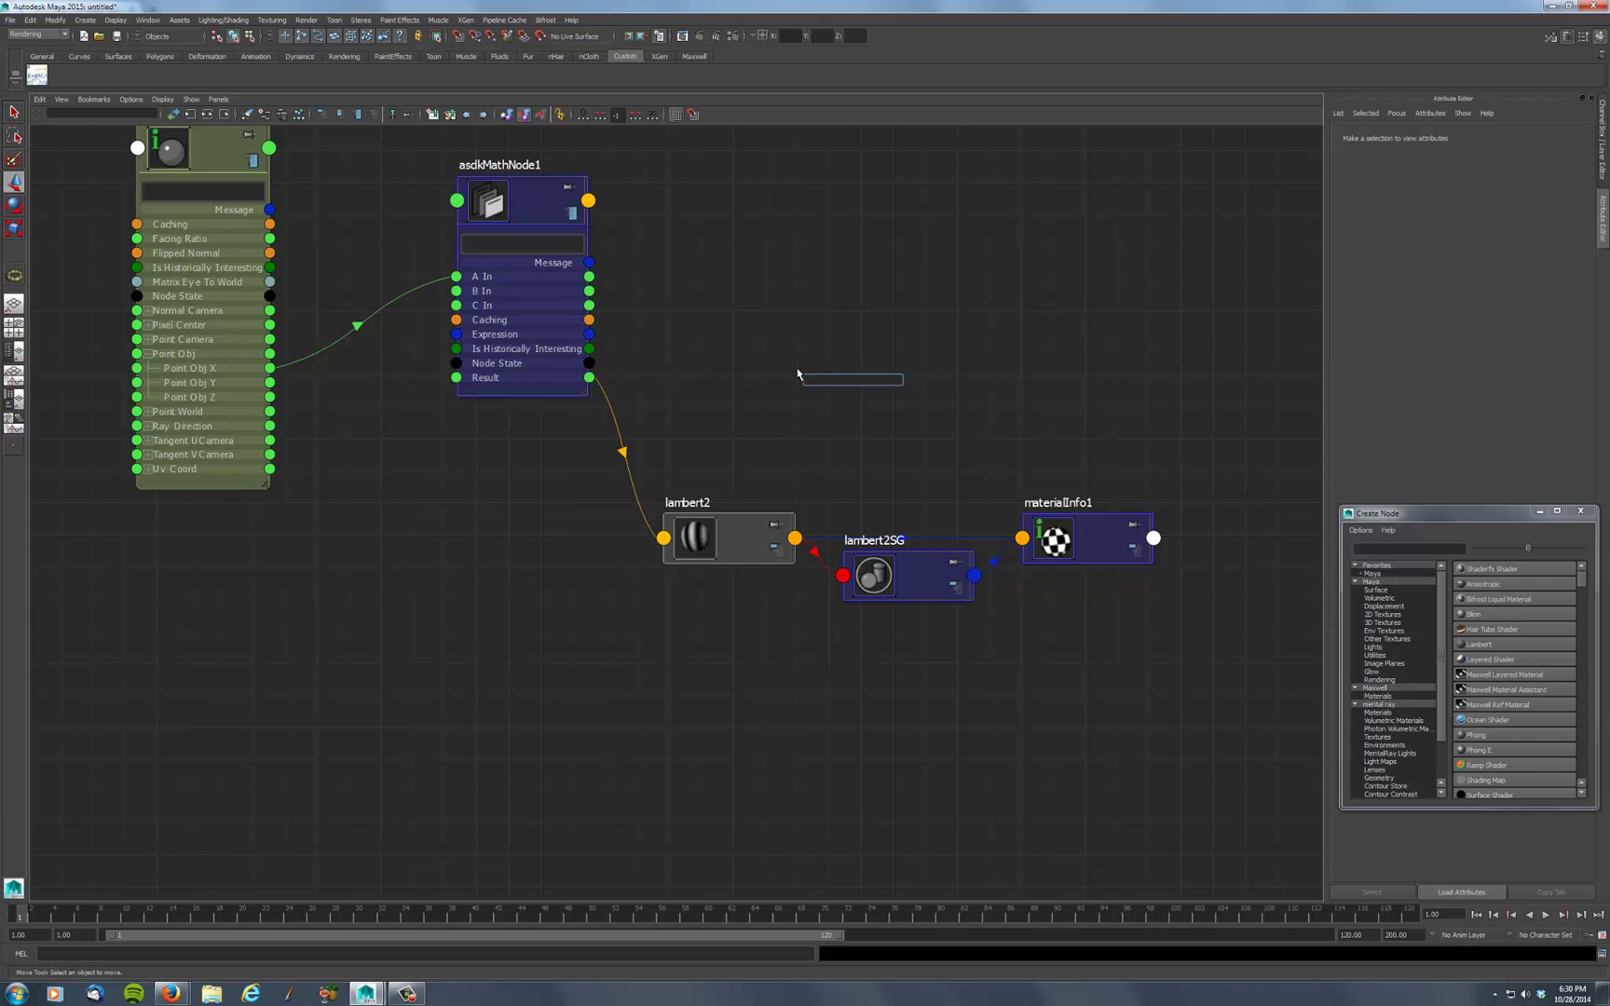
text(dist)
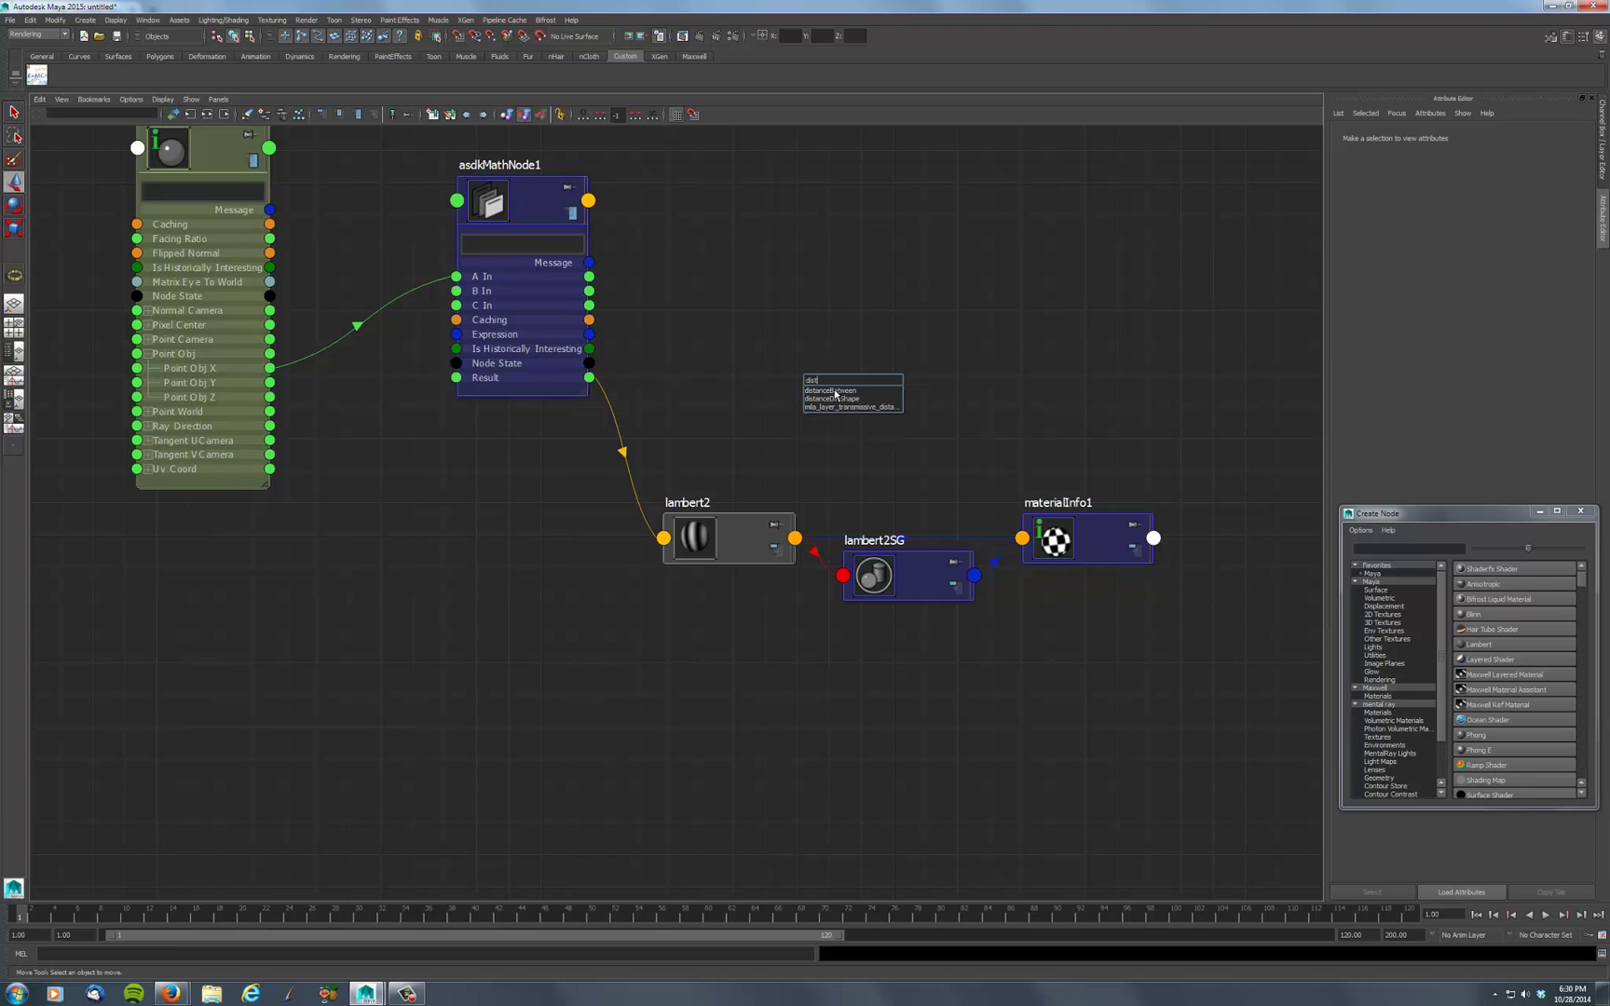
click(835, 391)
key(Return)
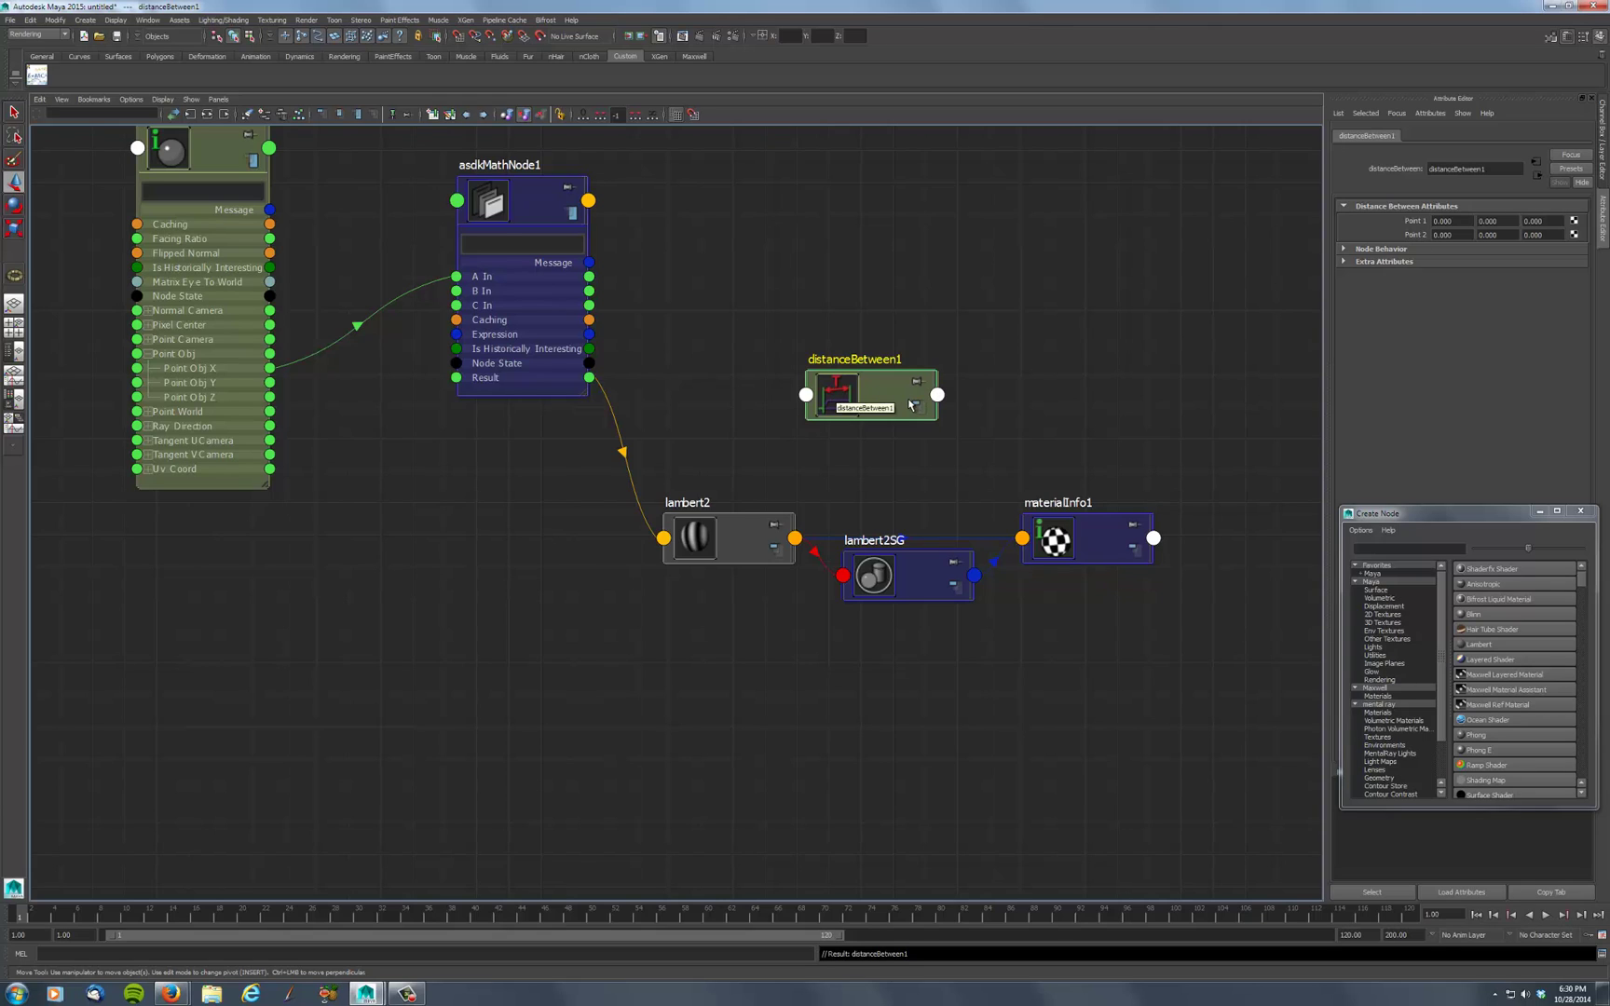
drag(910, 405, 914, 230)
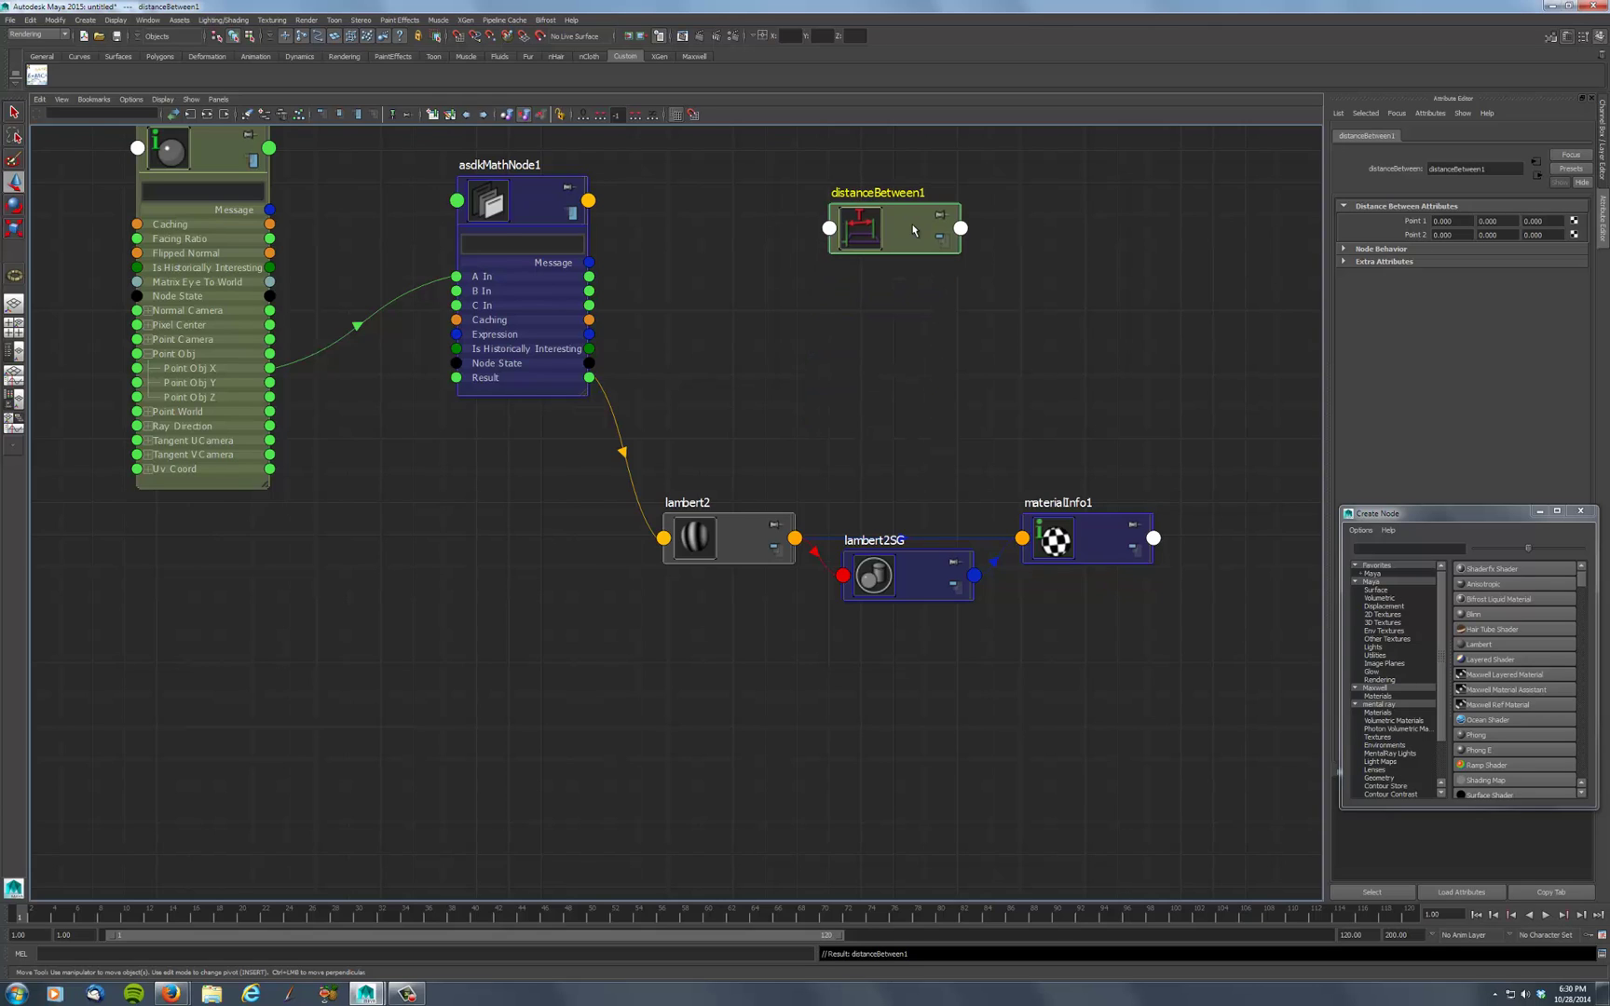
key(3)
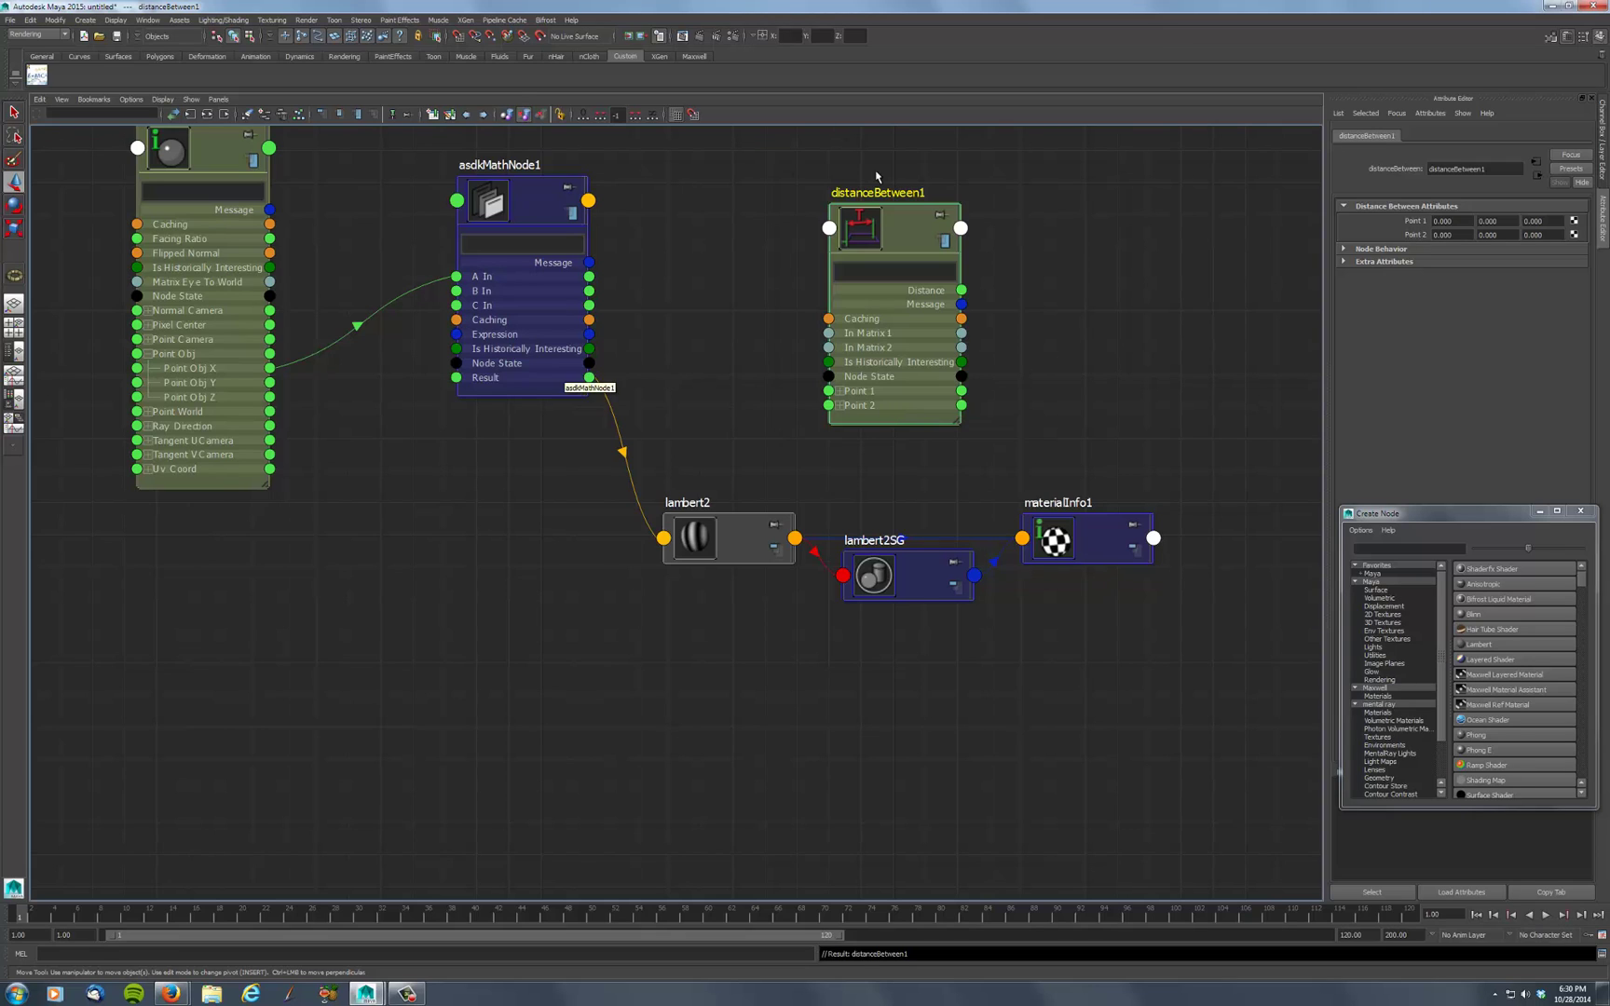
Move the distanceBetween node below the math node and disconnect samplerInfo's Point Obj X from the math node's A In
drag(902, 222, 475, 476)
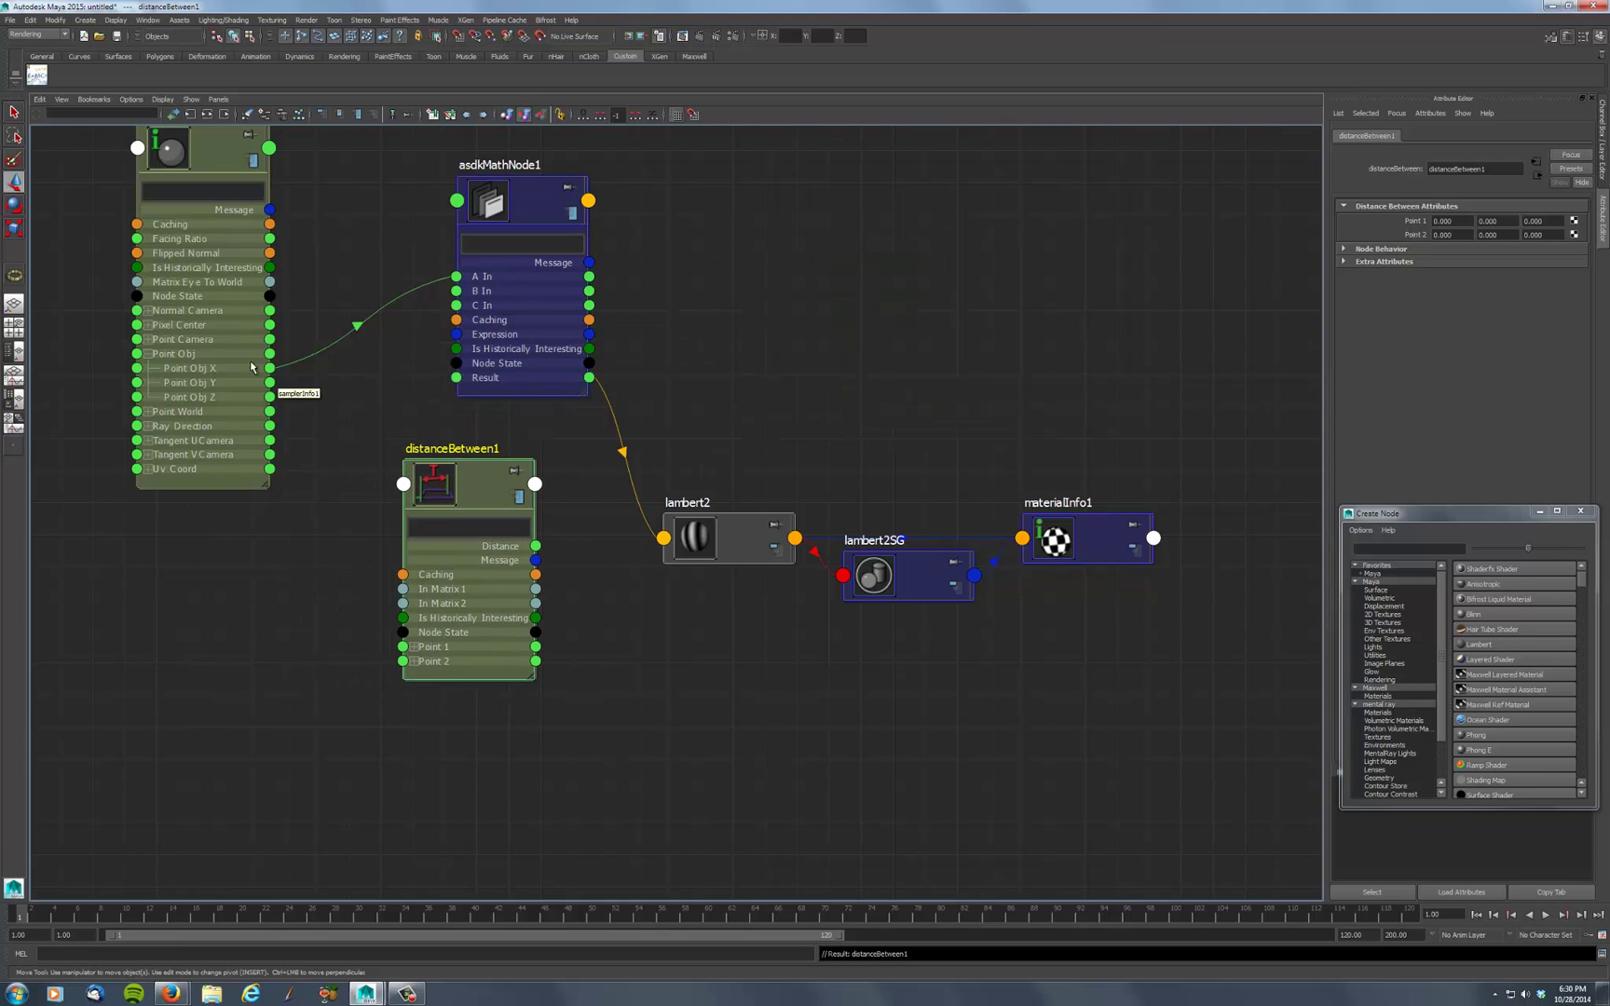
click(325, 366)
key(Delete)
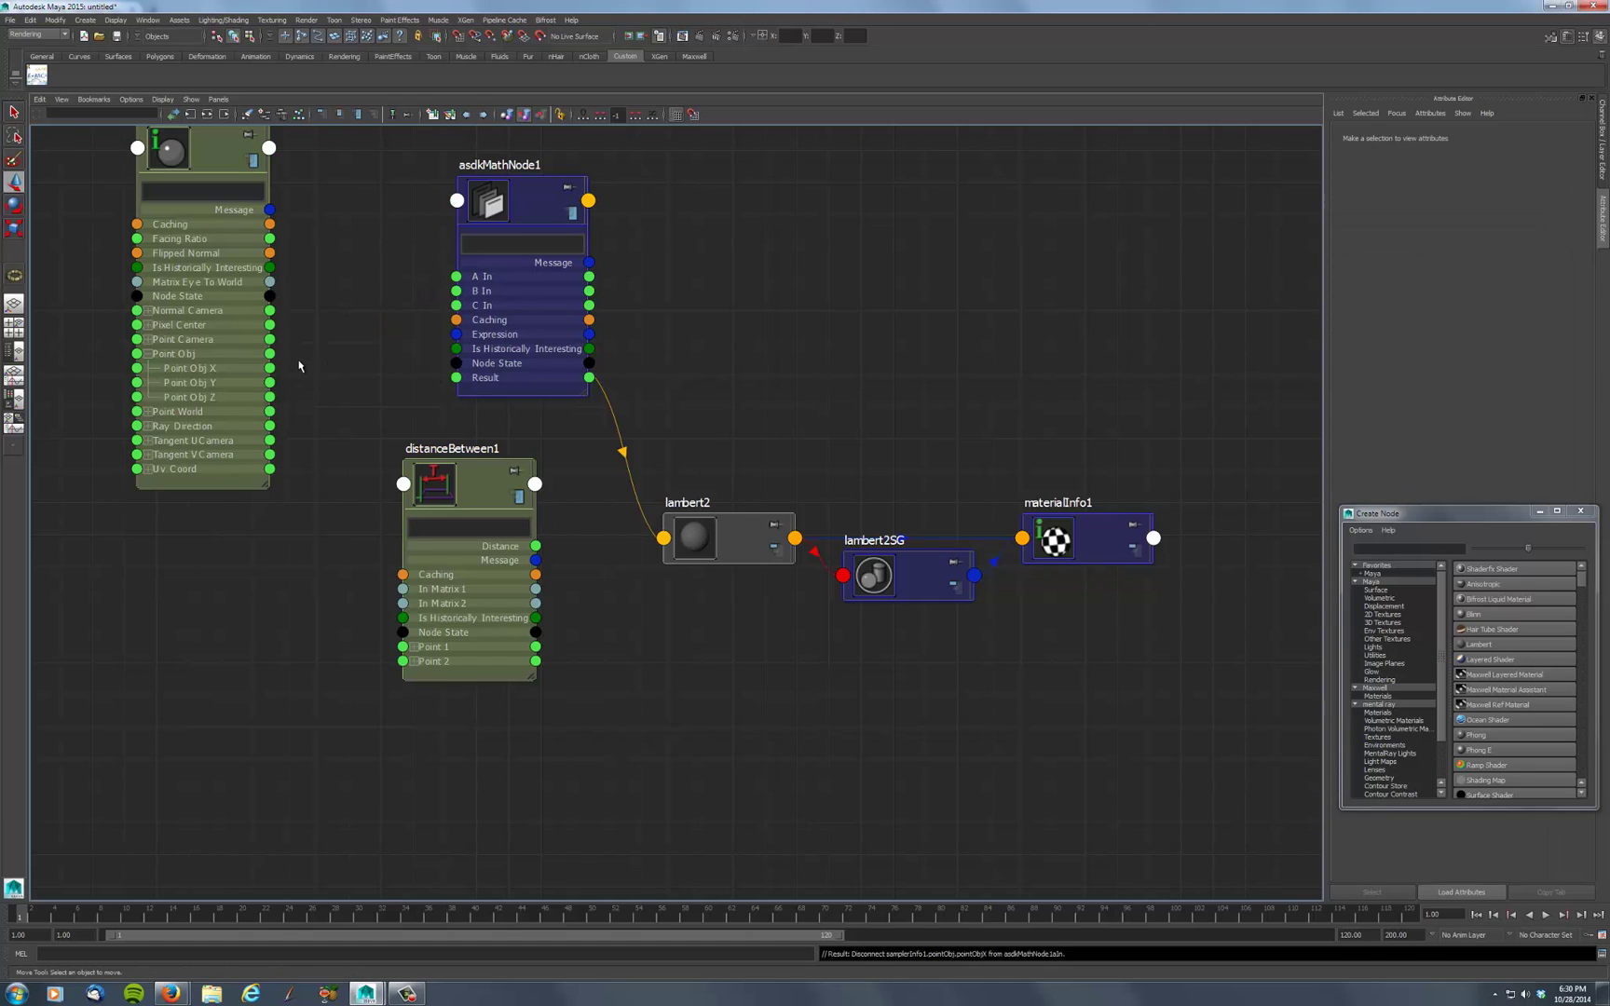
Connect samplerInfo's Point Obj to distanceBetween's Point 2, and distanceBetween's Distance to the math node's A In
click(149, 354)
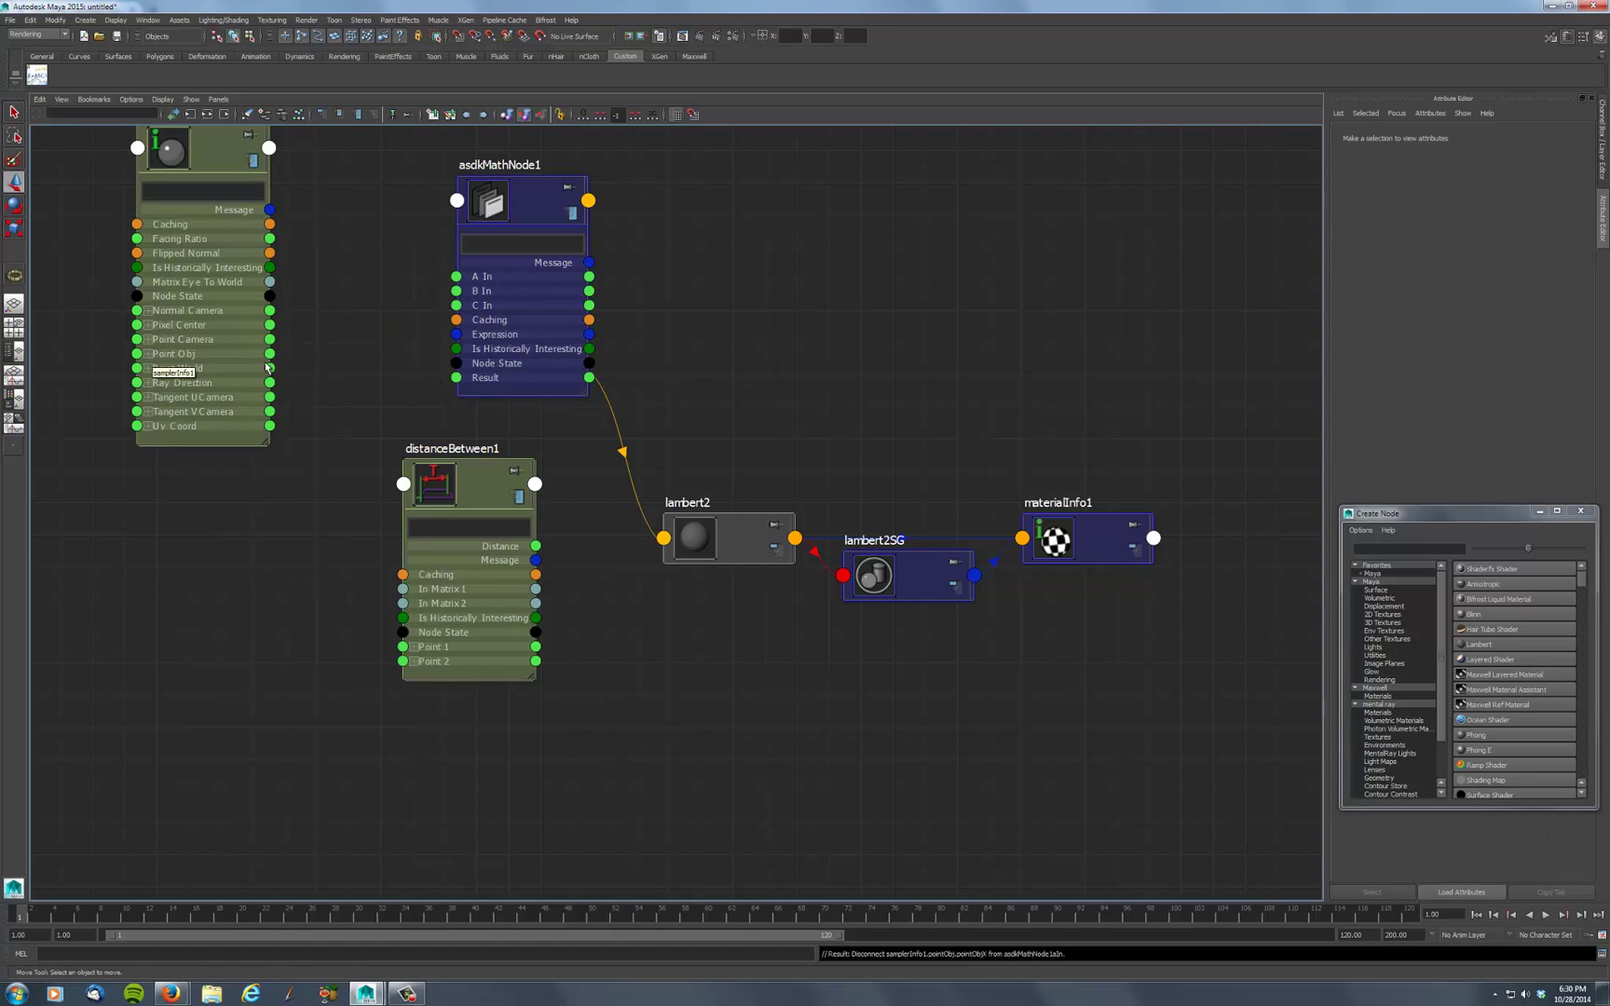
drag(270, 354, 402, 668)
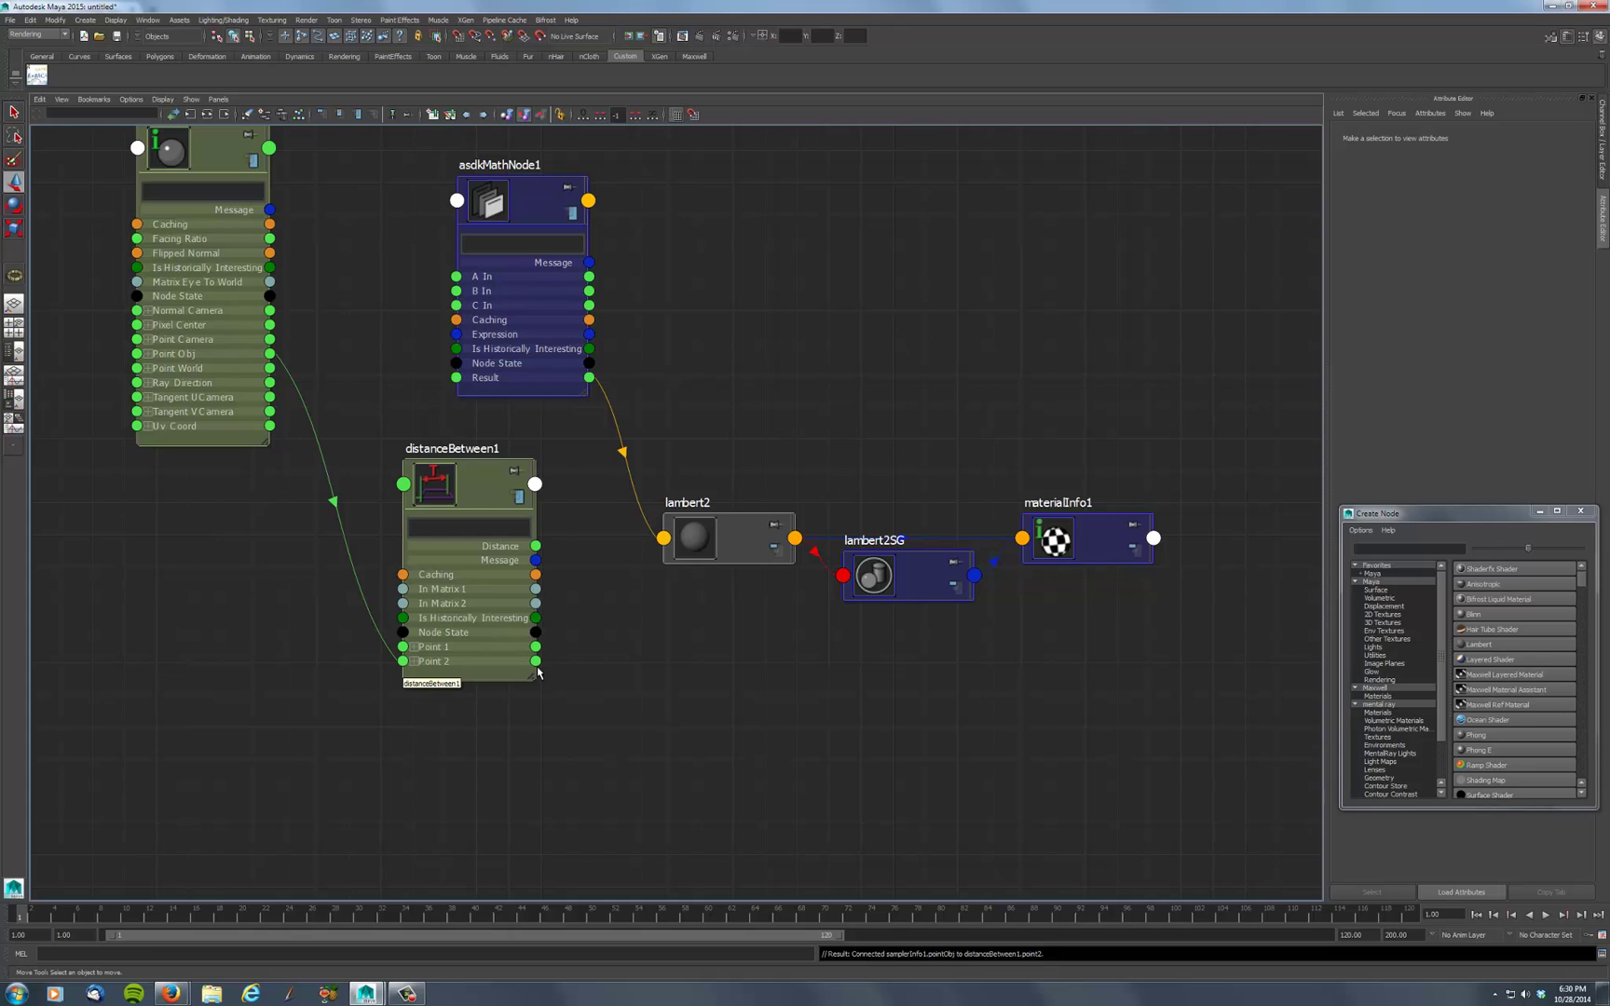
drag(537, 547, 462, 279)
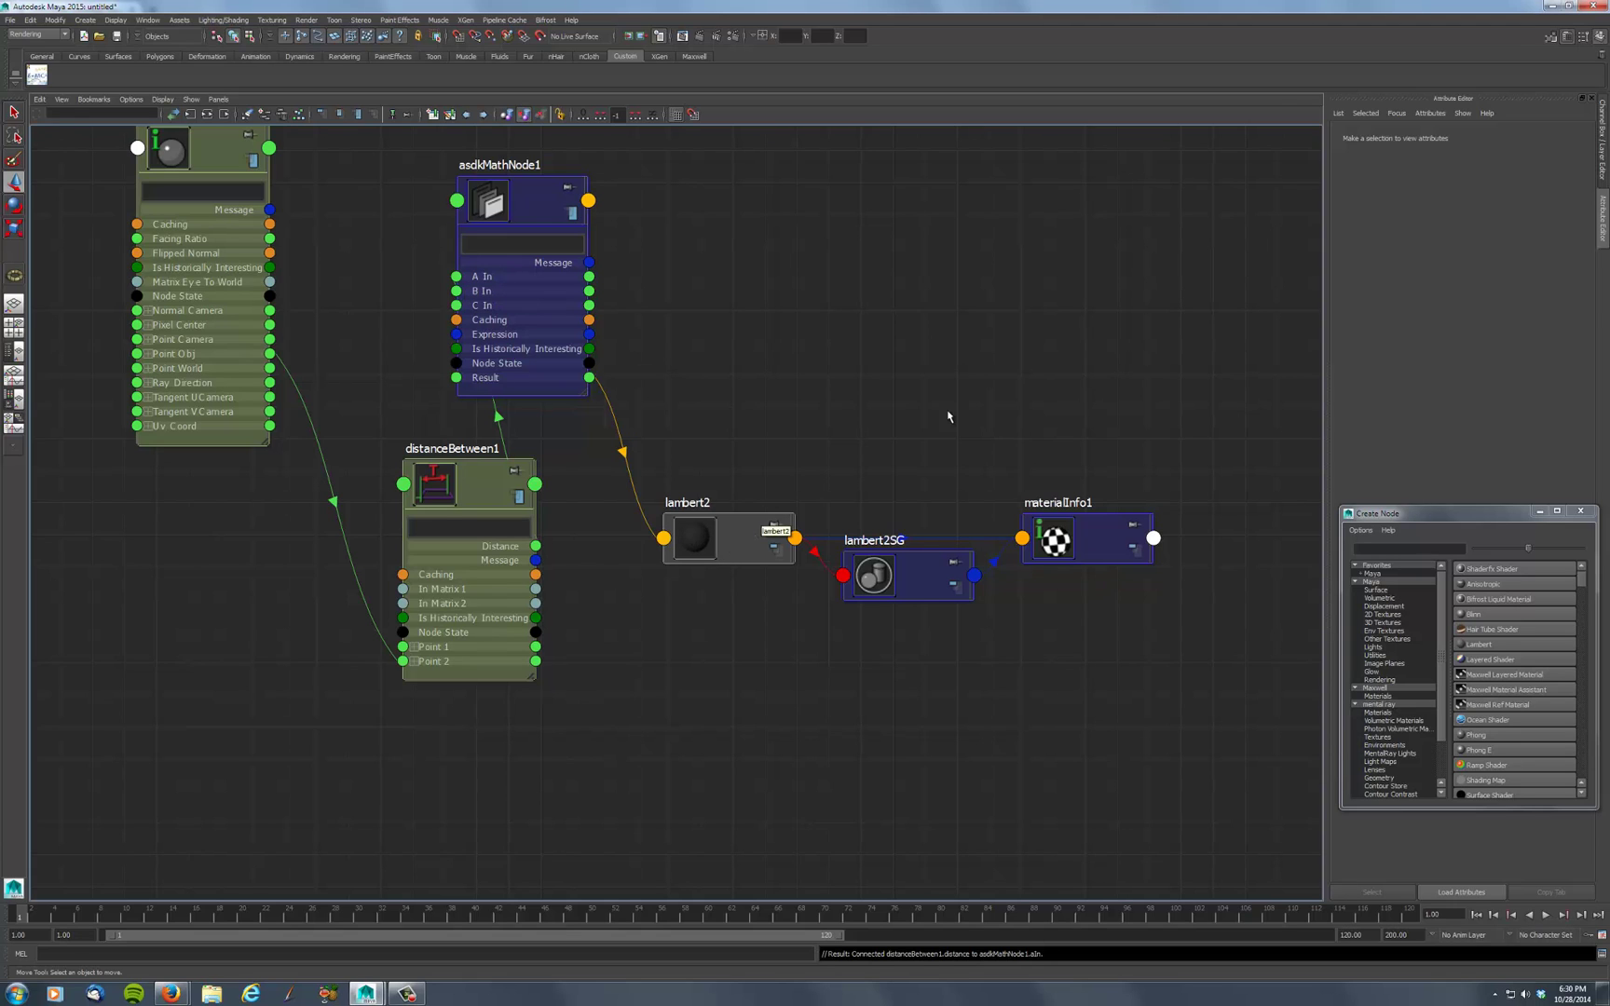
Return to the four-view layout and render the perspective view to check the distance-based waves
key(space)
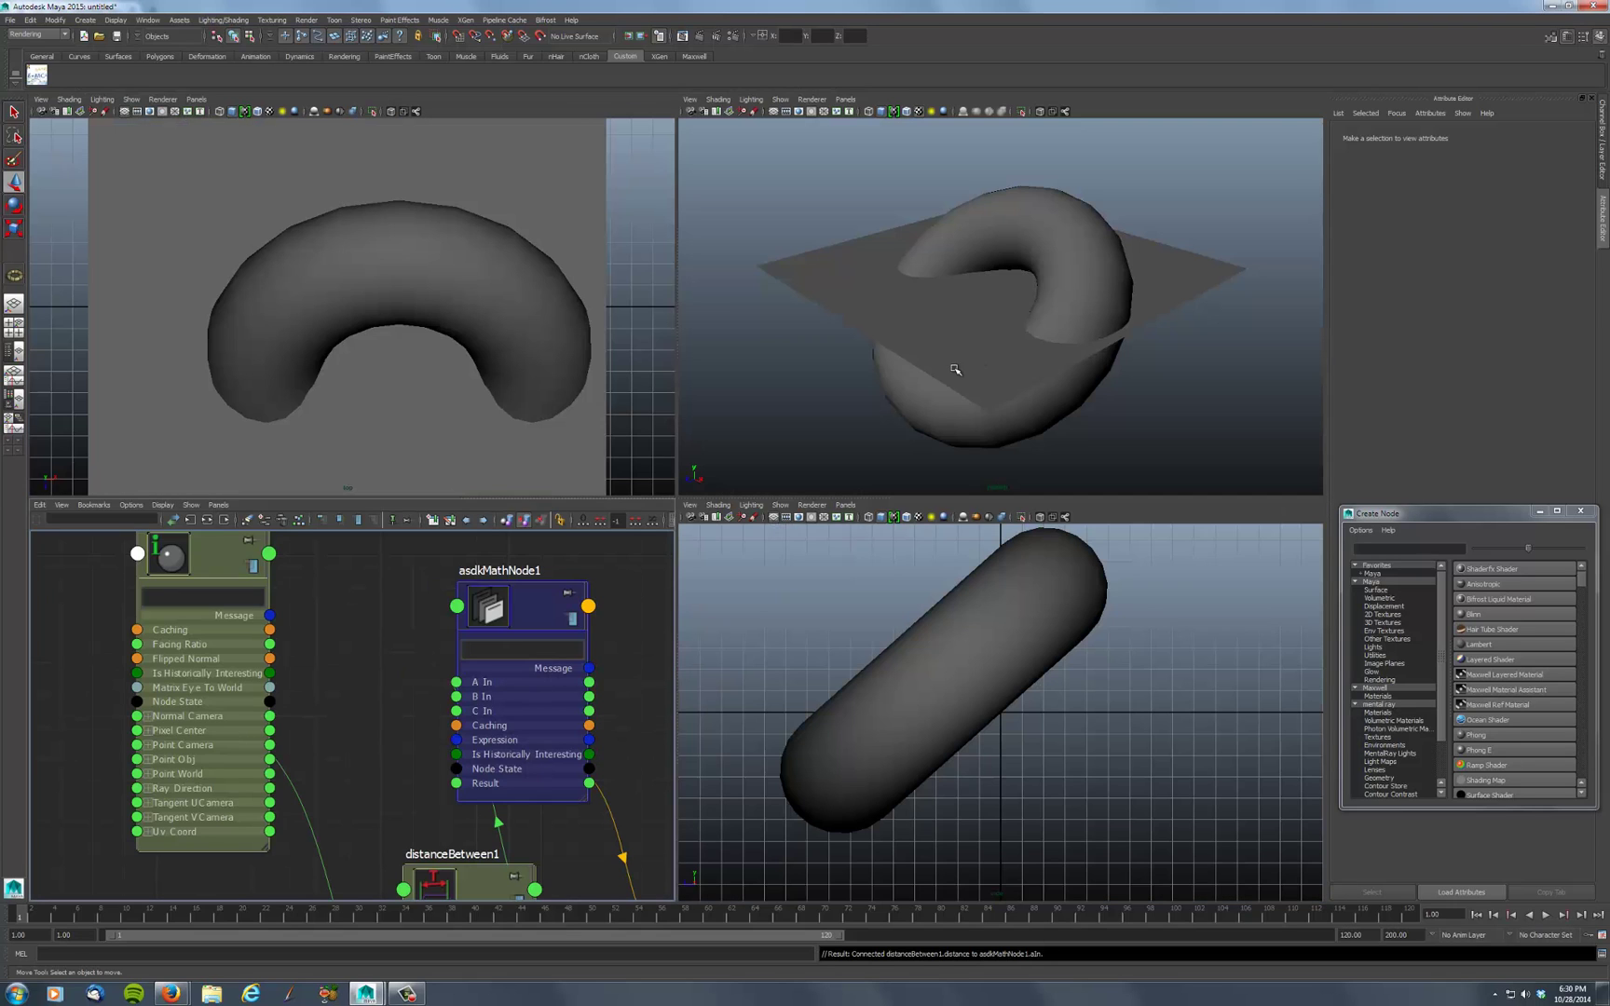
click(955, 370)
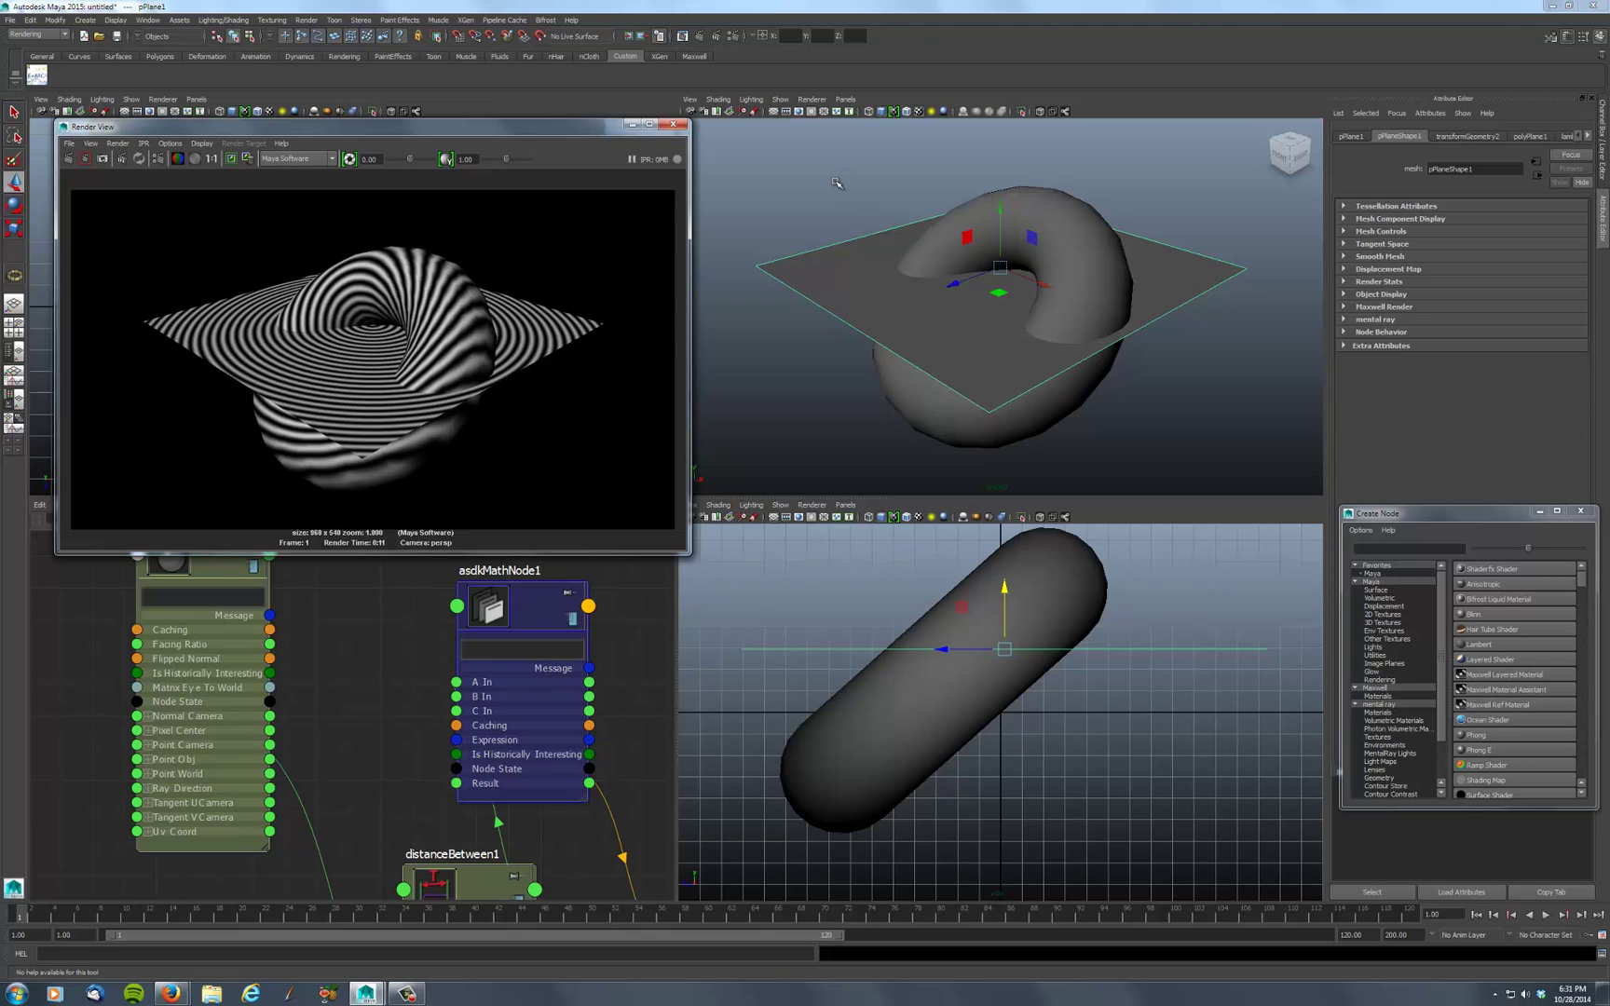
Scale the torus uniformly to about twice its size, clear the selection and render the perspective view
click(1090, 269)
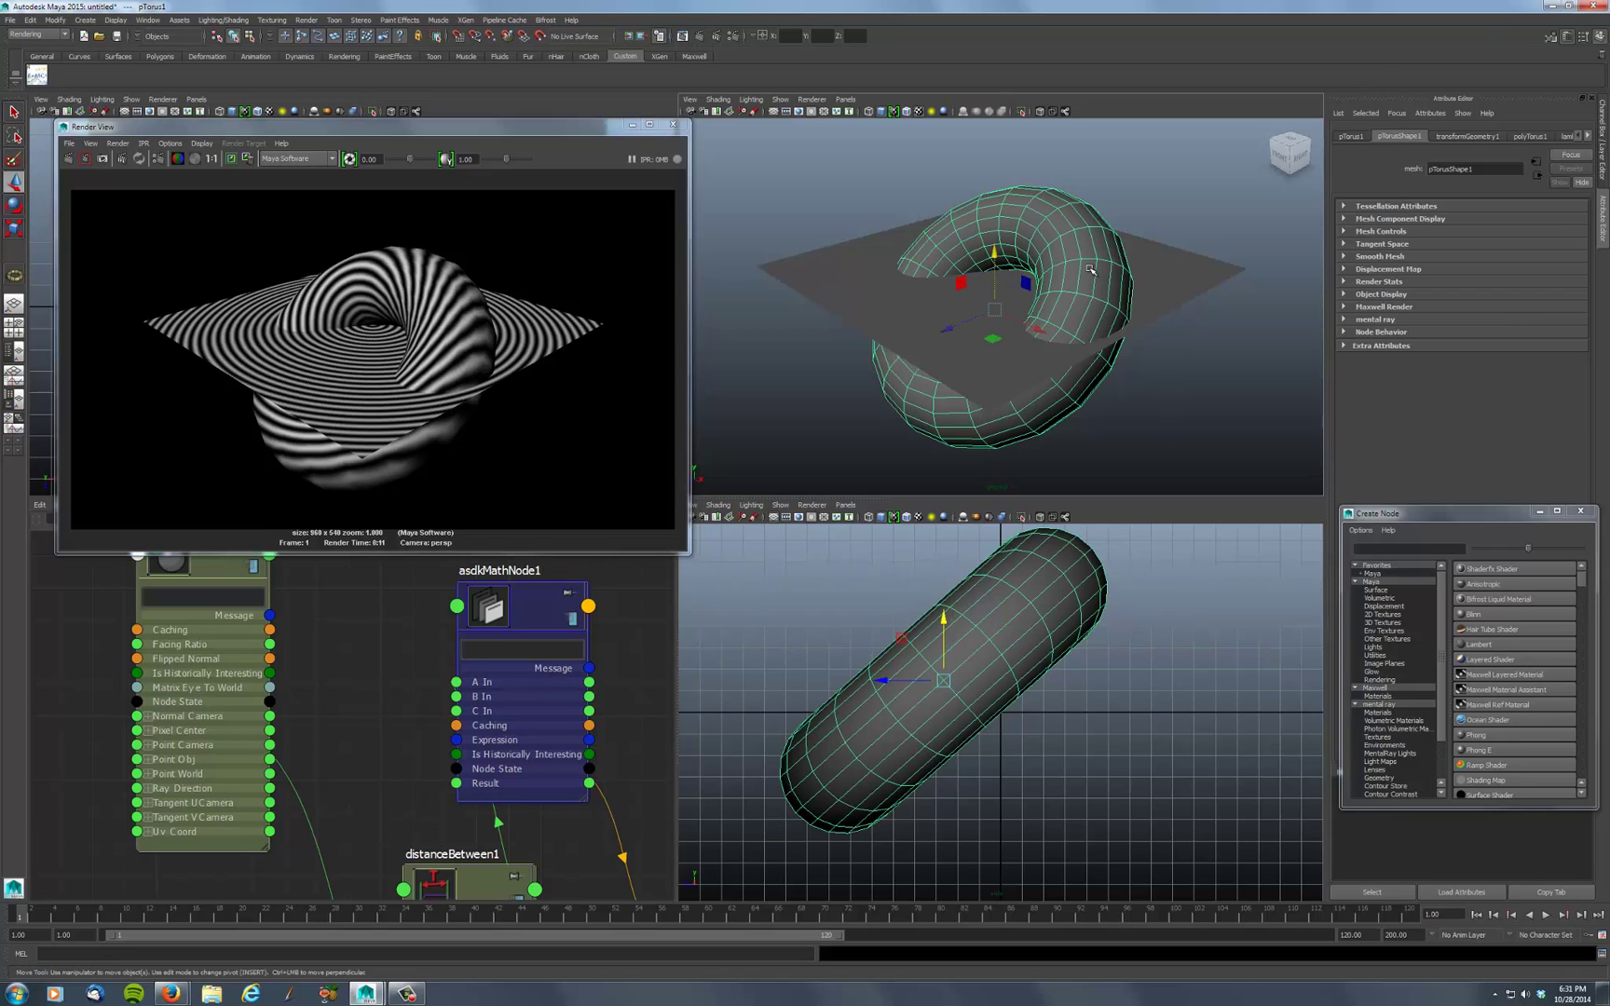
key(e)
key(r)
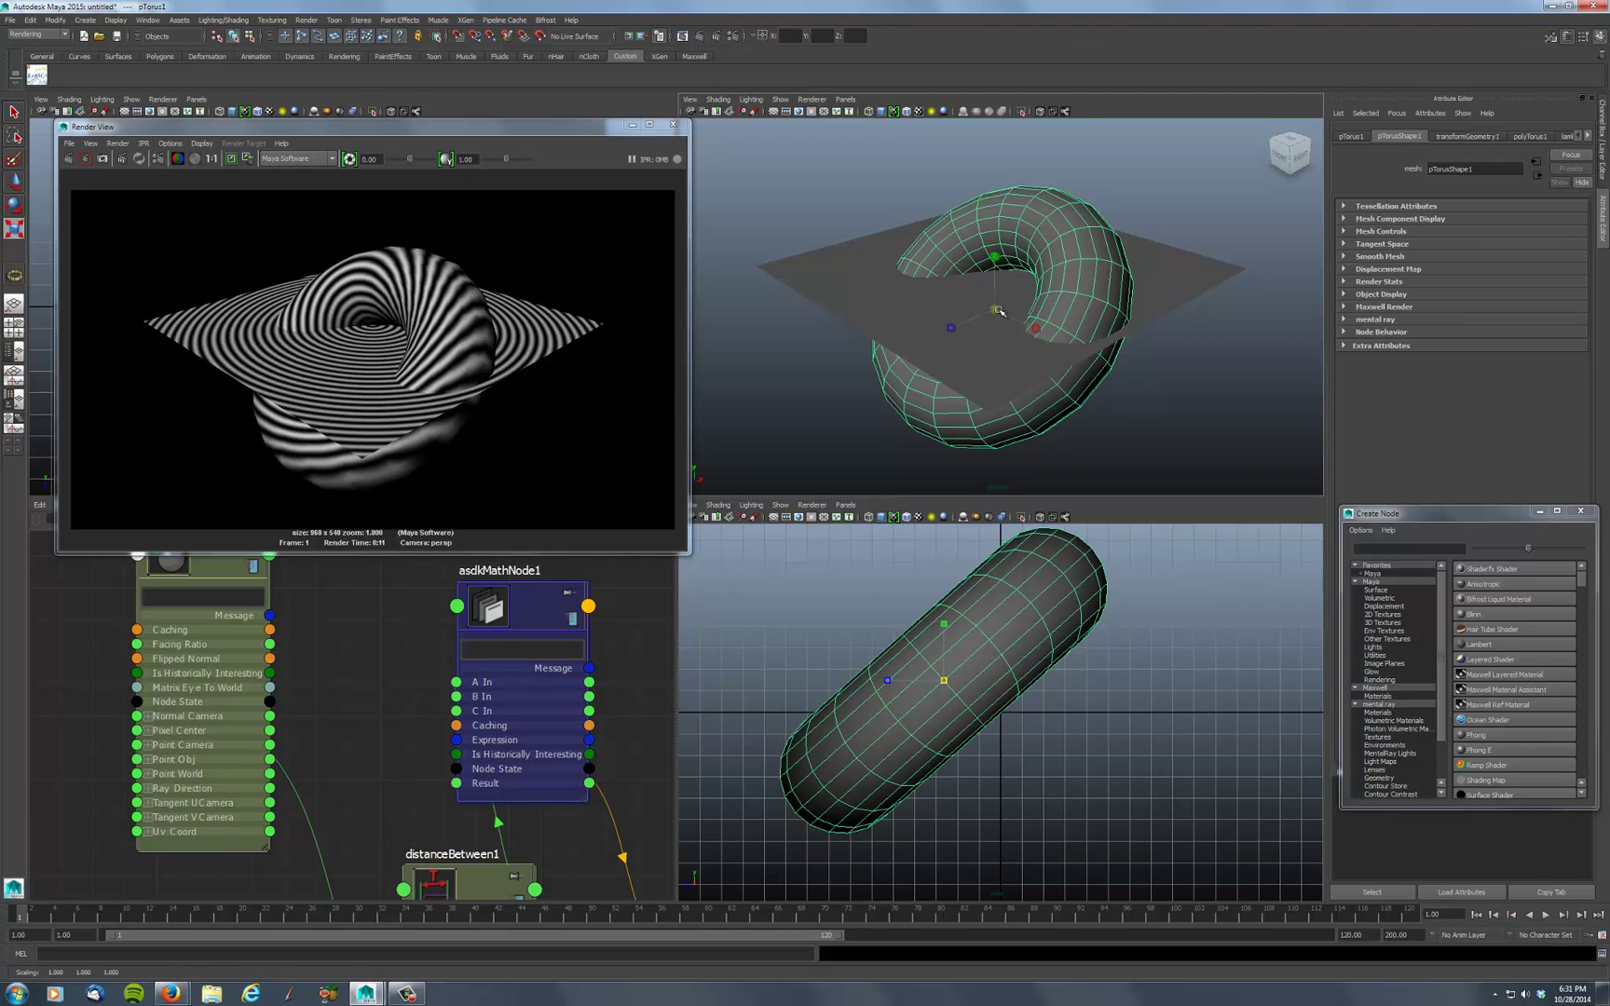
drag(998, 312, 1209, 297)
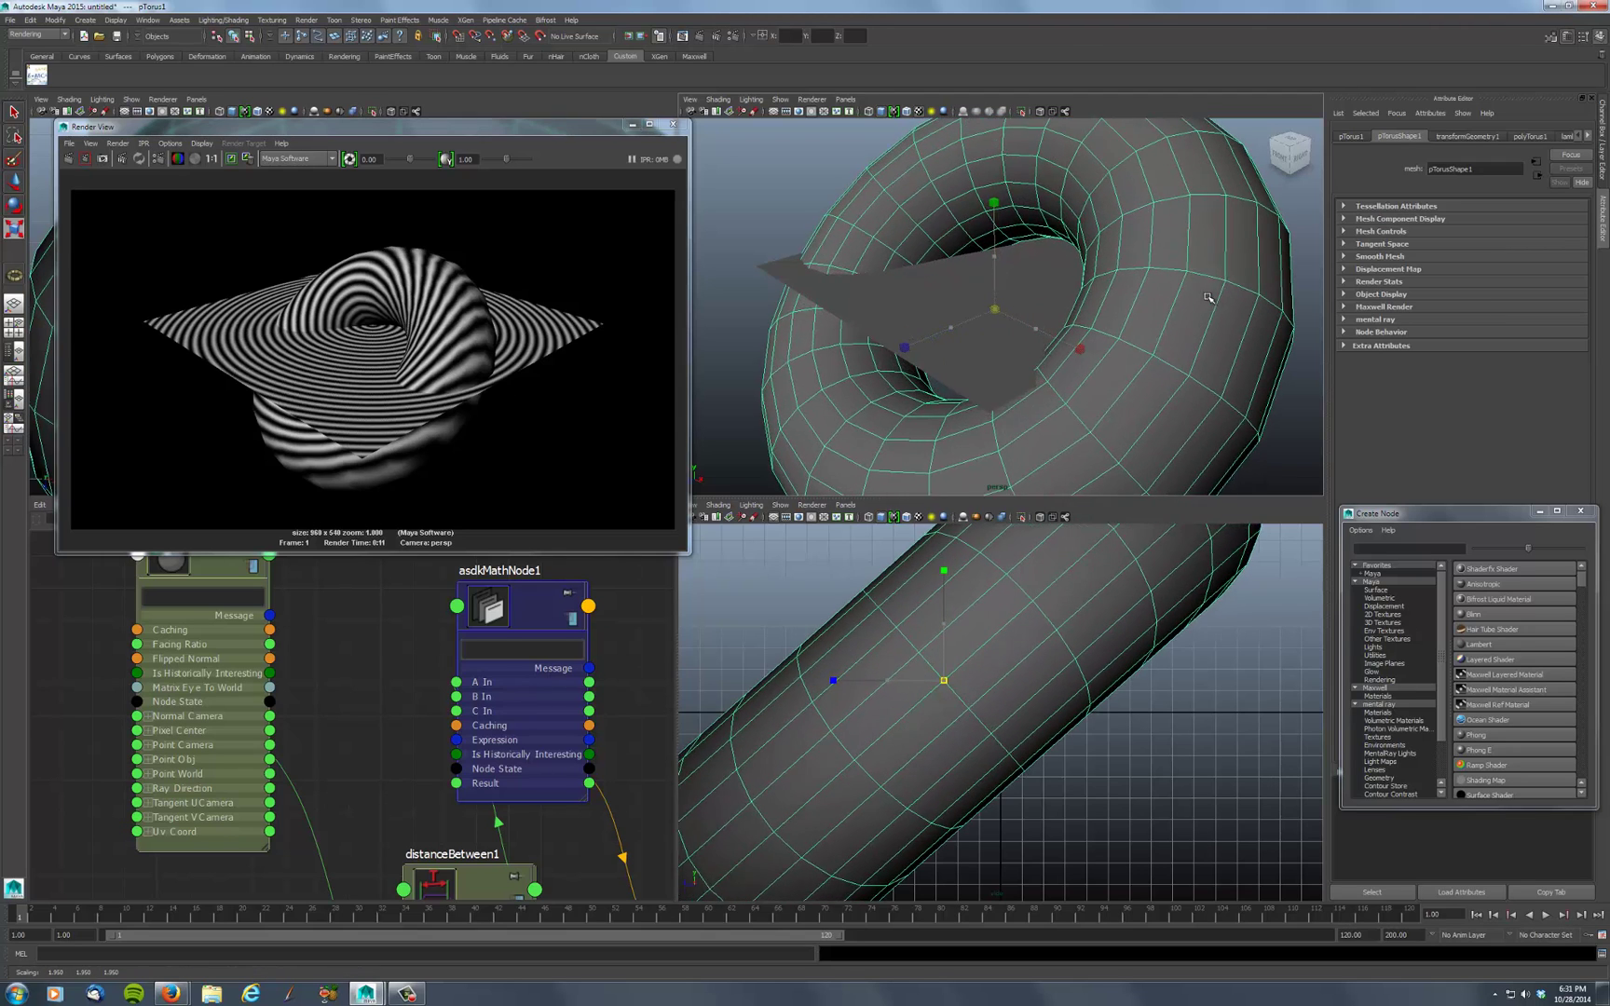
click(799, 184)
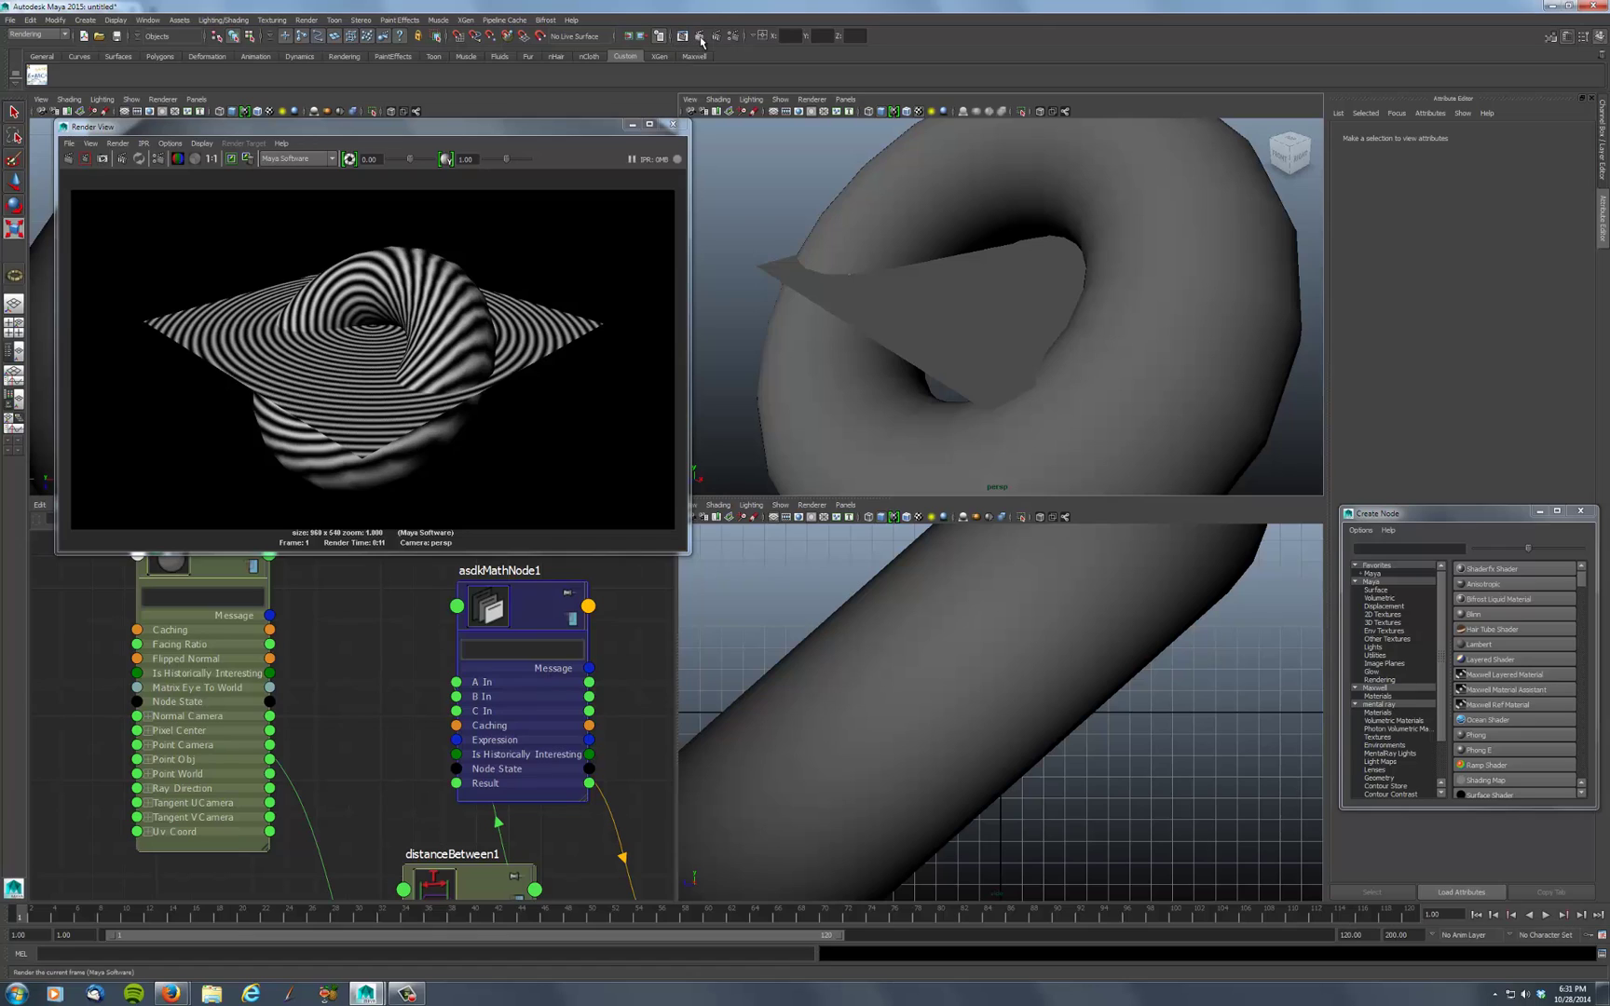
click(701, 38)
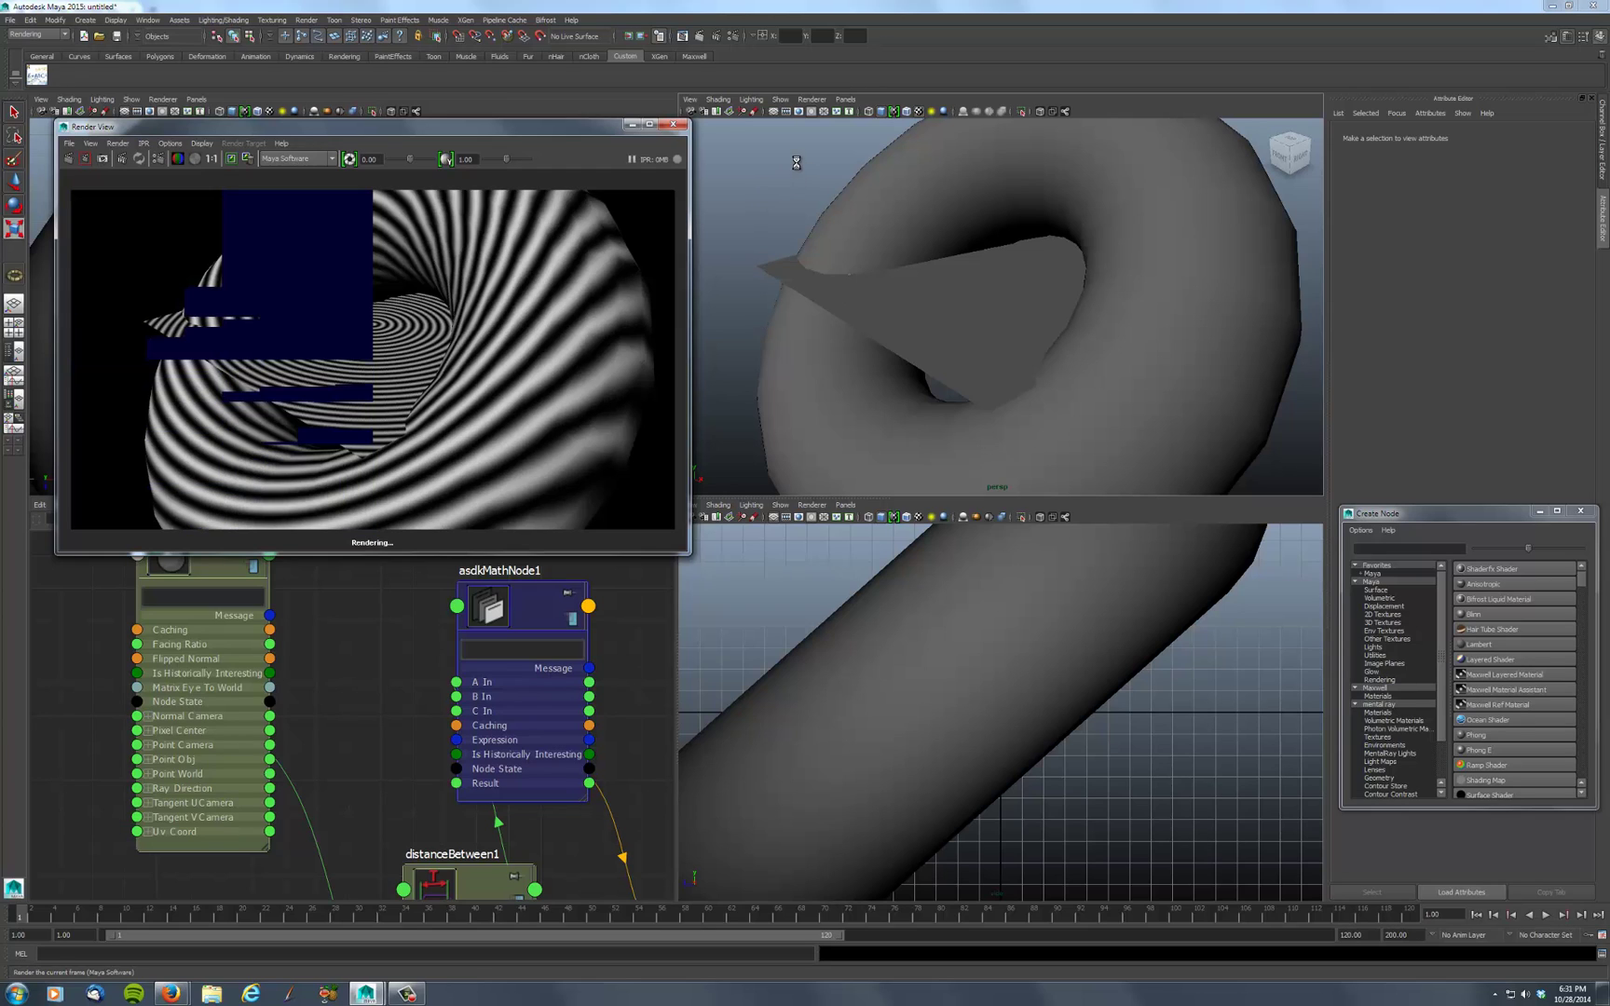
Freeze the enlarged torus's transformations and render the perspective view again to compare the wave spacing
click(901, 193)
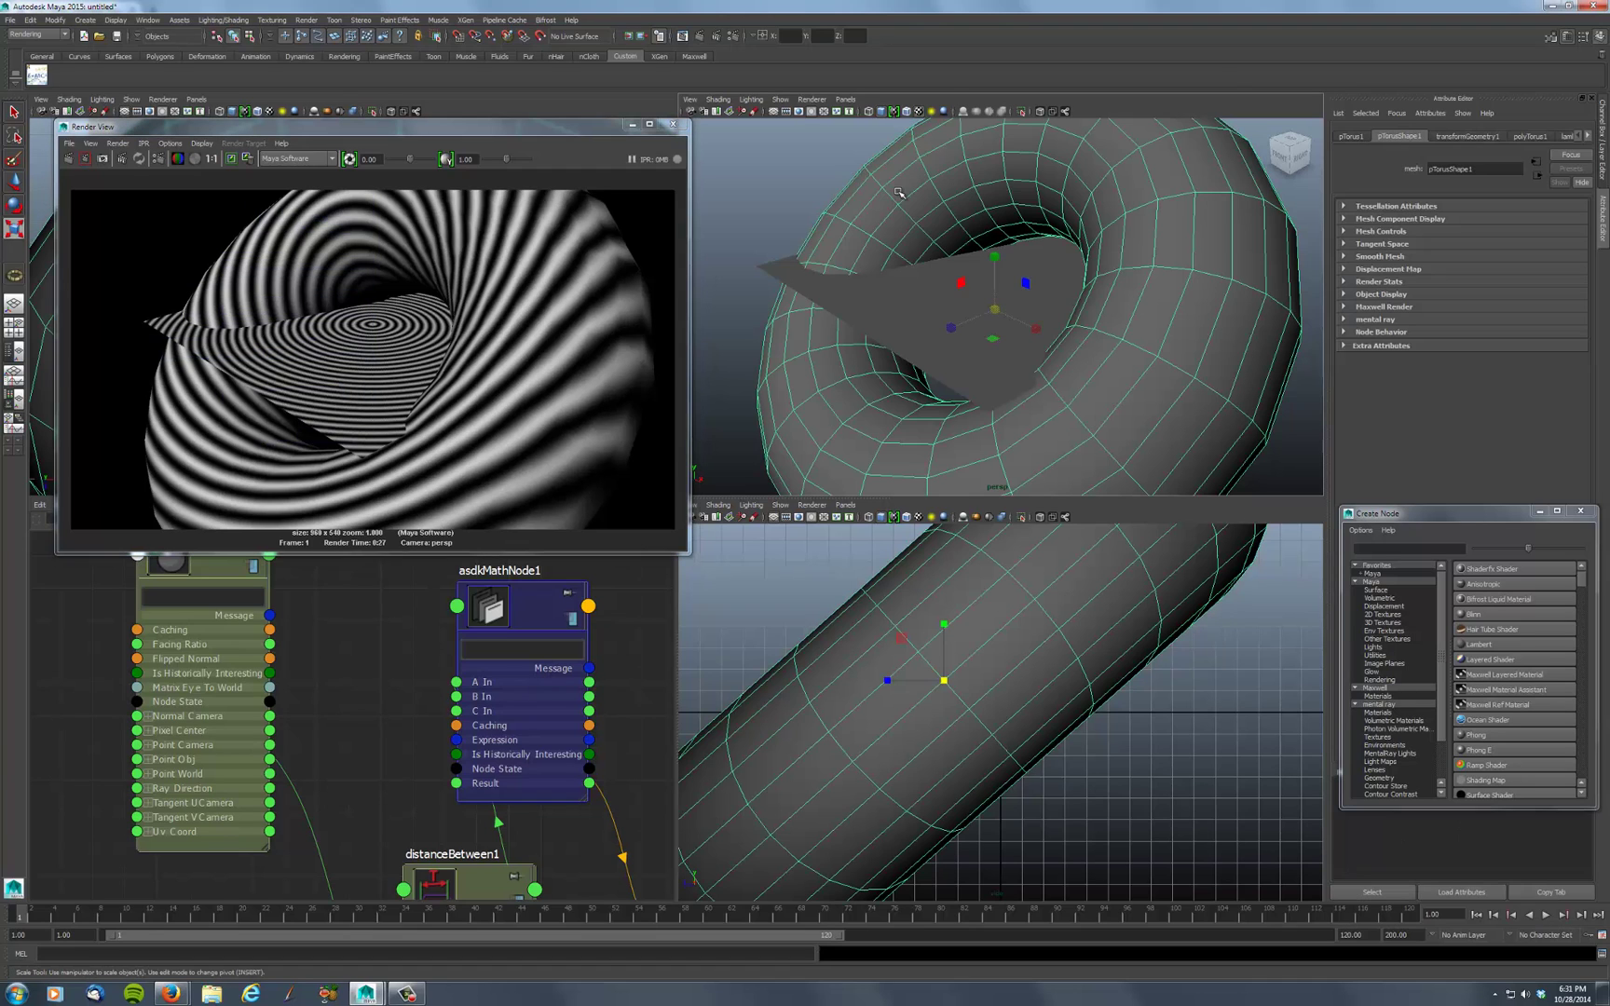
key(space)
drag(760, 148, 787, 190)
click(788, 186)
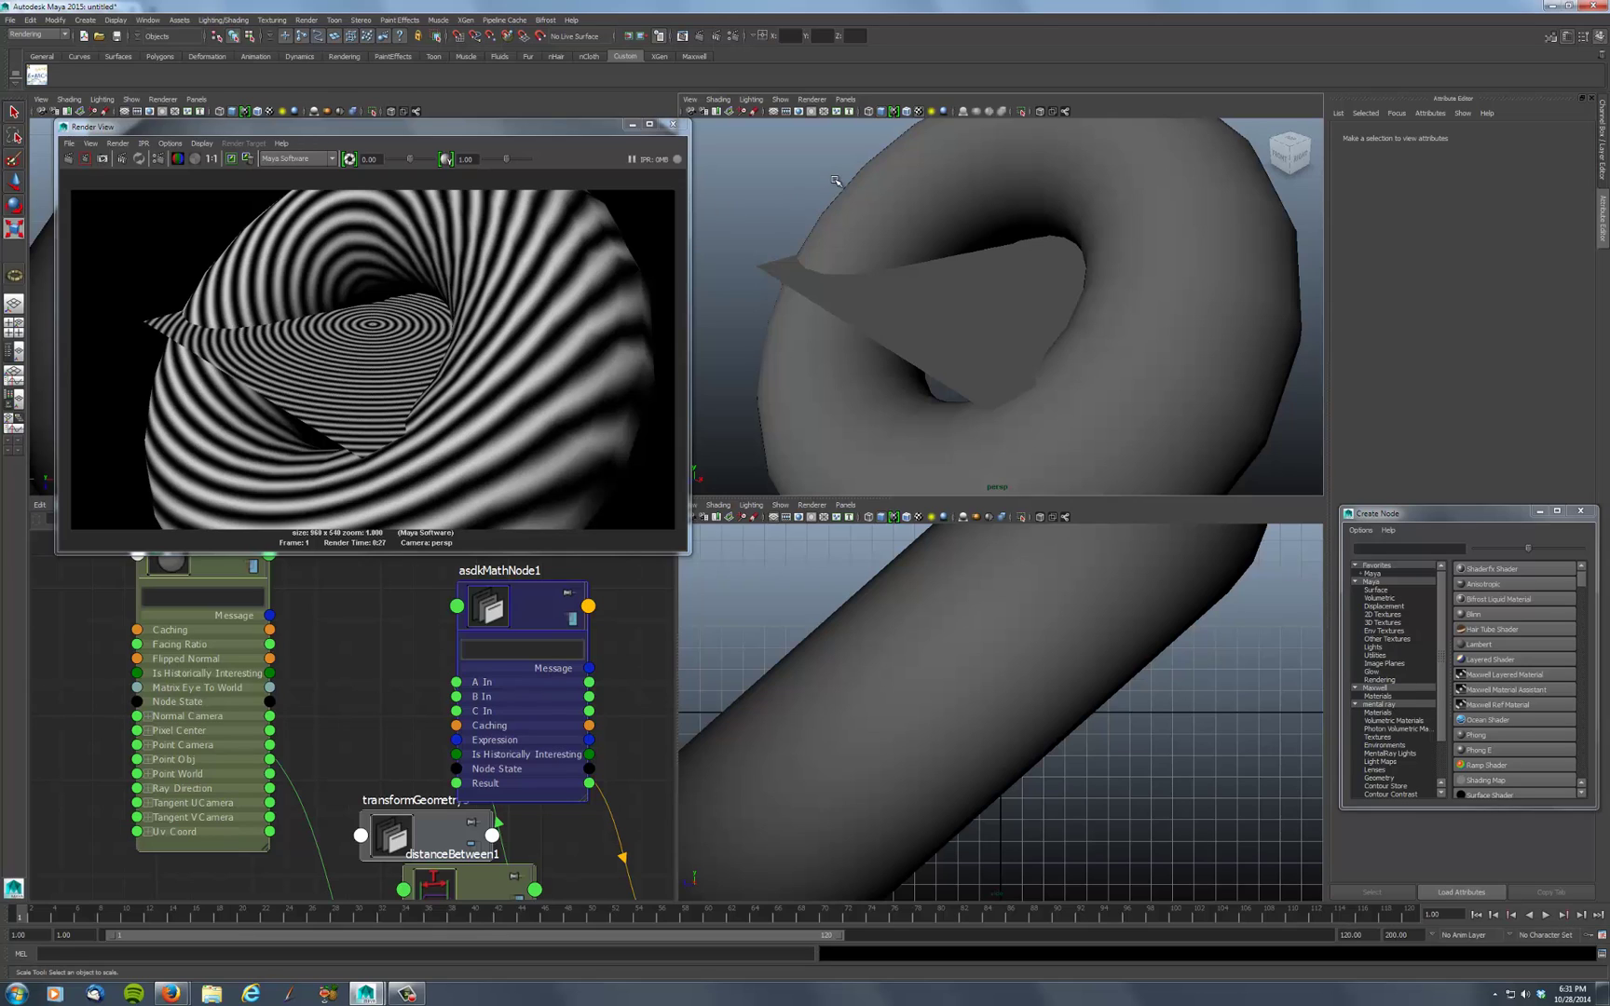
click(698, 35)
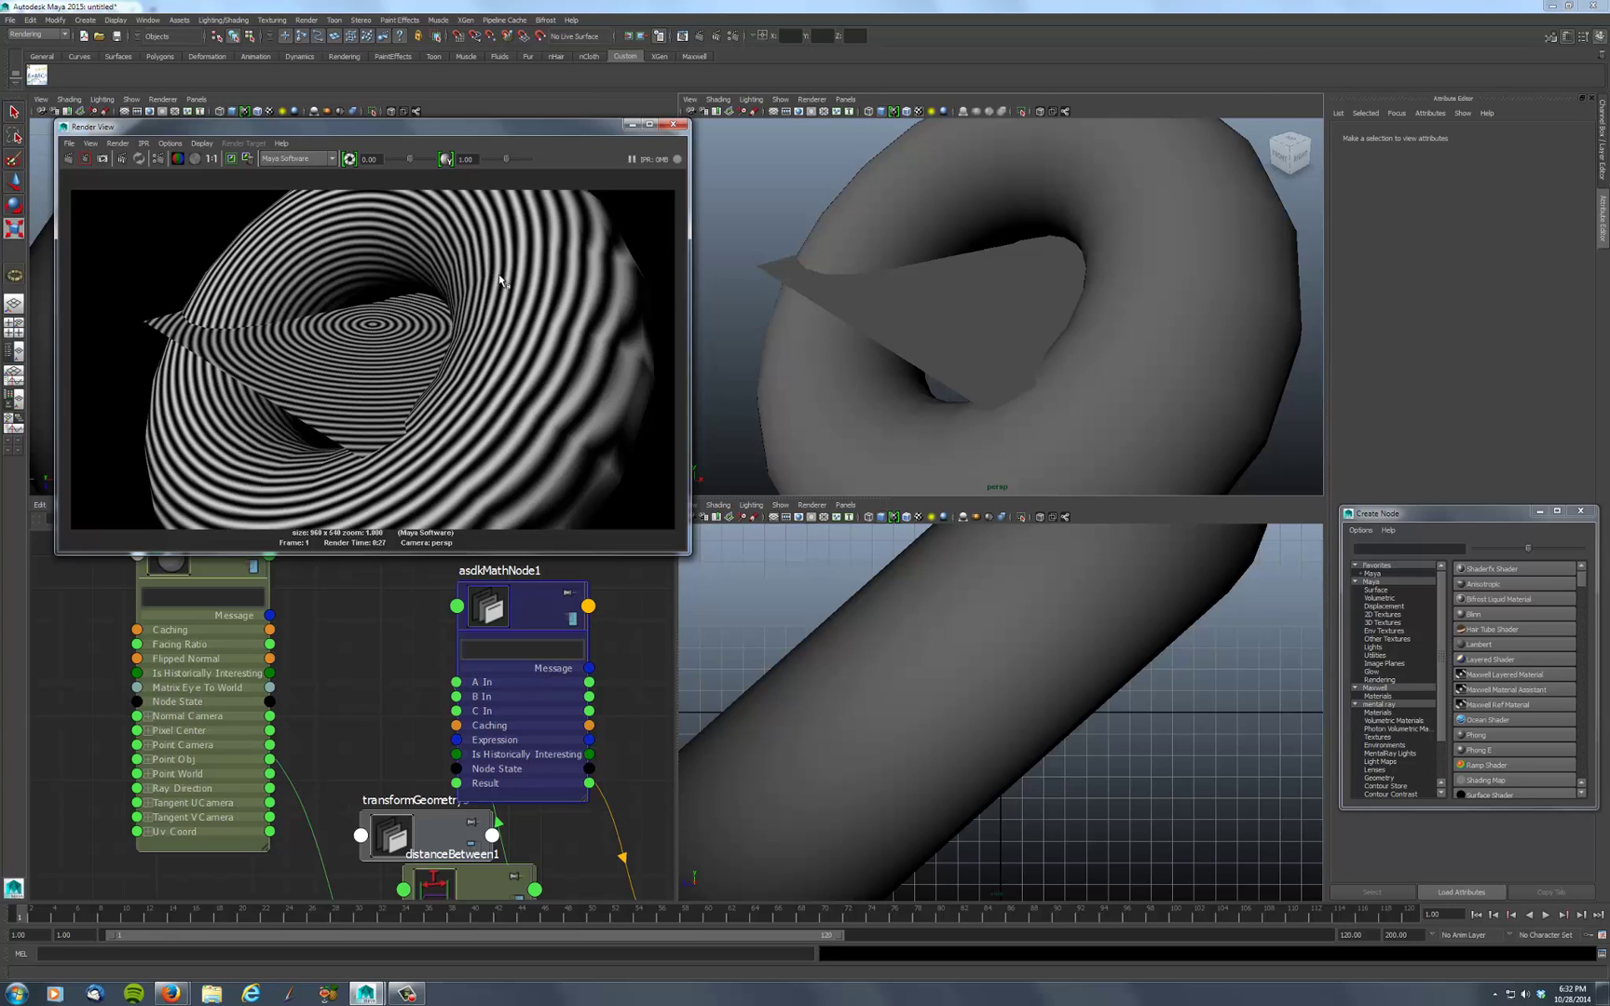
Select the torus and turn on its smooth mesh preview
click(920, 200)
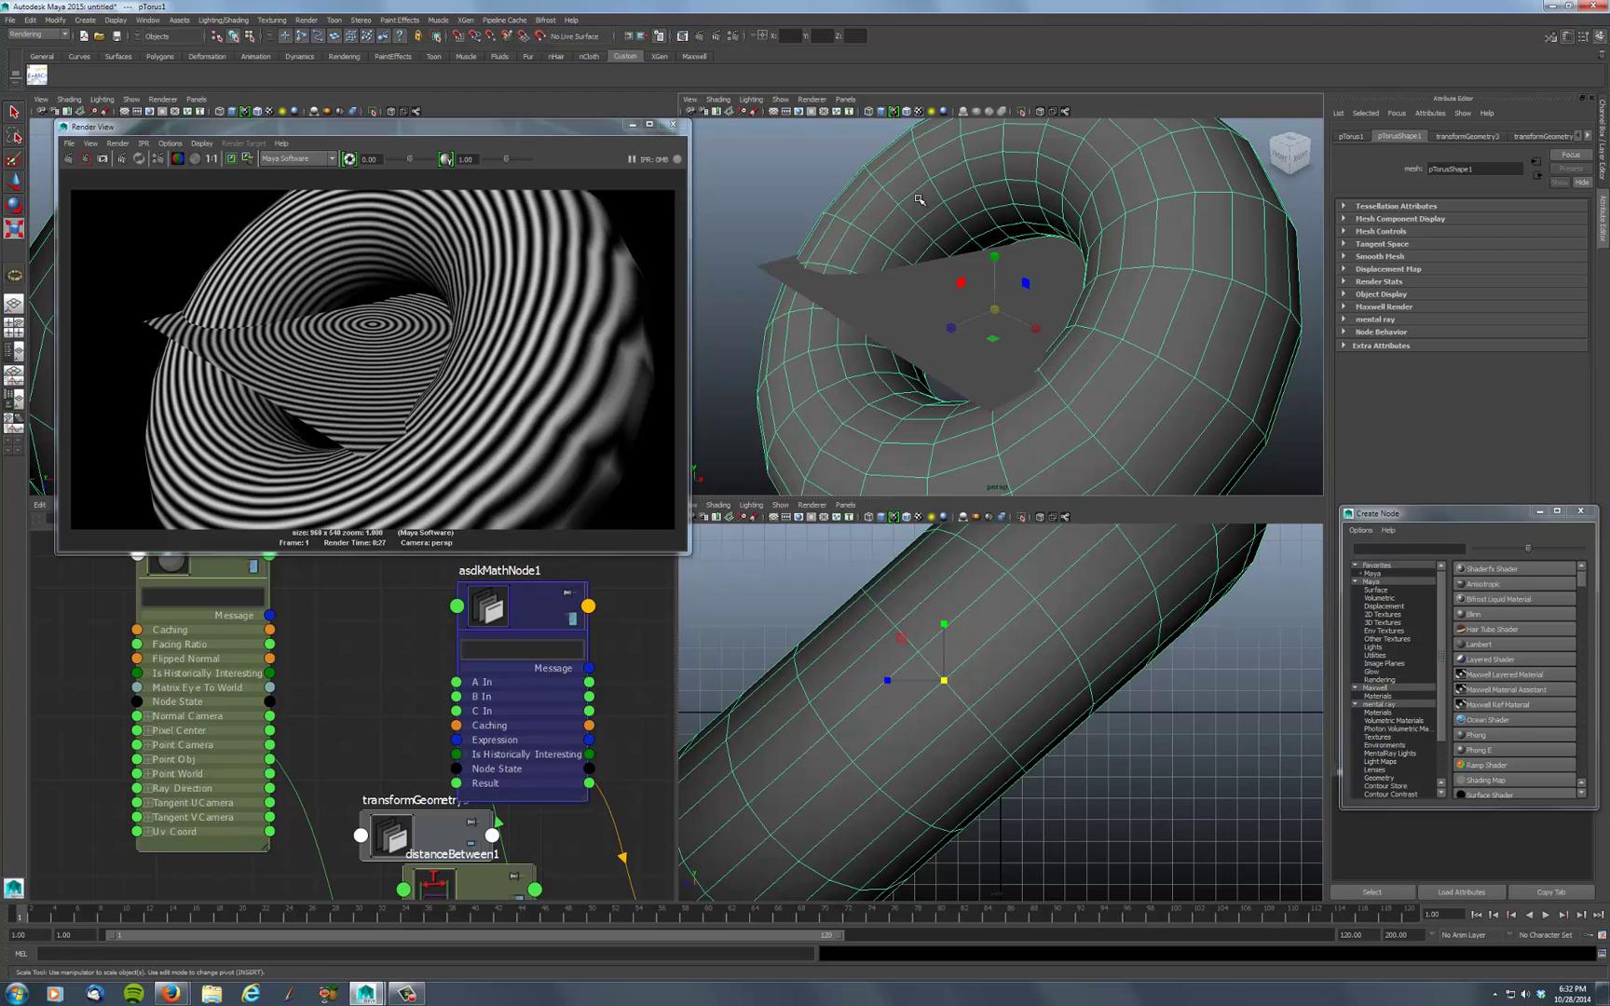
key(space)
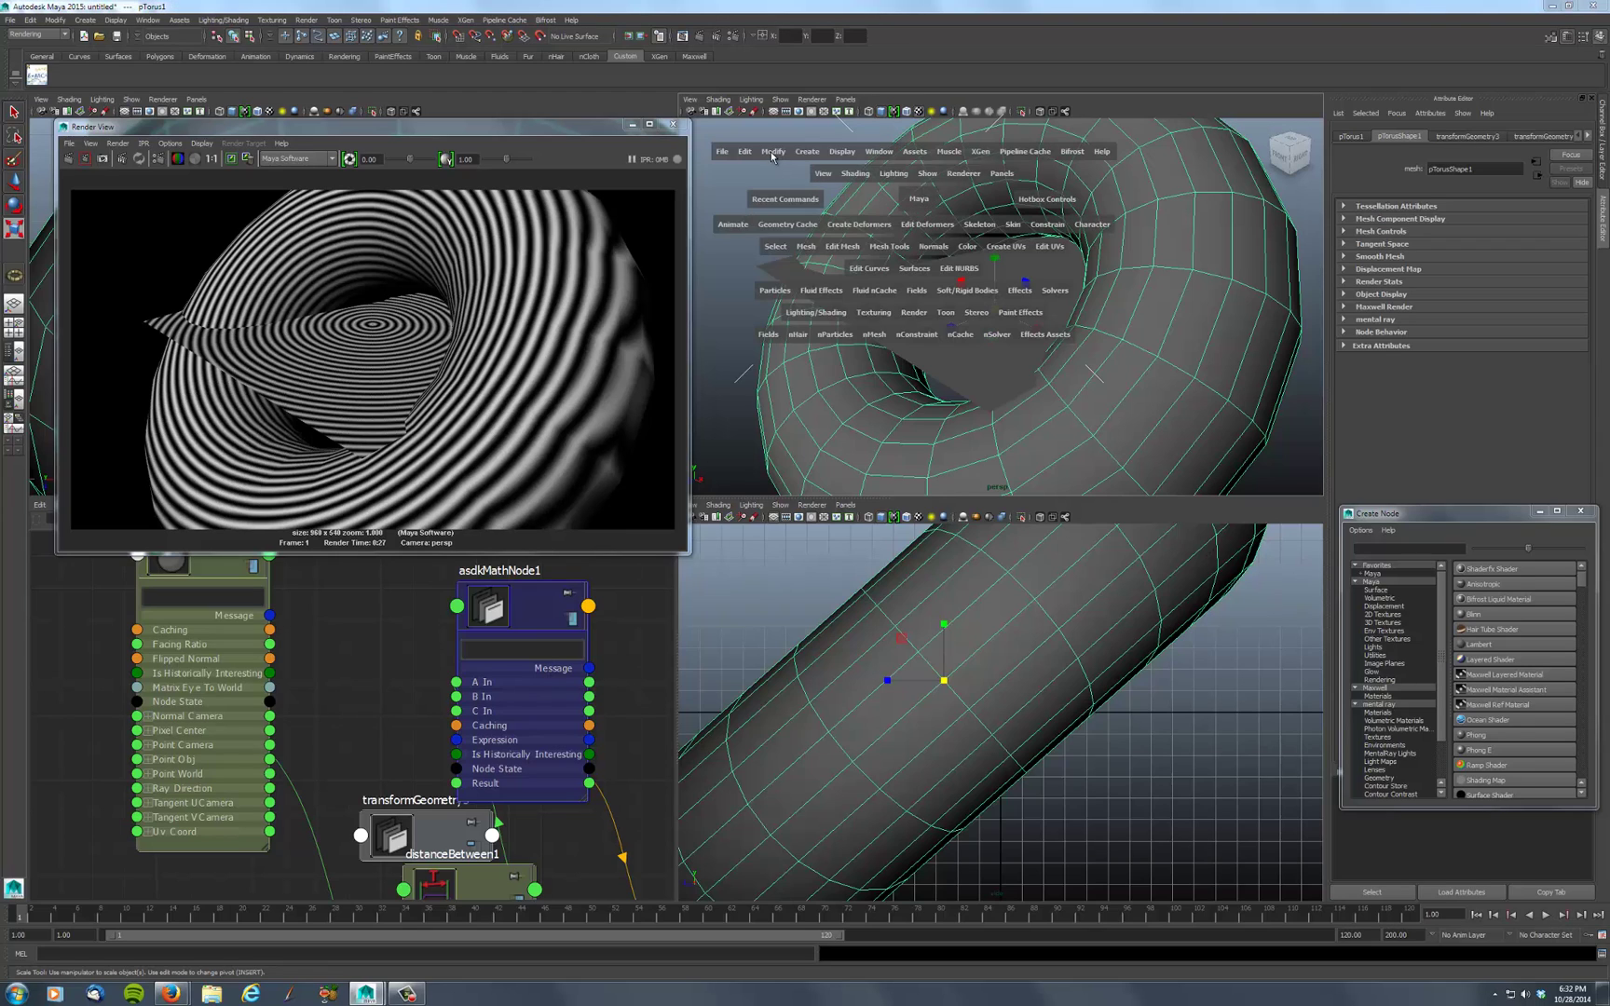
click(771, 152)
click(733, 256)
click(842, 247)
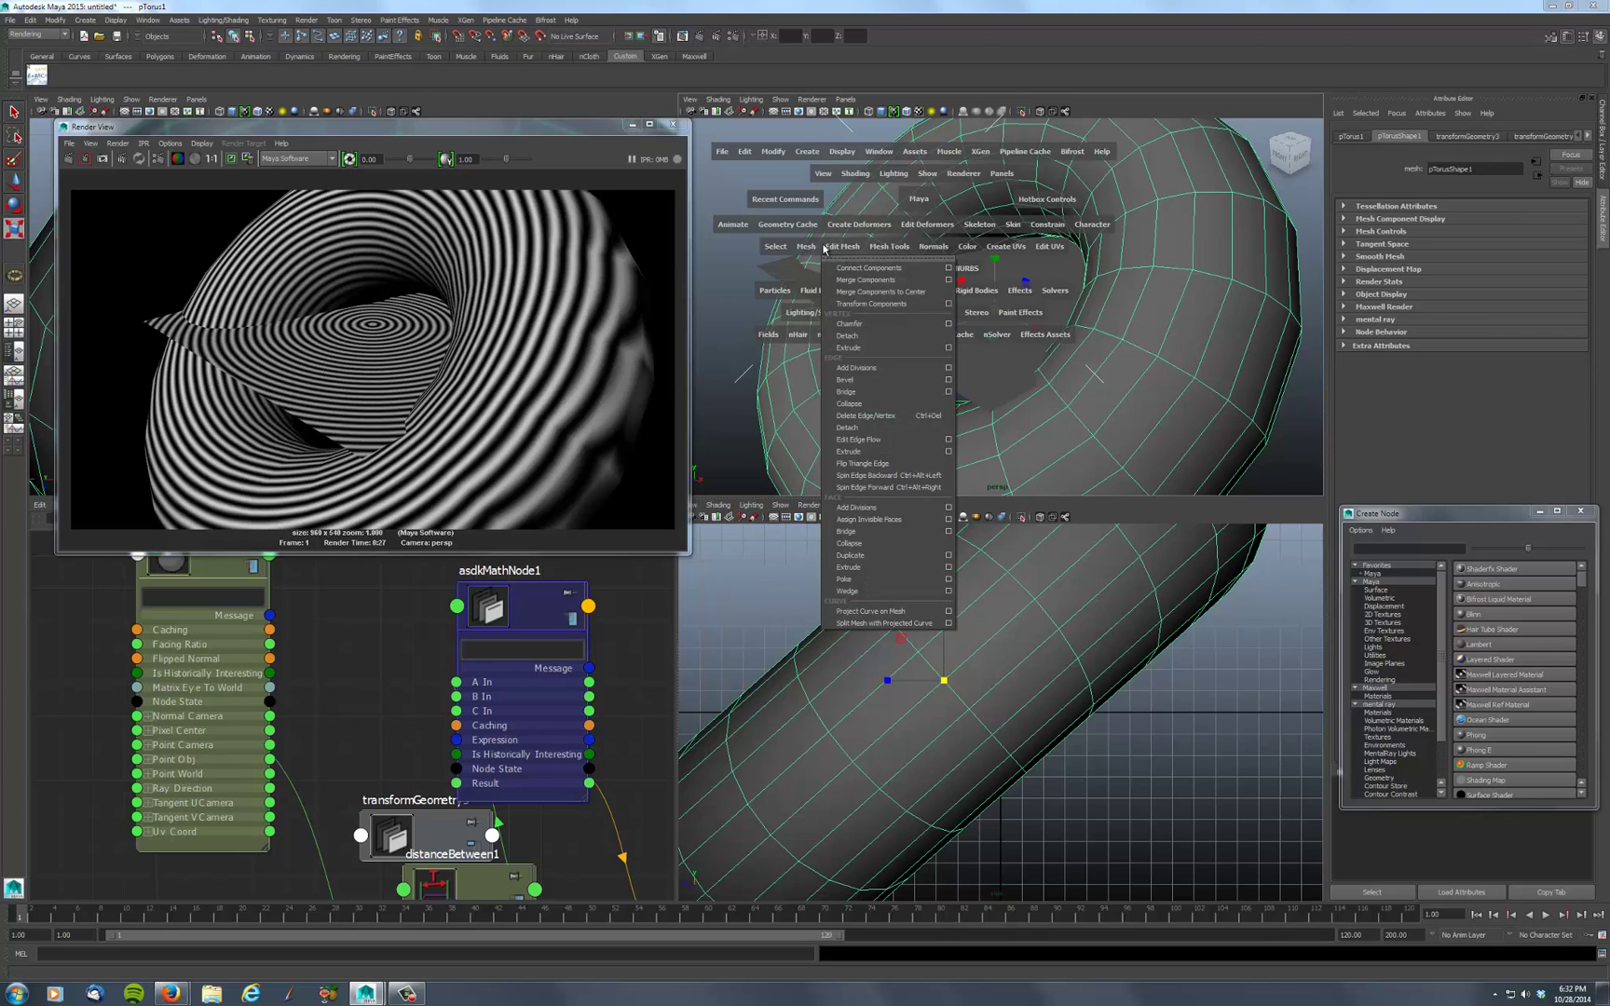
click(737, 266)
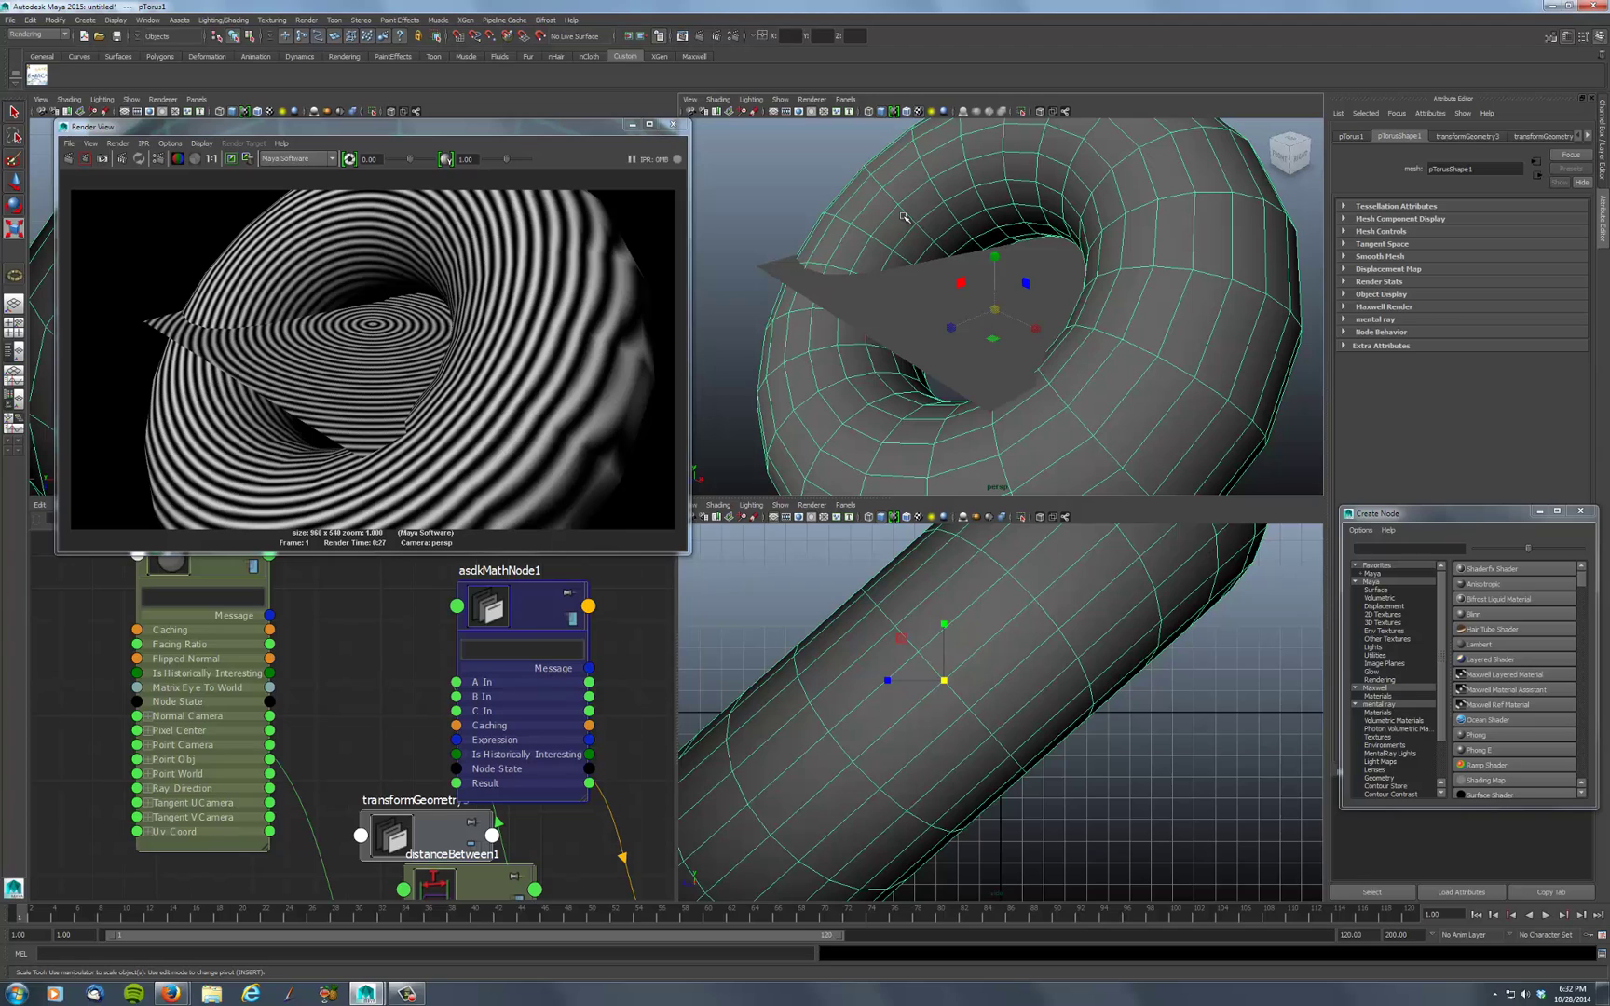
key(3)
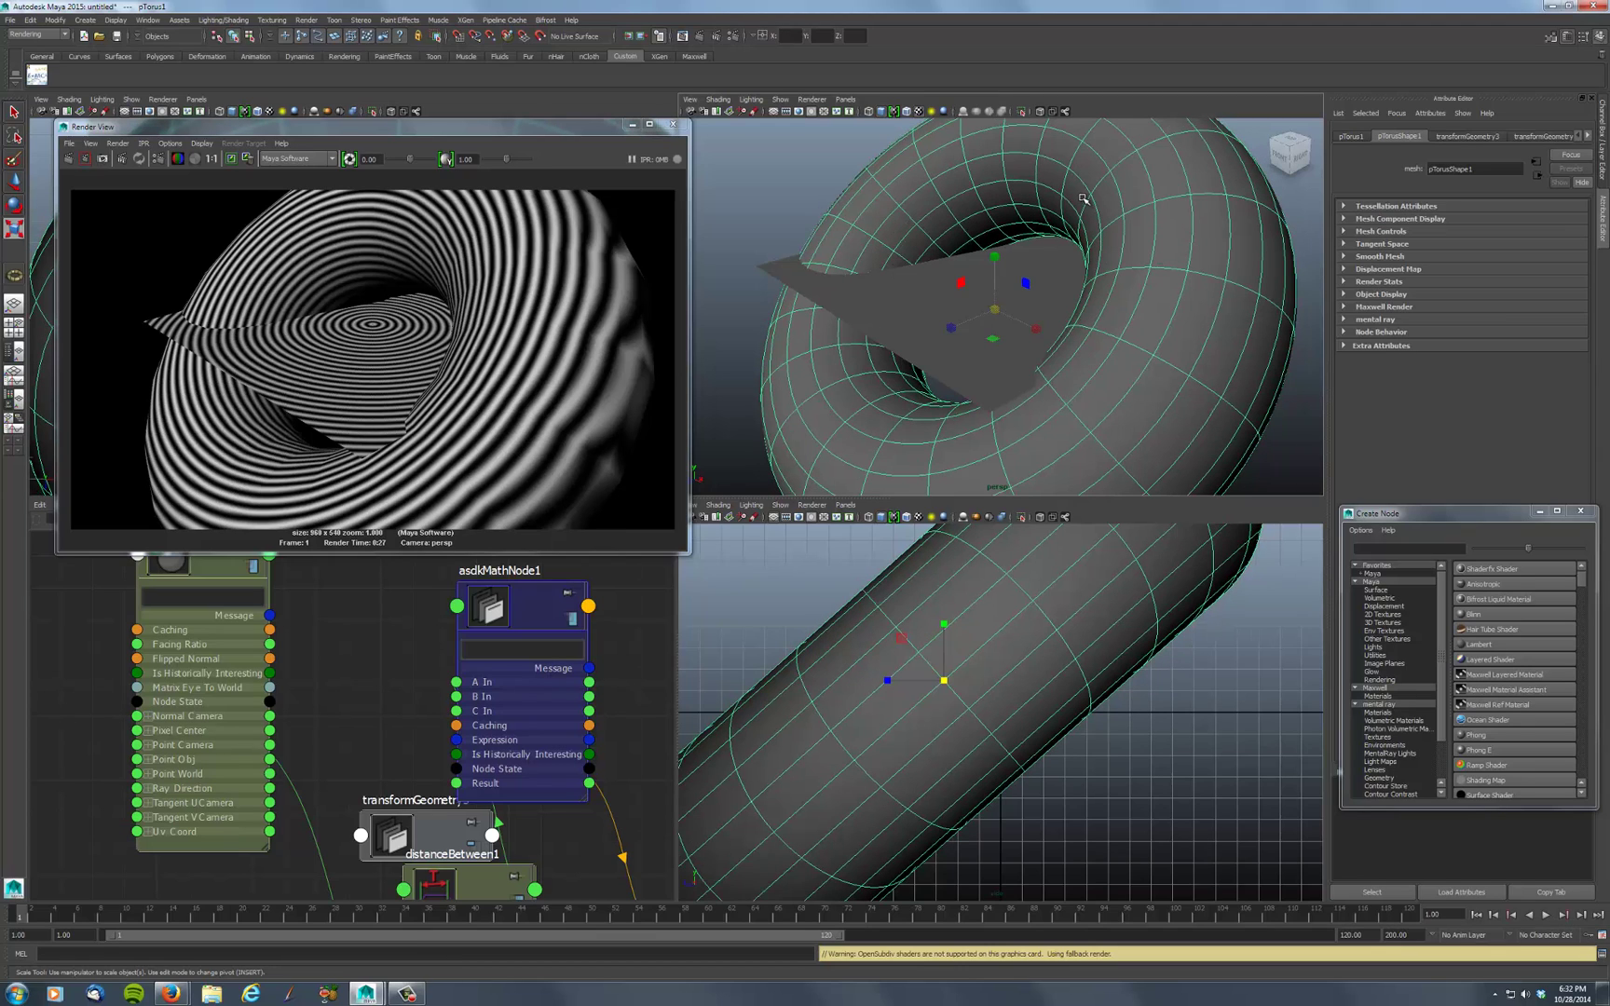
Freeze the plane's transformations and check the wave pattern with a perspective render, closing the render window when finished
key(ctrl+a)
click(989, 315)
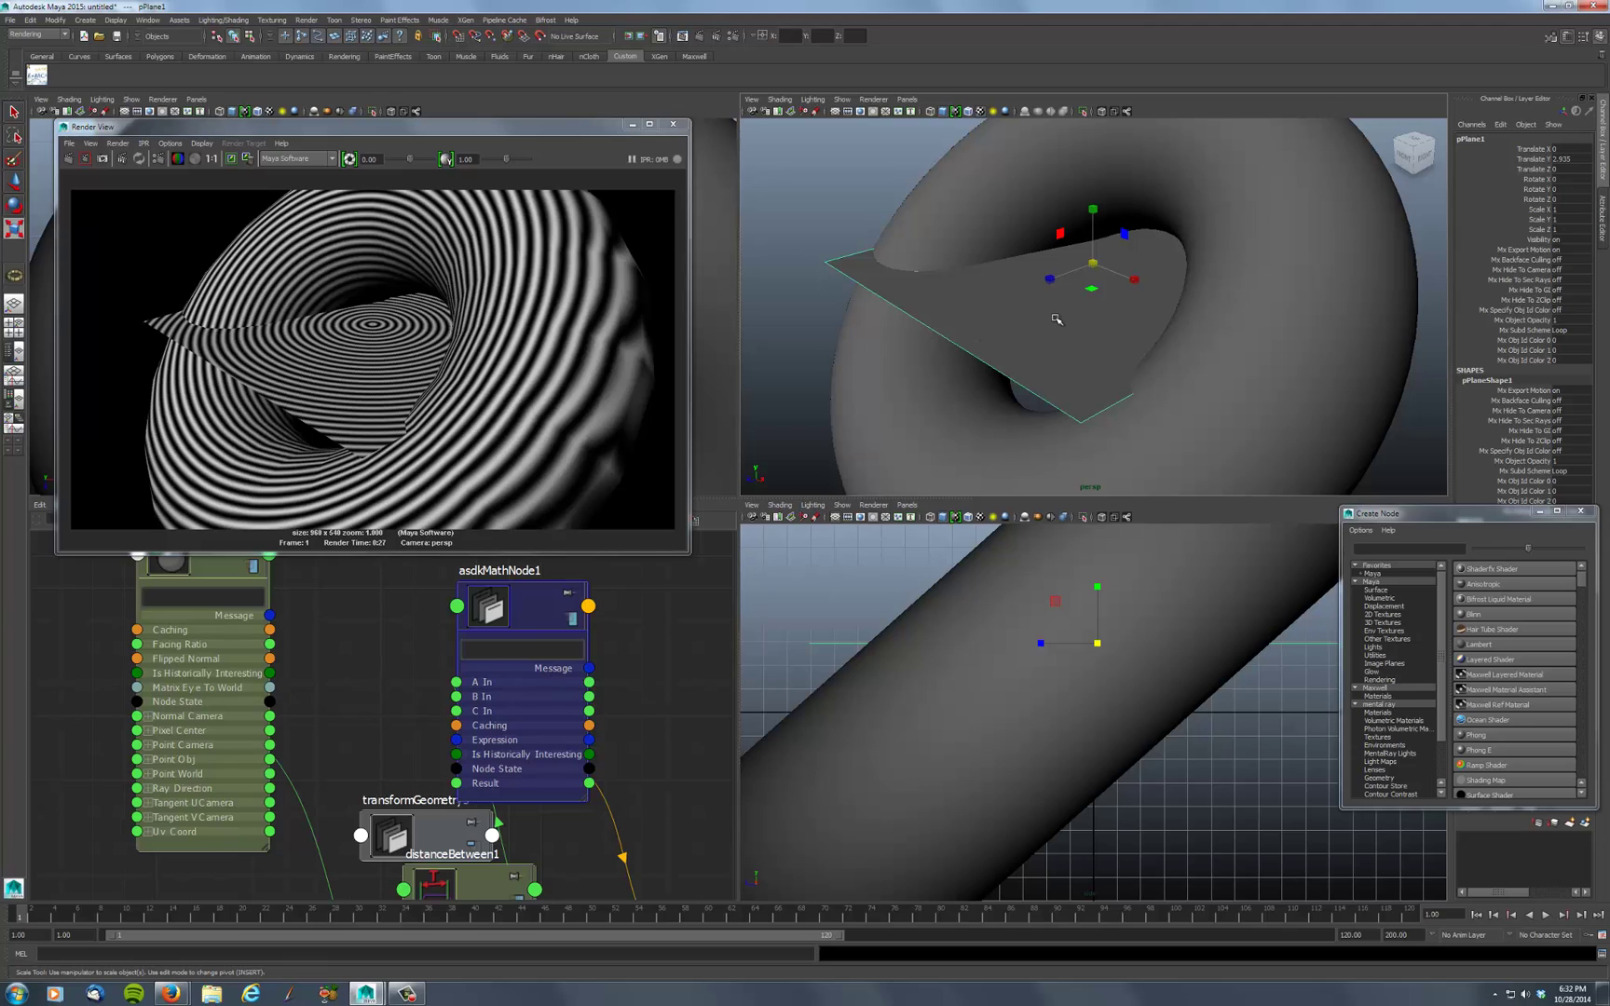
key(space)
click(906, 272)
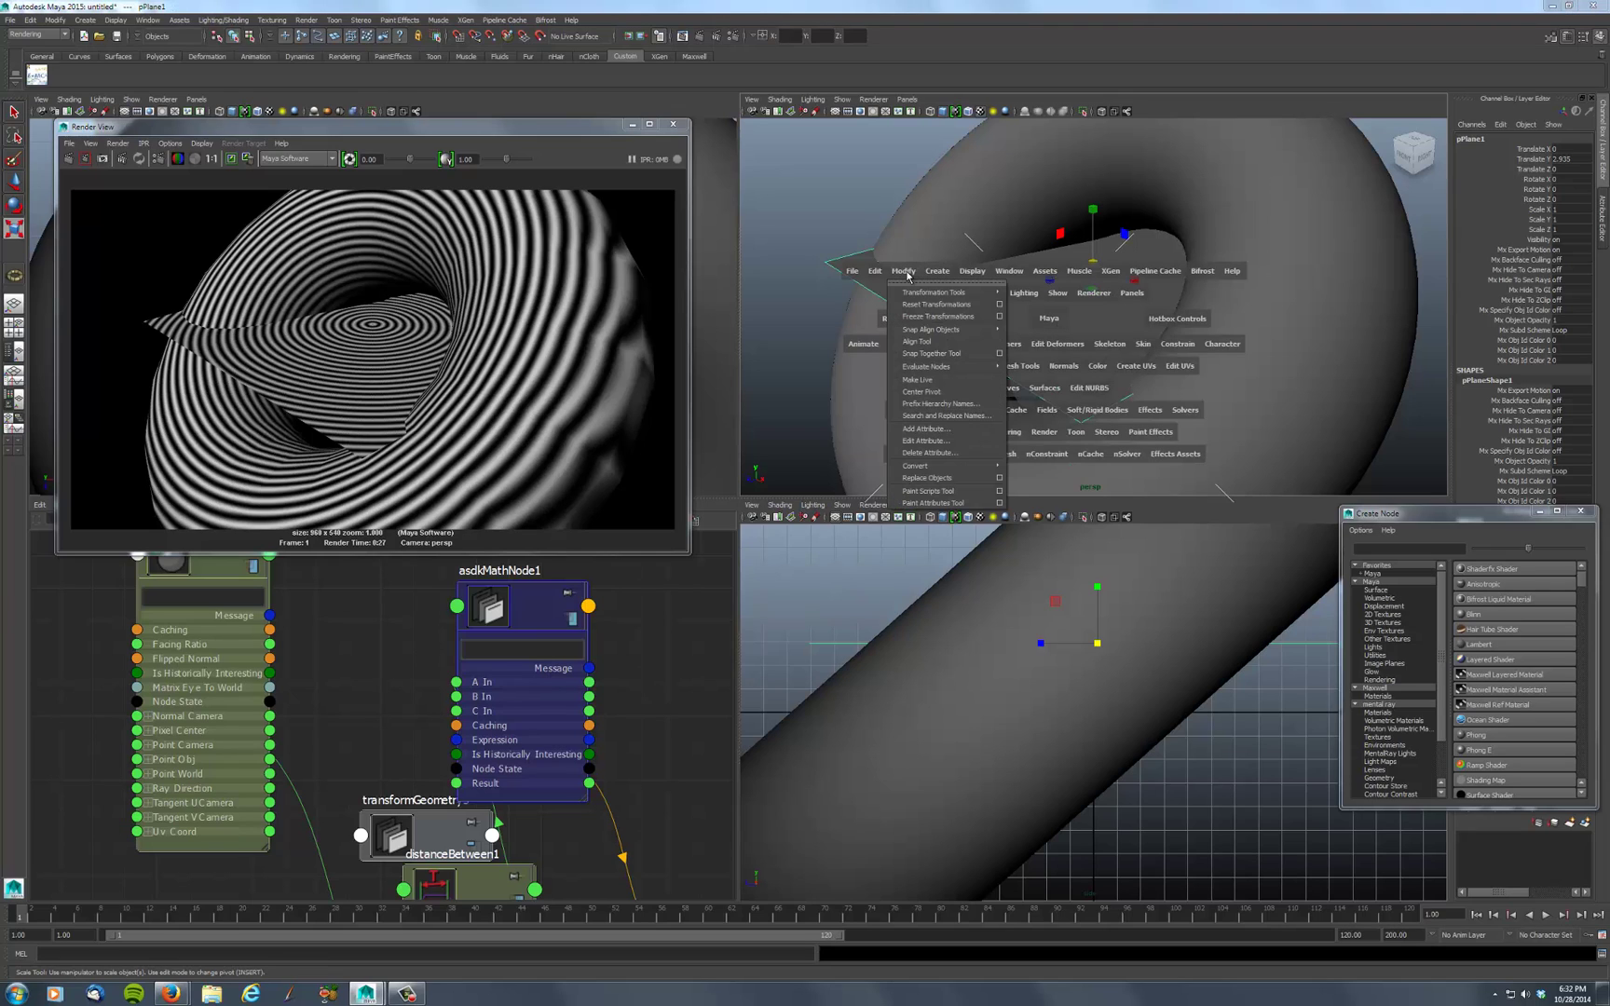
click(941, 317)
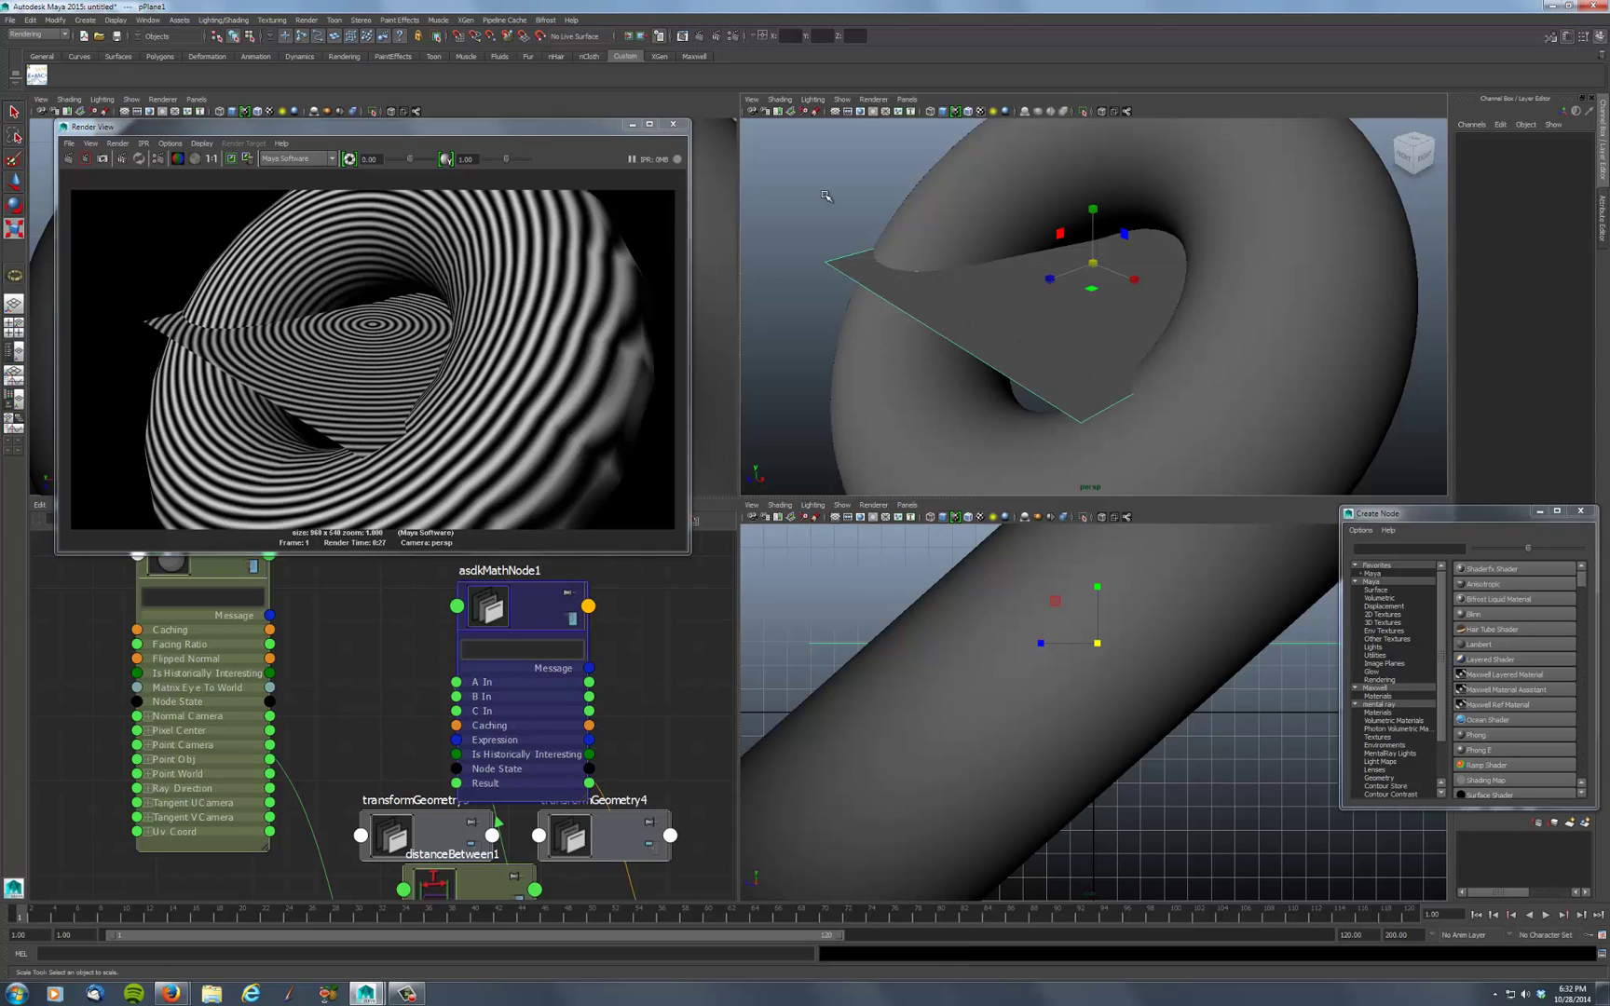
click(991, 321)
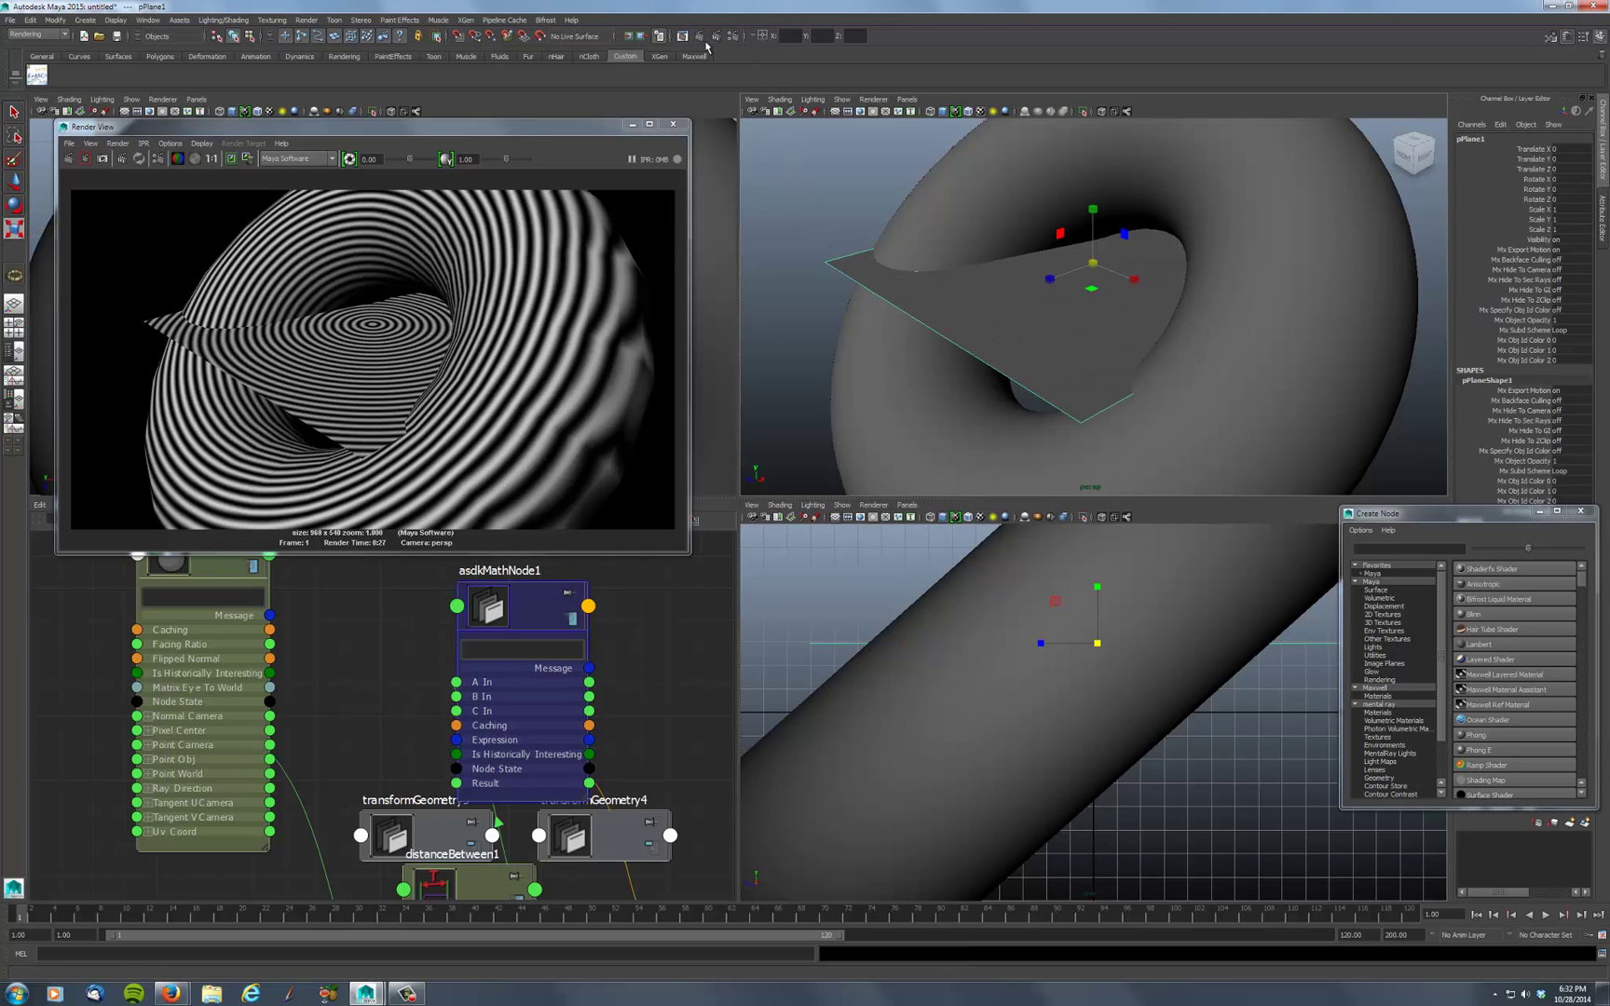
click(699, 35)
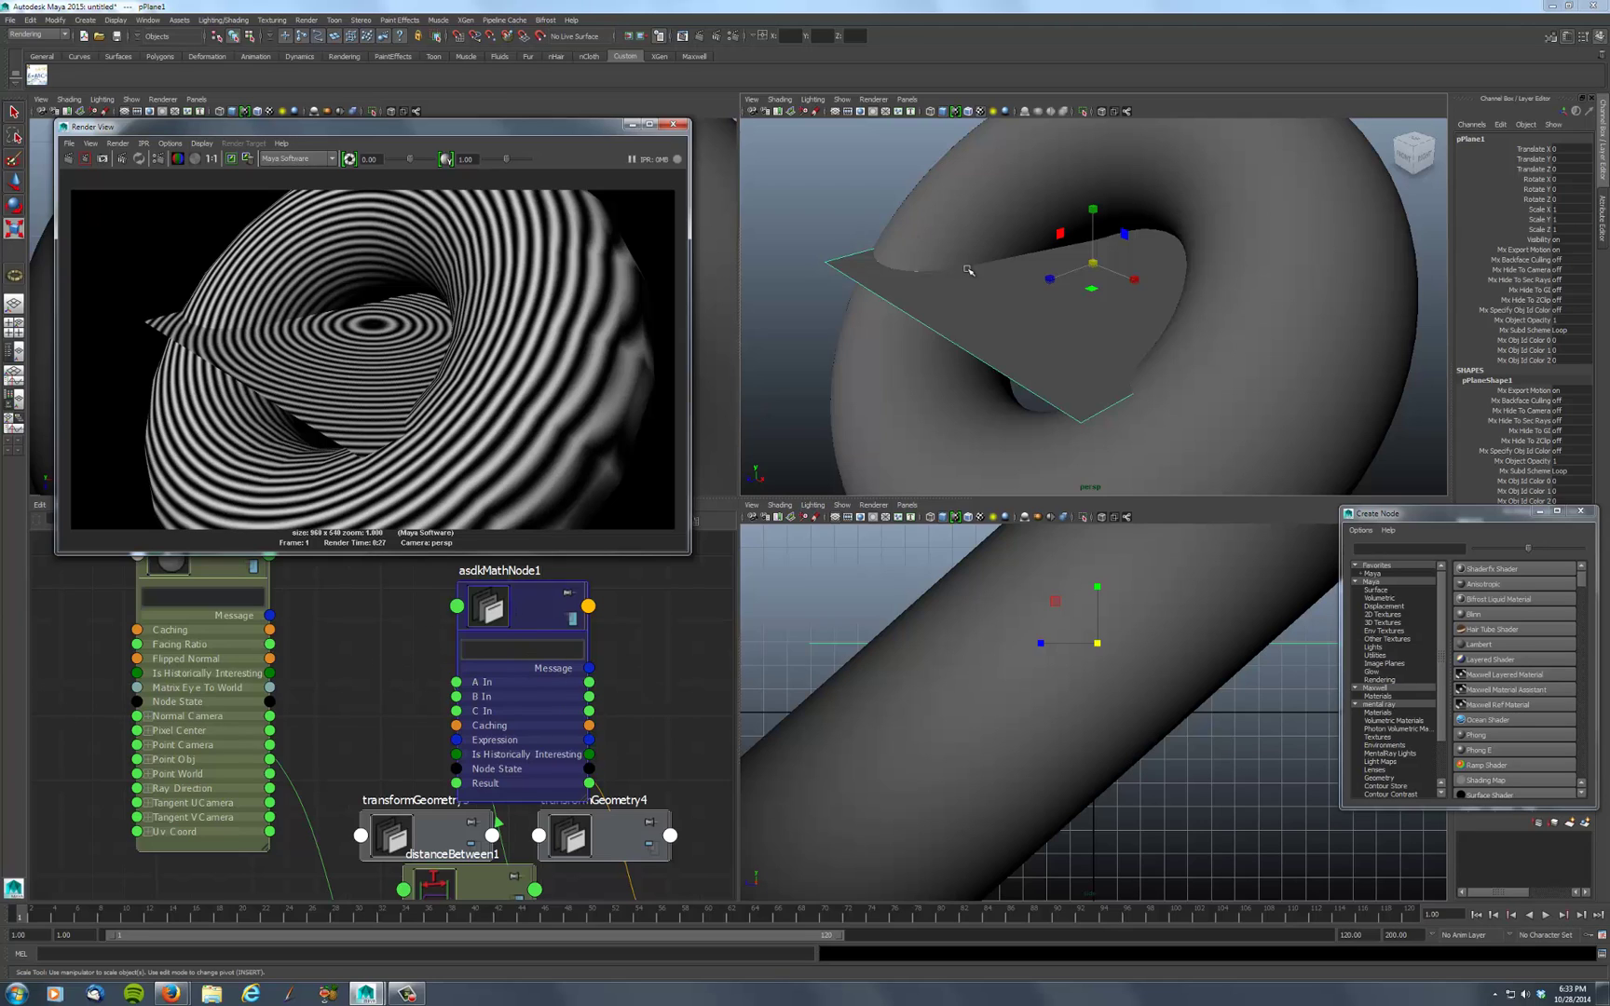
click(673, 124)
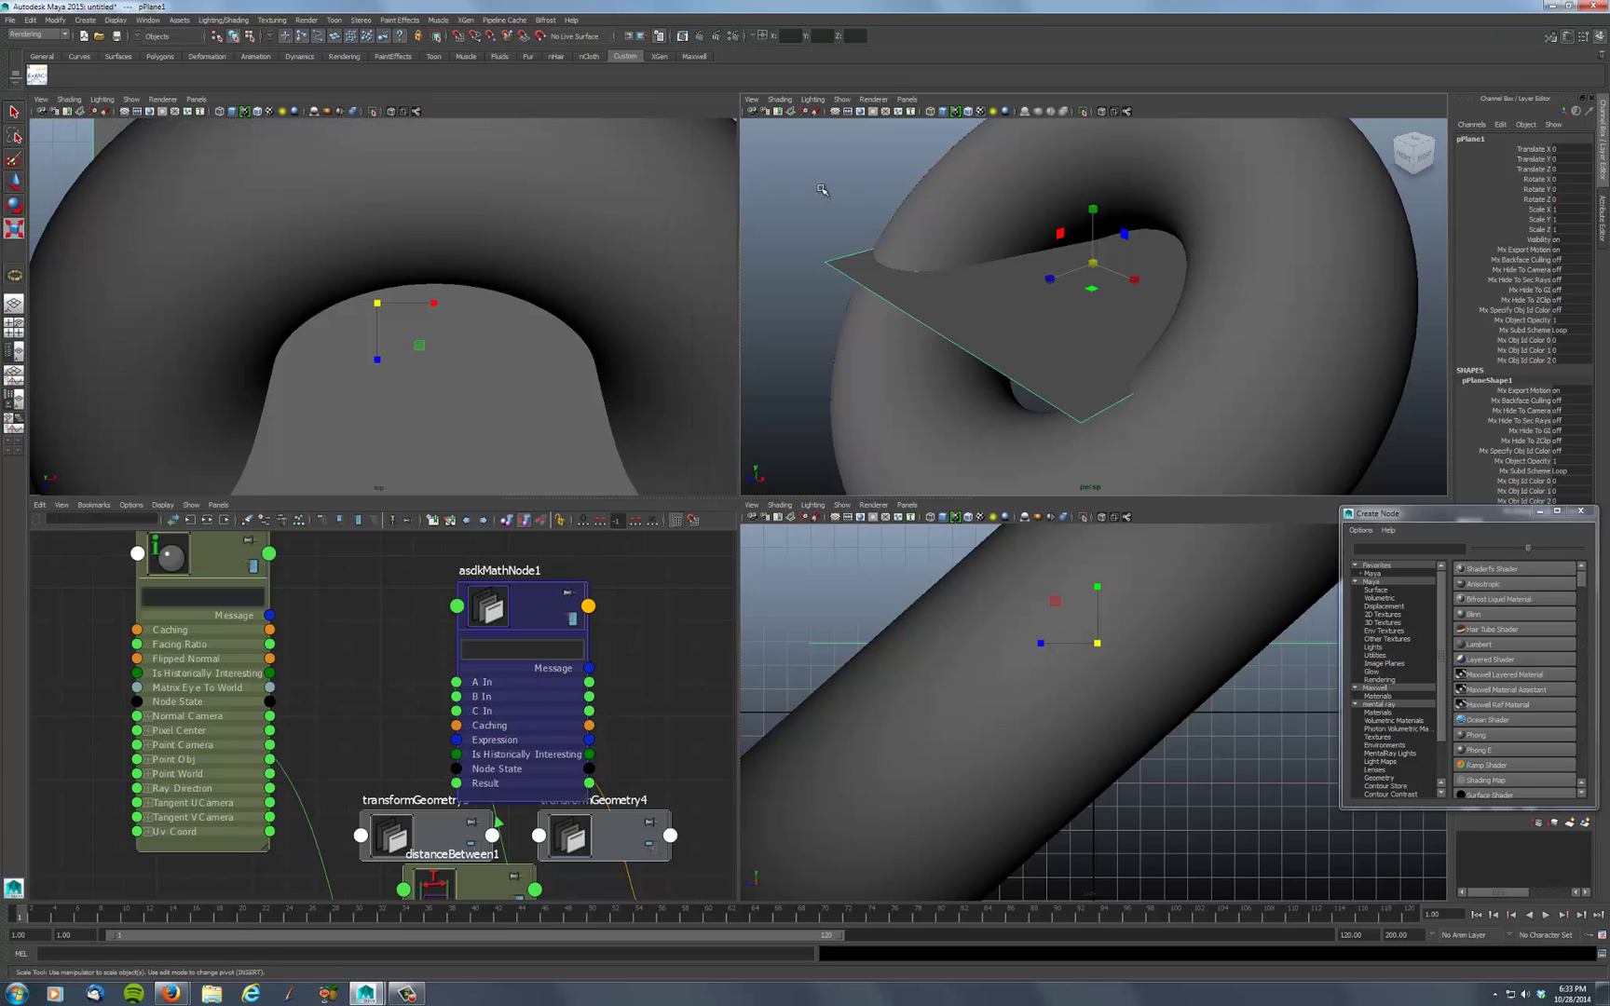
Create a locator and move it away from the origin to about X 7.3, Z 7.8
click(876, 182)
key(space)
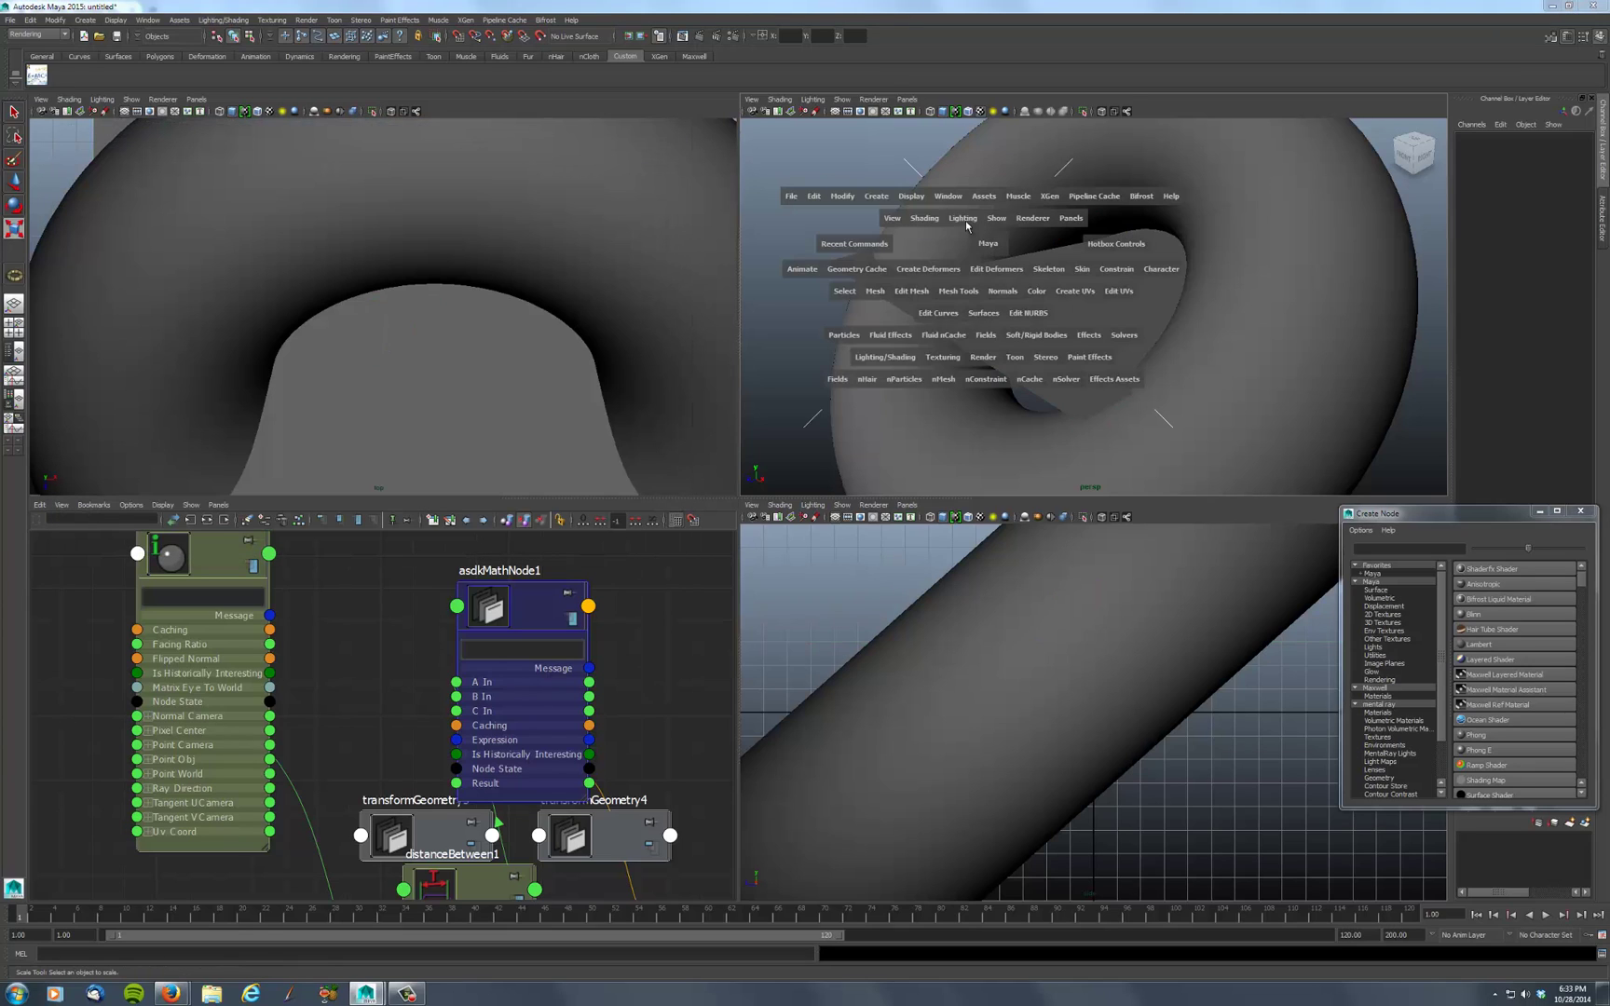
click(874, 197)
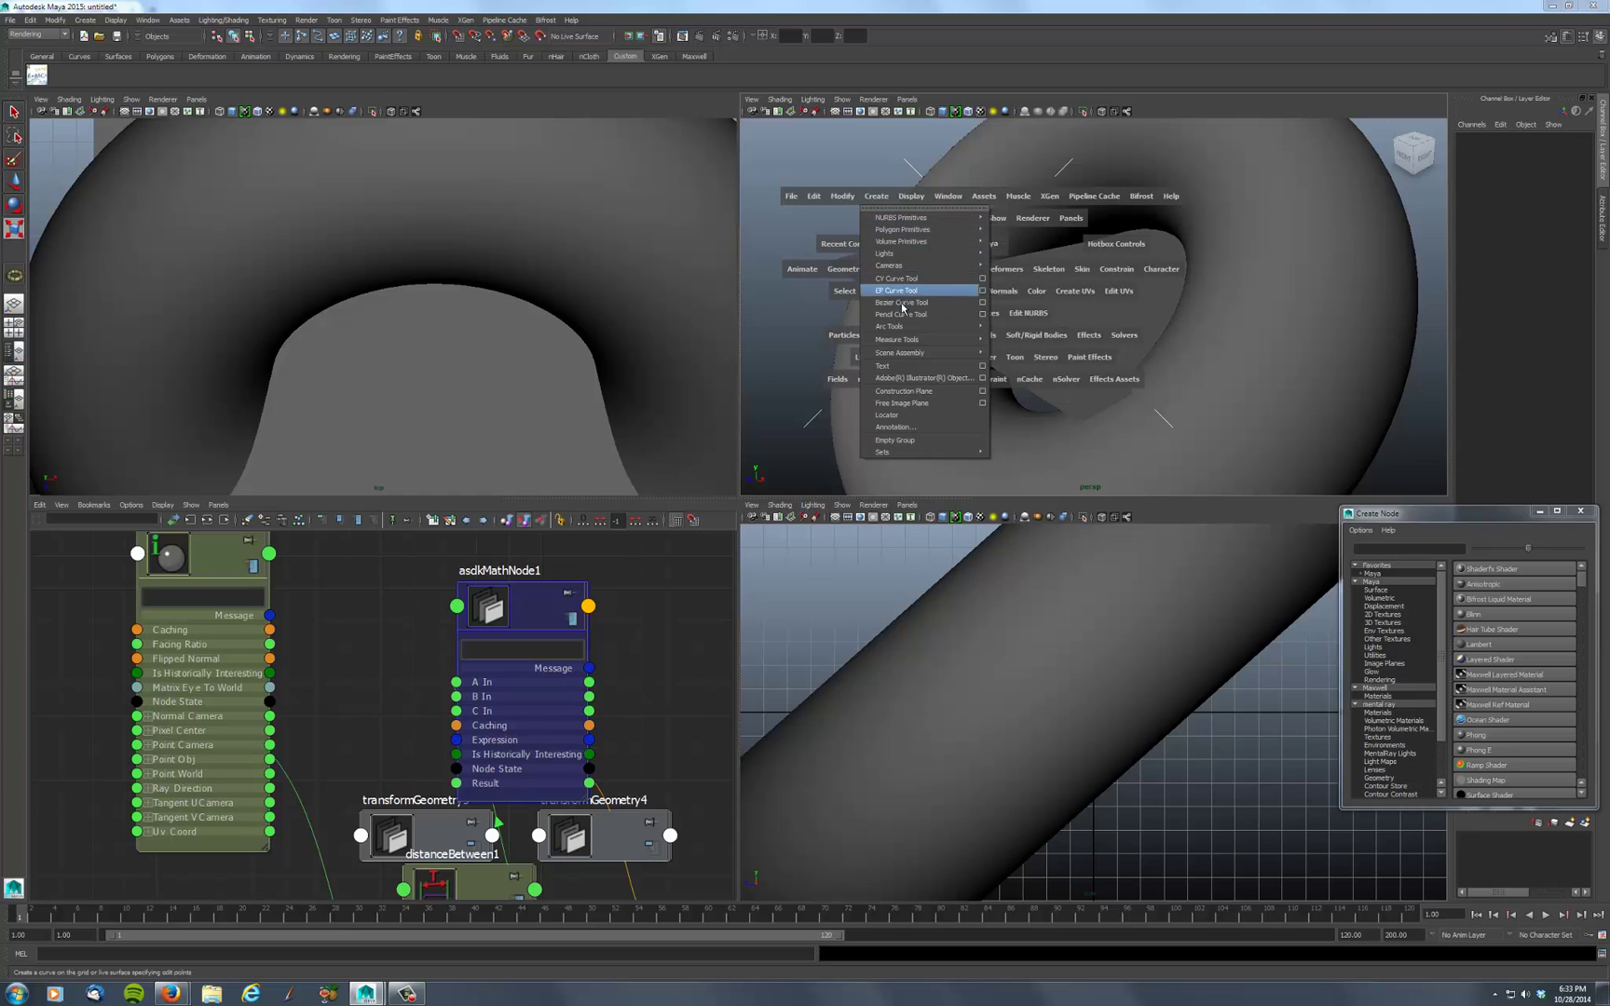
click(900, 415)
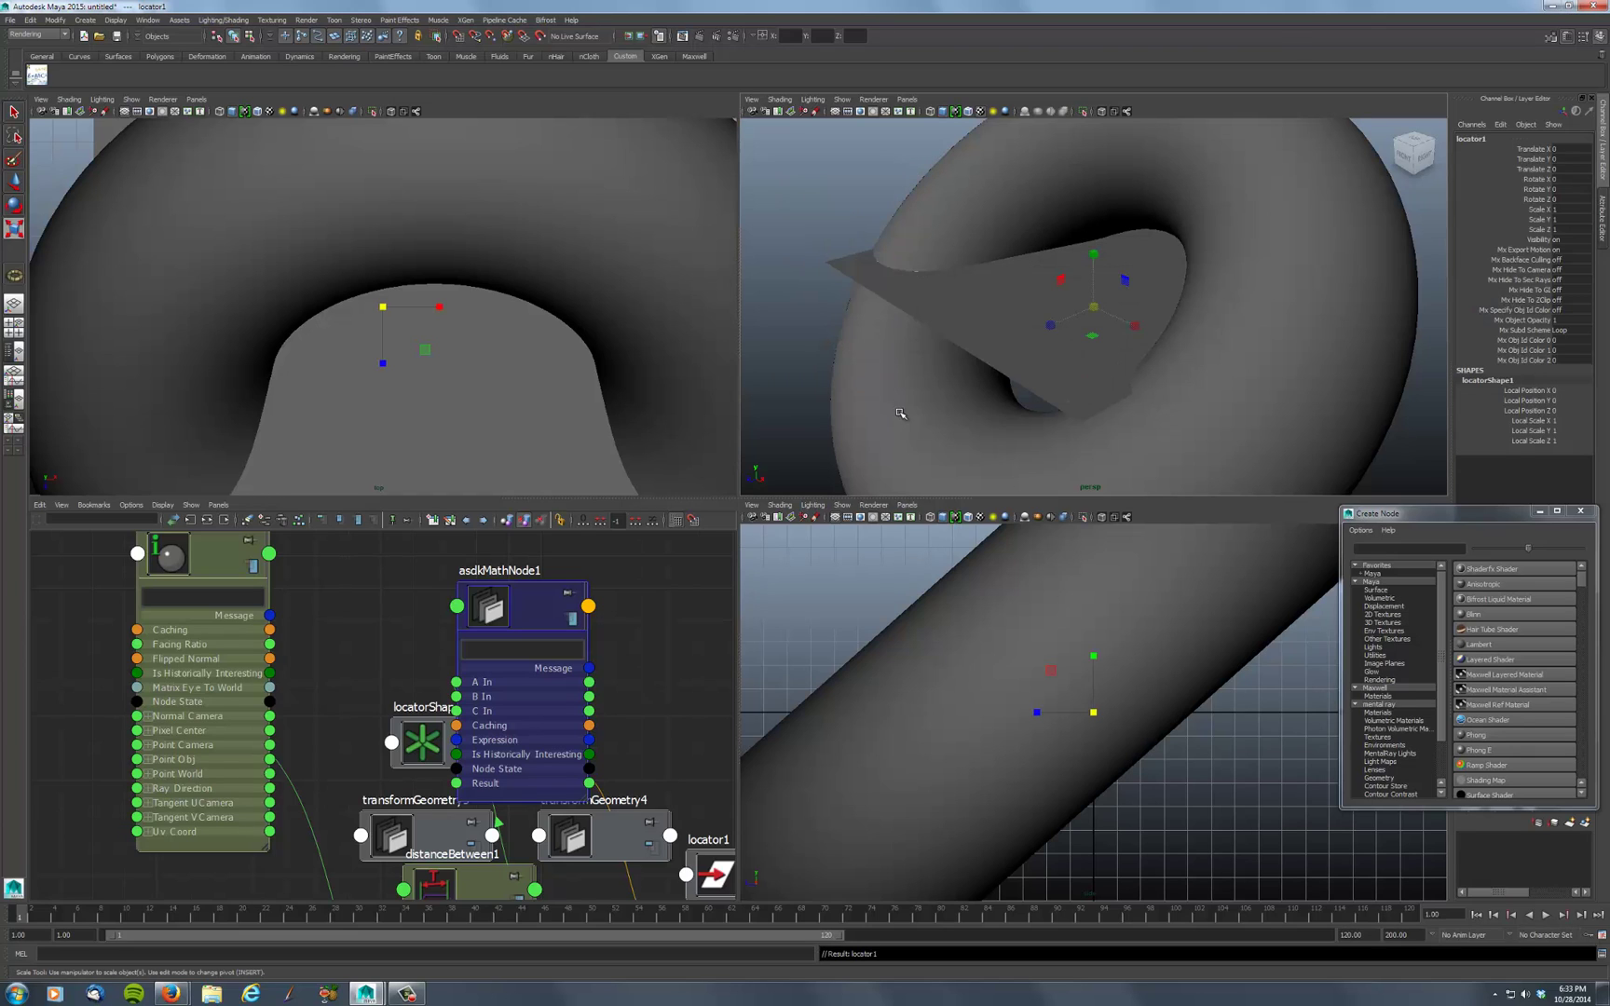
key(w)
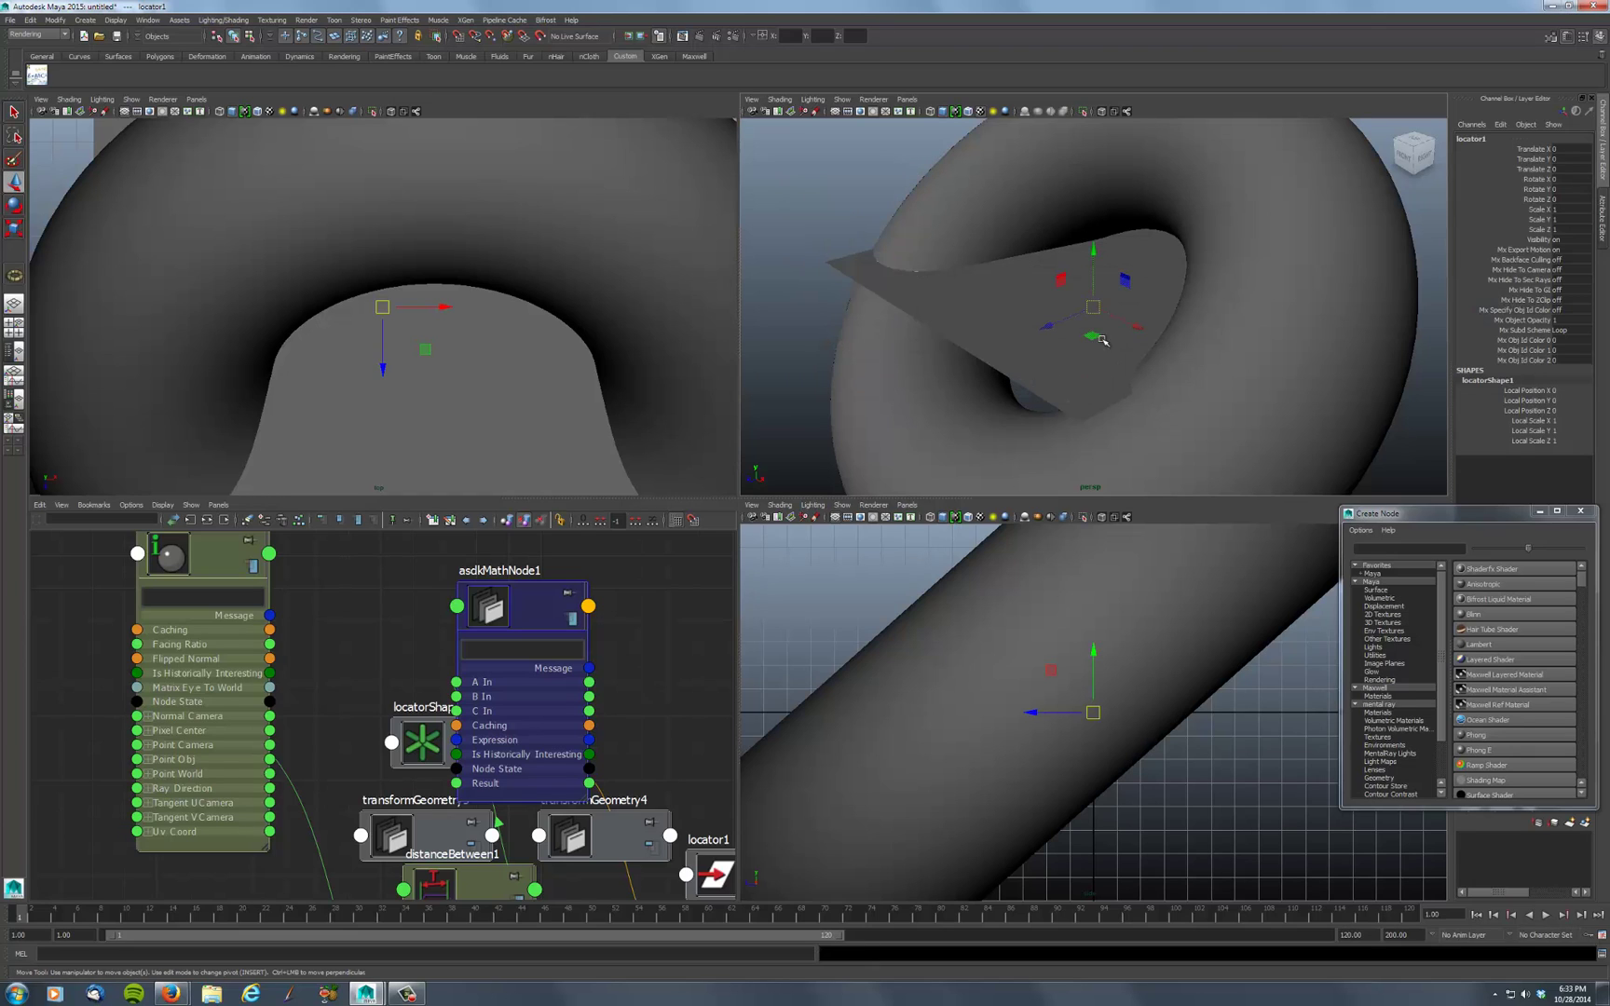
drag(1072, 328, 915, 439)
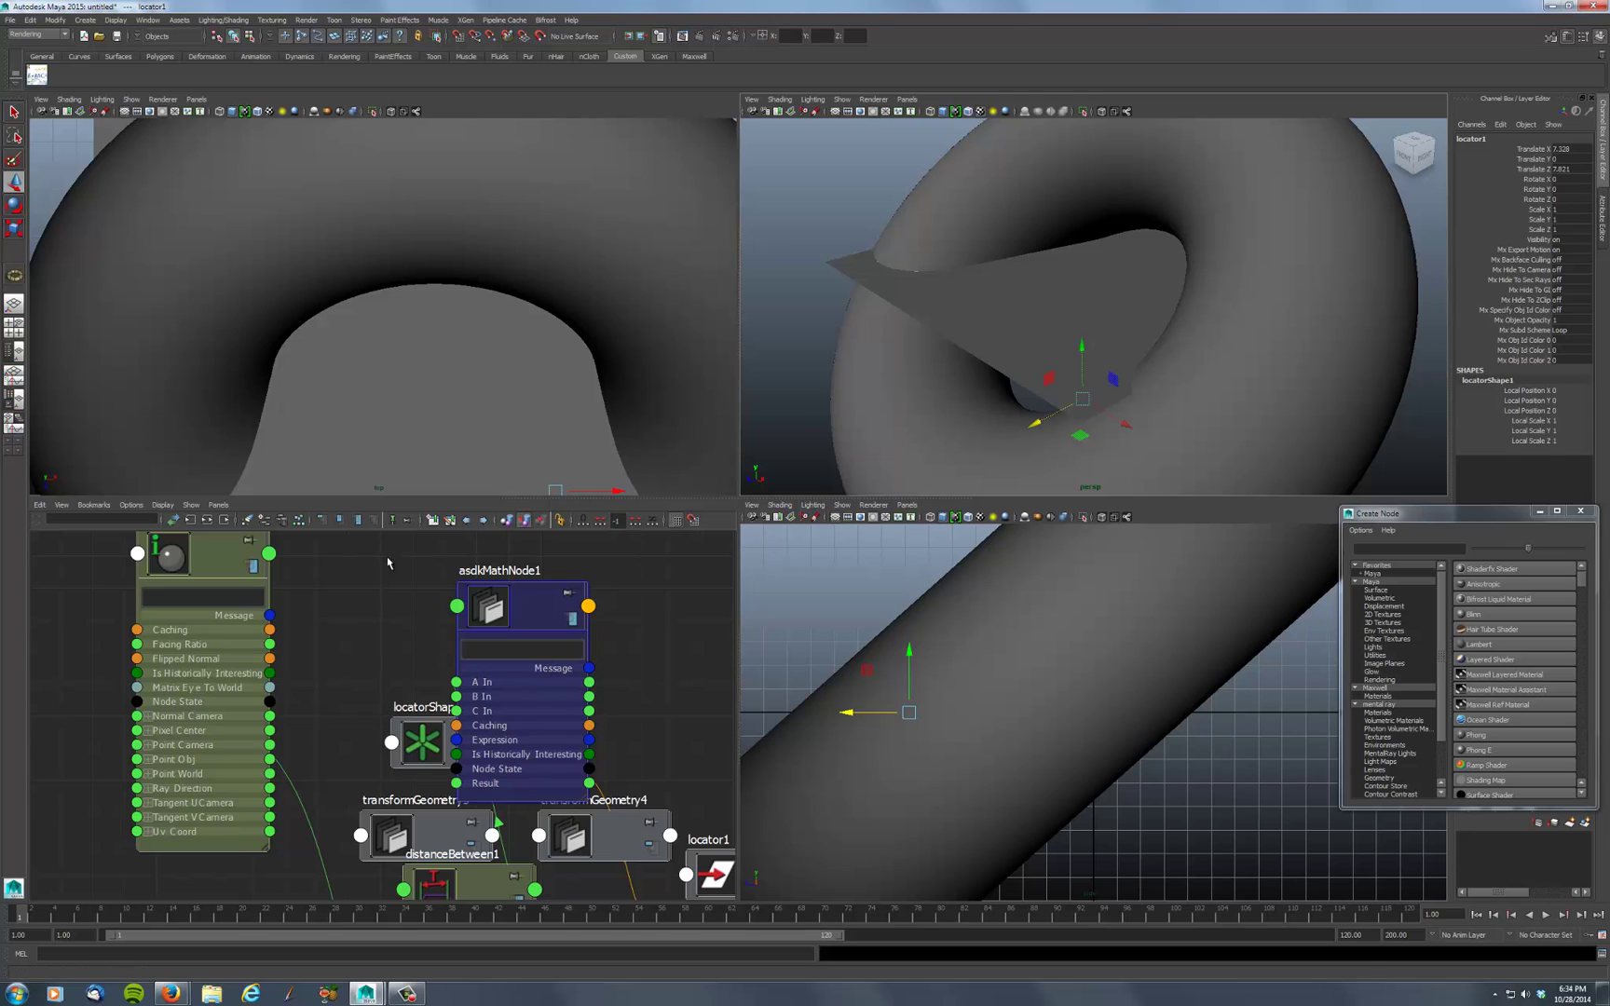
scroll(330, 596, down, 2)
scroll(330, 596, down, 2)
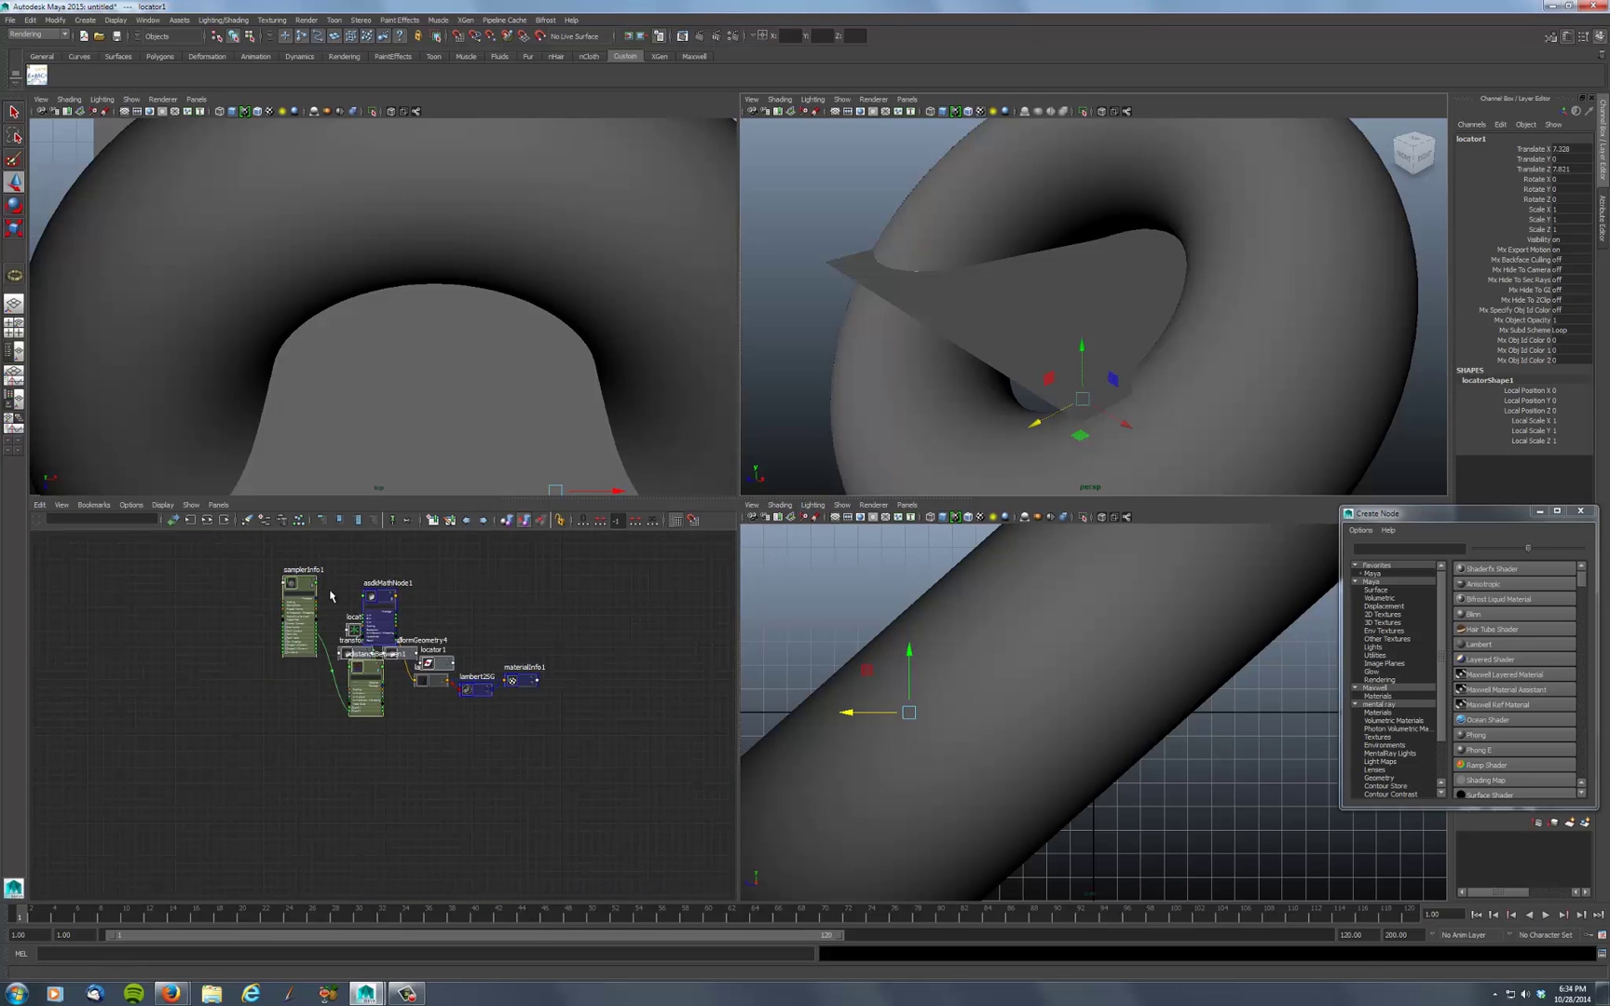
scroll(291, 576, up, 1)
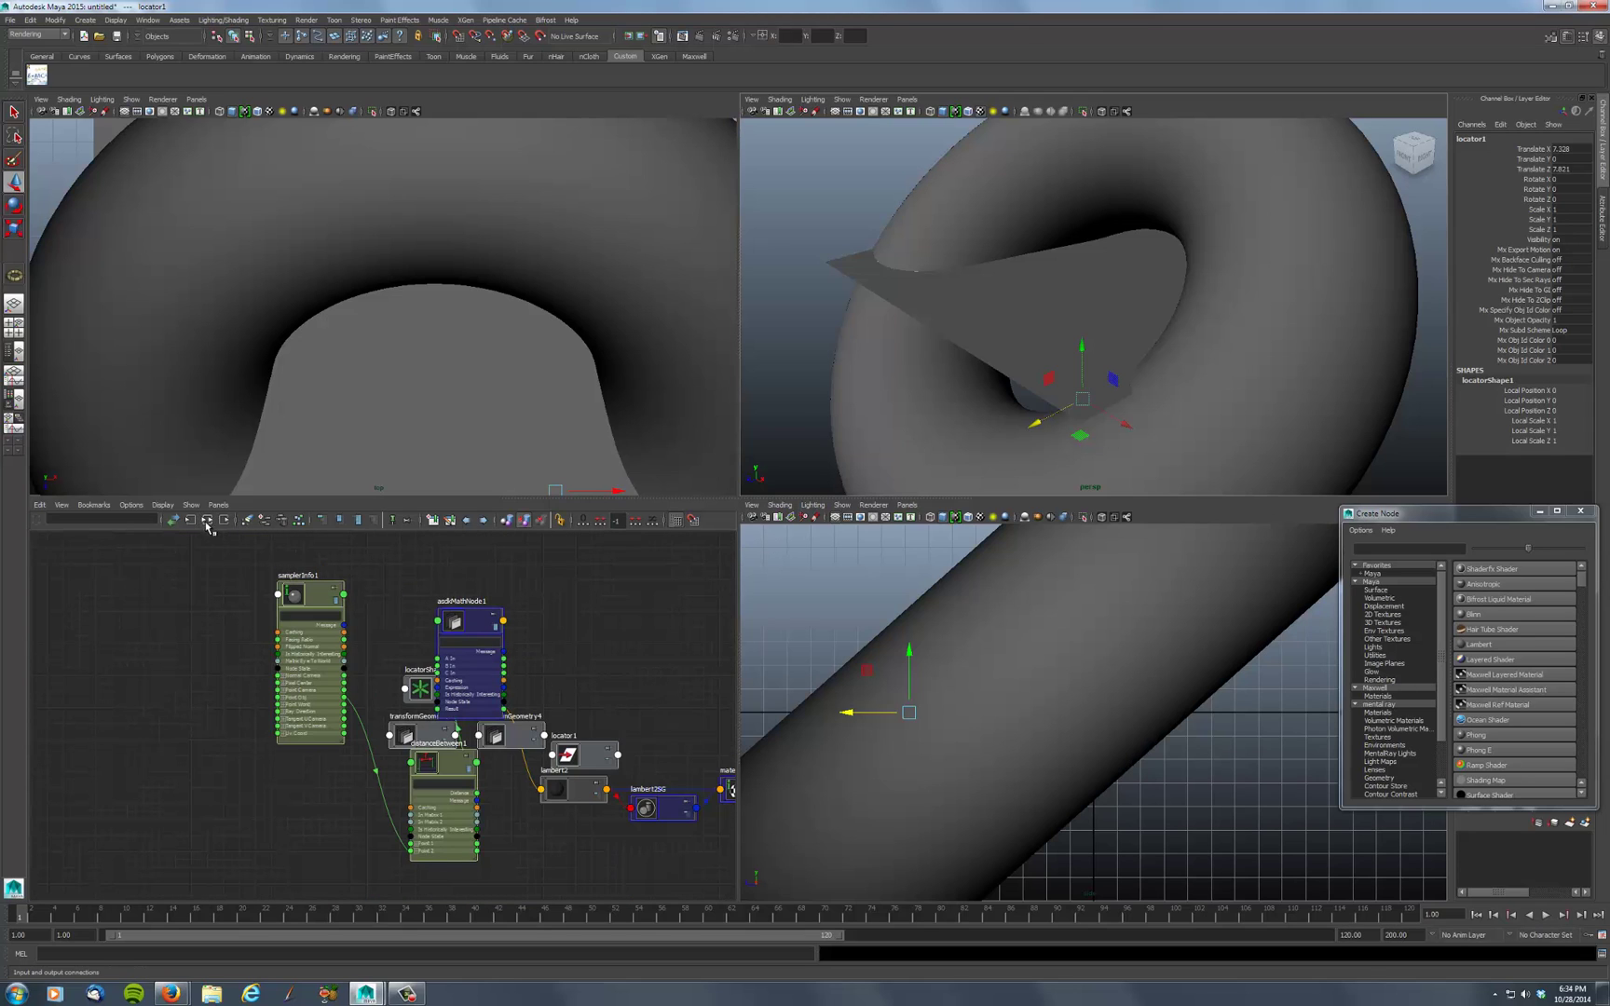
right_click(220, 565)
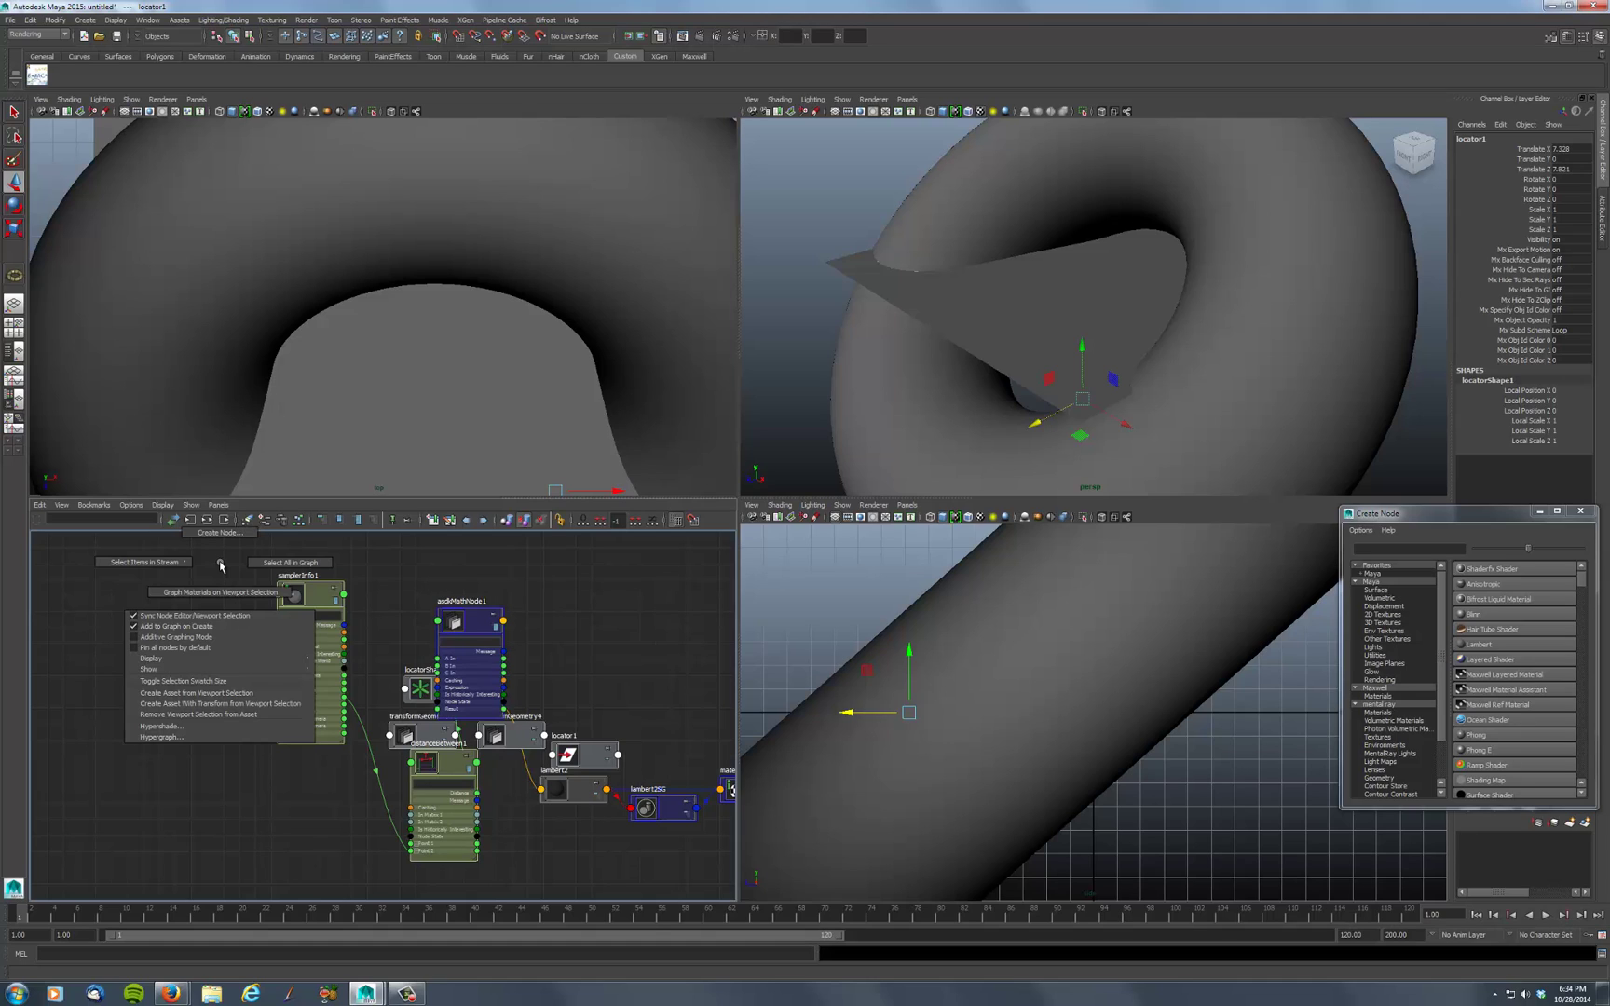
click(198, 646)
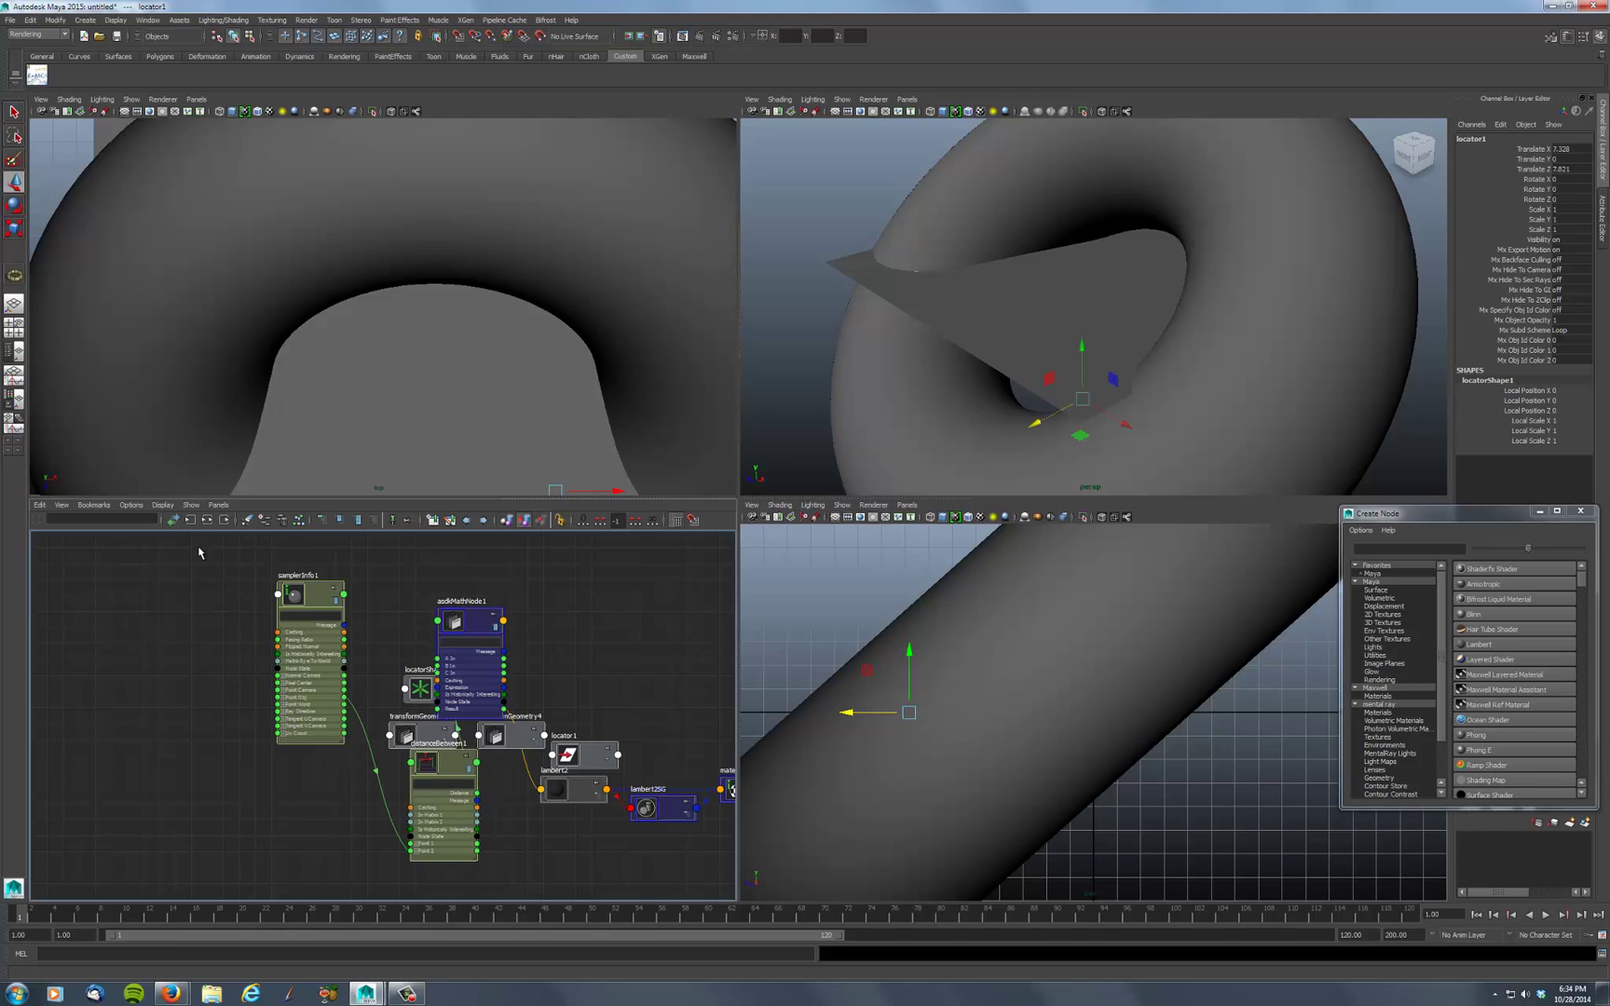
Add locator1 to the shader's node graph and spread locator1, asdkMathNode1 and distanceBetween1 apart from the overlapping nodes
click(207, 520)
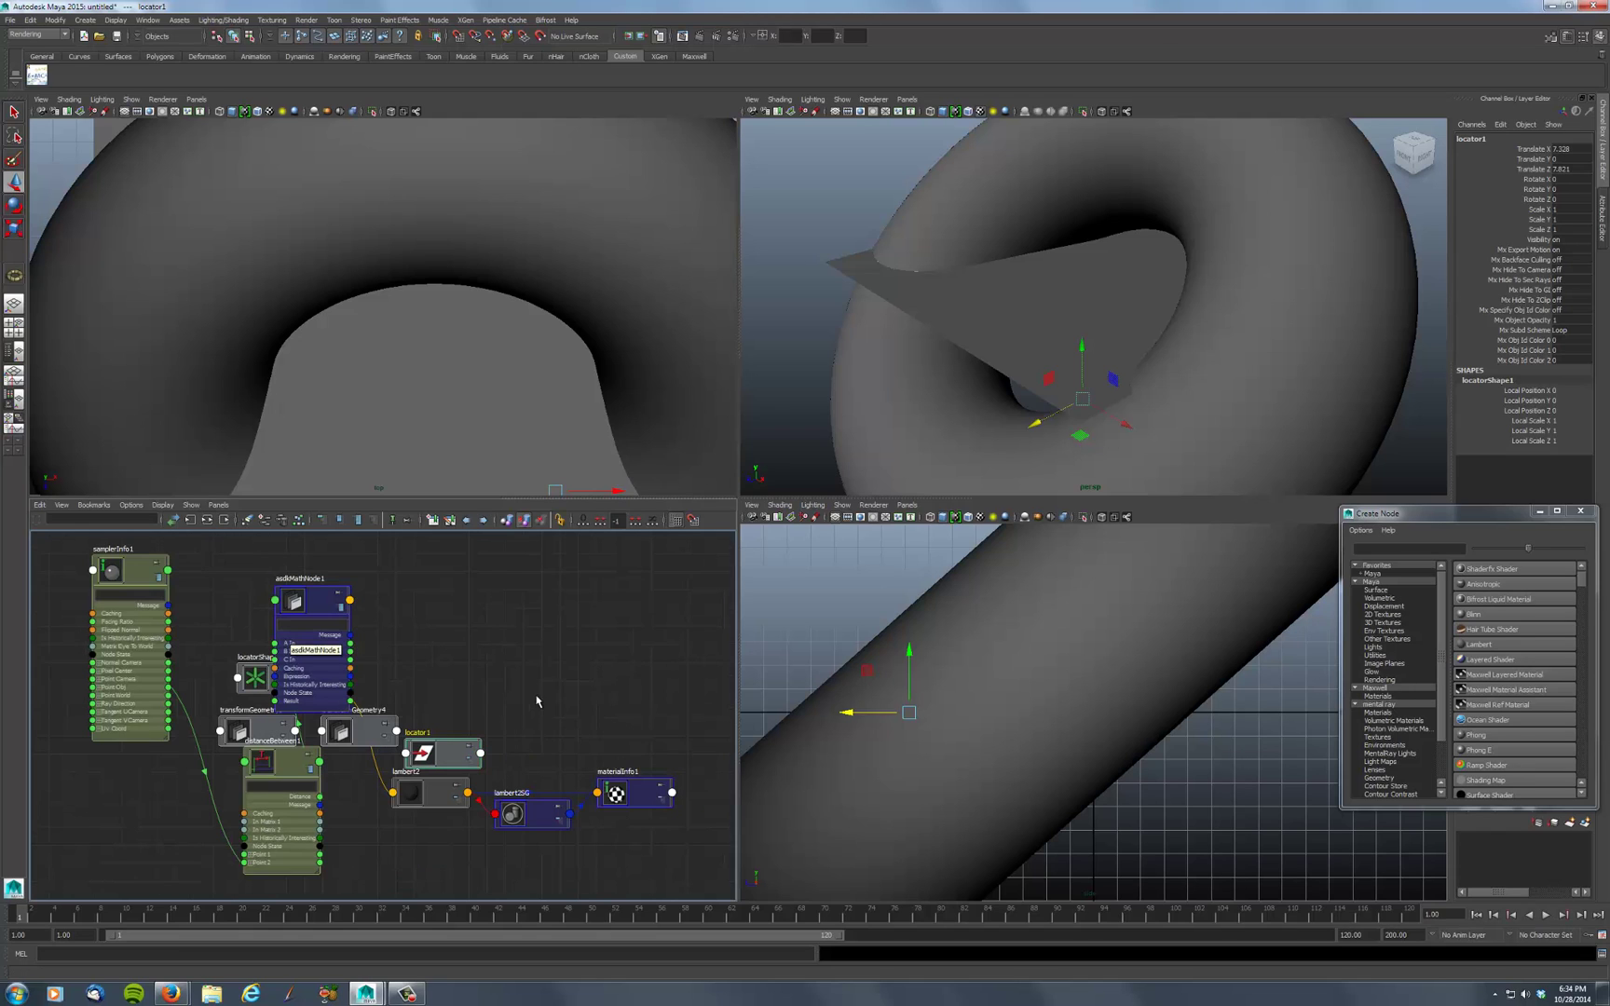
scroll(537, 701, down, 3)
drag(478, 745, 500, 625)
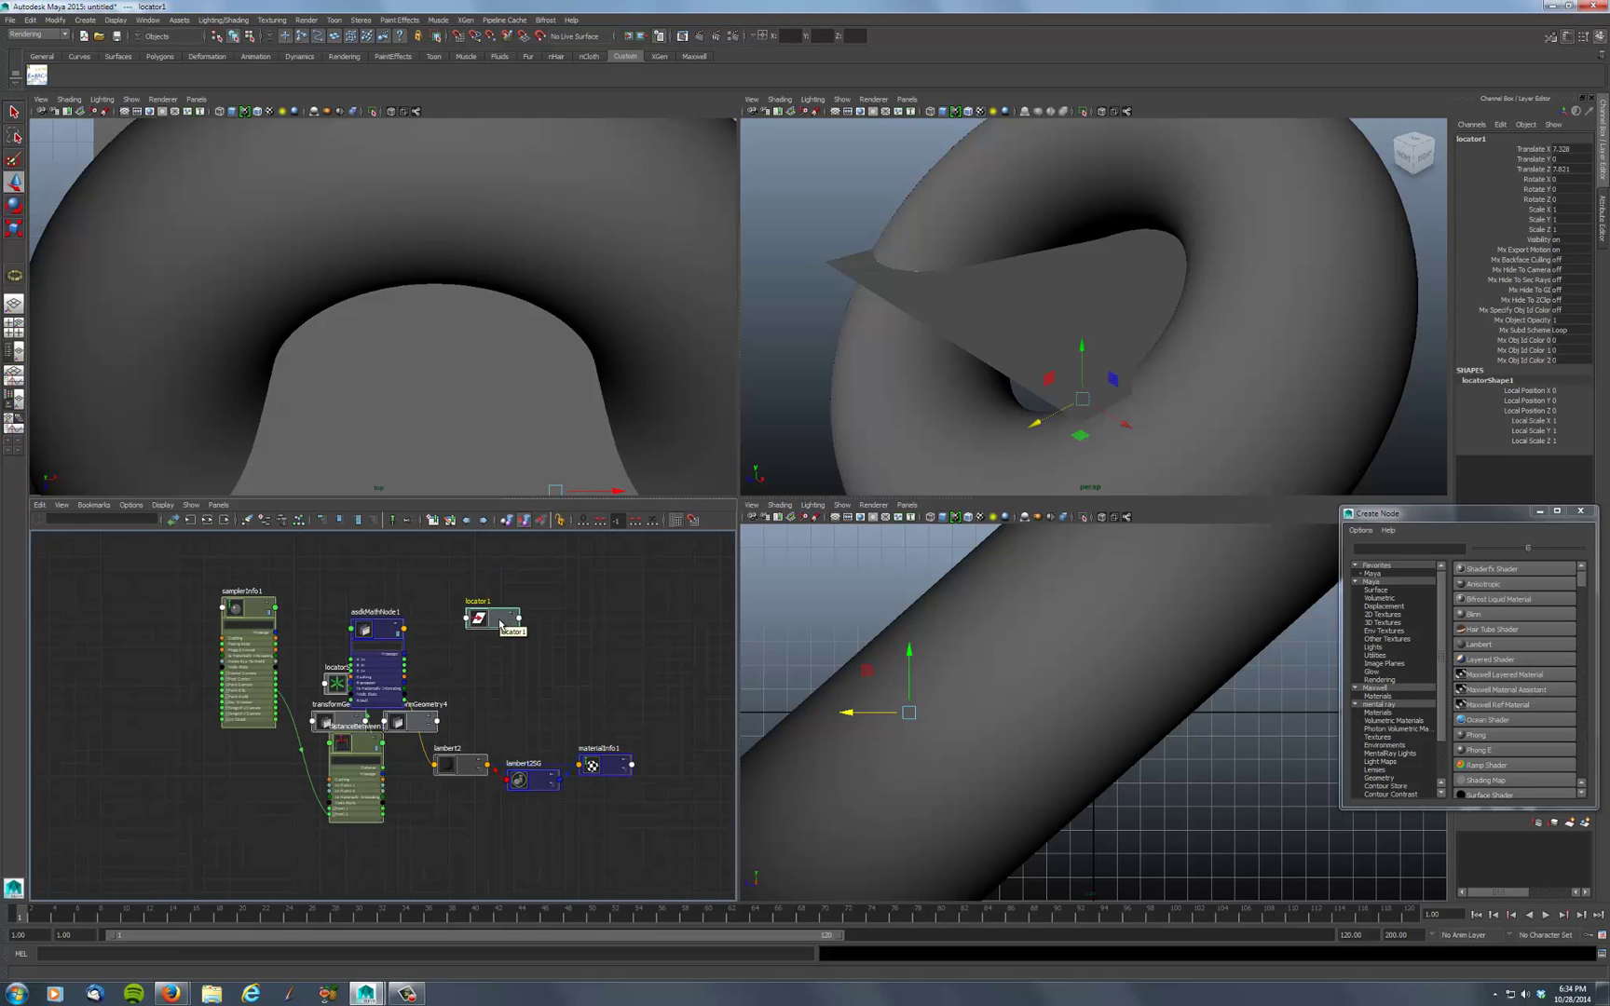
key(space)
key(a)
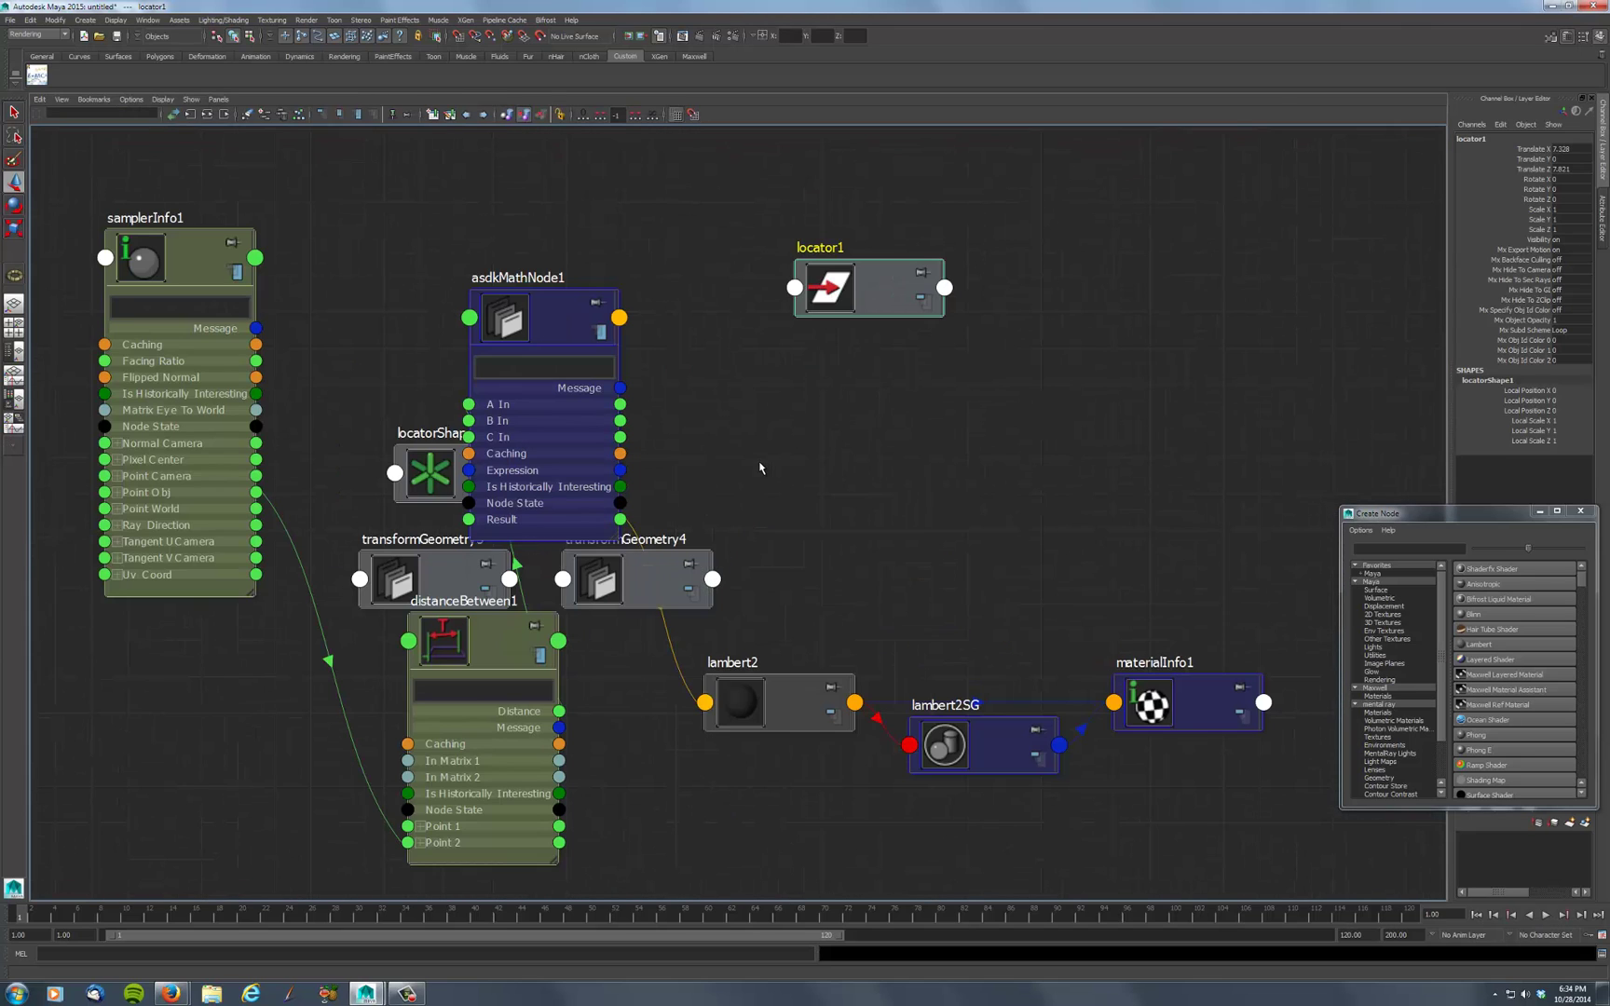
drag(864, 314, 480, 202)
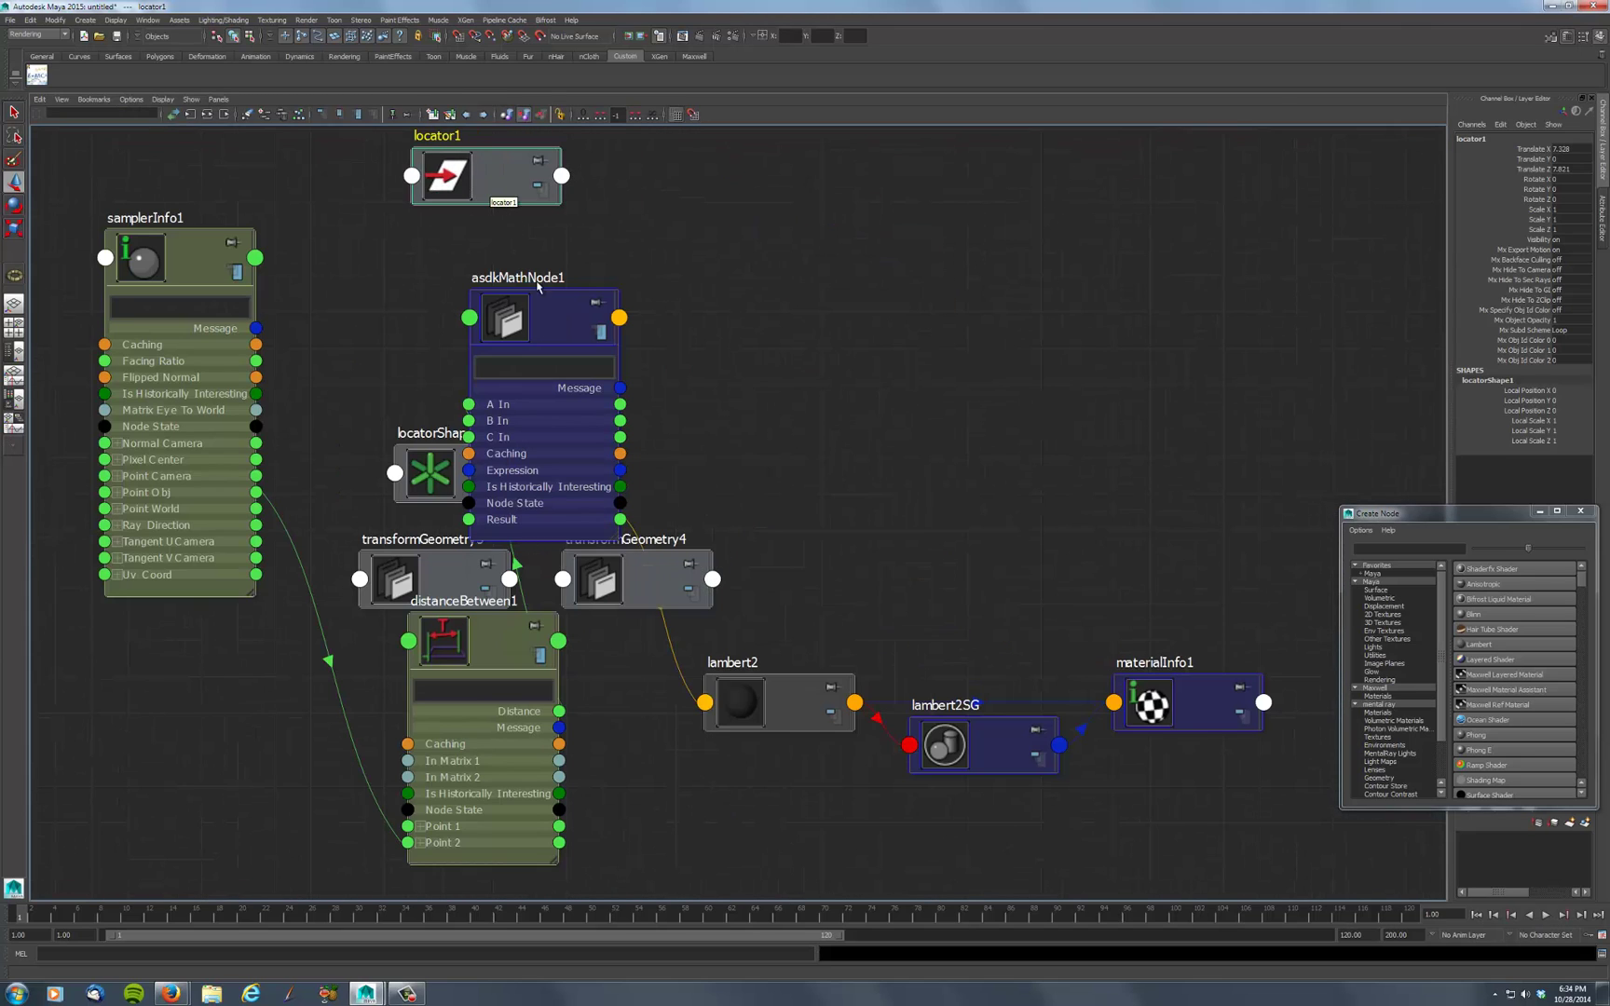
drag(503, 322, 860, 252)
mouse_move(452, 685)
mouse_down()
mouse_move(362, 685)
mouse_move(426, 685)
mouse_up()
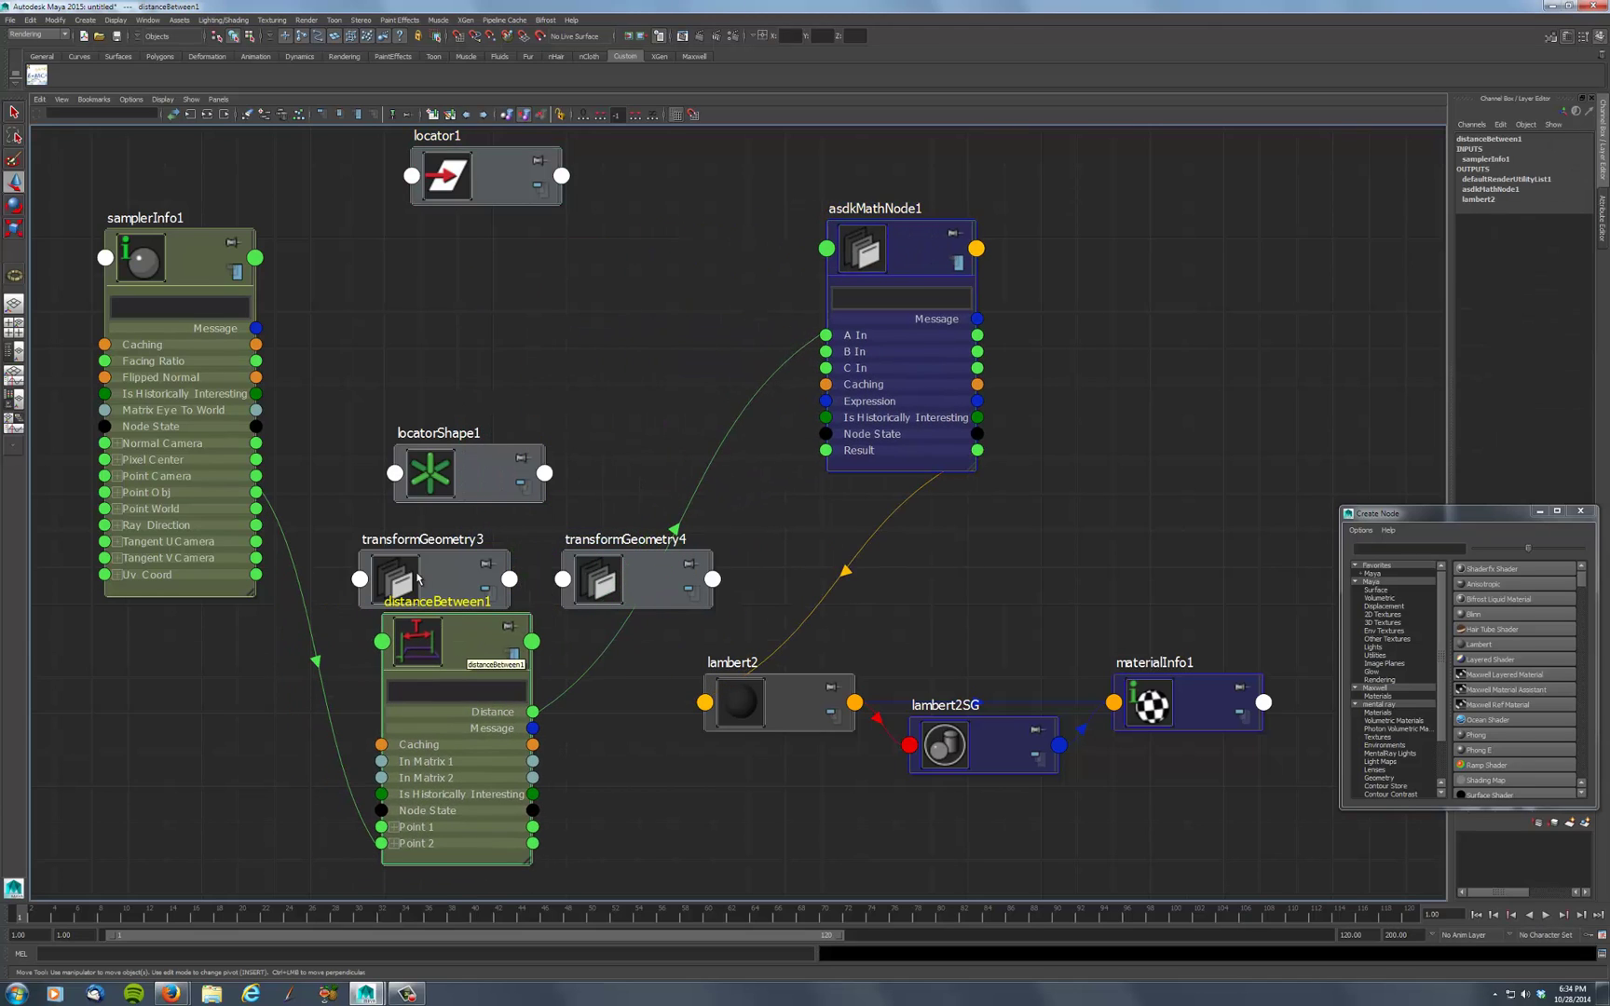
drag(480, 182, 455, 181)
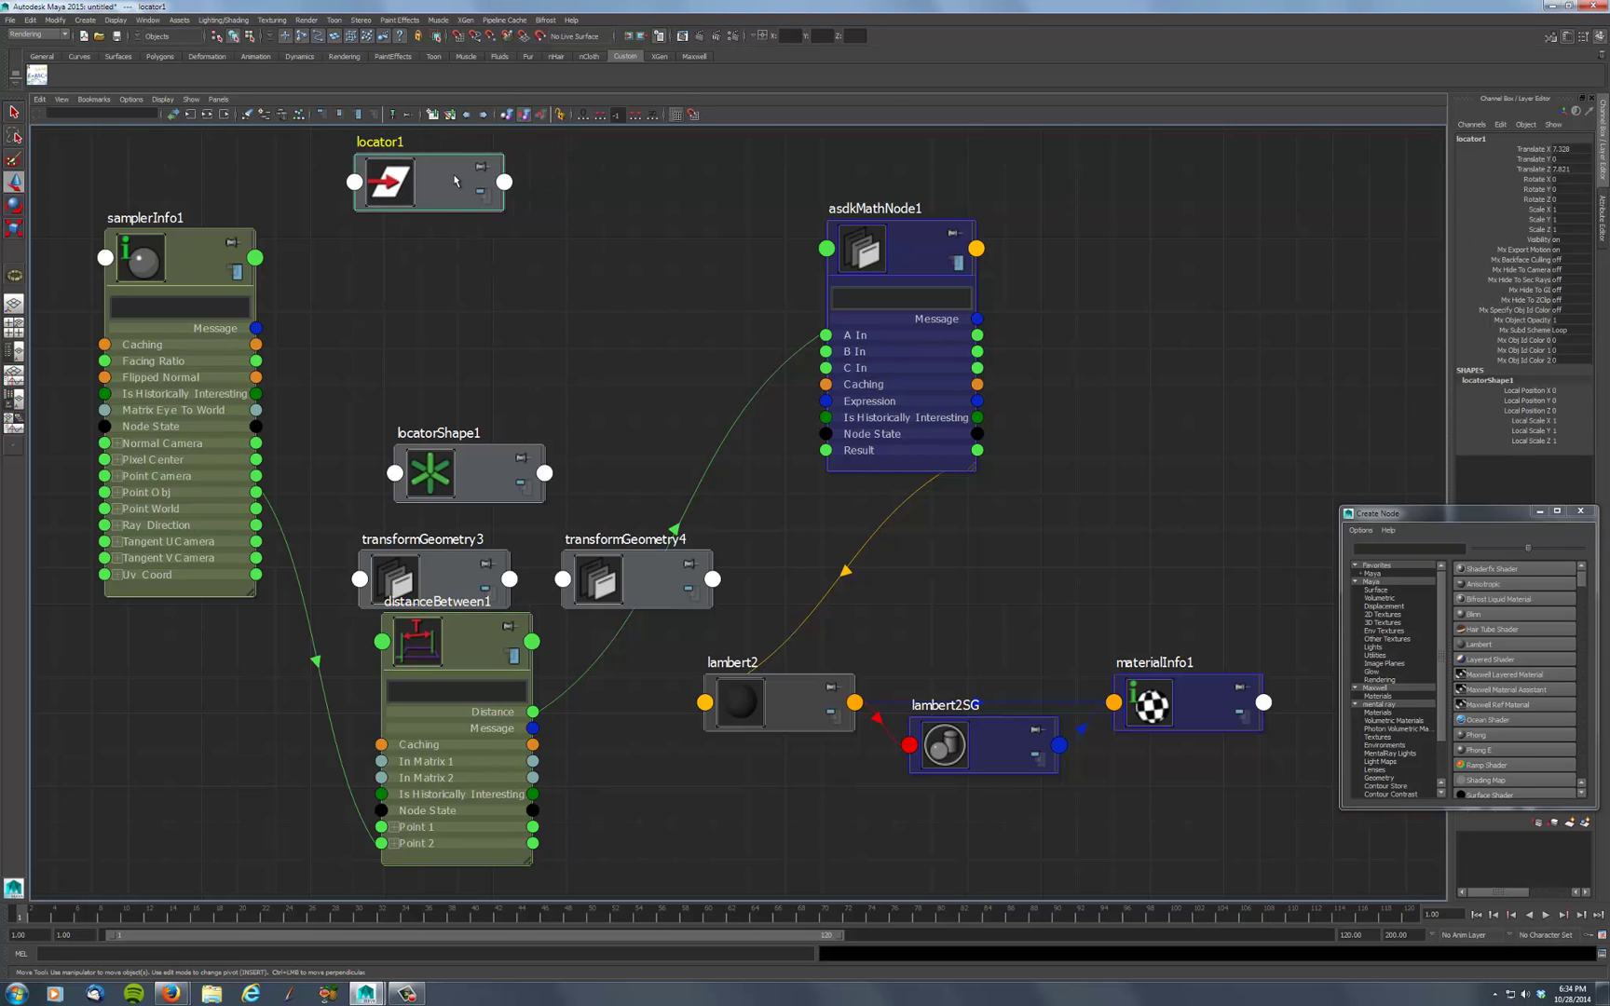
Expand locator1's attributes in the node graph and connect its Translate output to Point 1 of distanceBetween1
key(3)
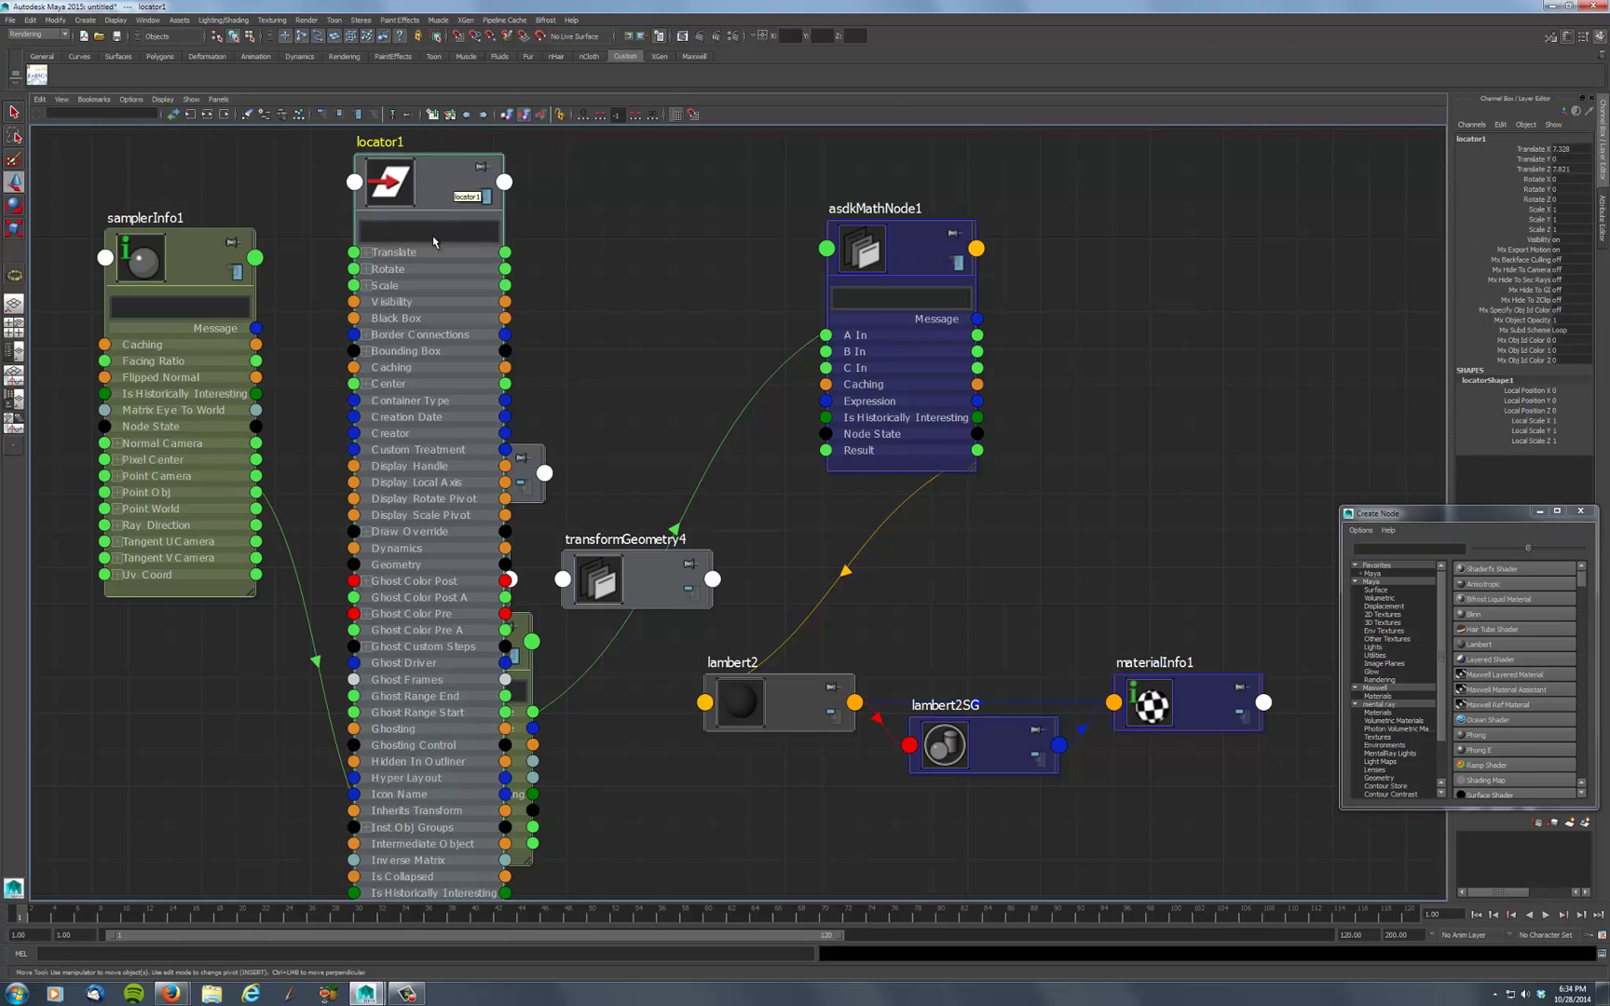
key(4)
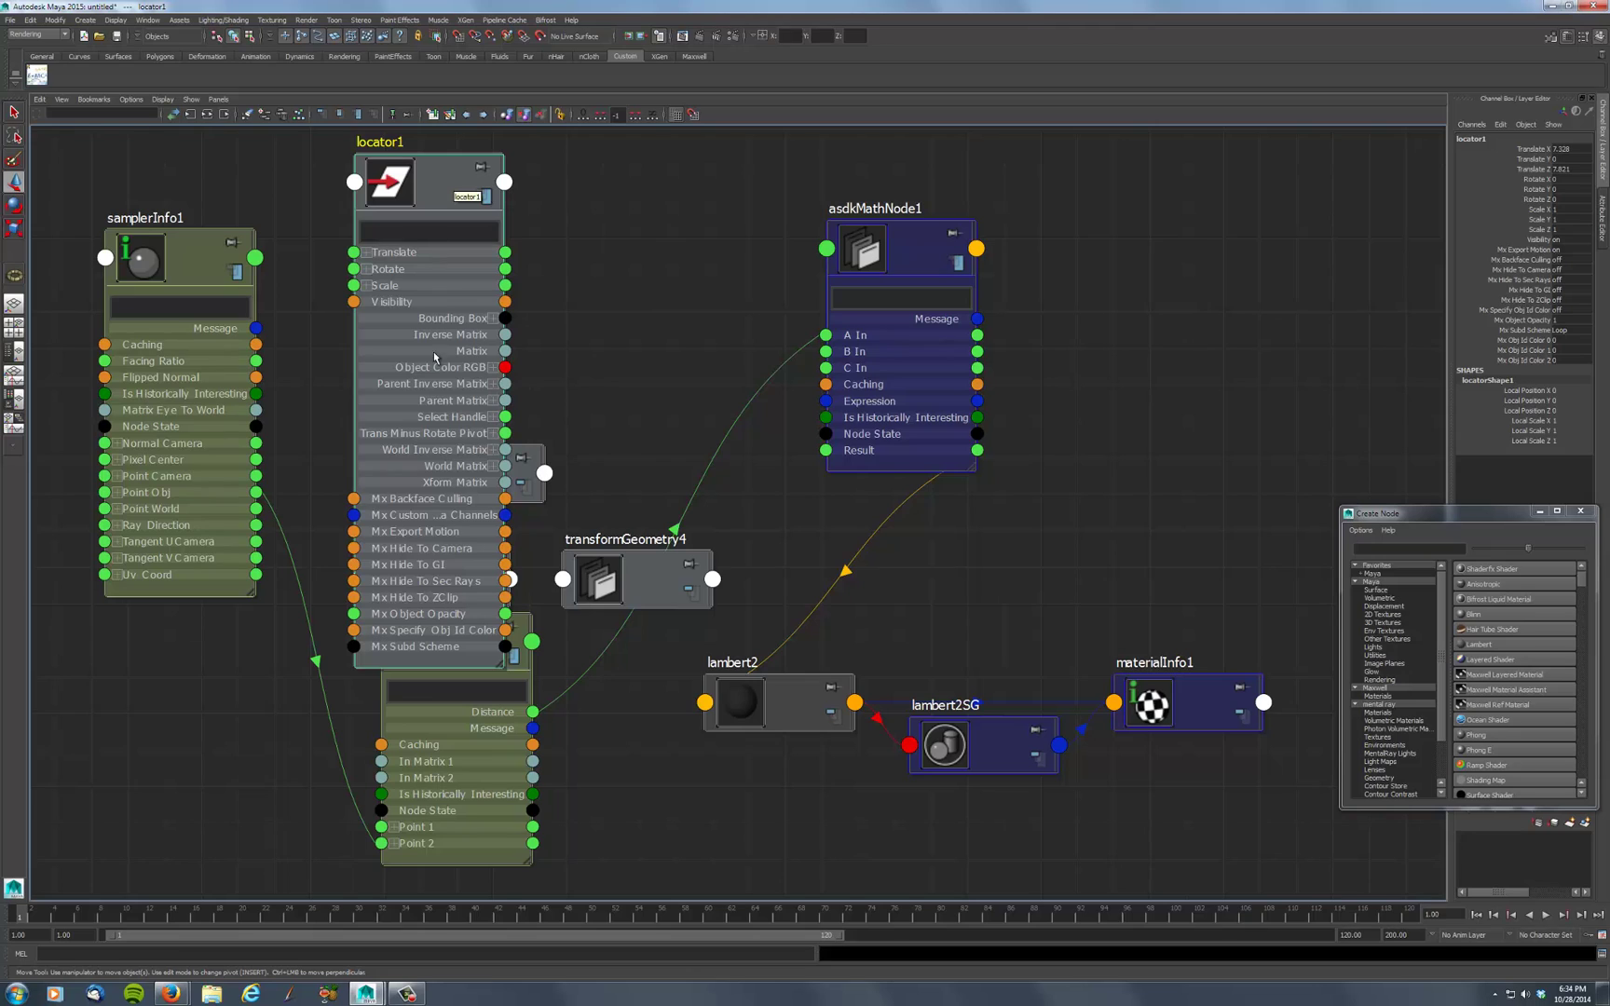
drag(403, 173, 349, 158)
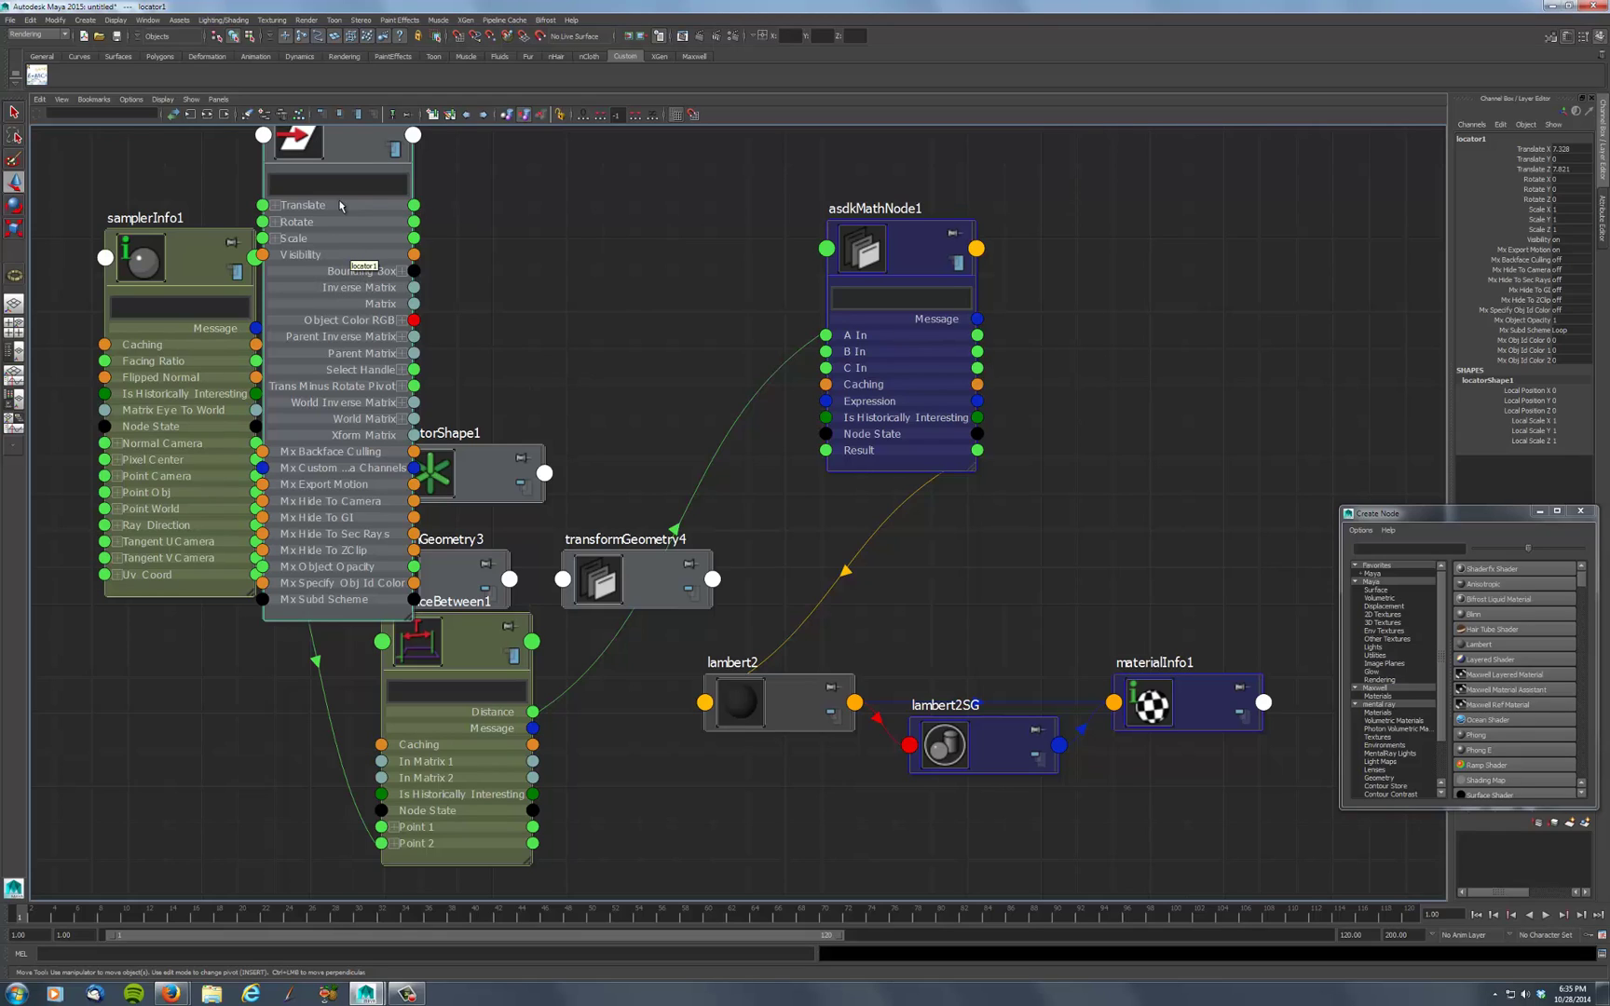
drag(415, 204, 381, 826)
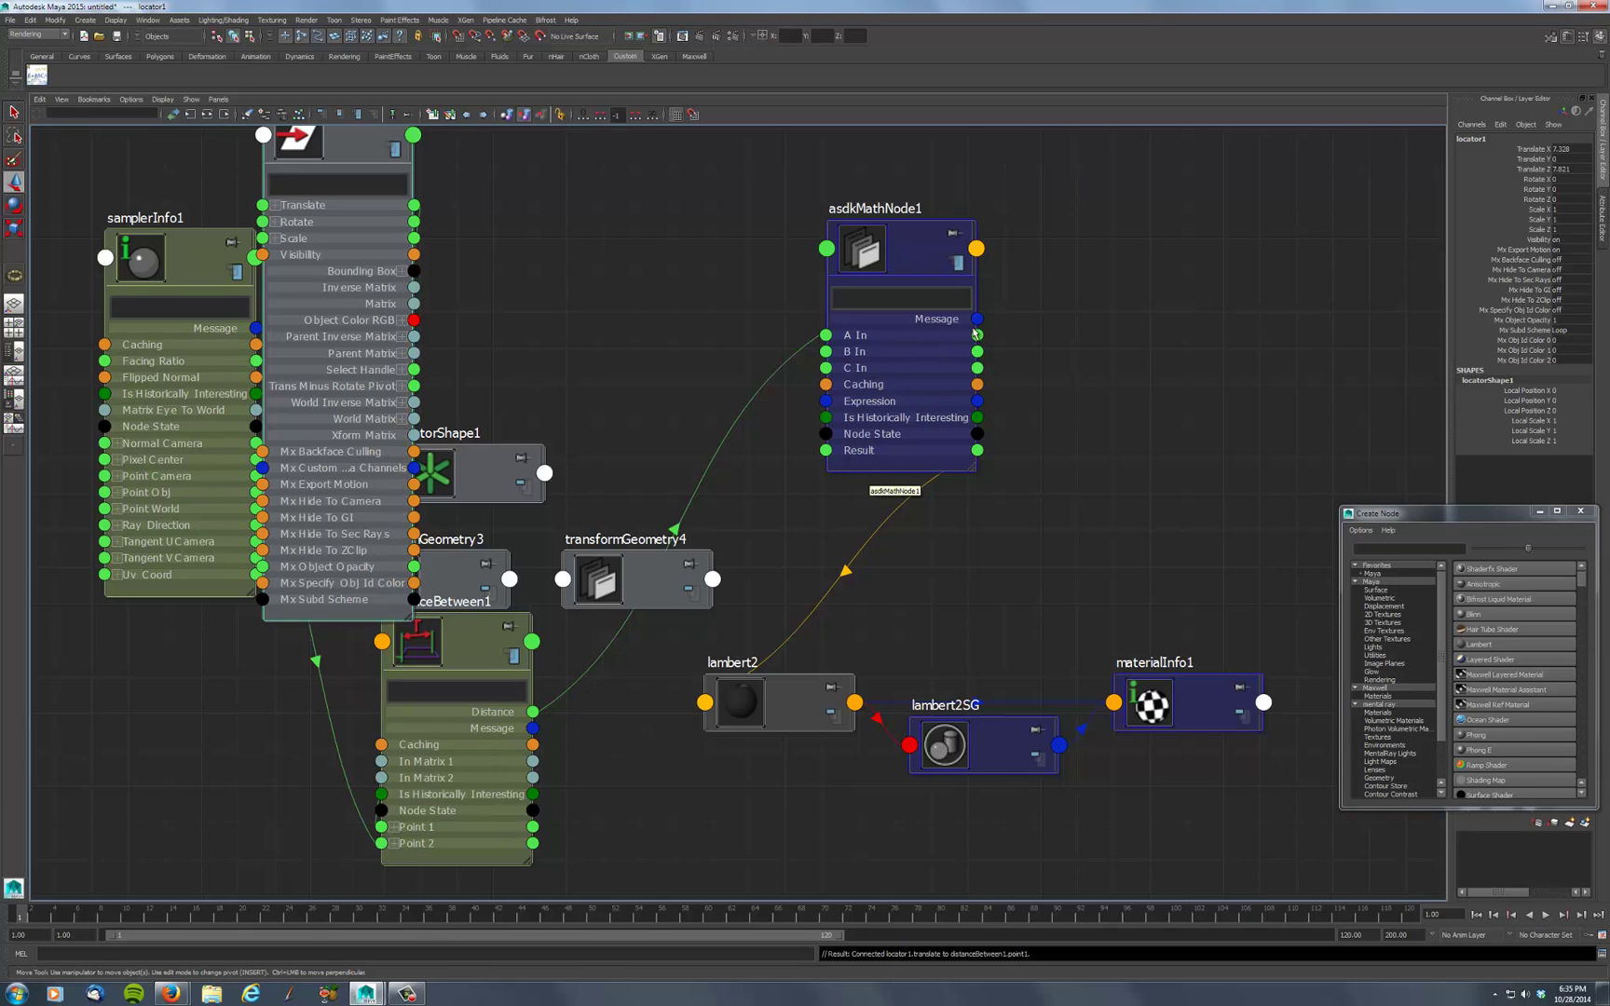
Render the perspective view to check the wave pattern centred on the locator, moving the render window aside
key(space)
click(1069, 265)
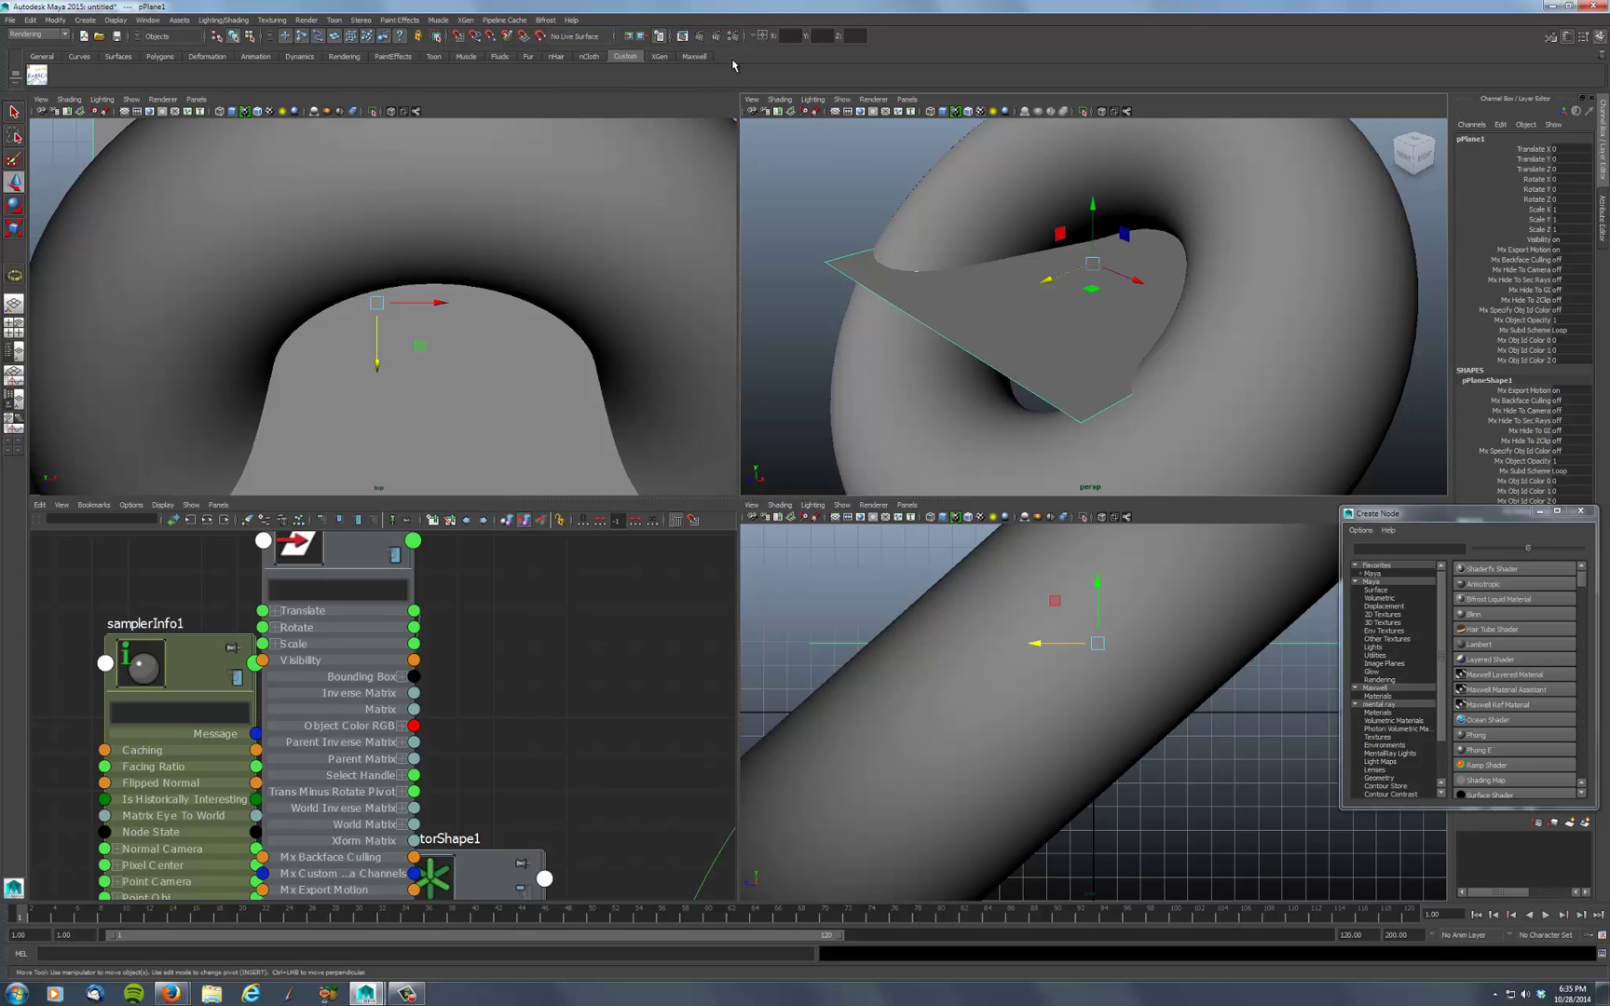
click(699, 36)
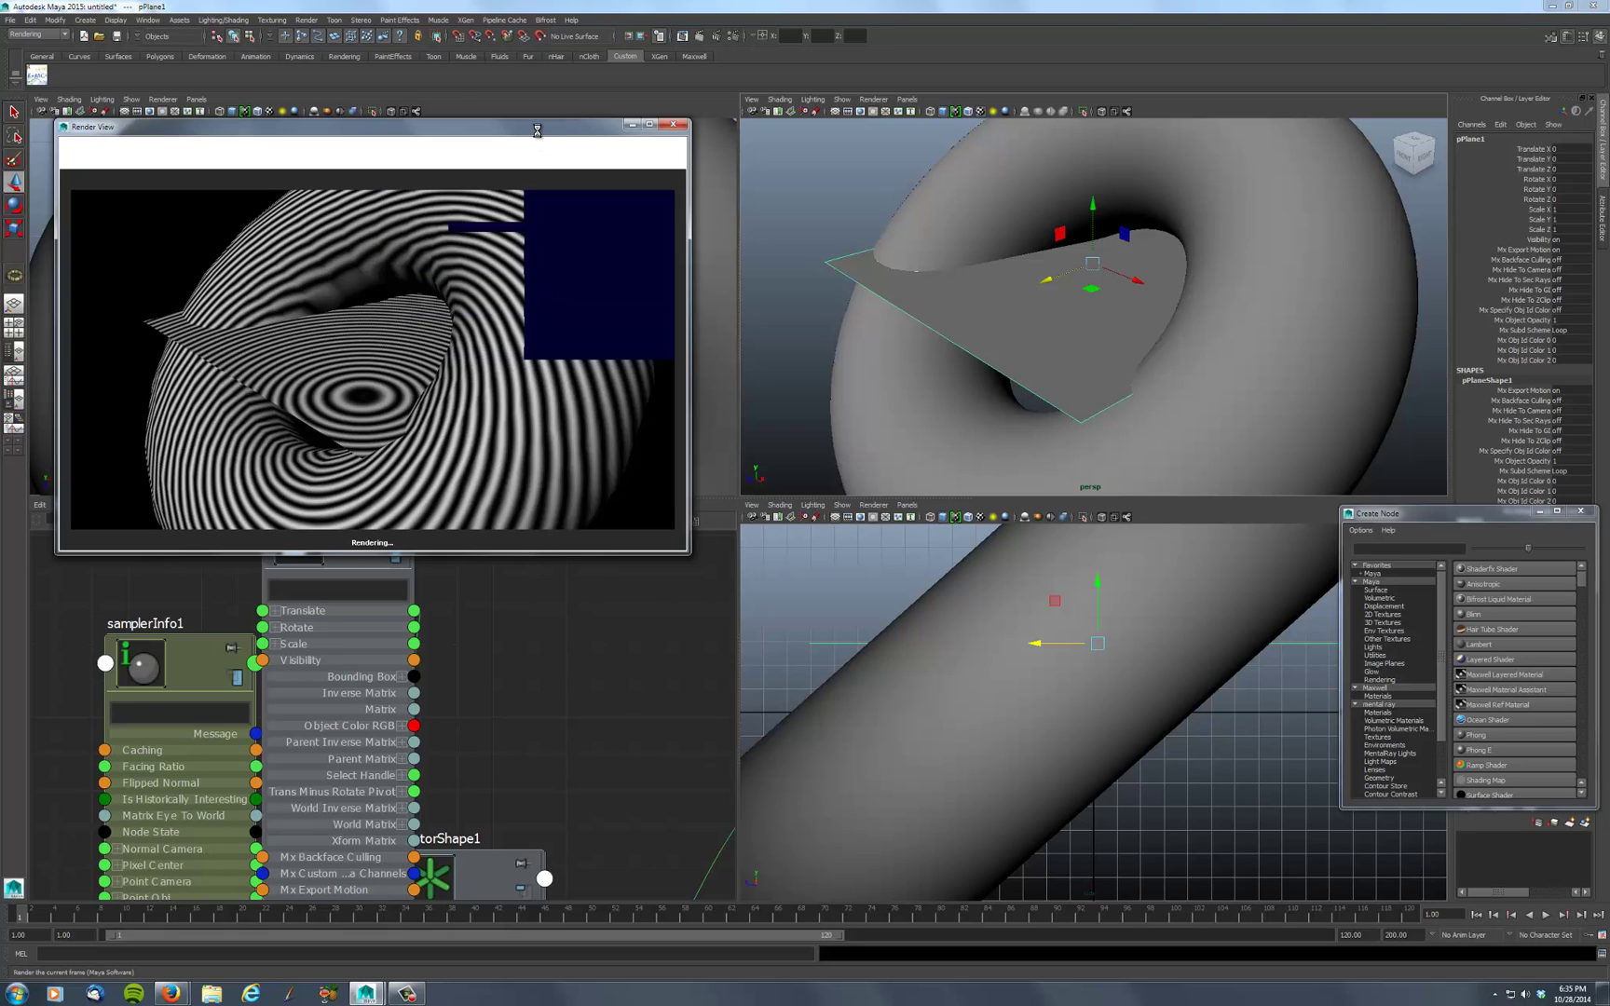
drag(537, 130, 759, 63)
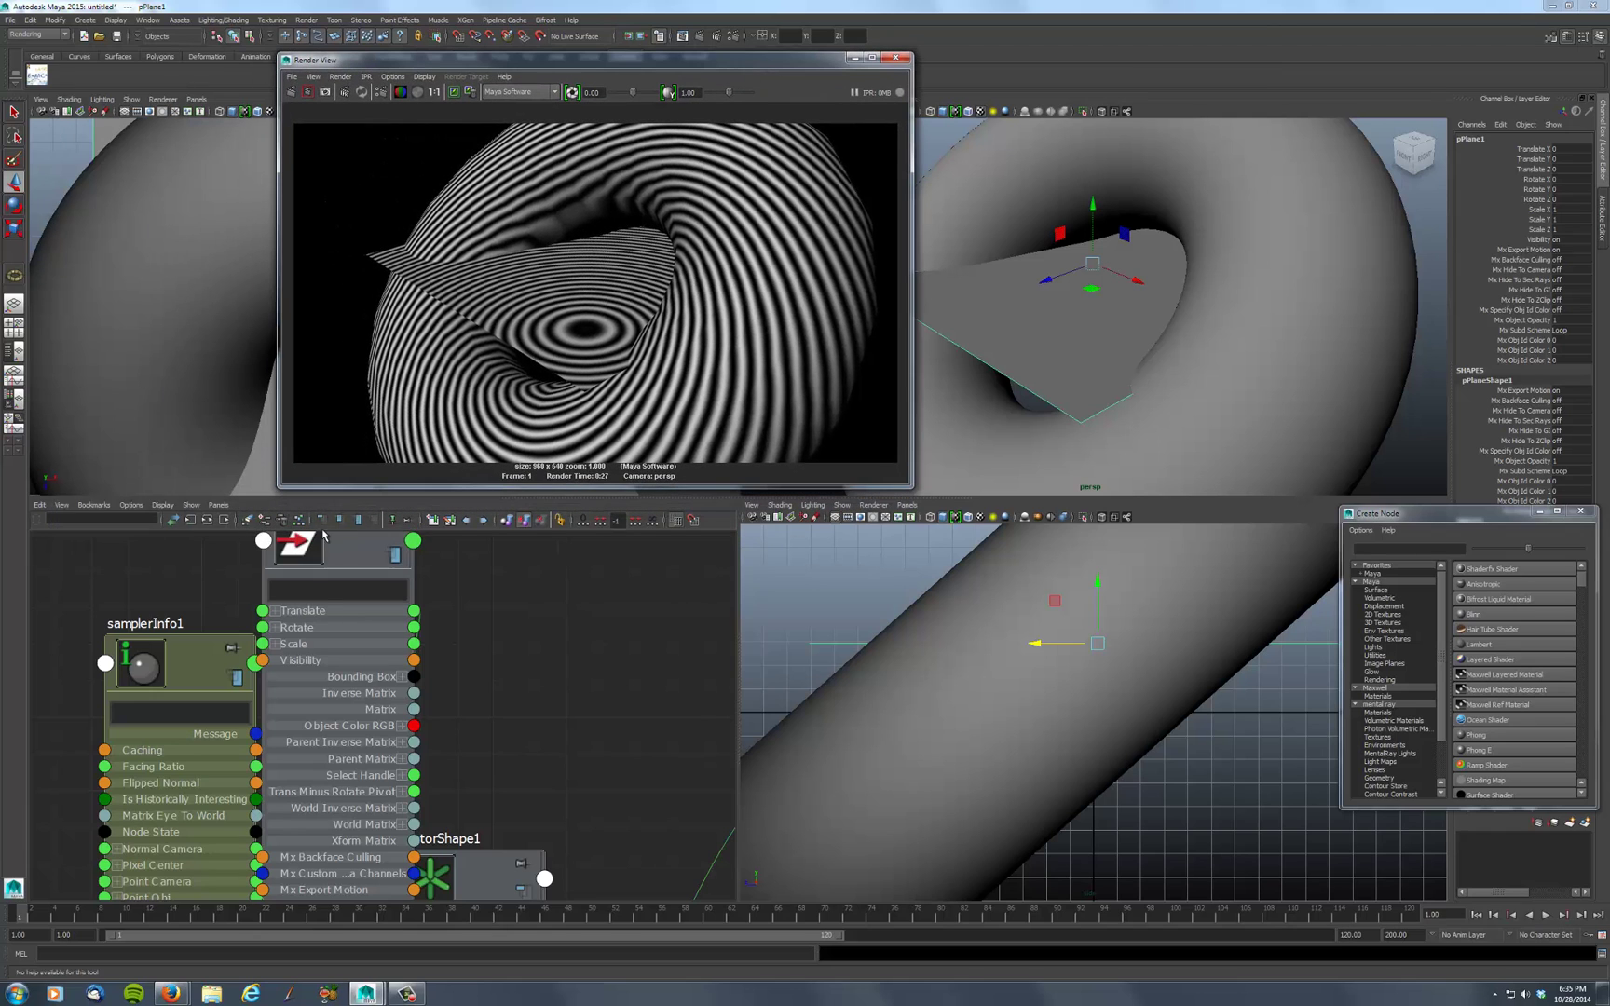
Select locator1, show the side view in wireframe and raise the locator to about Y 2.97
scroll(456, 610, down, 3)
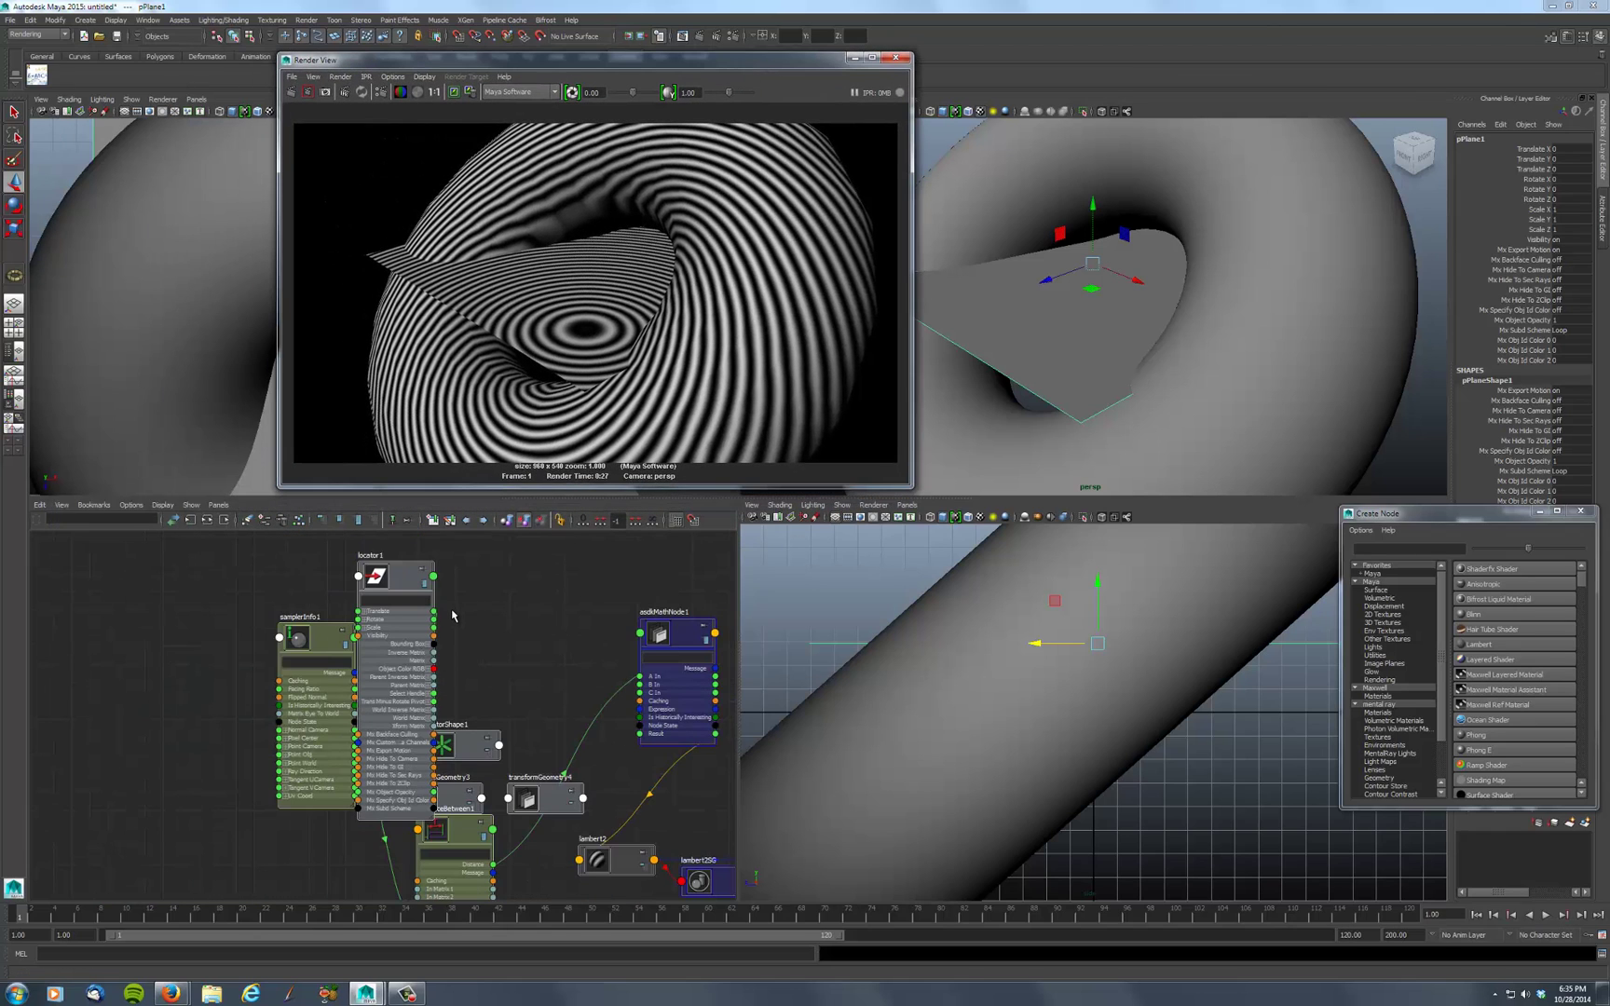
click(407, 578)
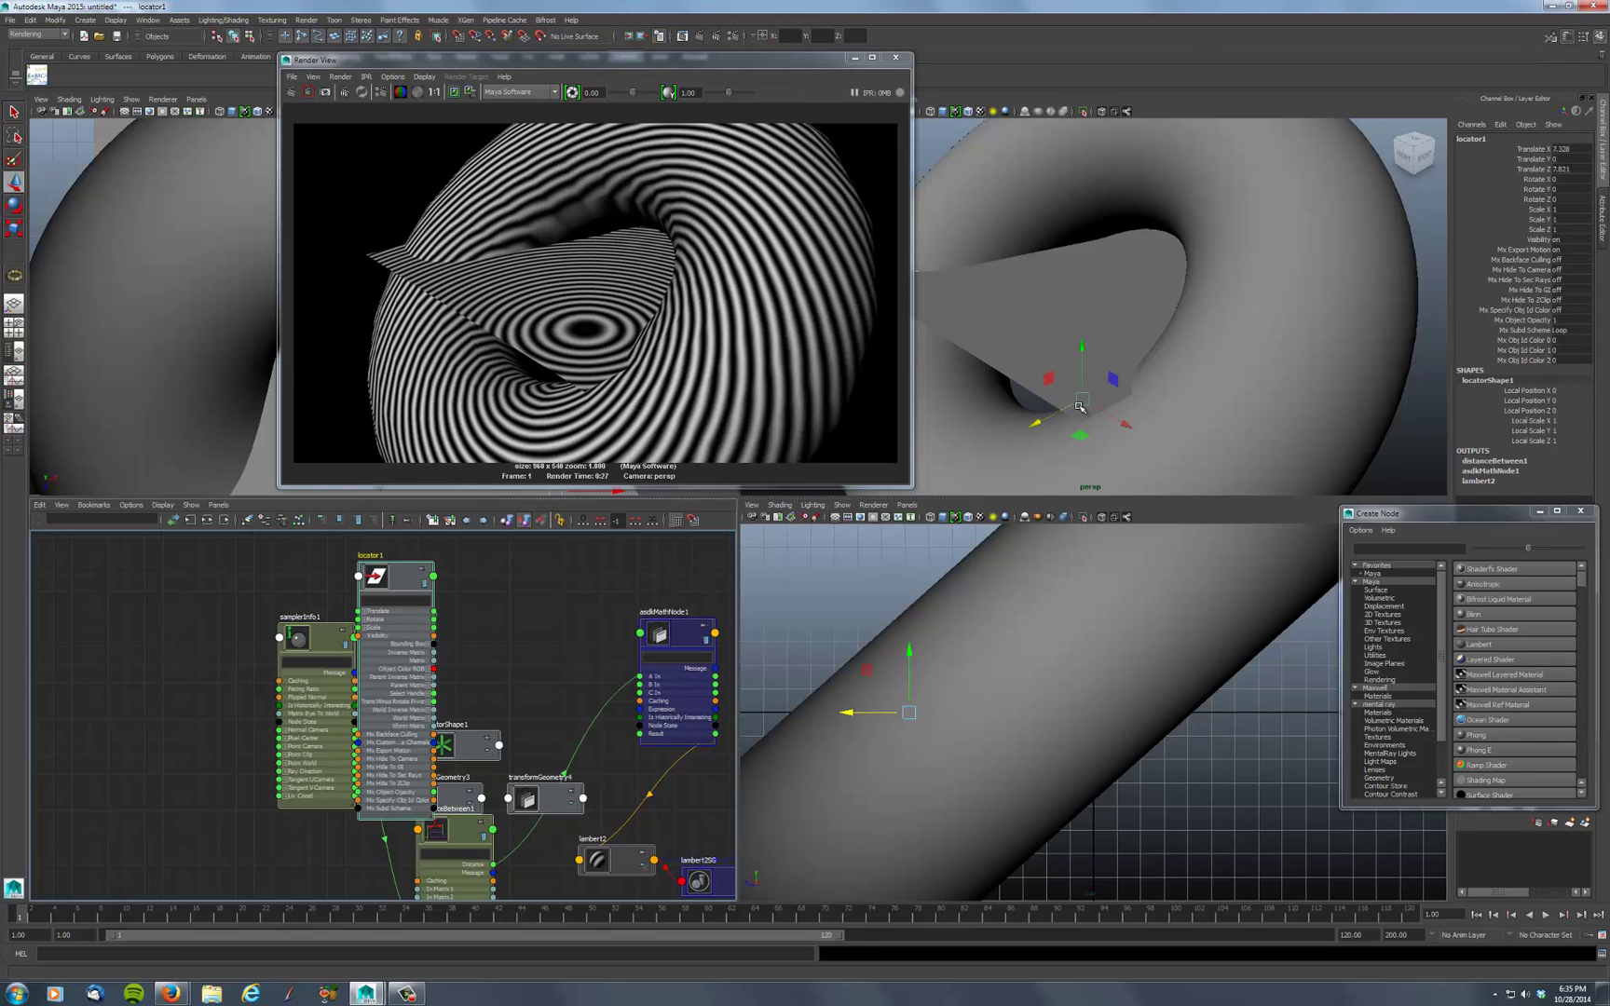
alt+drag(1095, 424, 1101, 398)
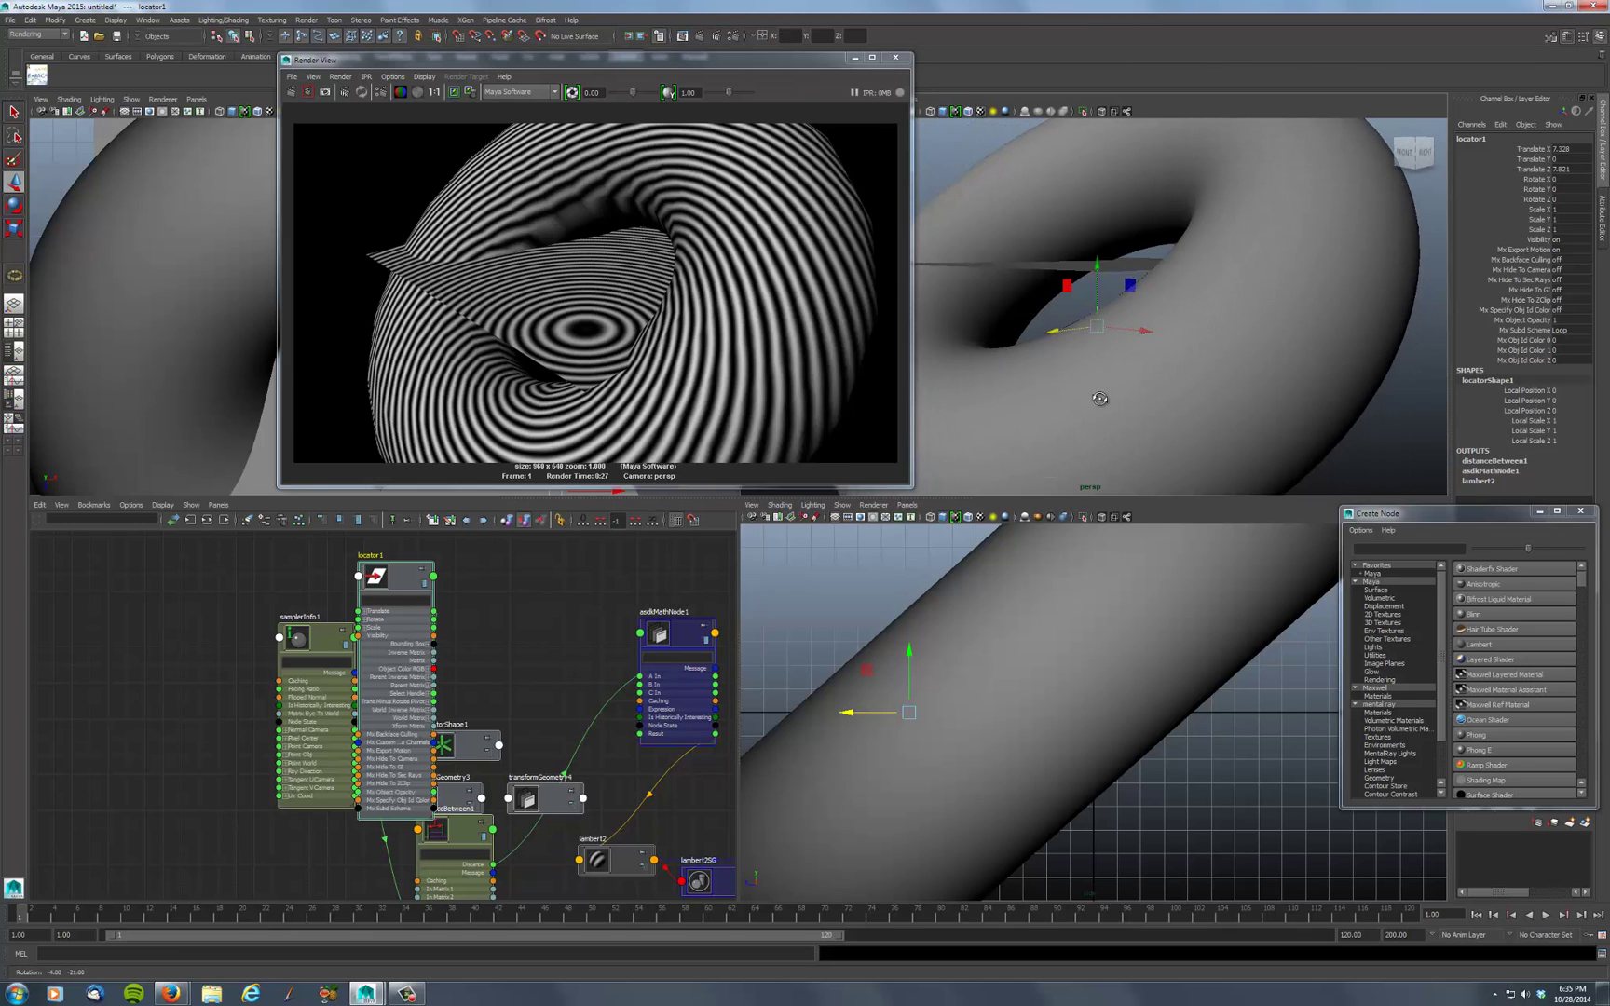
scroll(1015, 683, down, 5)
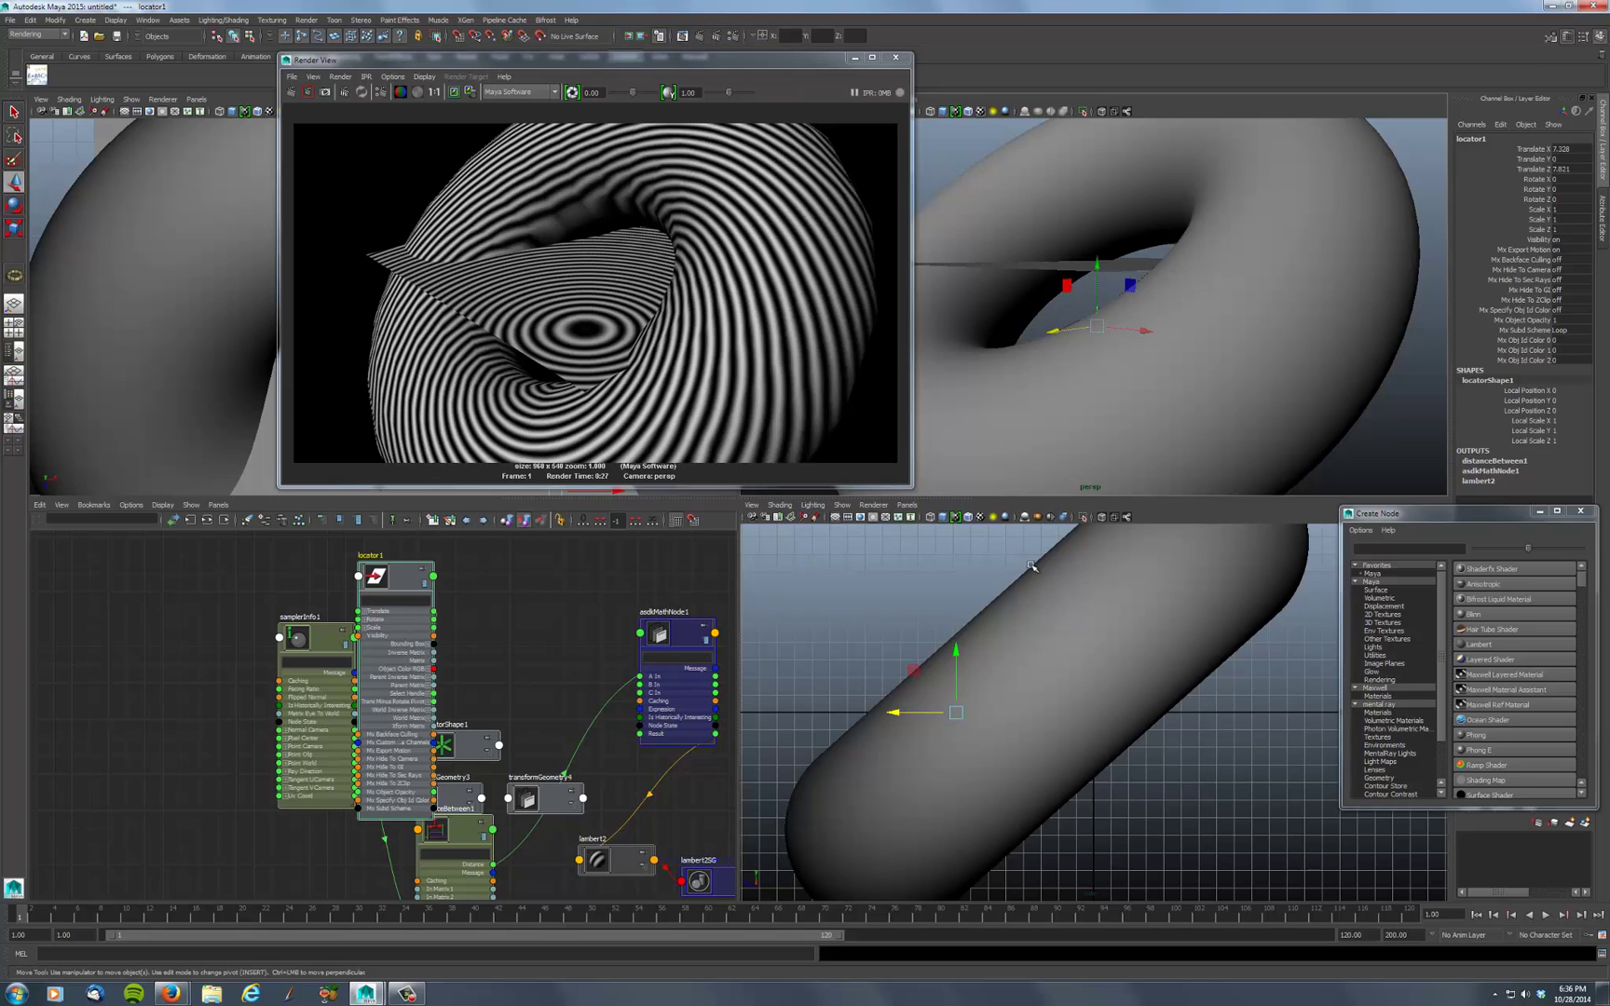
key(4)
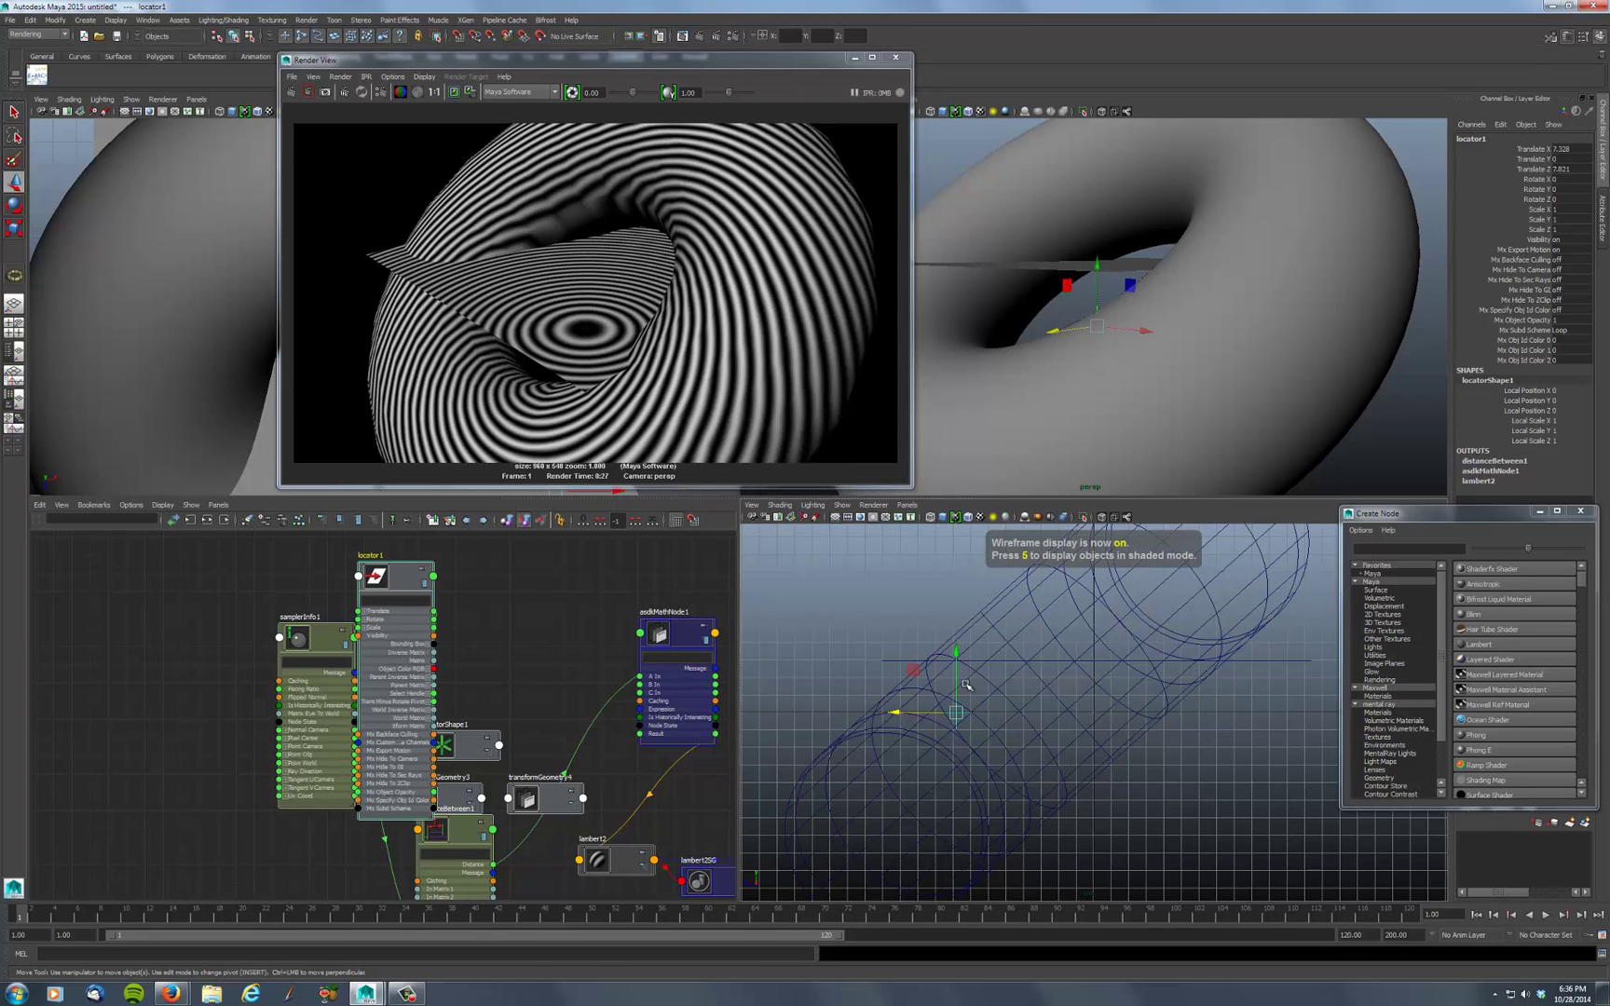
drag(960, 658, 957, 604)
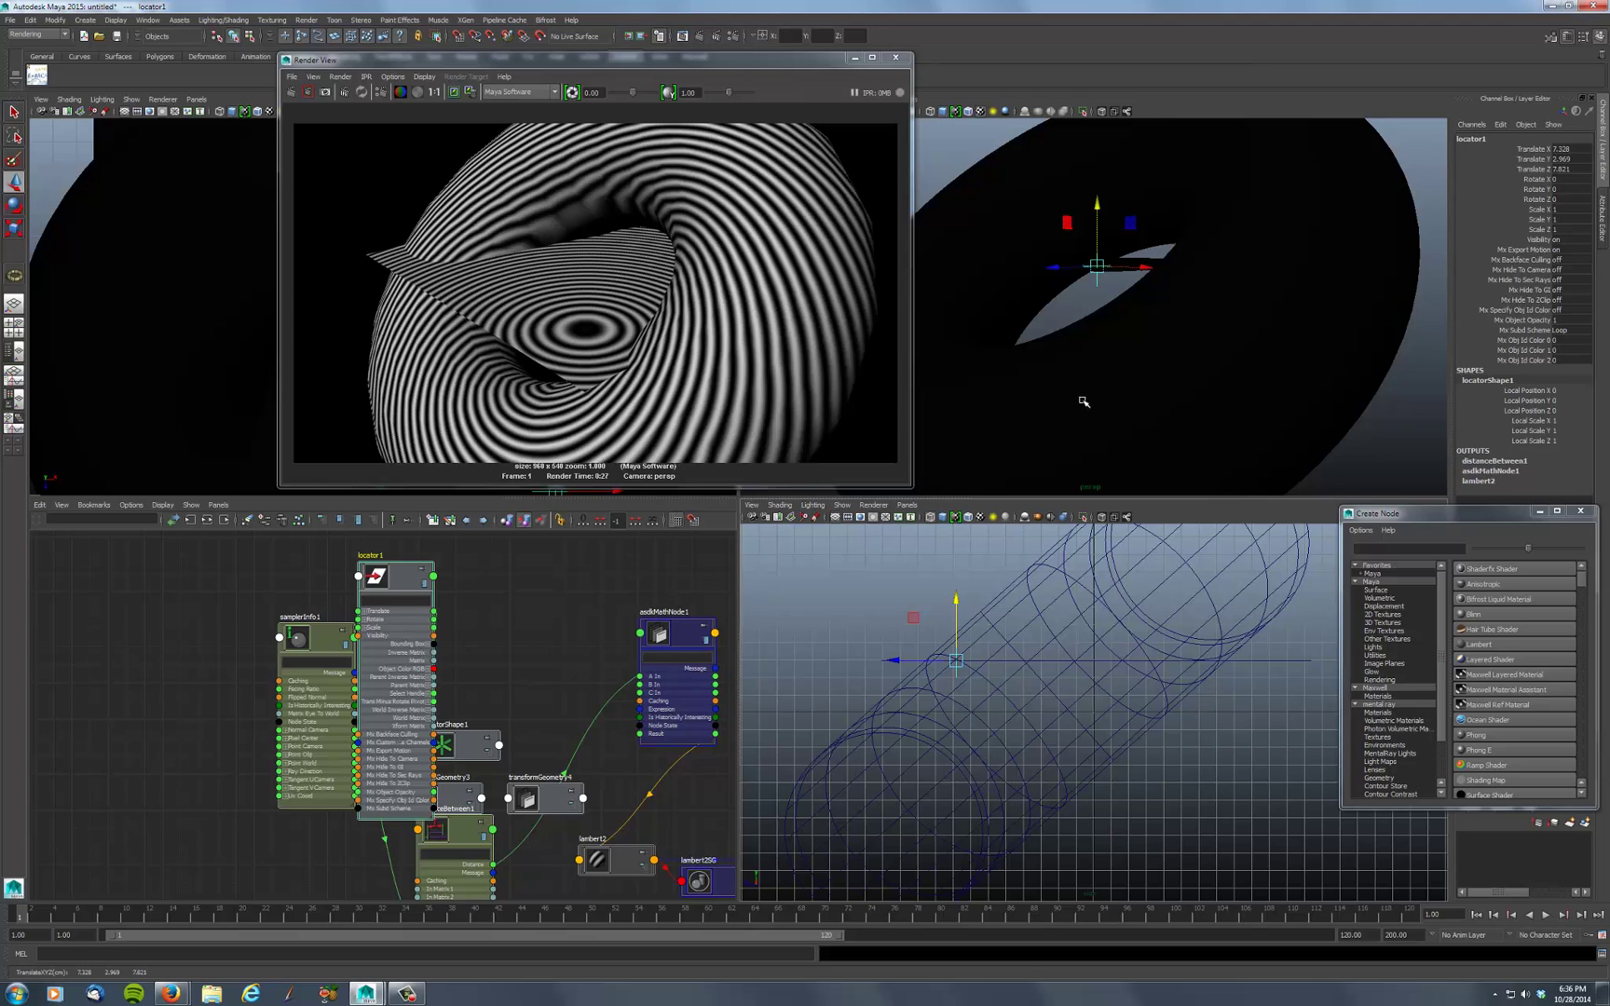
Close the old render window and render the perspective view again with the locator raised
mouse_move(1078, 395)
alt+mouse_down()
mouse_move(1095, 431)
mouse_move(1090, 419)
alt+mouse_up()
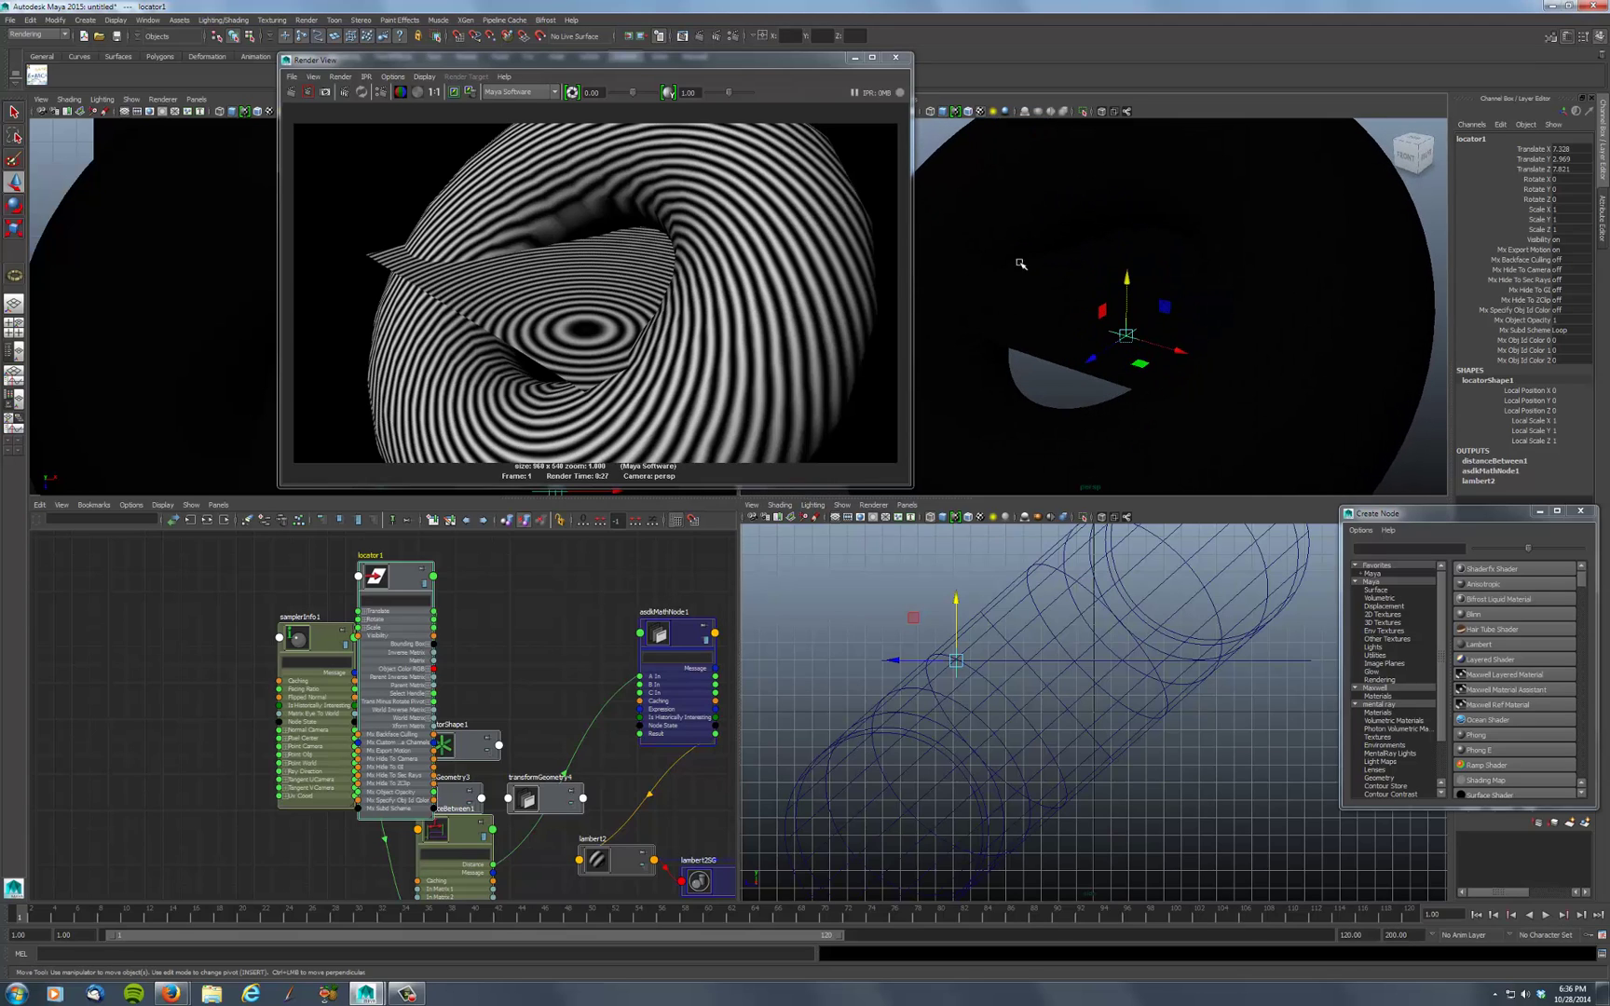
click(1051, 220)
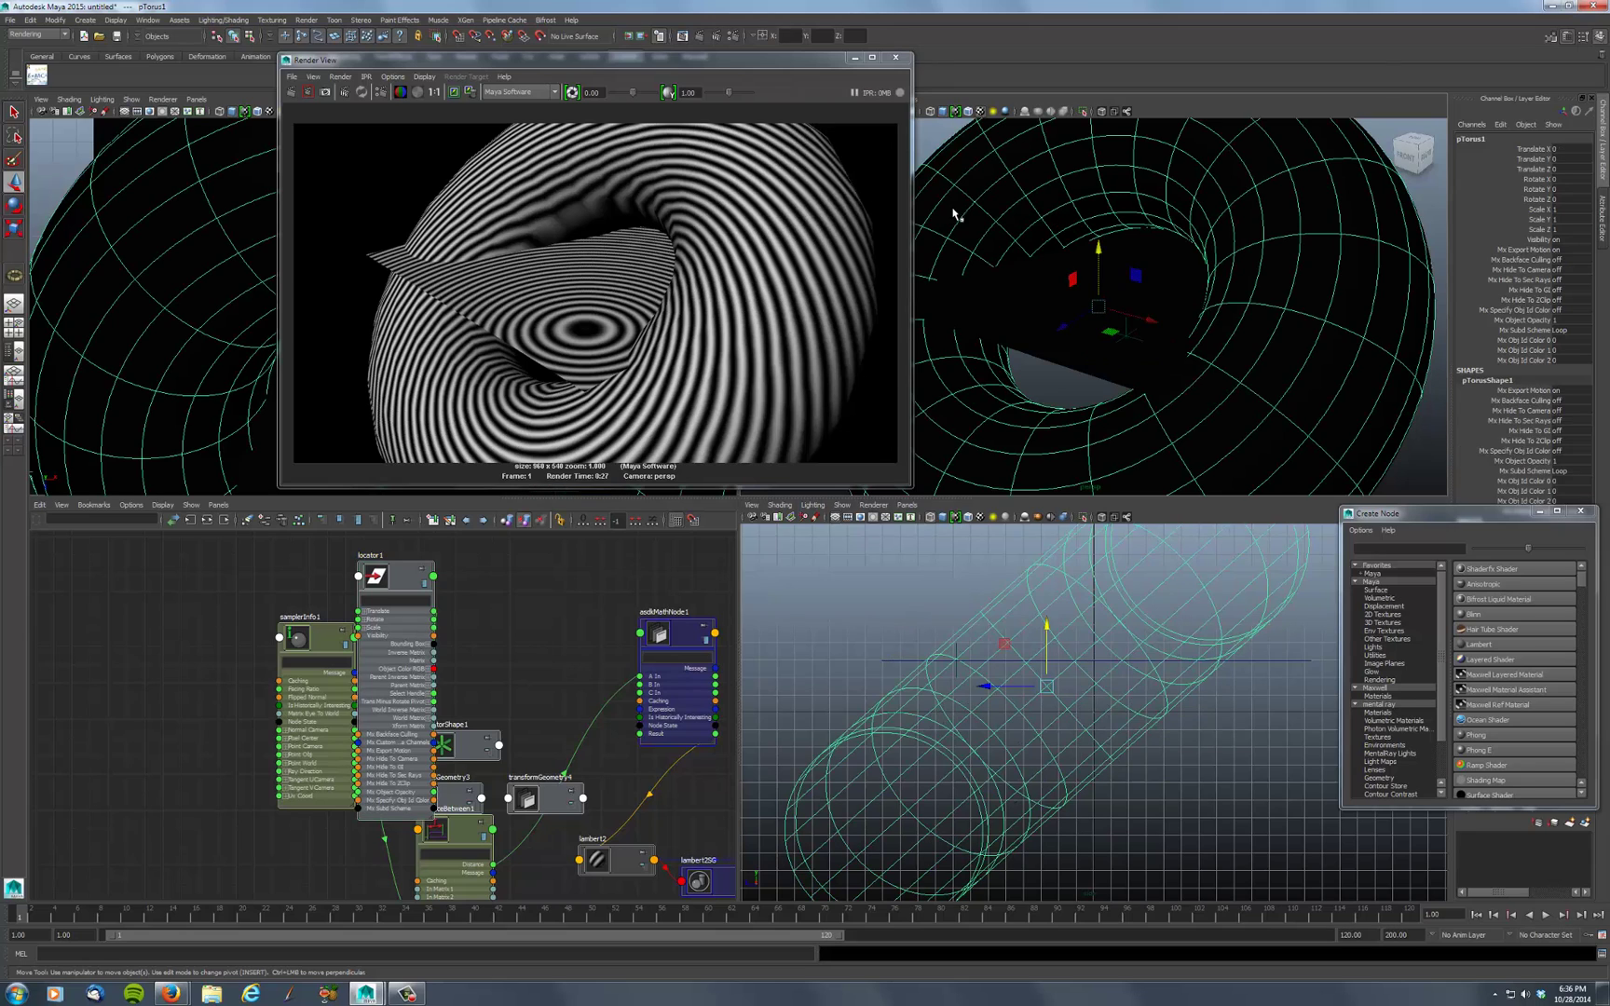
click(897, 57)
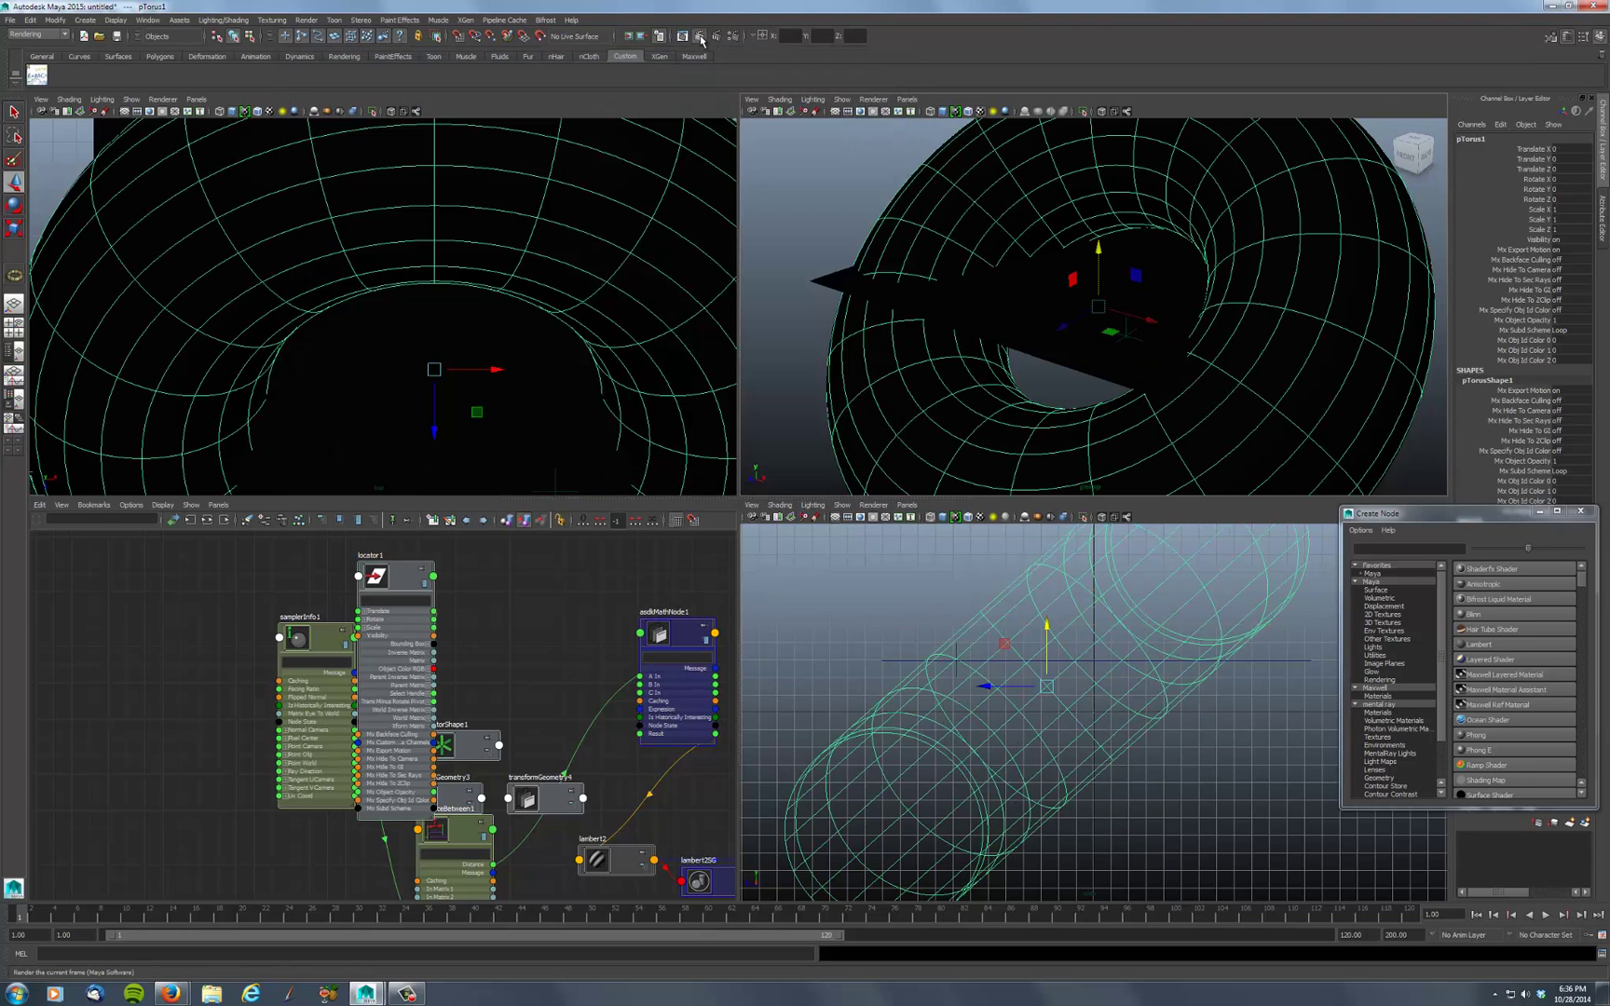
click(700, 35)
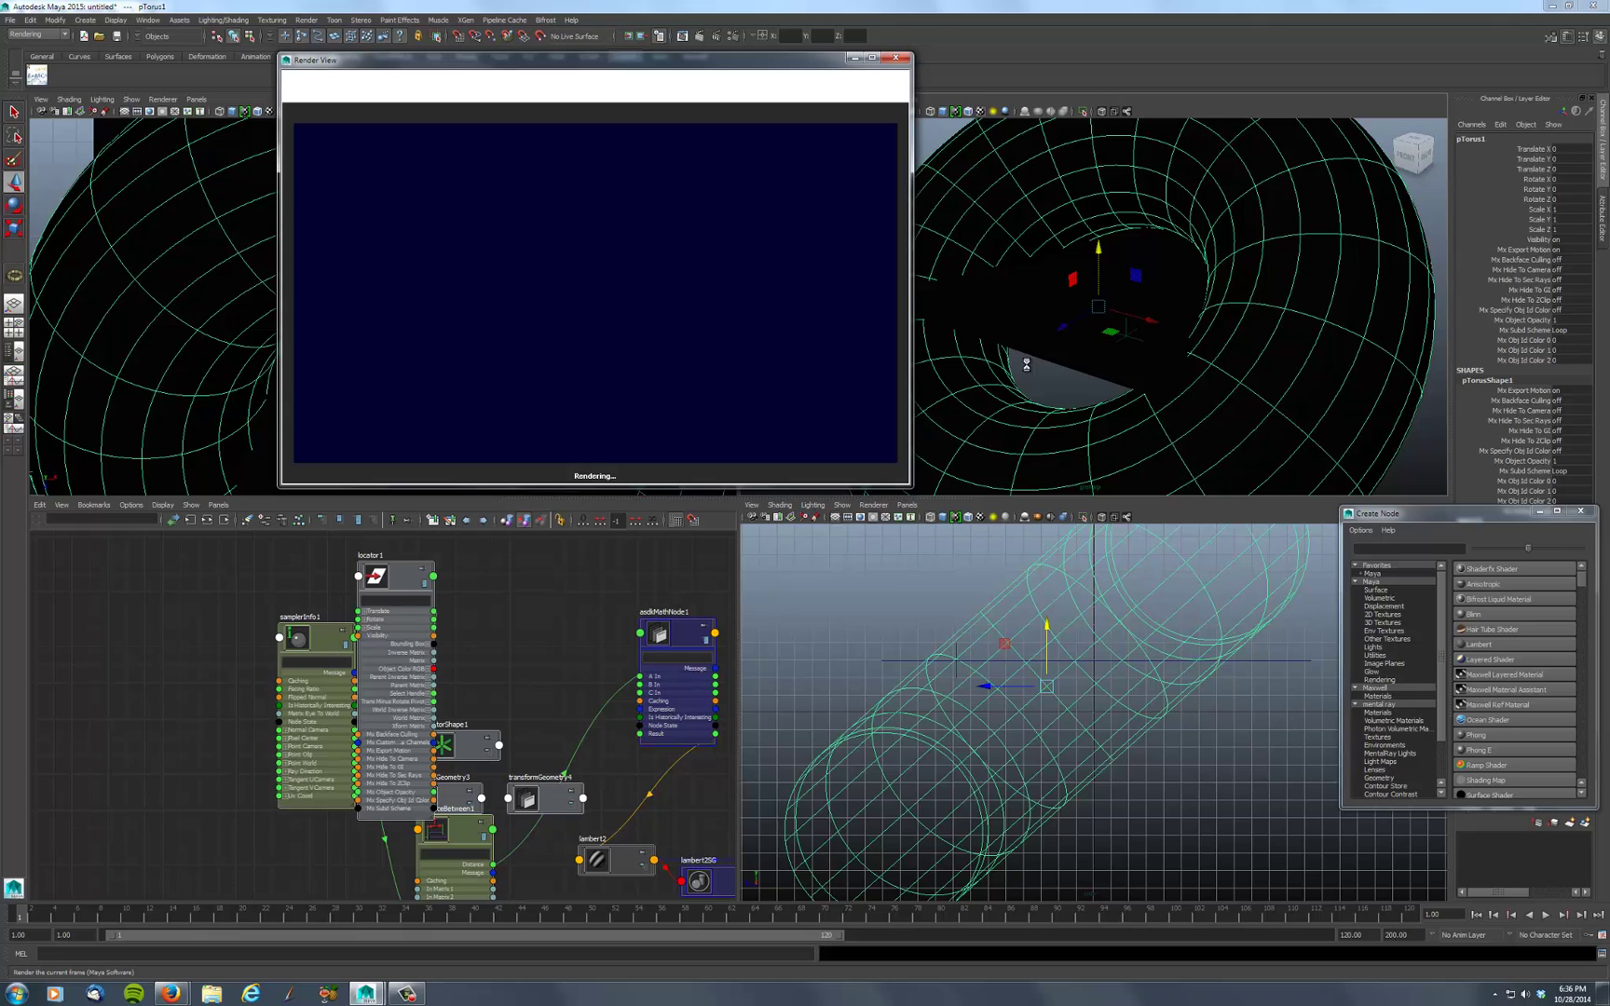